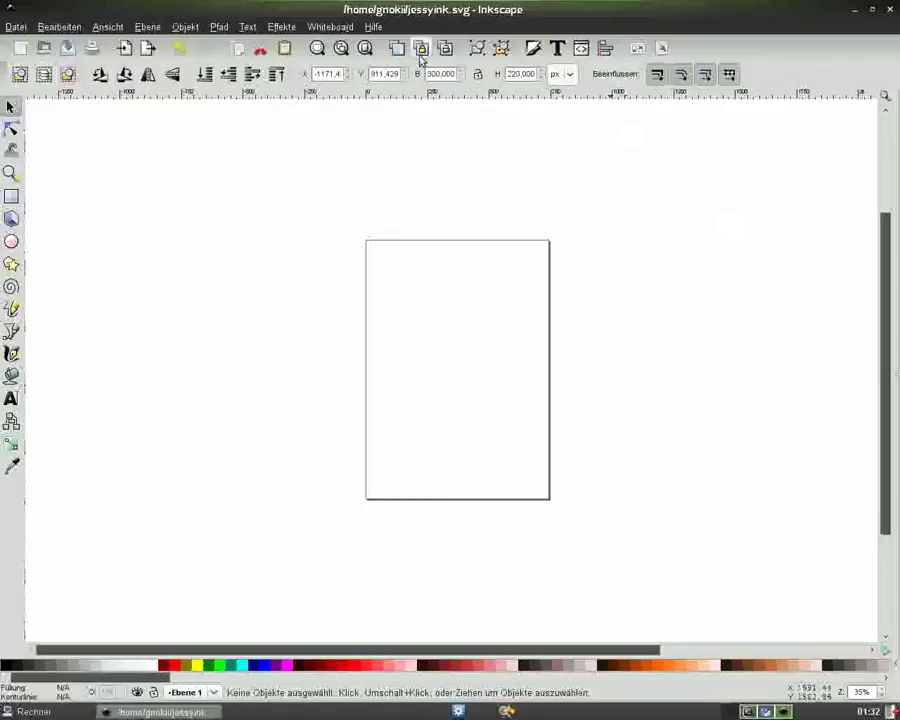
Step: In Document Properties, set the page to 1024 × 768 px landscape and turn off the border shadow
left_click(290, 28)
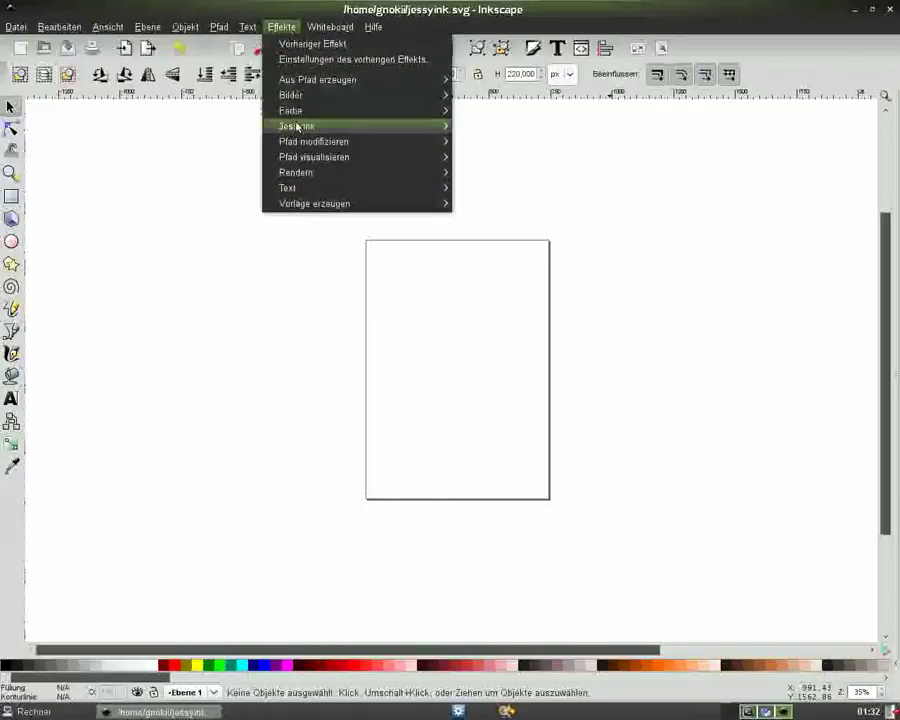
mouse_move(297, 126)
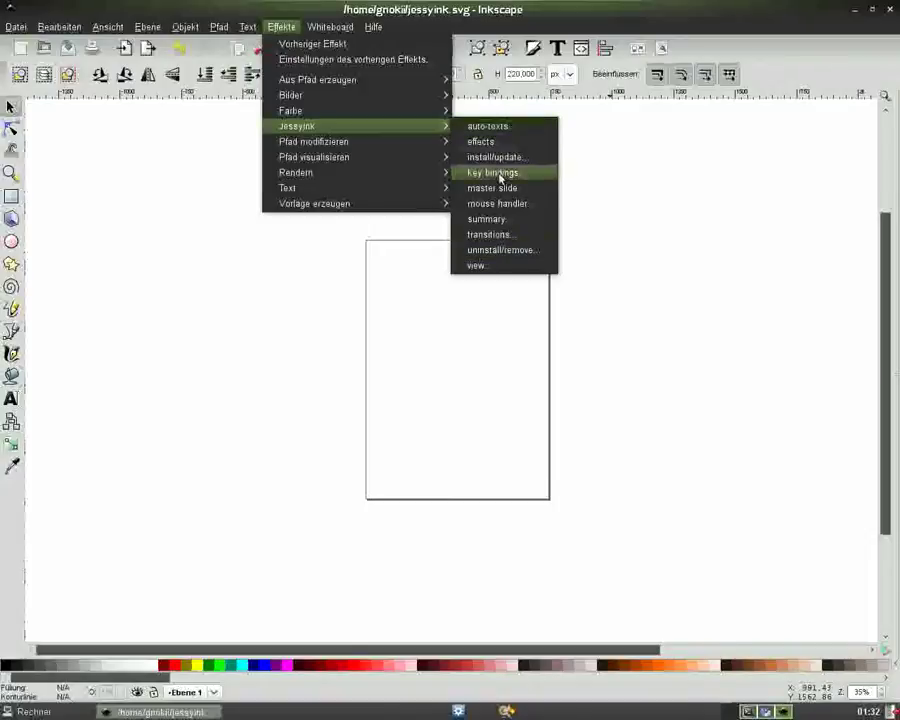
left_click(630, 231)
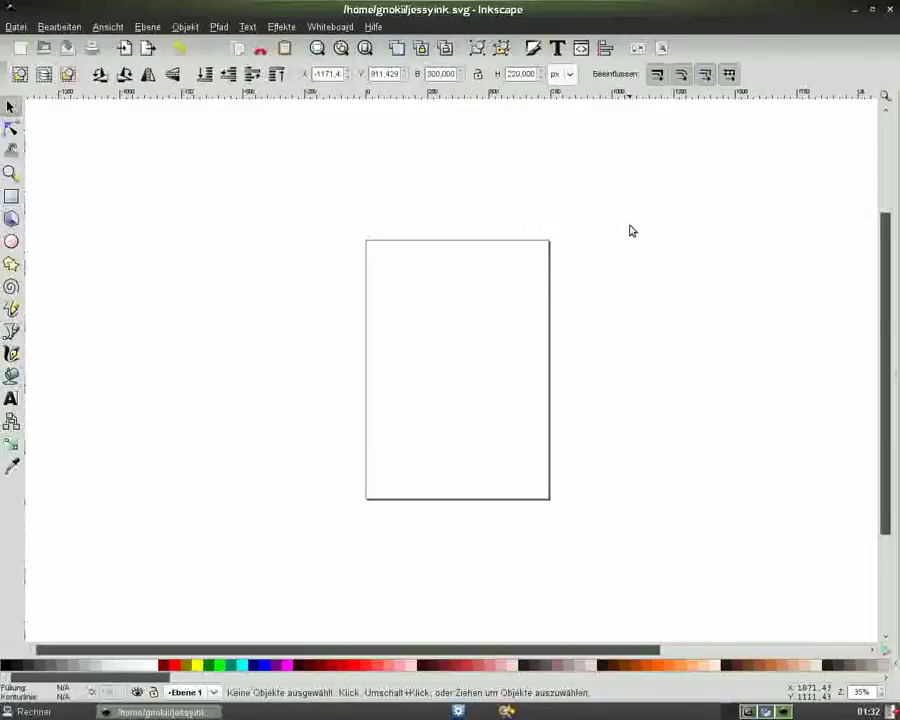
left_click(661, 48)
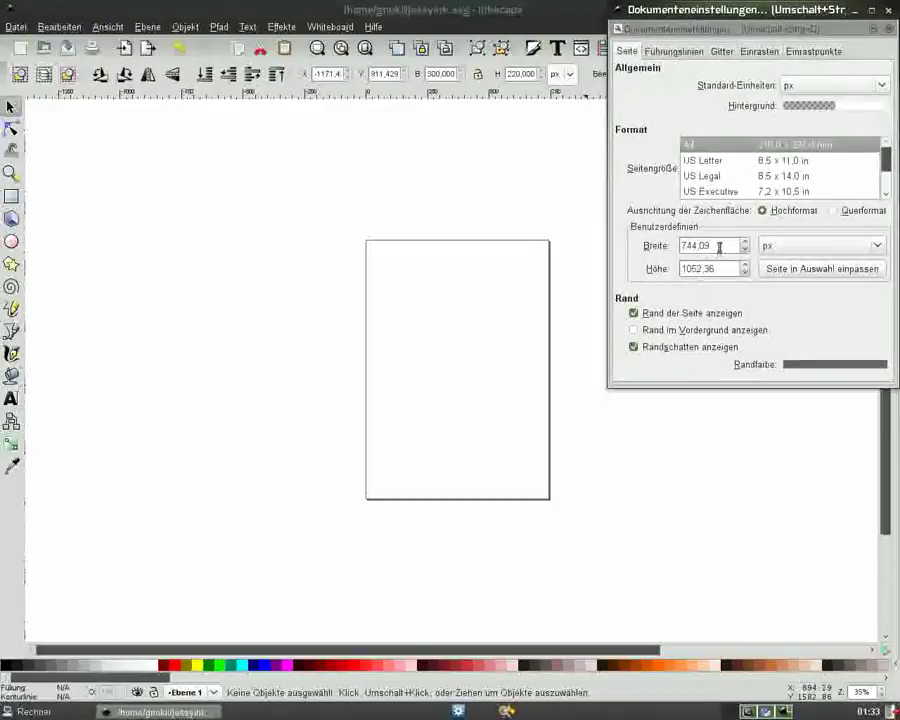
triple_click(719, 248)
type("1024")
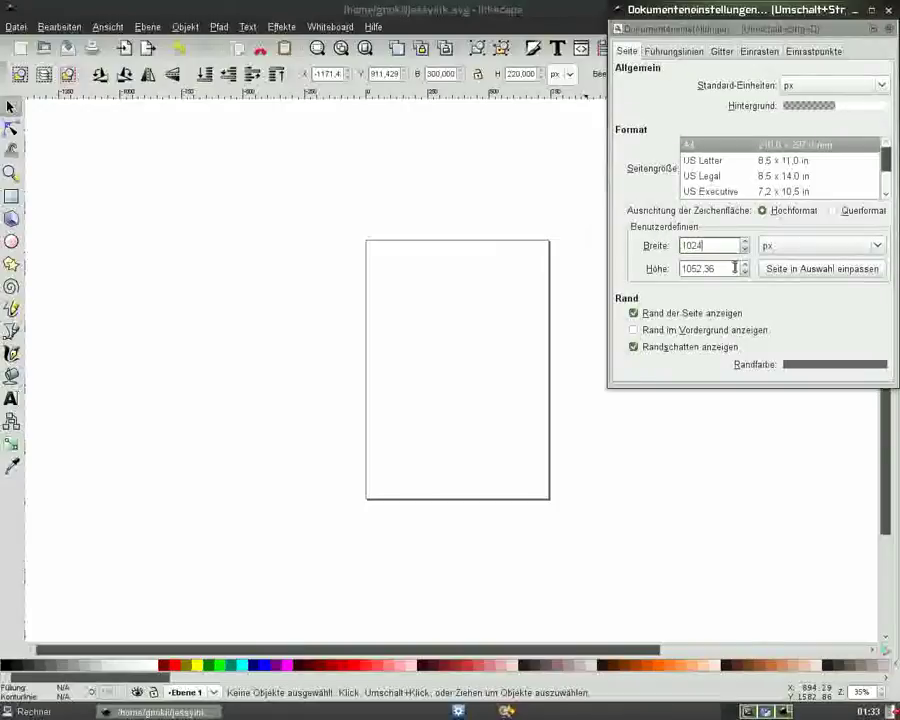
key("Tab")
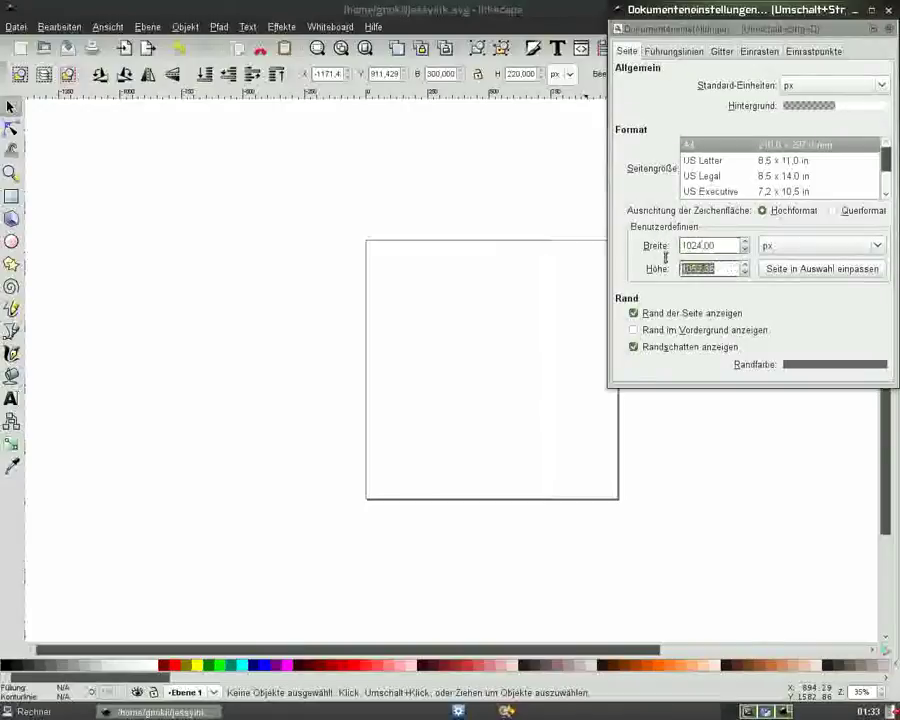
type("768")
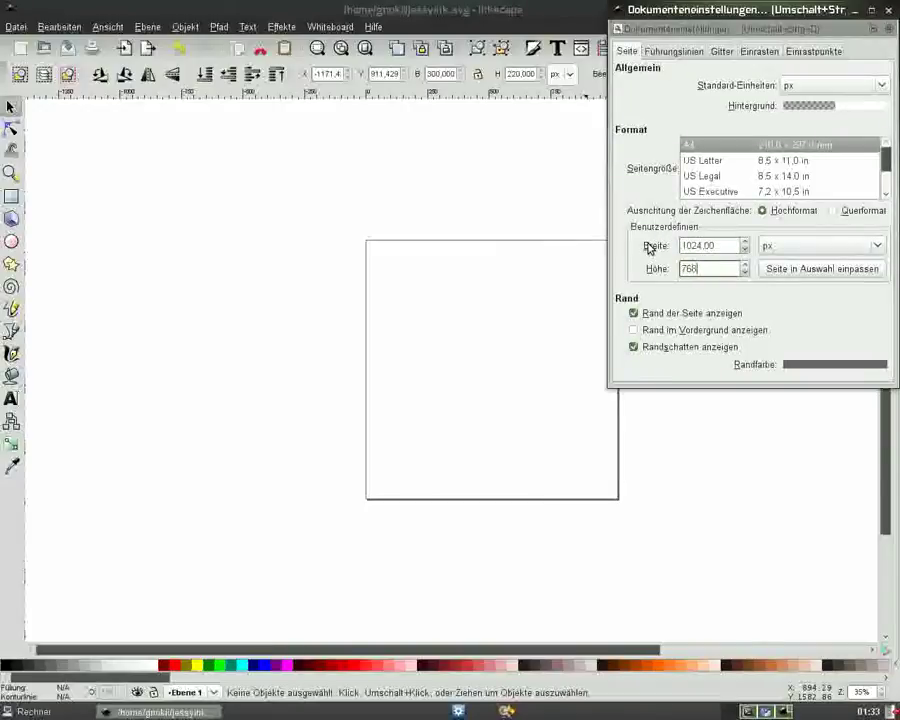
key("Tab")
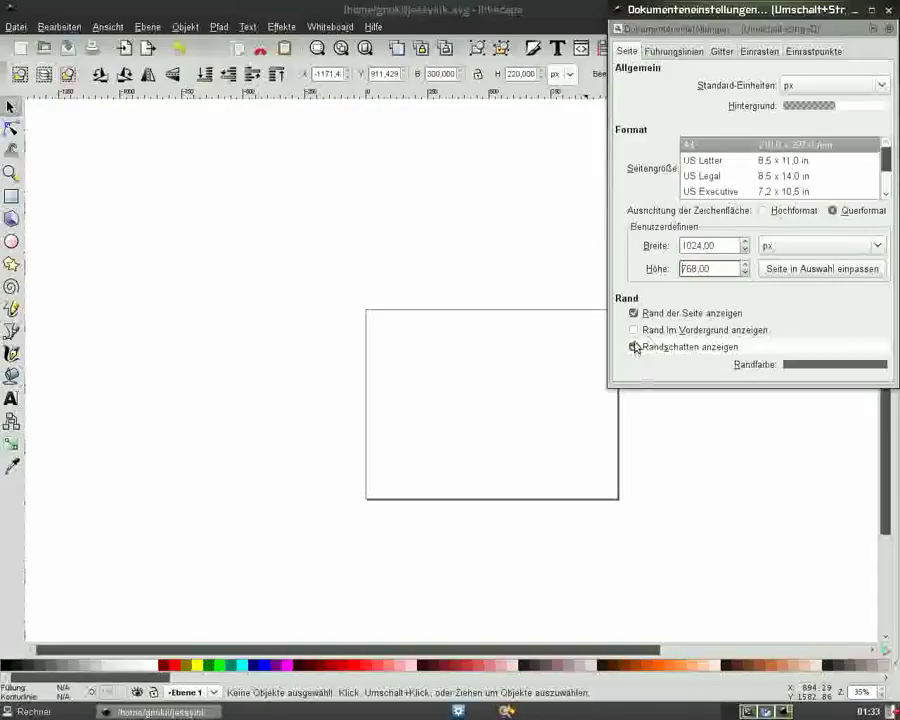
left_click(633, 347)
double_click(623, 11)
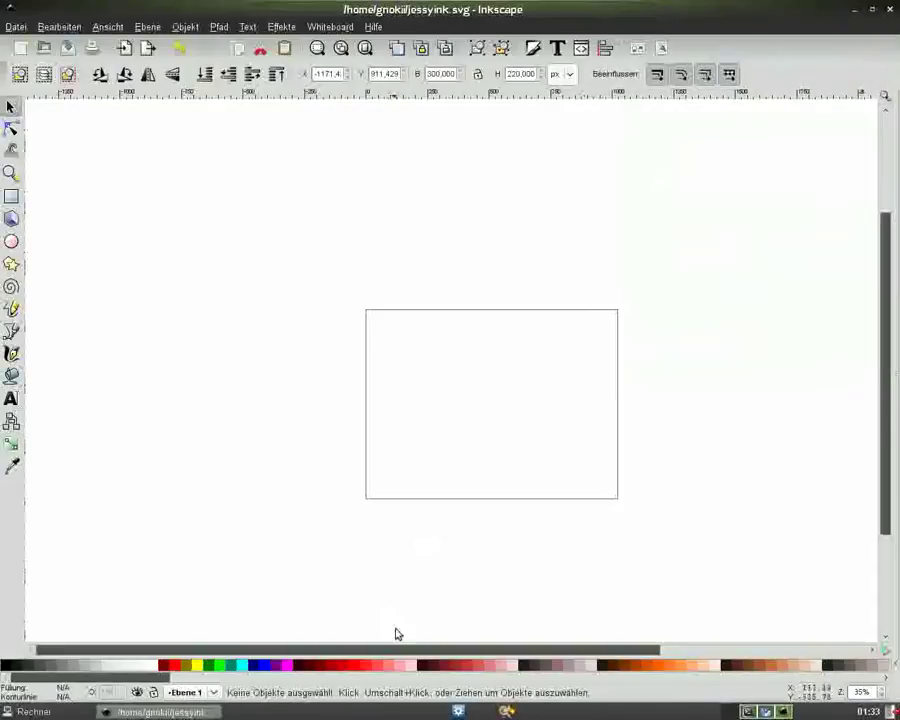
Step: Draw a rectangle and size it to 1024 × 728 px
left_click_drag(406, 652, 484, 652)
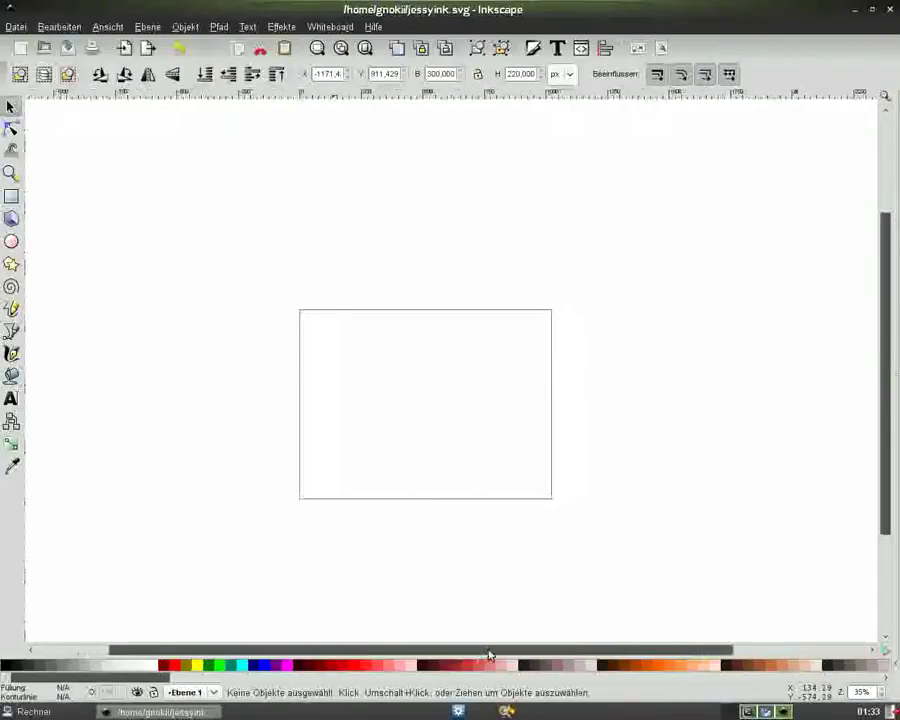
left_click(11, 196)
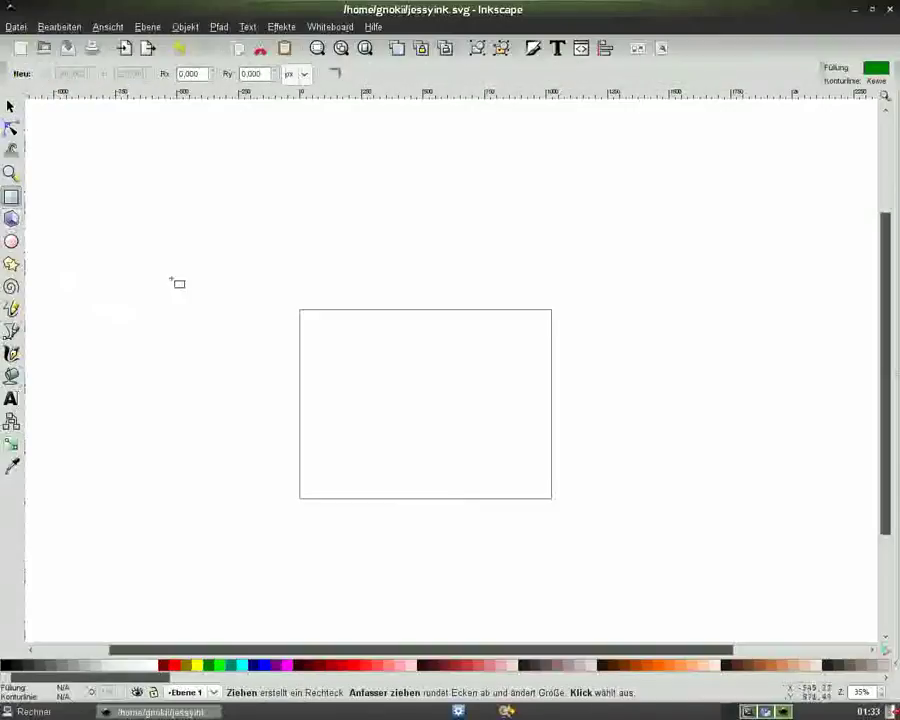
left_click_drag(247, 190, 575, 287)
left_click(11, 106)
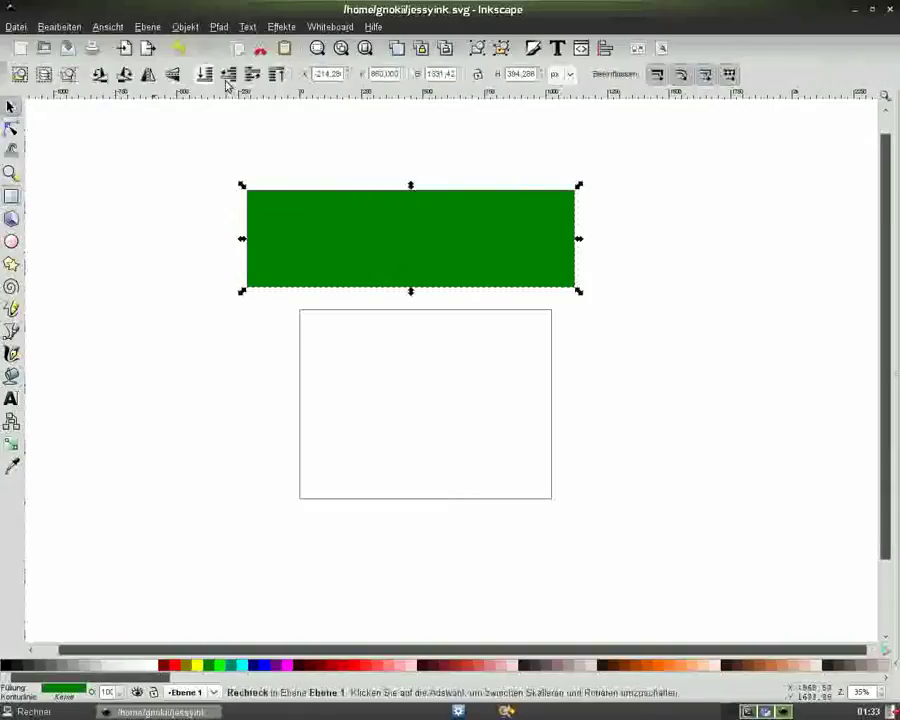
left_click_drag(455, 74, 398, 73)
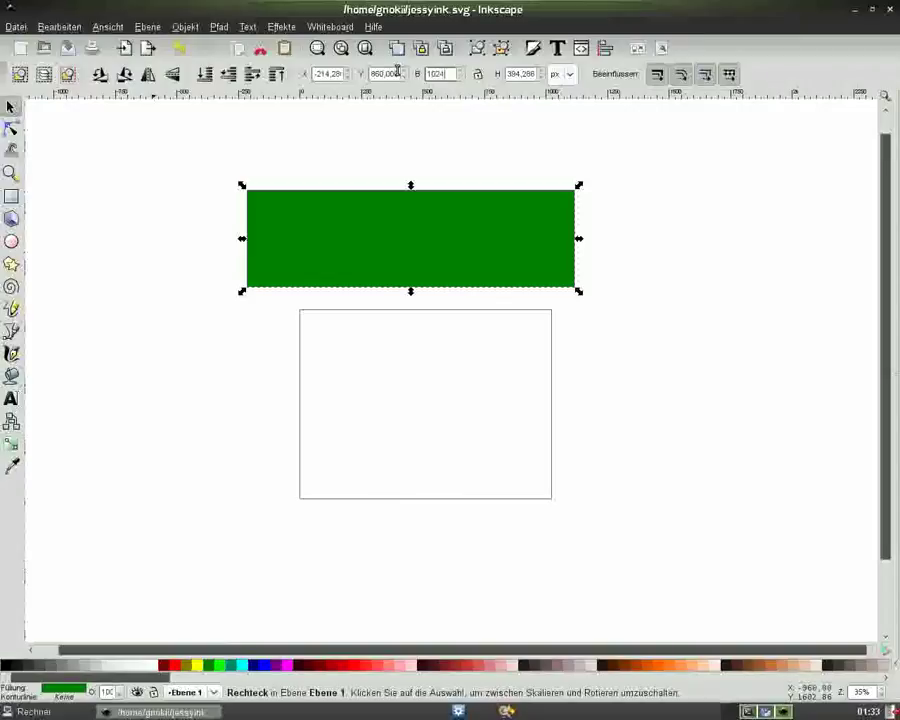
key("Return")
double_click(533, 74)
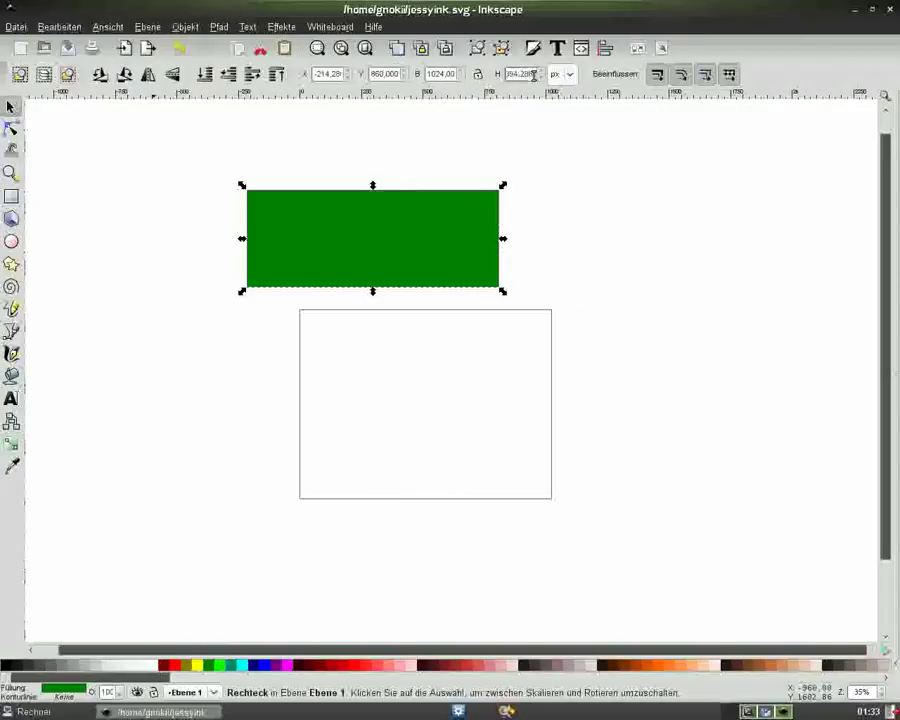
type("39")
key("BackSpace")
type("728")
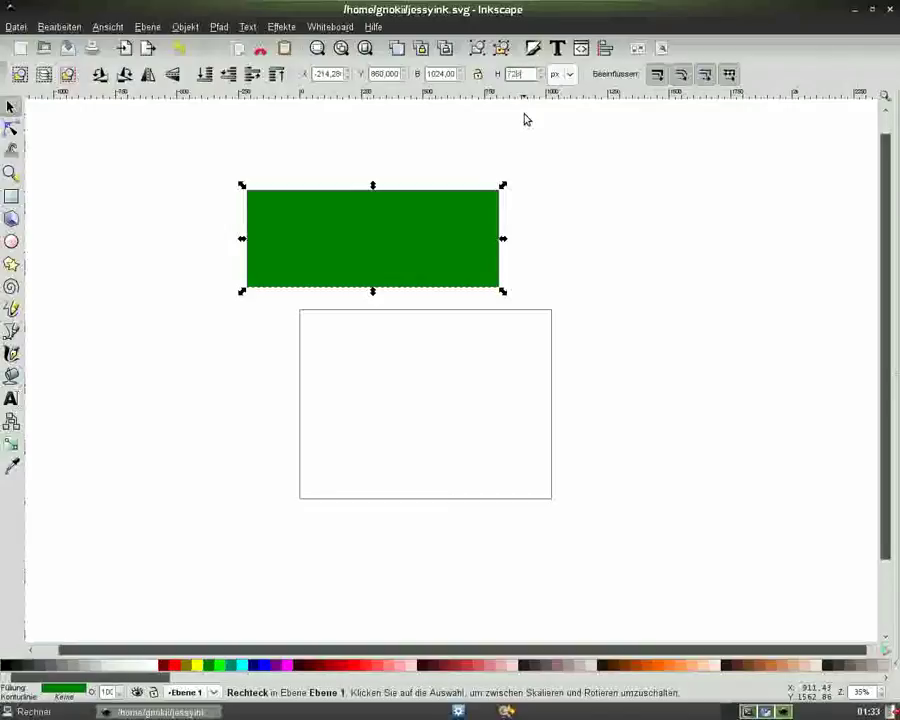
key("Return")
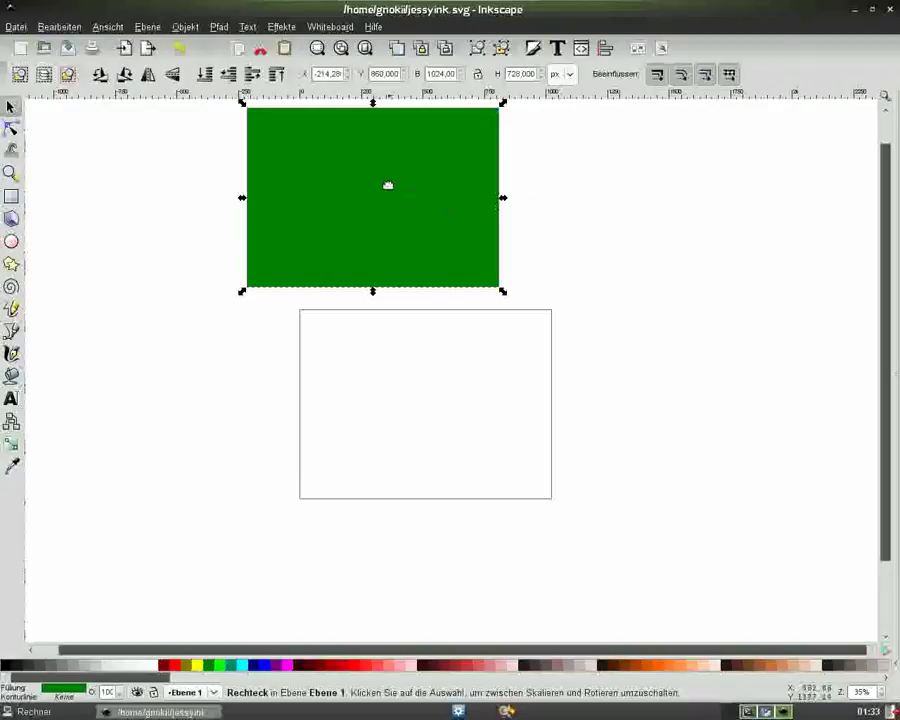
Step: Centre the rectangle horizontally and vertically on the page
left_click(605, 48)
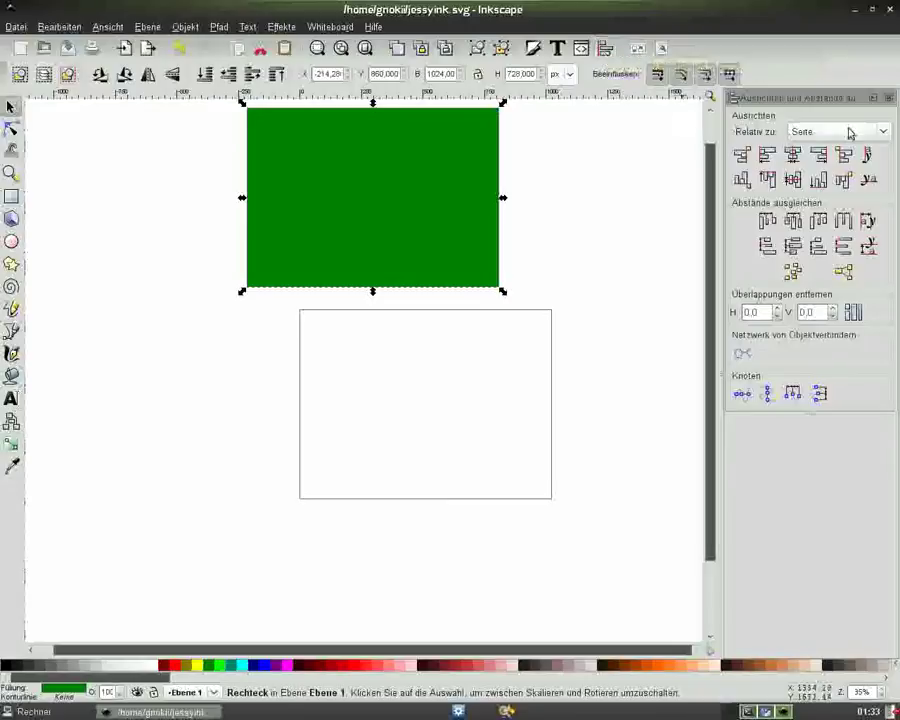
left_click(801, 157)
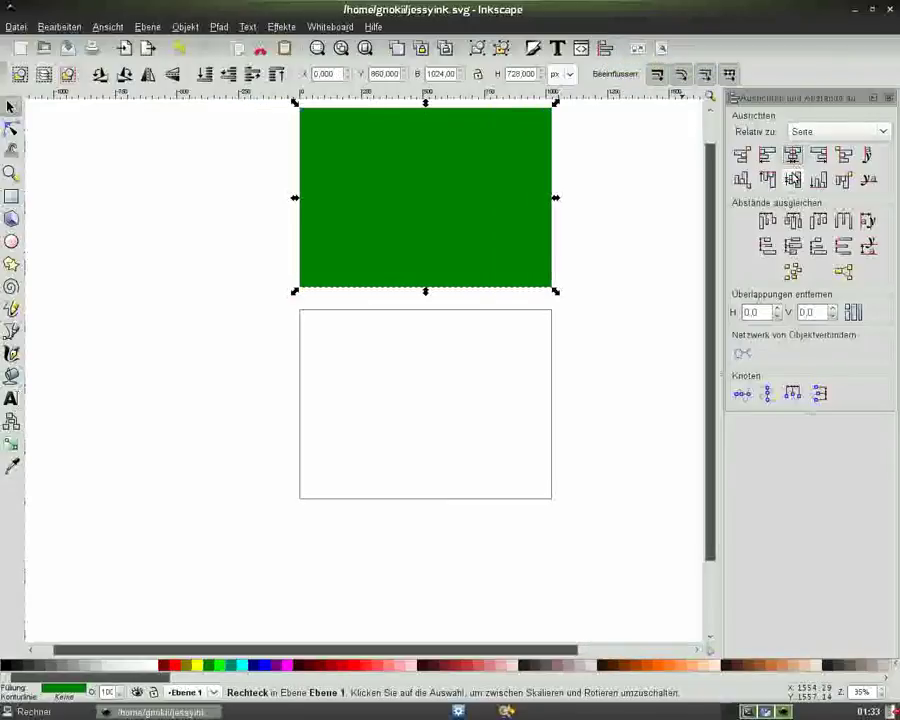
left_click(792, 179)
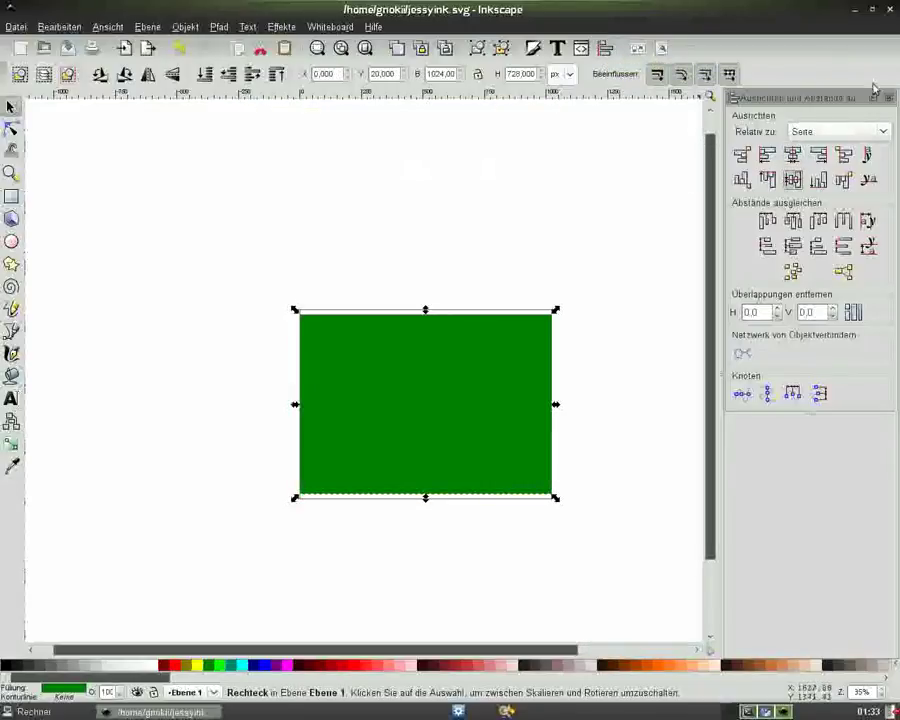
left_click(887, 97)
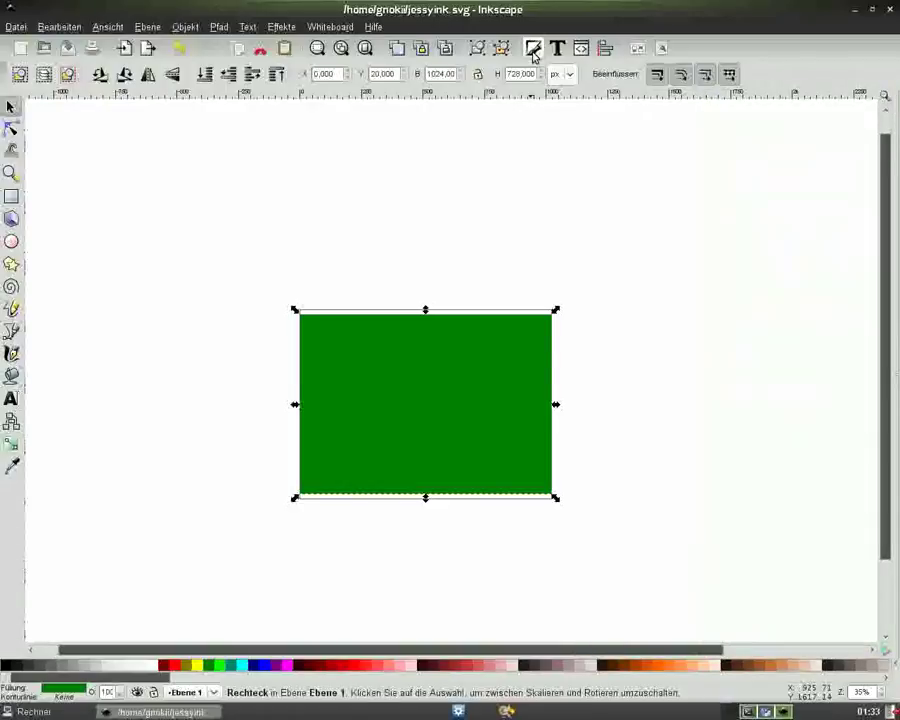
left_click(533, 48)
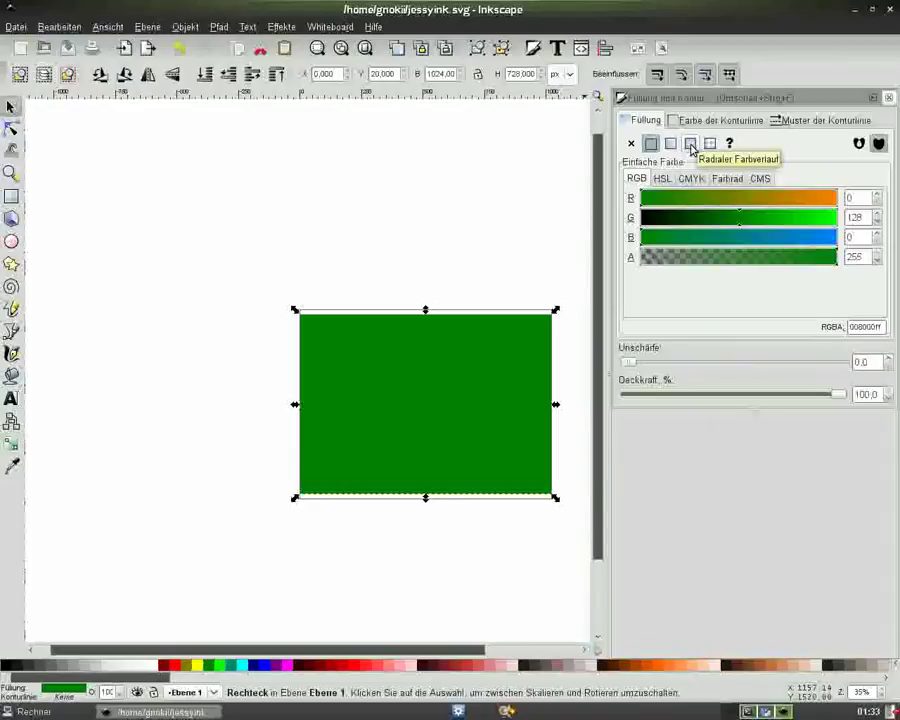
Step: Give the rectangle a radial gradient fill with a fully opaque dark green outer stop
left_click(690, 145)
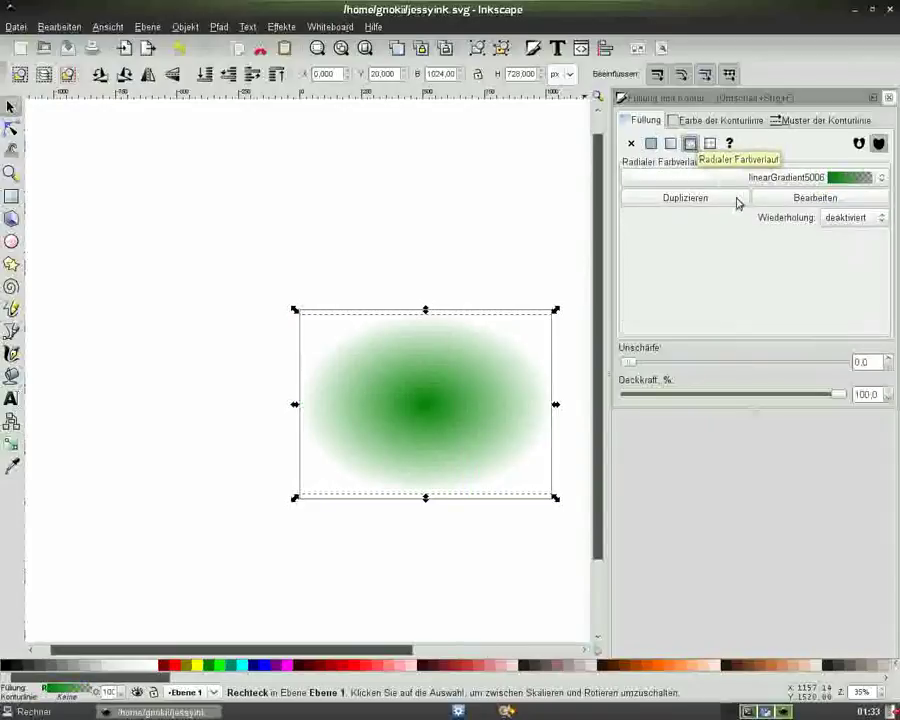
left_click(769, 198)
left_click(745, 300)
left_click(716, 314)
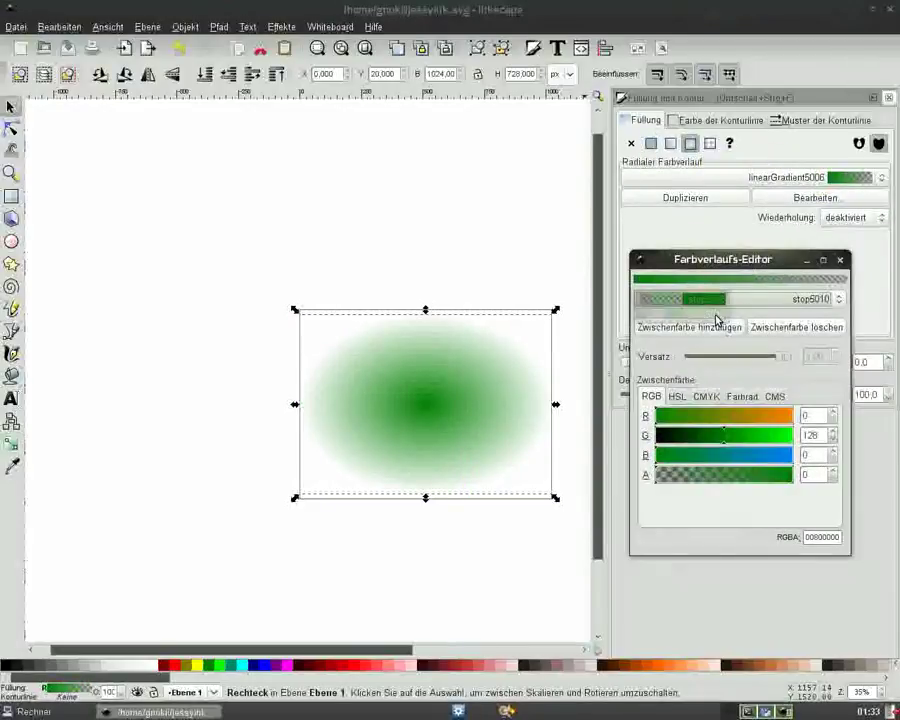
left_click(792, 475)
left_click(697, 445)
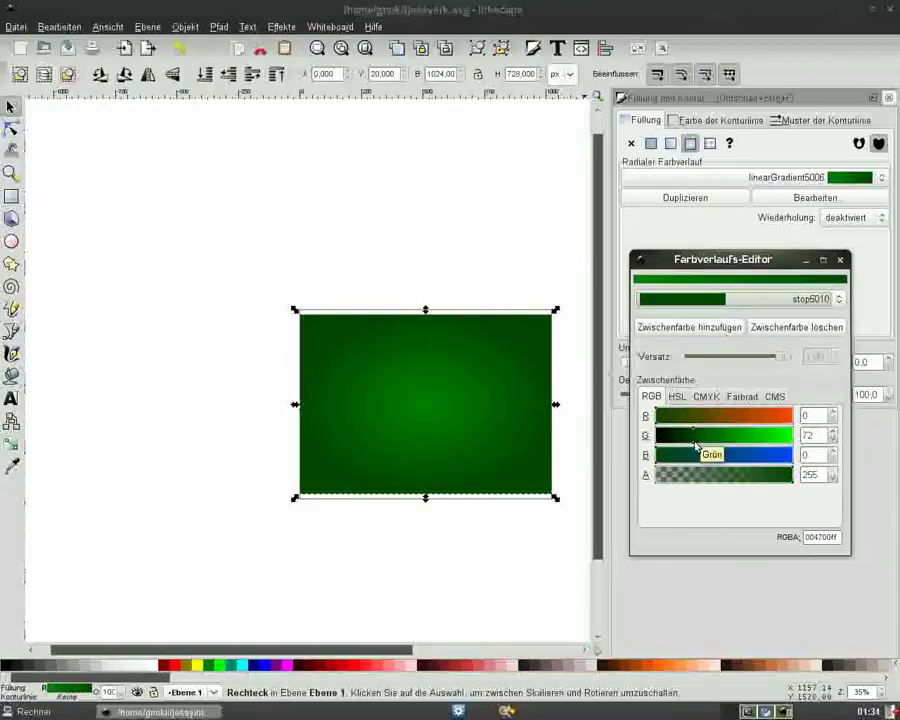
left_click(697, 443)
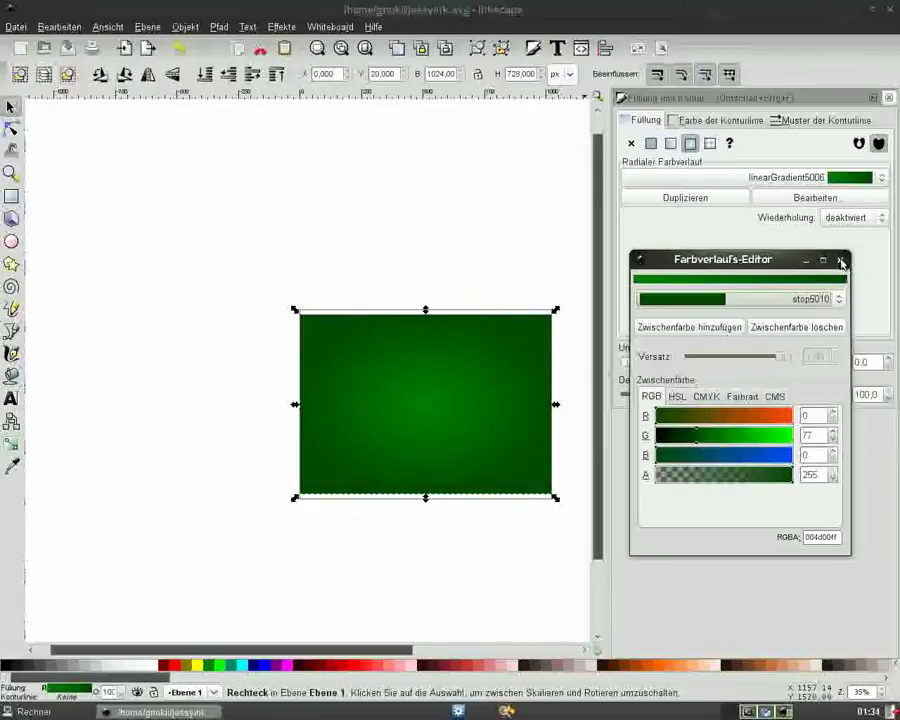
left_click(841, 261)
left_click(886, 97)
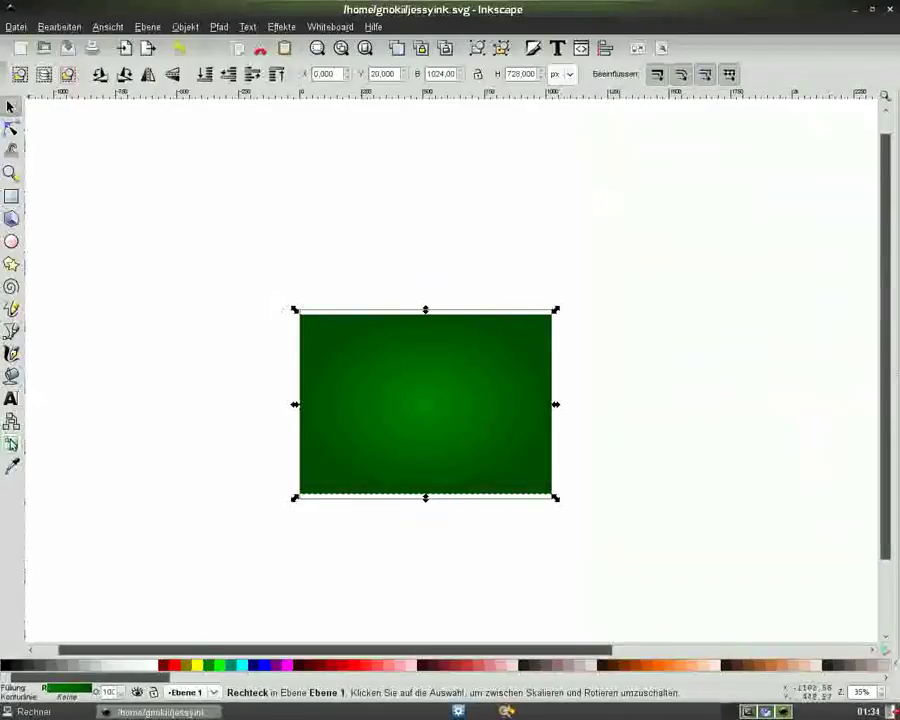
Step: Move the gradient centre to the rectangle's bottom and stretch its radius to the top
left_click(11, 445)
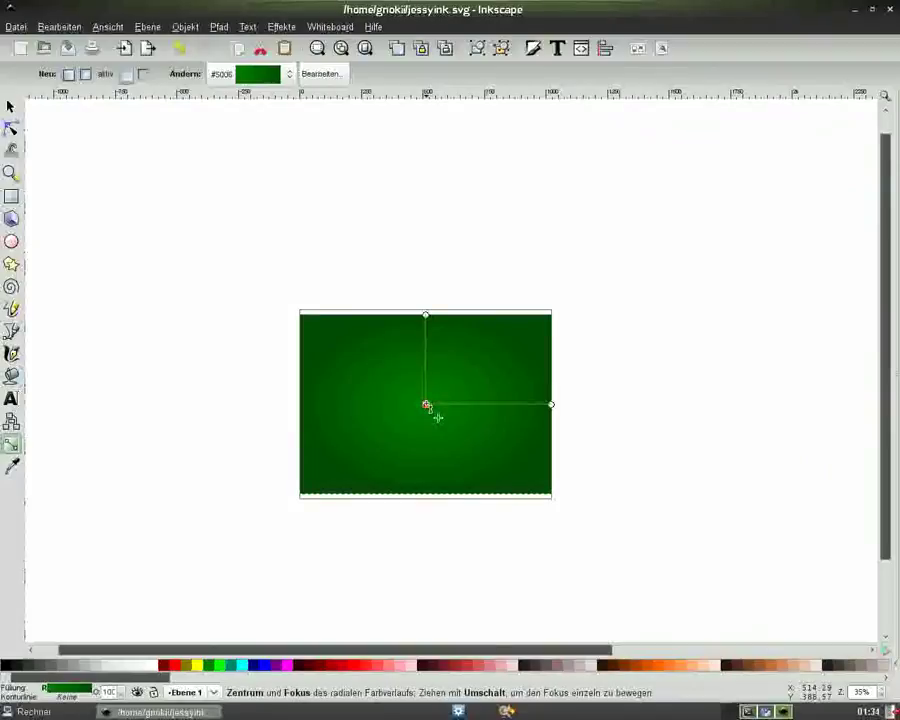
left_click_drag(428, 407, 428, 495)
mouse_move(426, 406)
left_mouse_down()
mouse_move(426, 317)
mouse_move(222, 467)
mouse_move(219, 494)
left_mouse_up()
left_click_drag(425, 368, 426, 314)
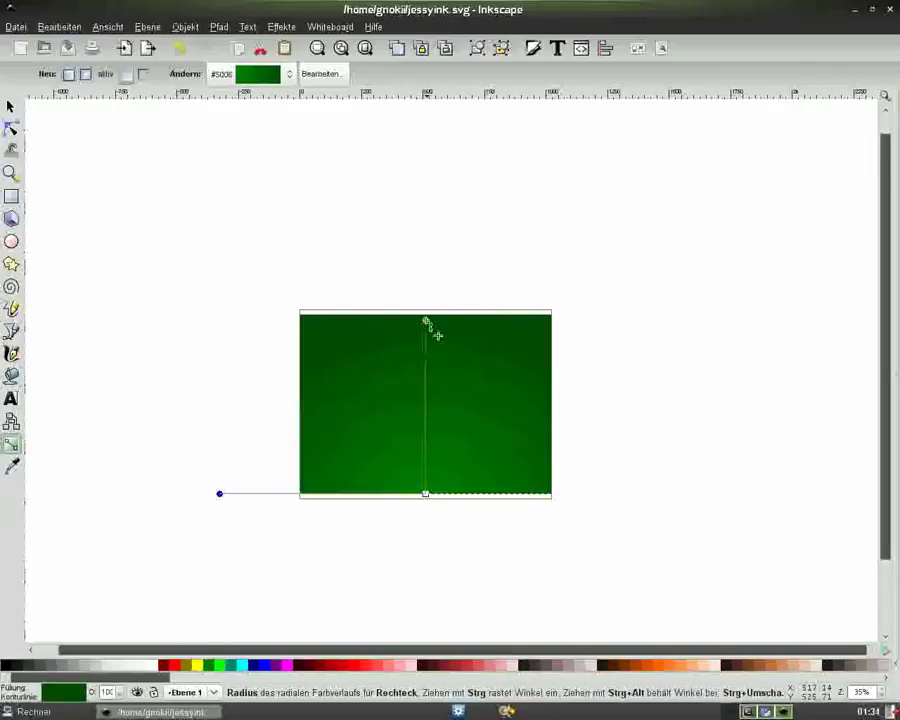
left_click(10, 107)
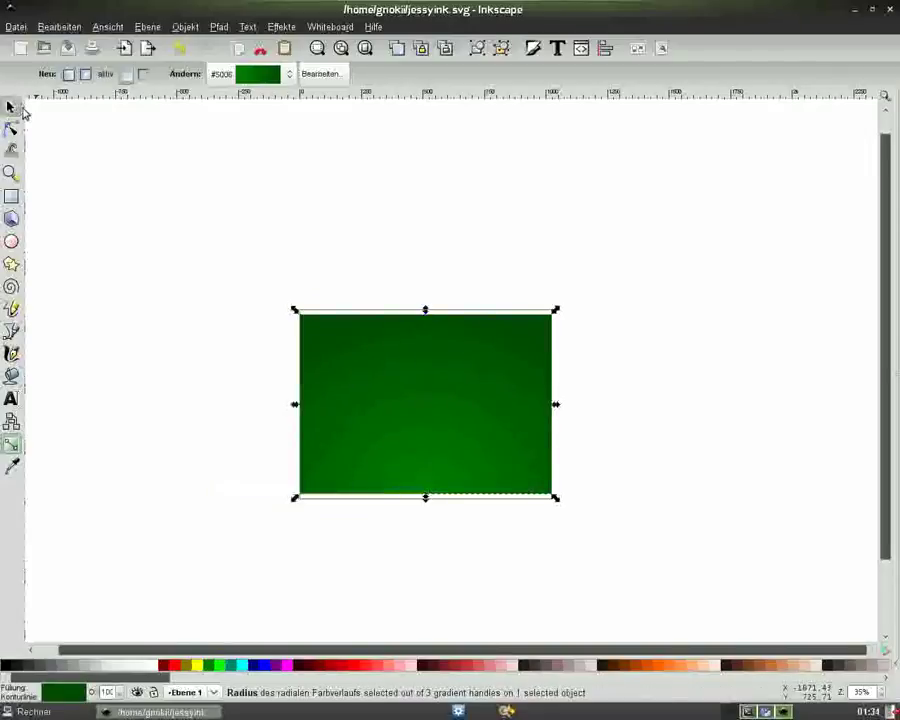
left_click(303, 147)
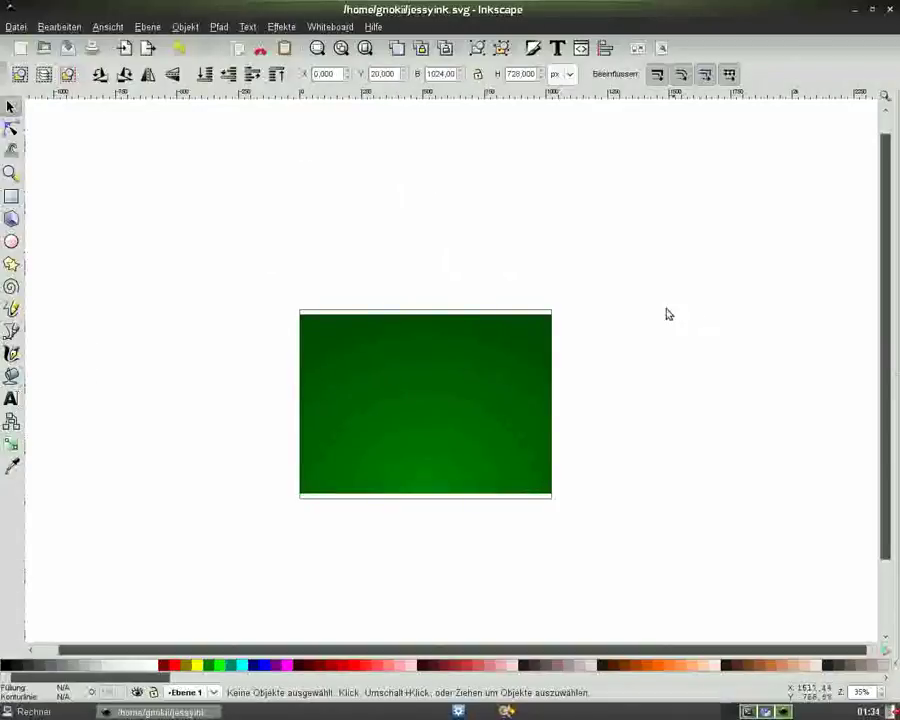
Step: Draw a new rectangle and size it to 1024 × 100 px
left_click(10, 197)
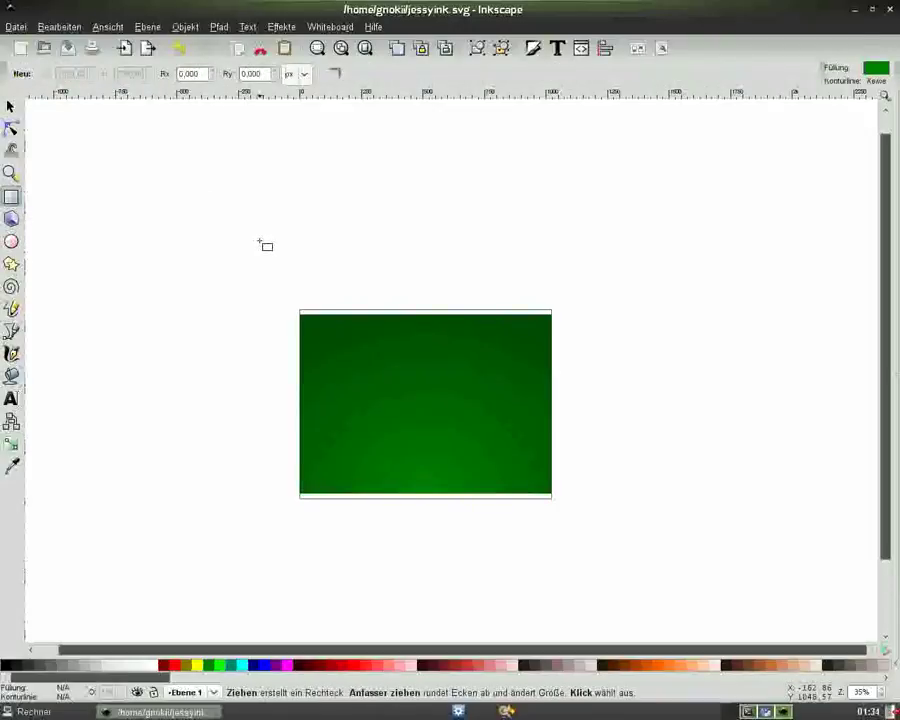
left_click_drag(259, 241, 518, 264)
left_click(10, 107)
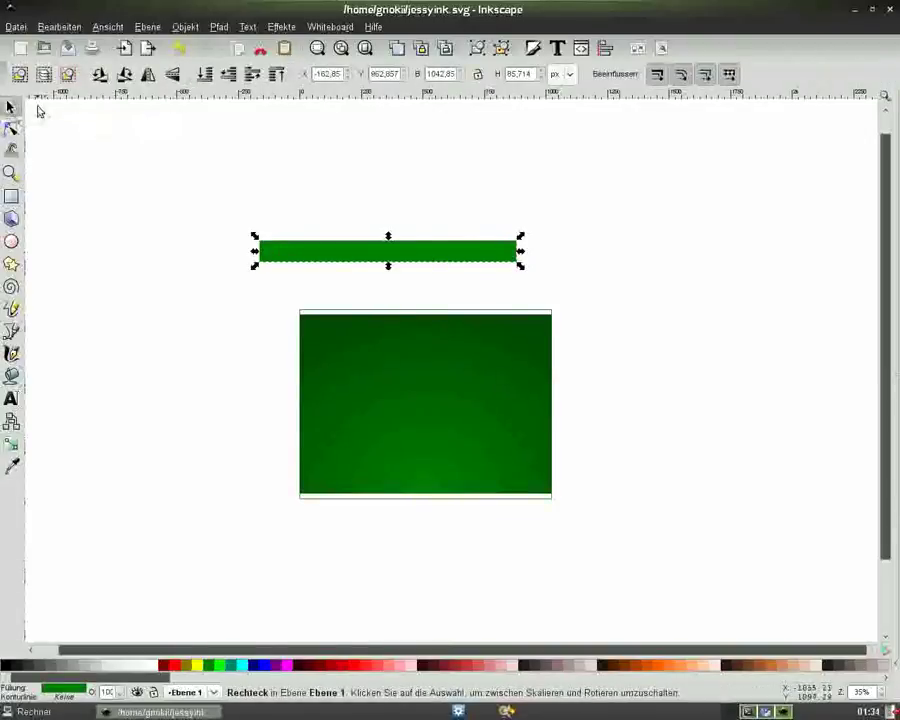
left_click_drag(534, 74, 489, 76)
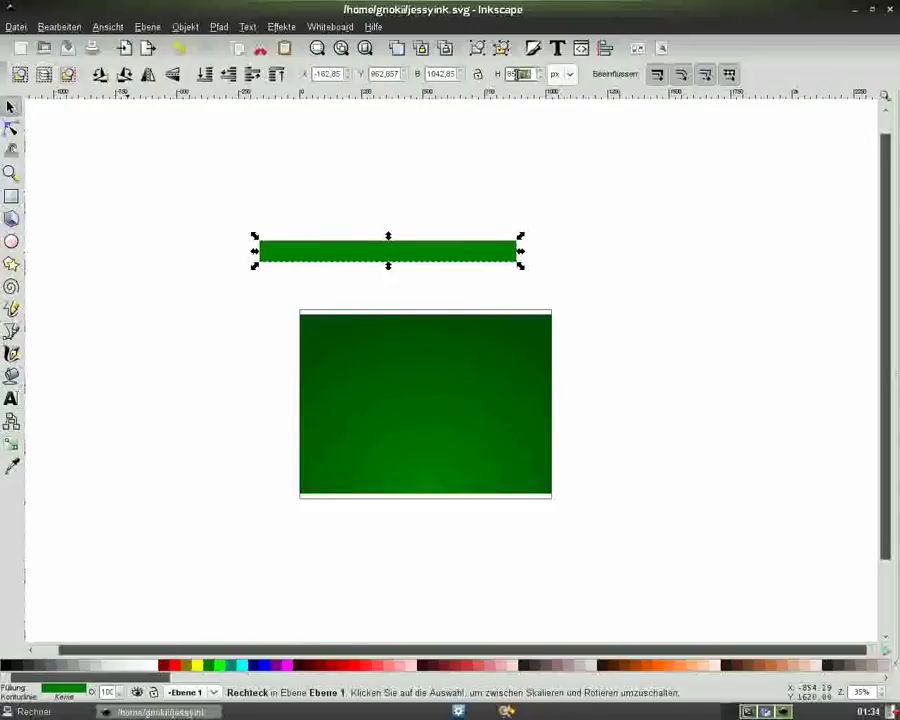
type("100")
key("Return")
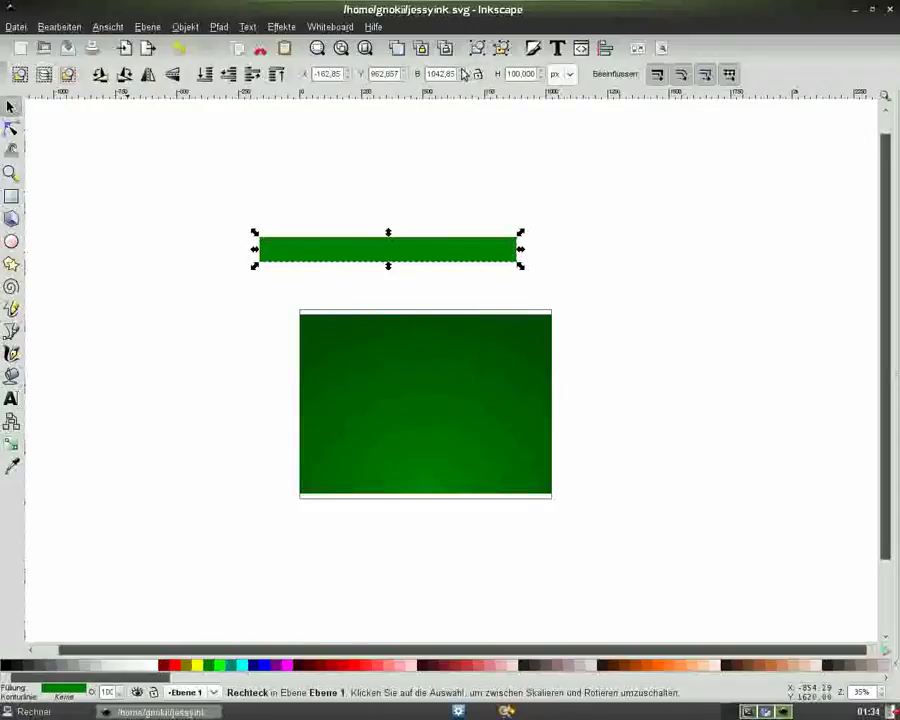
left_click_drag(455, 74, 409, 73)
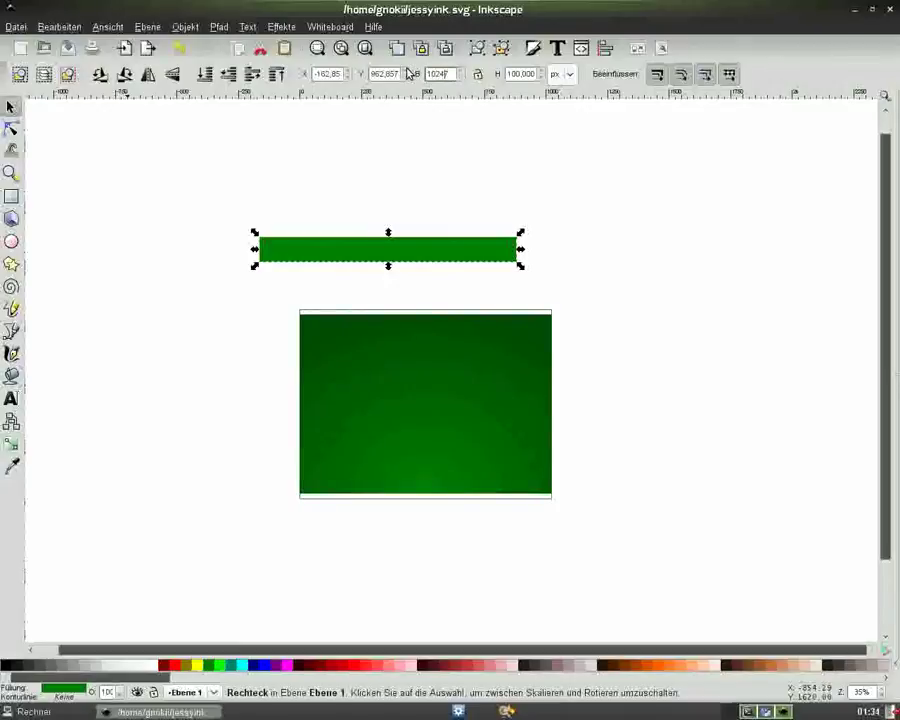
type("7")
key("Return")
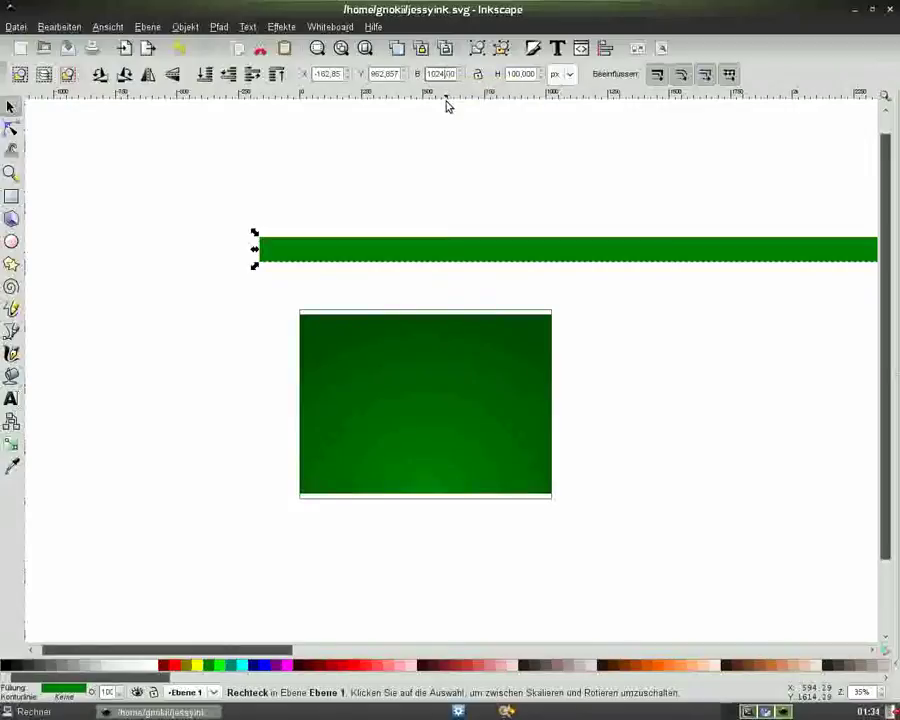
key("Return")
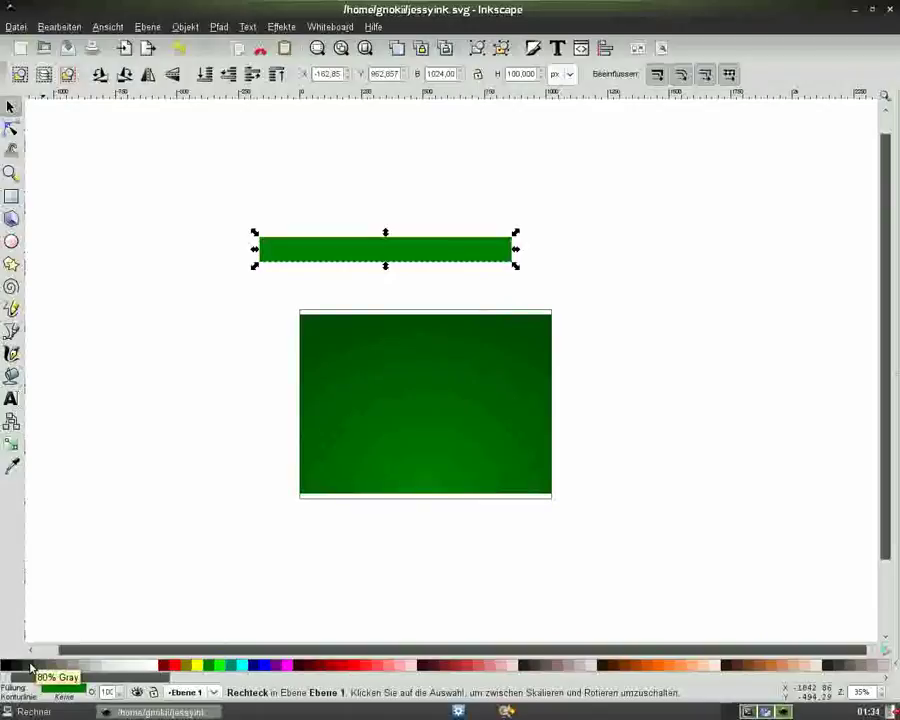
Step: Fill the bar with 80% Gray and move it onto the slide's top edge
left_click(31, 665)
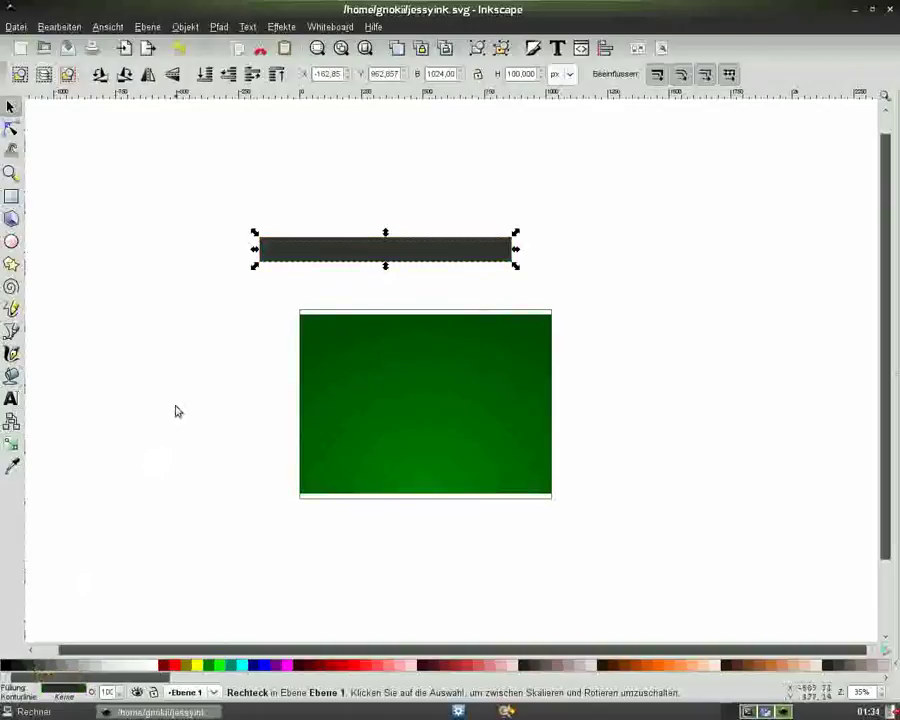
left_click_drag(314, 247, 355, 332)
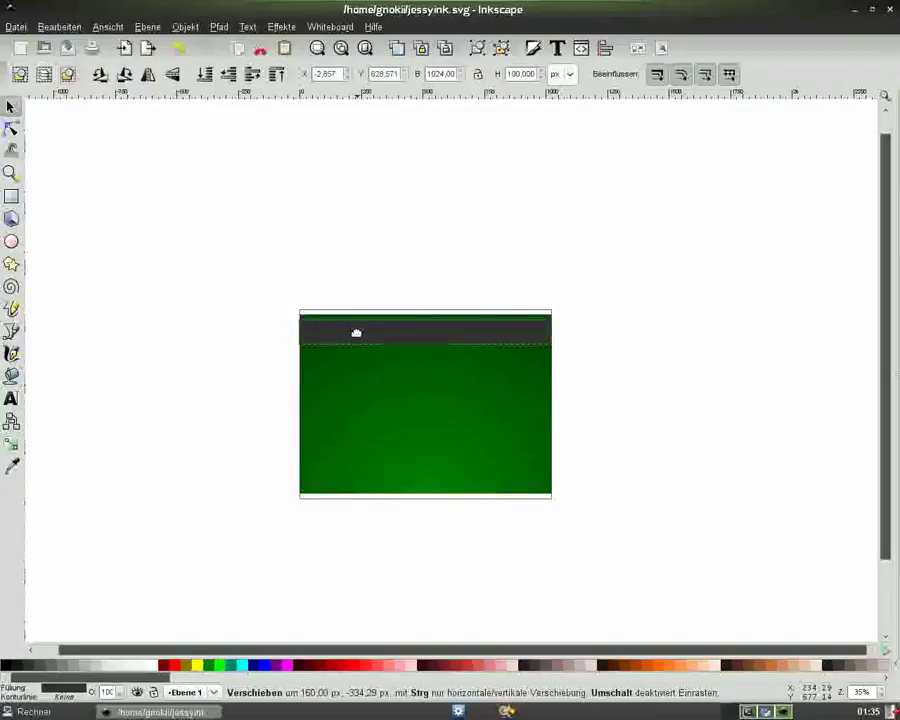
left_click_drag(356, 332, 358, 332)
left_click(358, 247)
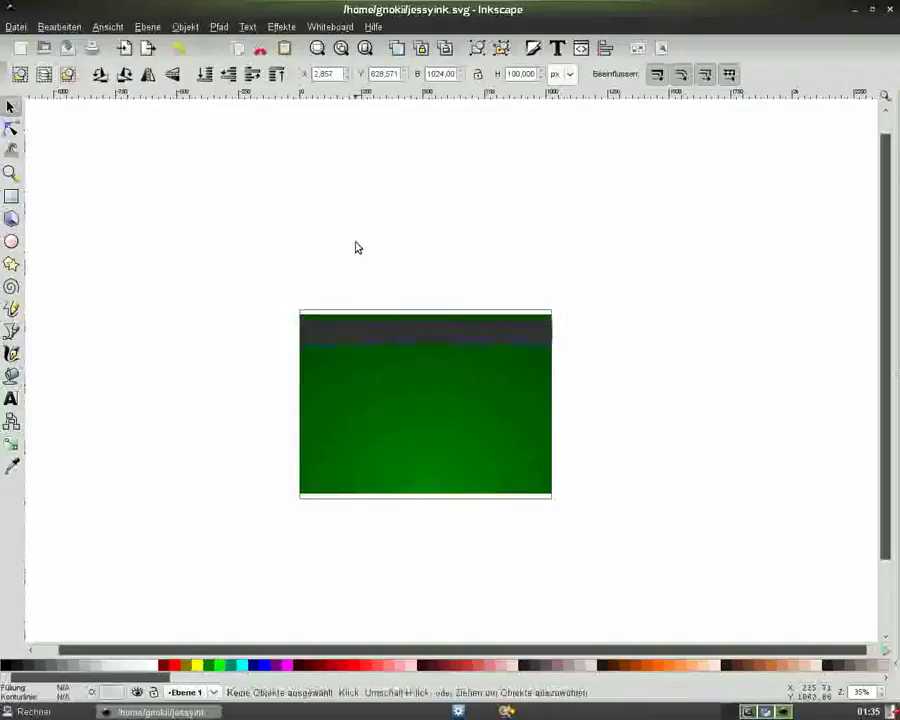
key("plus")
key("plus")
Step: Give the grey bar a radial gradient with a black outer stop, centred on its bottom edge
left_click(373, 291)
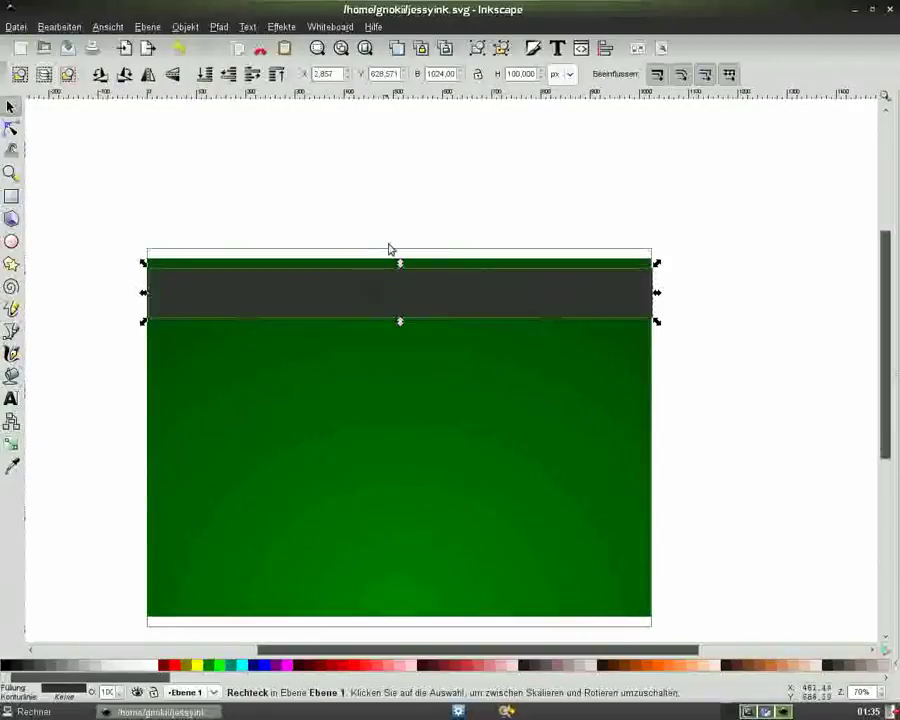
left_click(532, 47)
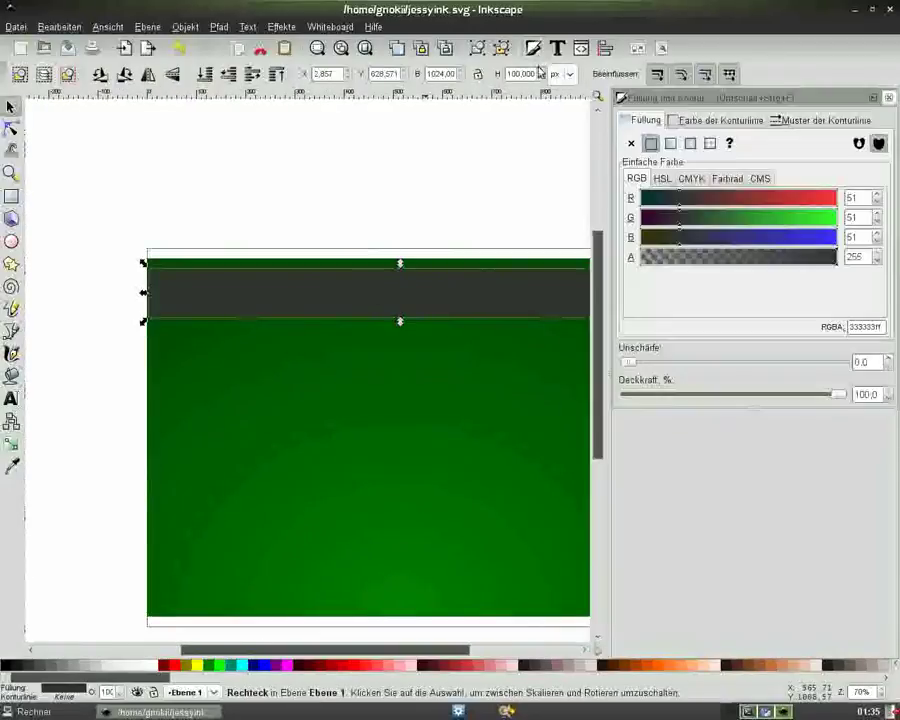
left_click(688, 145)
key("F12")
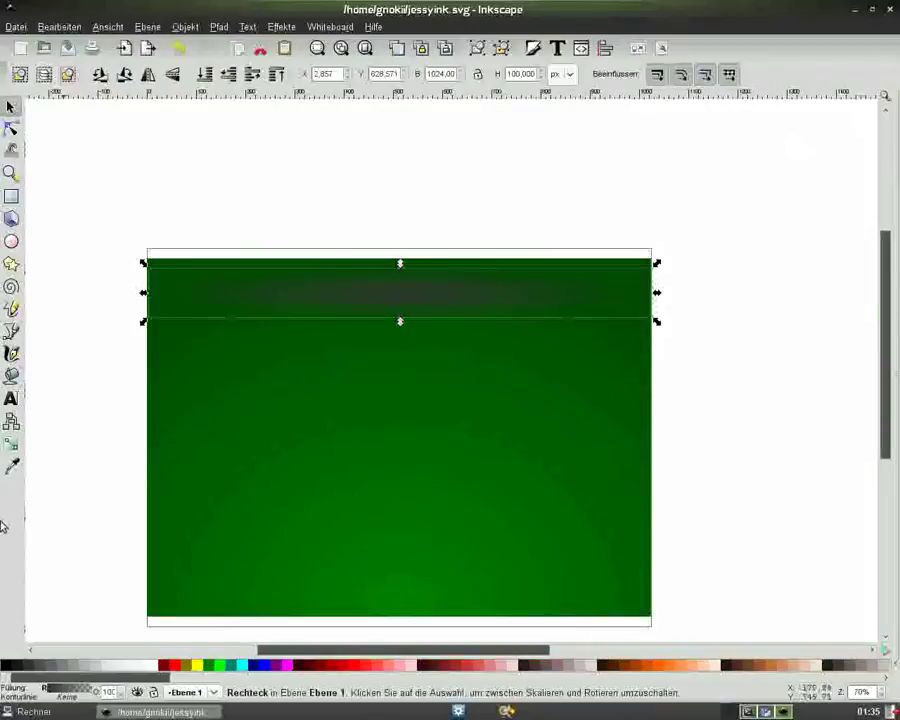
left_click(11, 444)
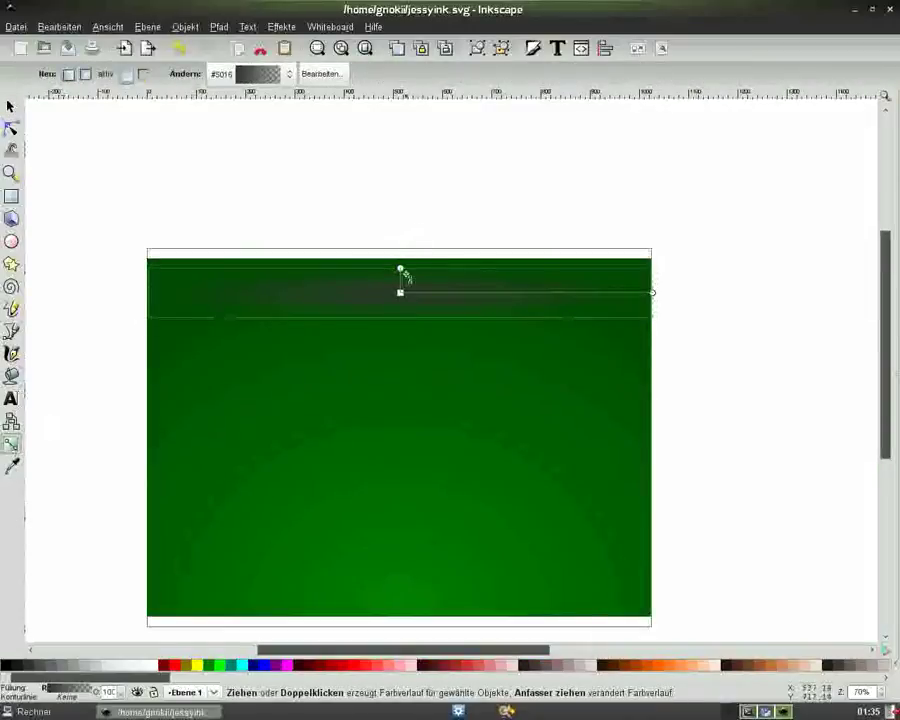
left_click(401, 269)
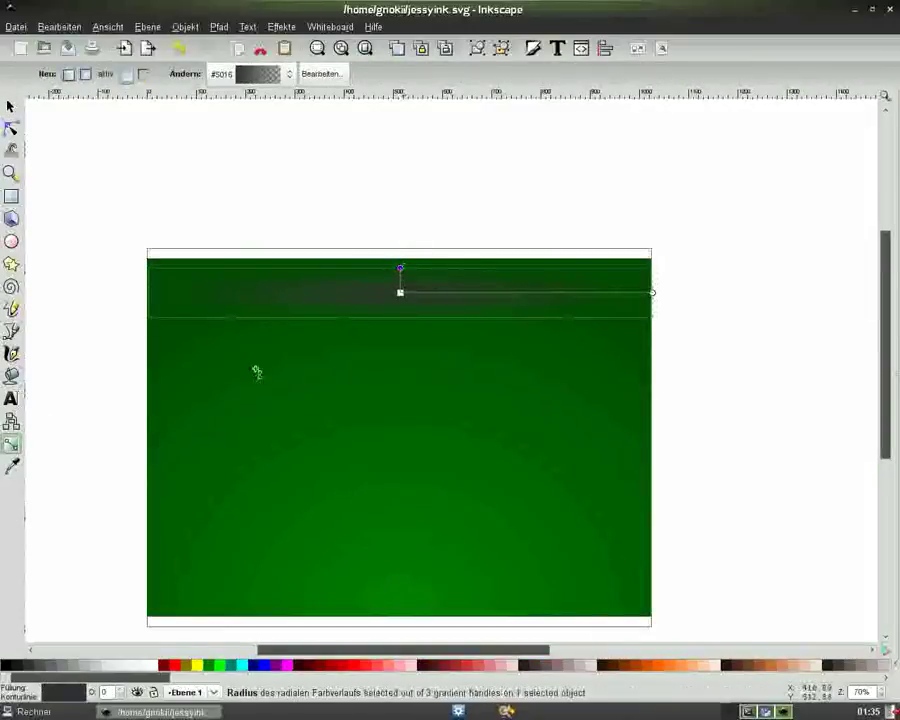
left_click(9, 665)
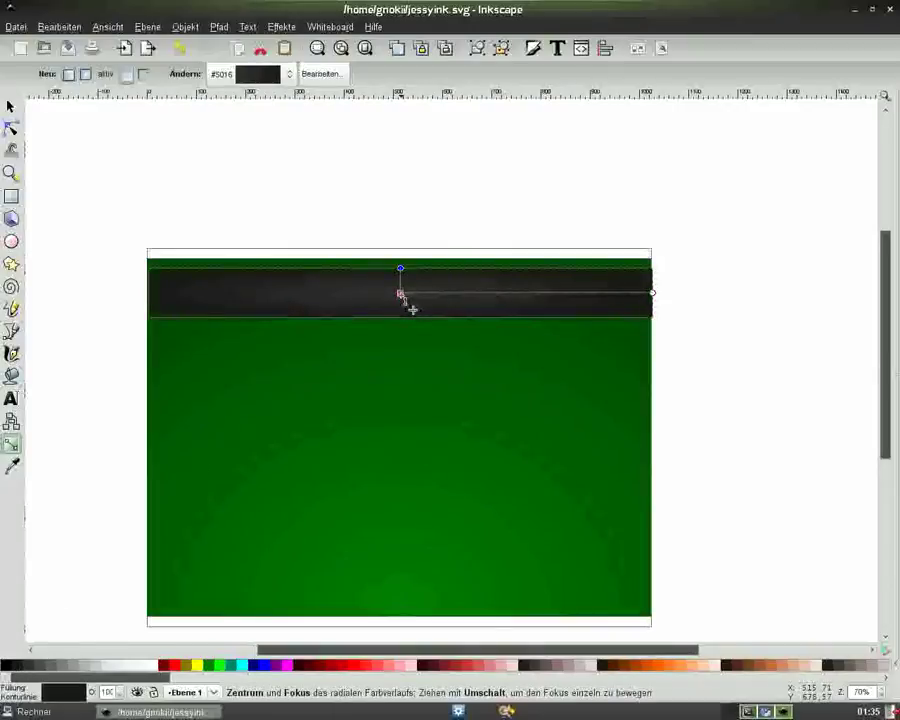
left_click_drag(400, 294, 400, 318)
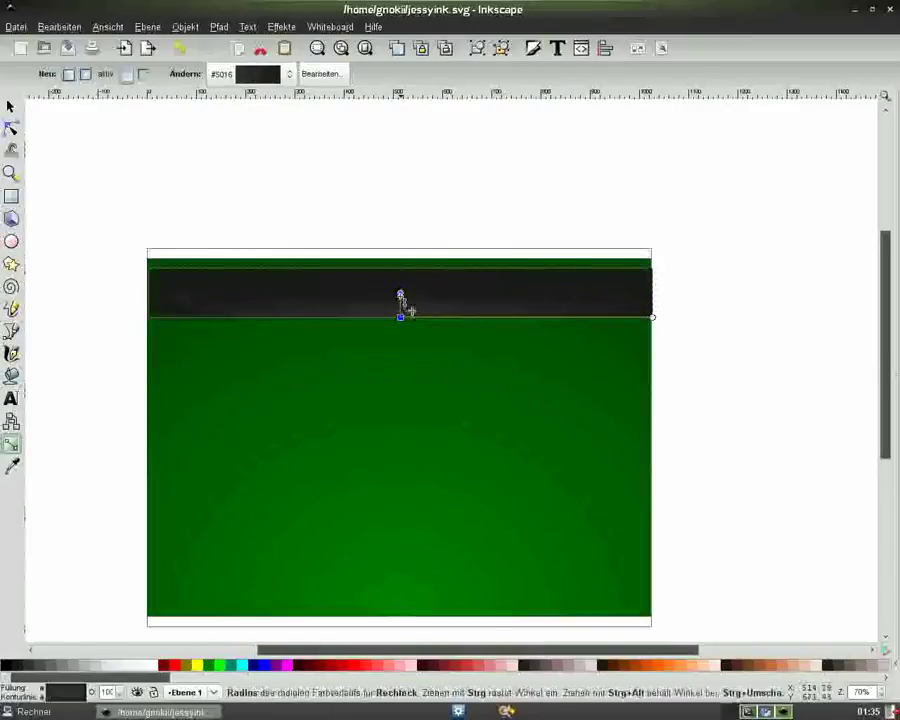
left_click_drag(400, 293, 400, 268)
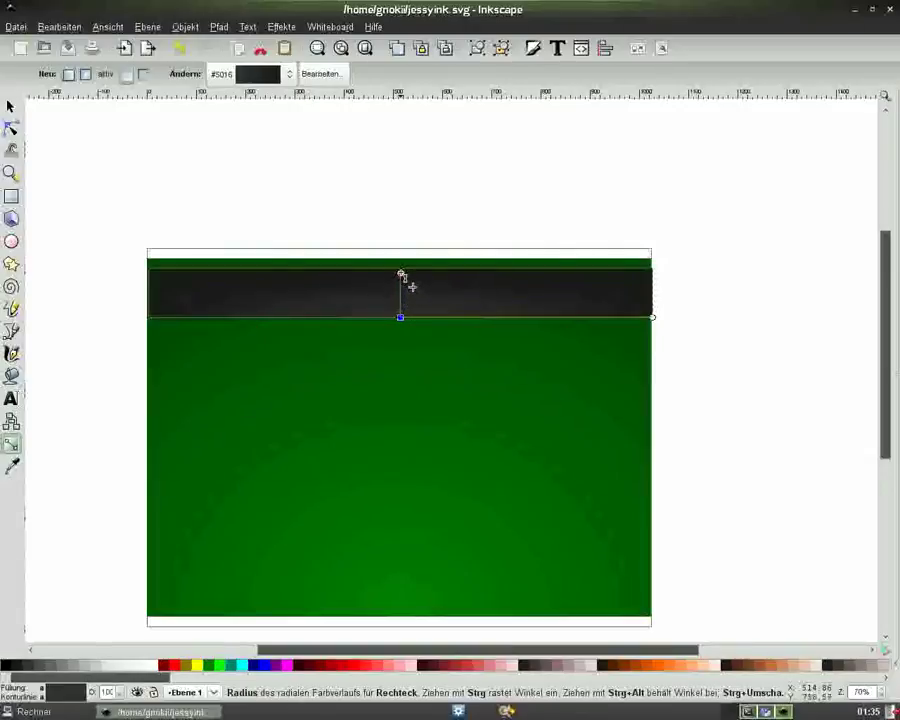
Step: Centre the header bar horizontally relative to the page with Align and Distribute
key("s")
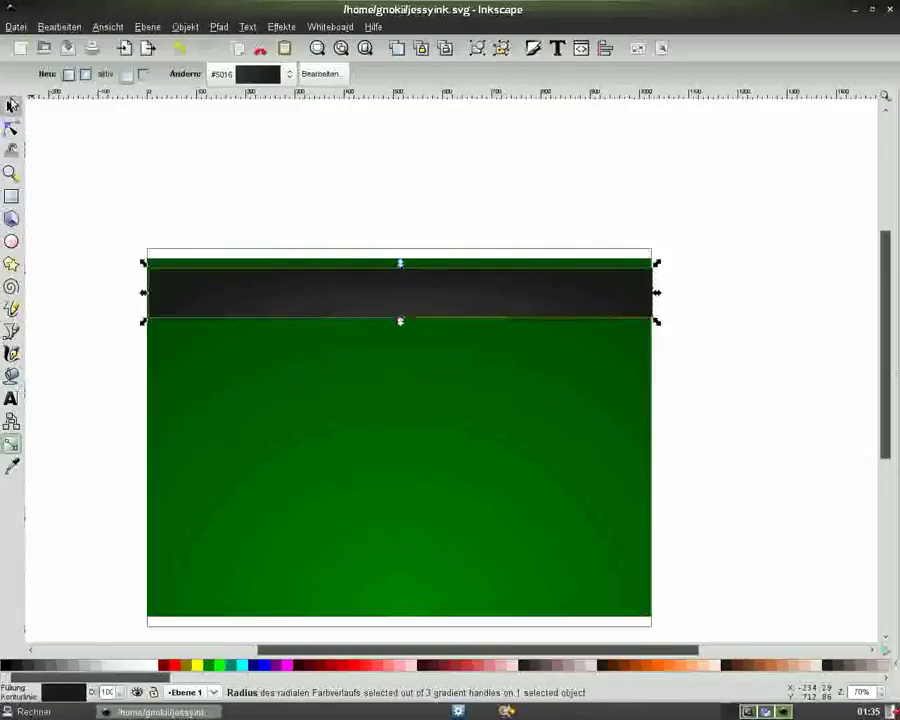
left_click(606, 50)
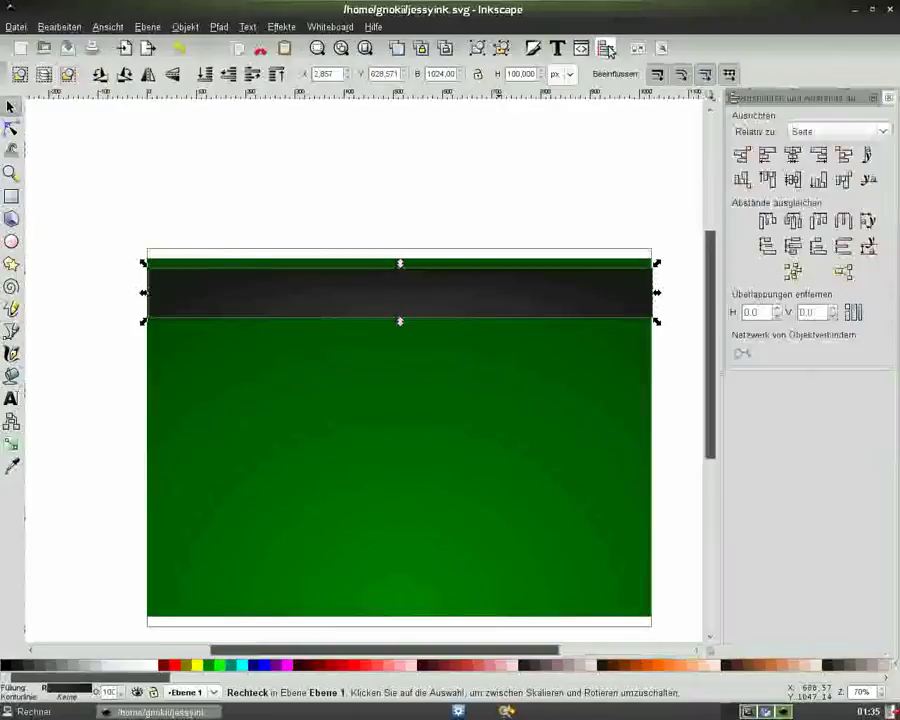
left_click(793, 158)
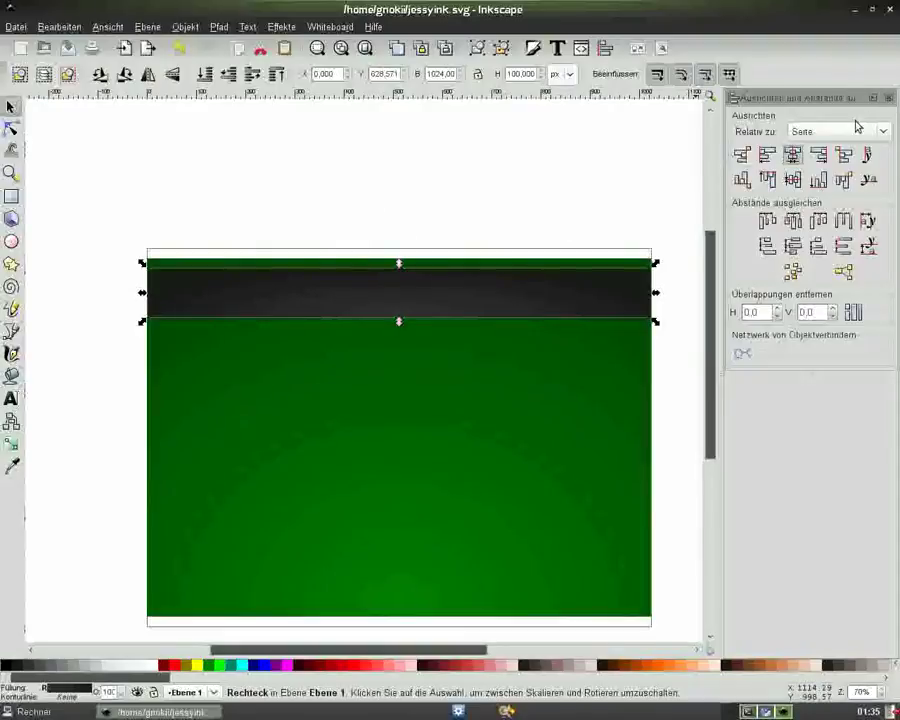
left_click(888, 97)
left_click(418, 216)
left_click(374, 300)
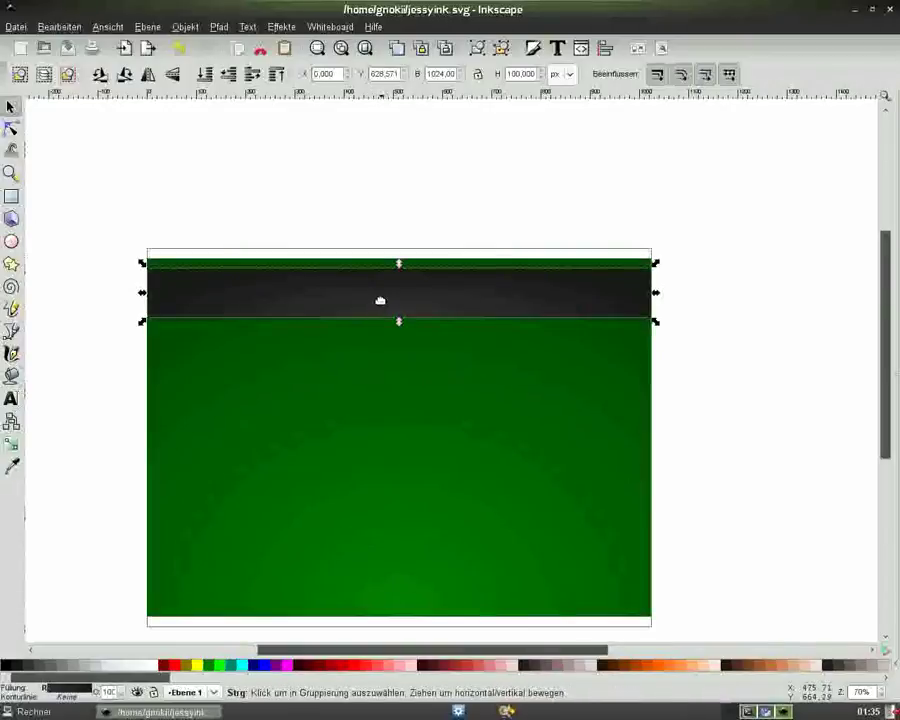
Step: Fill the header bar with solid black and nudge it slightly down
left_click(5, 665)
left_click(95, 416)
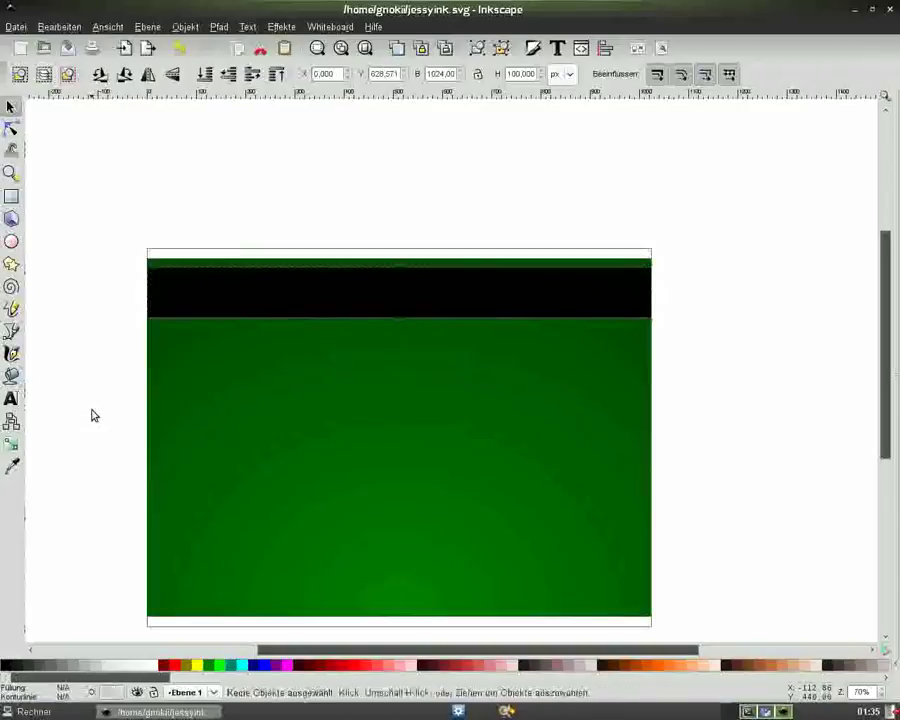
left_click(324, 289)
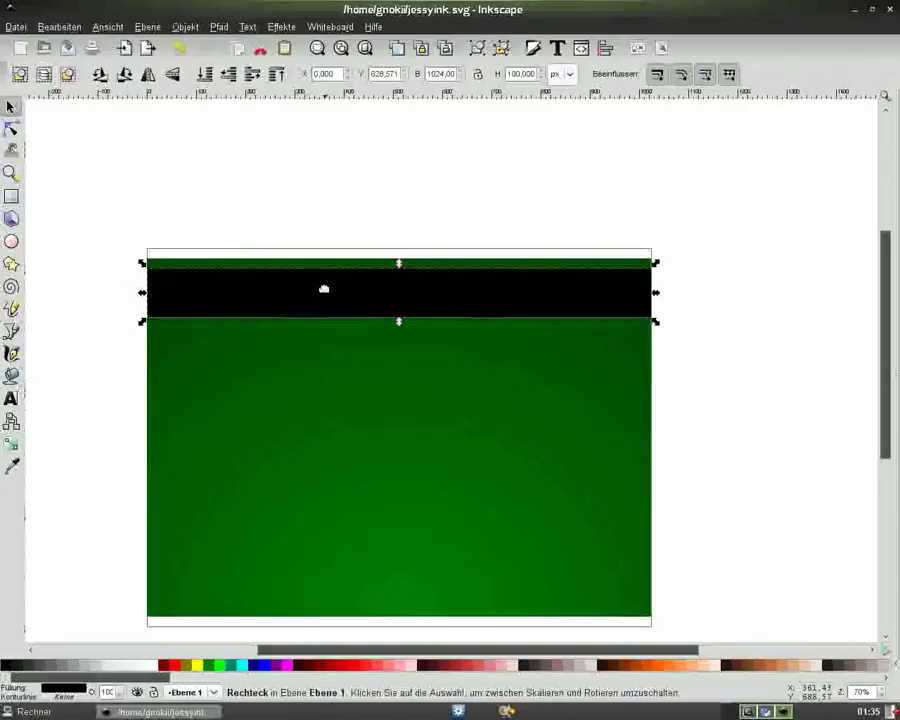
left_click_drag(324, 289, 325, 292)
key("Down")
key("Down")
key("Down")
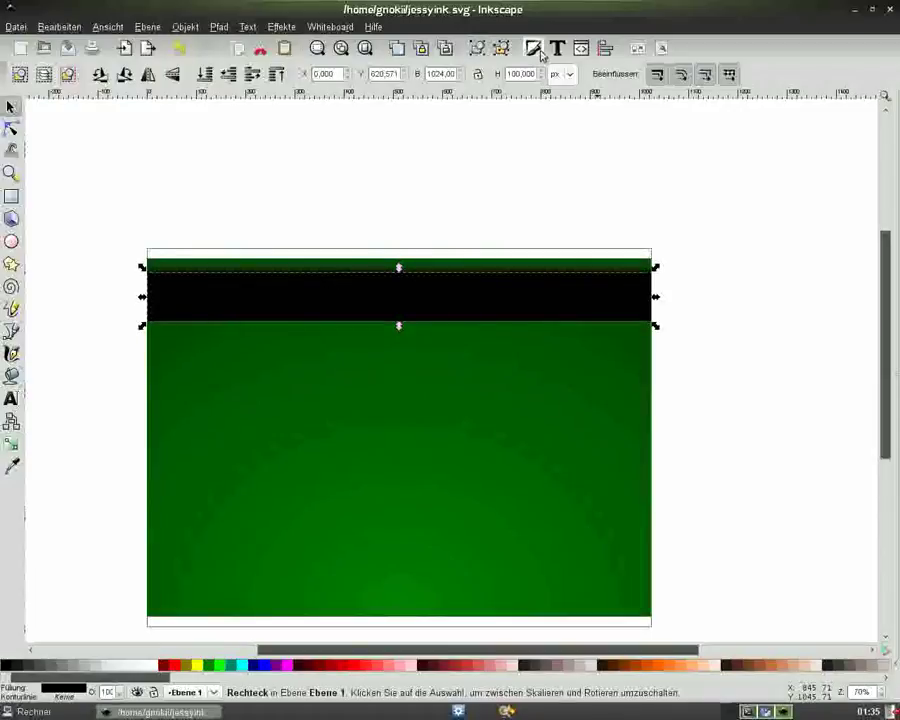
Step: Set the bar's blur to 3 and opacity to 50% in Fill and Stroke
left_click(533, 48)
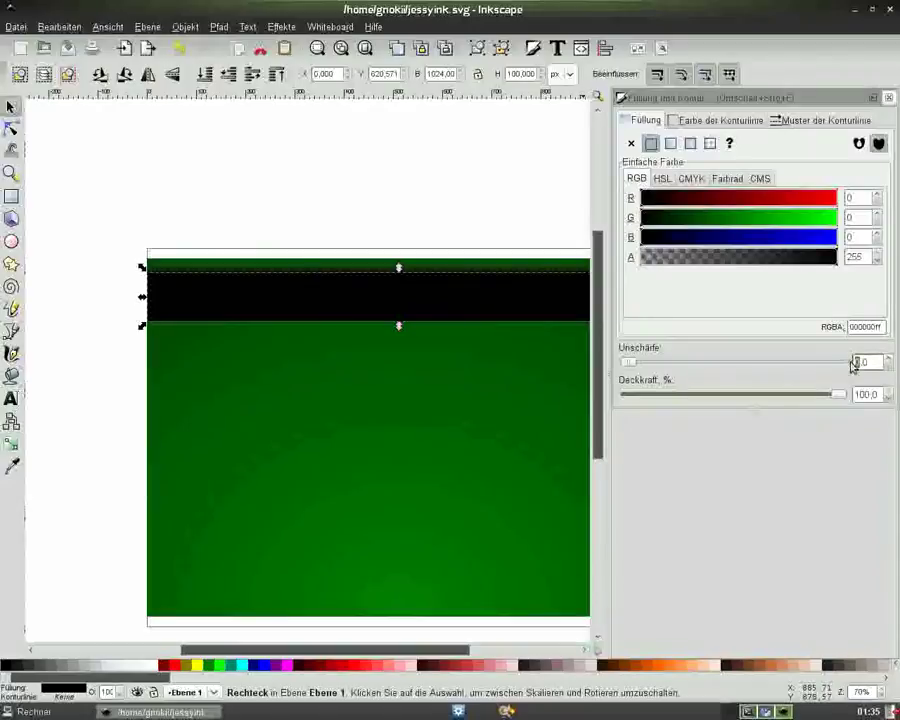
key("Return")
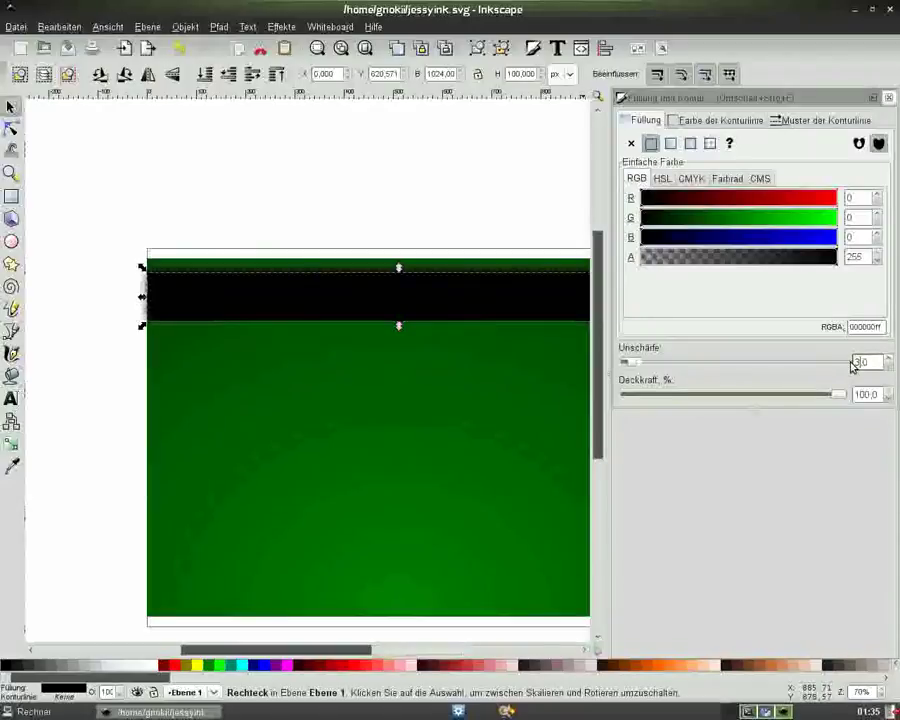
left_click_drag(861, 394, 848, 397)
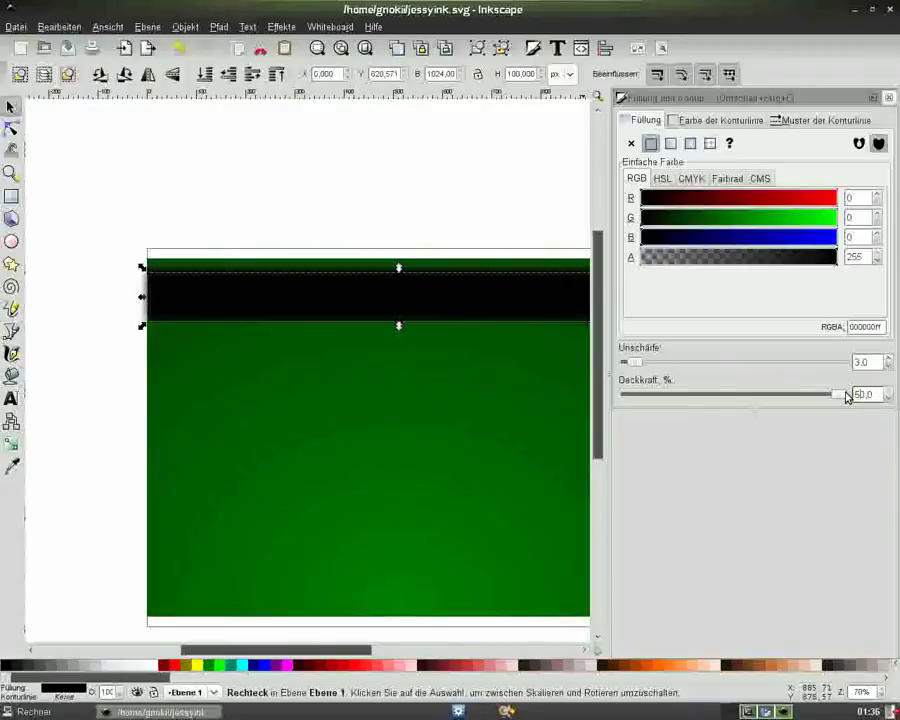
key("Return")
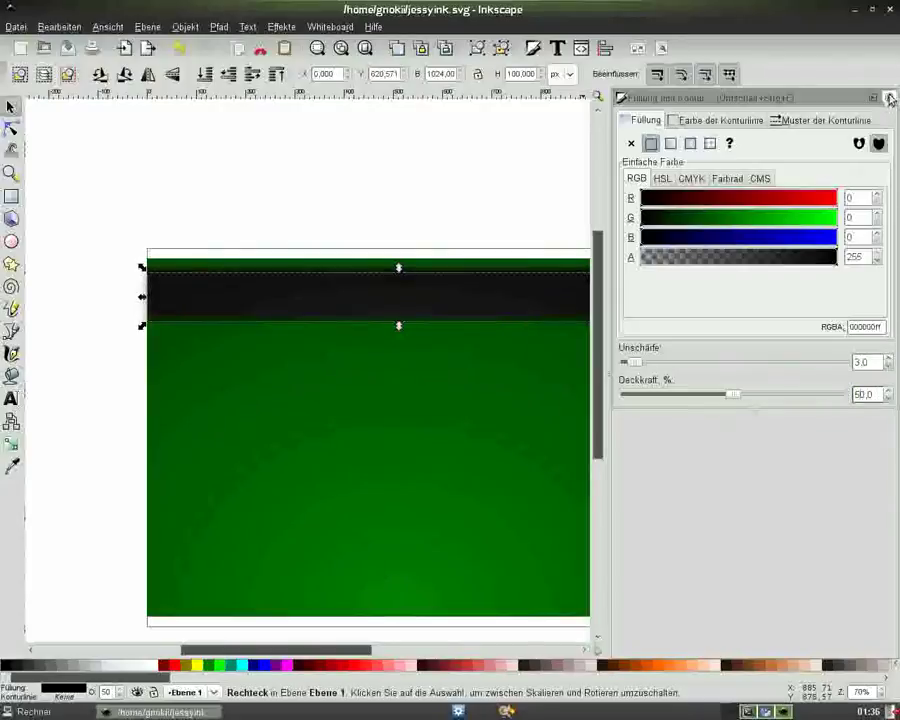
left_click(888, 97)
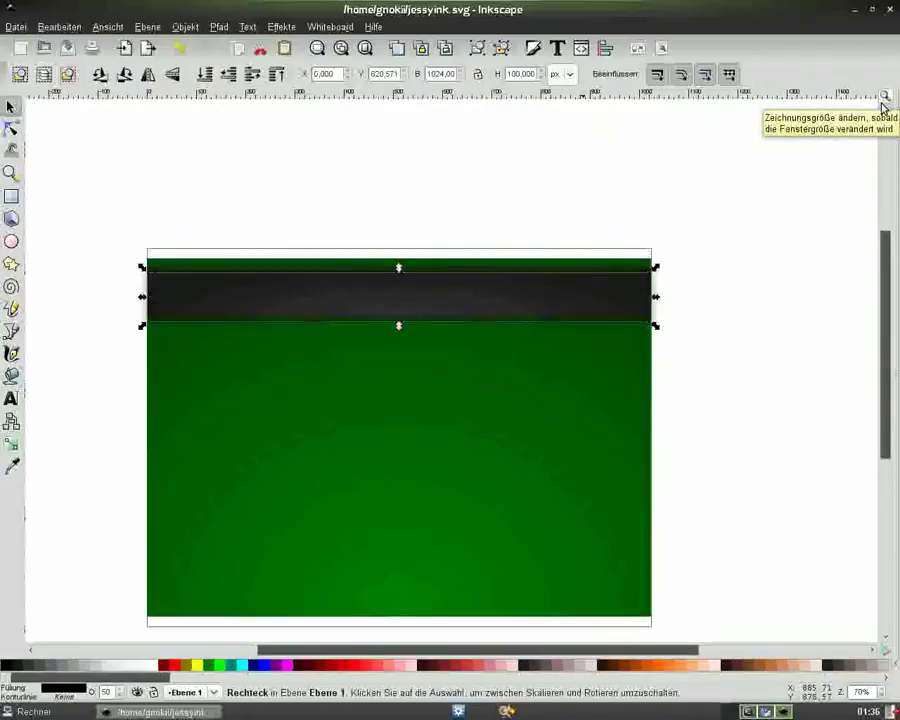
Step: Draw a thin horizontal bar and make it fully opaque white
left_click(529, 184)
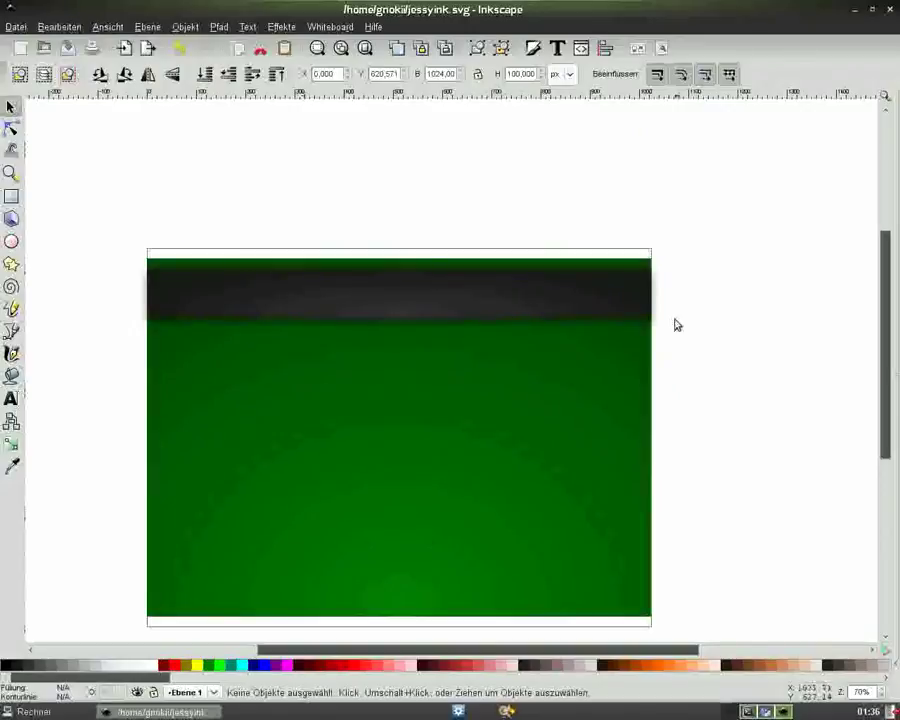
left_click(18, 199)
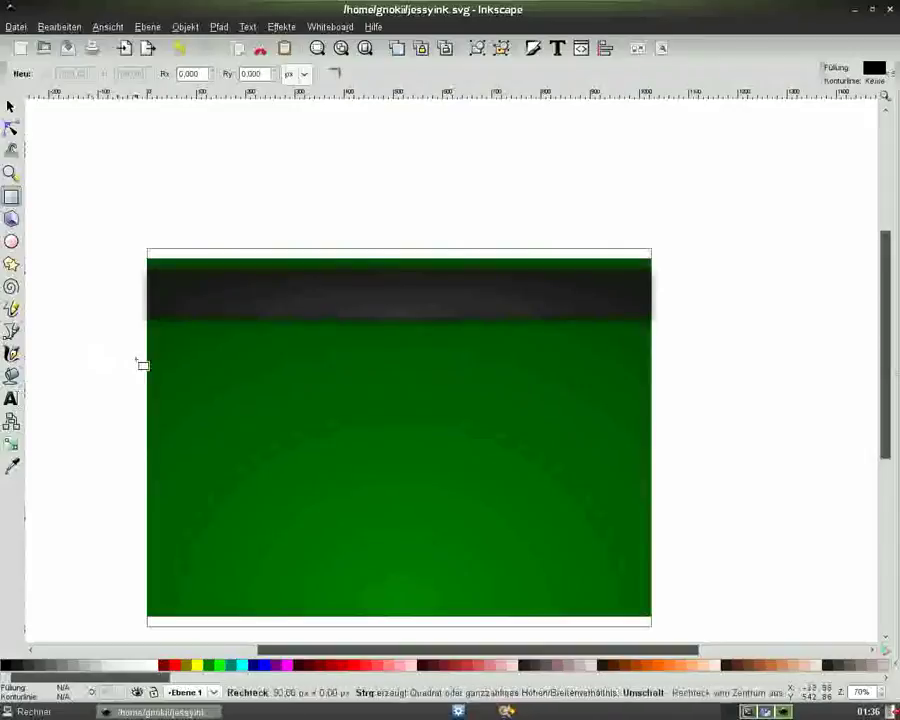
left_click_drag(90, 361, 358, 362)
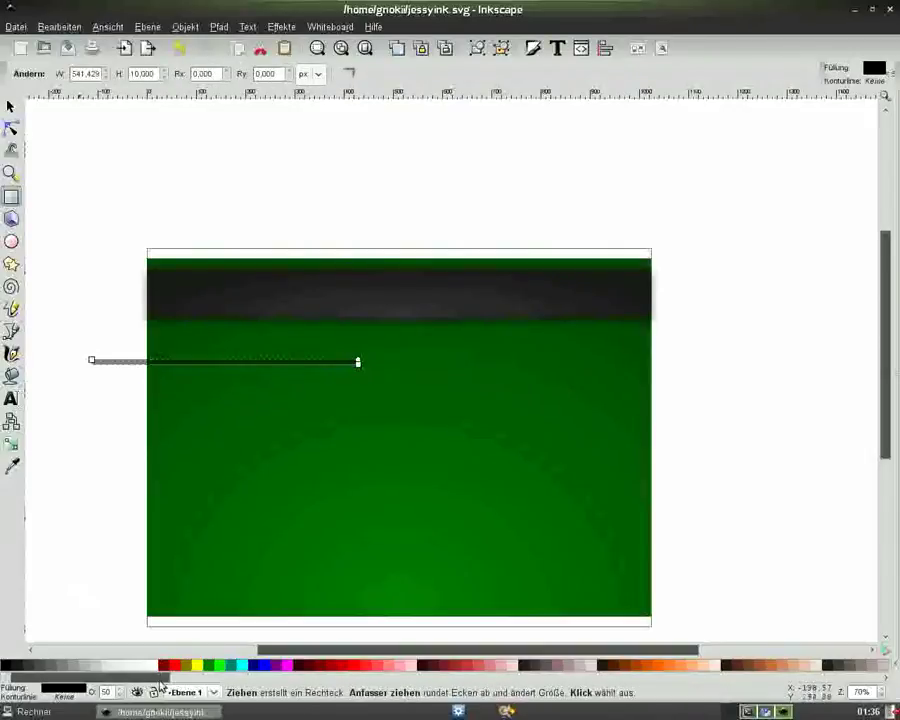
left_click(533, 47)
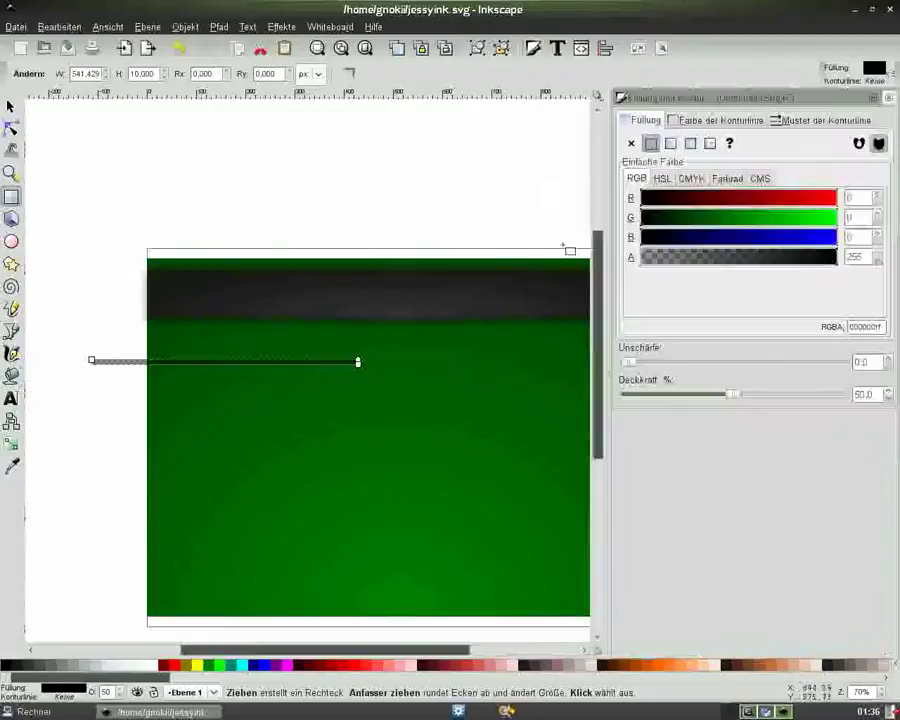
left_click_drag(734, 395, 838, 395)
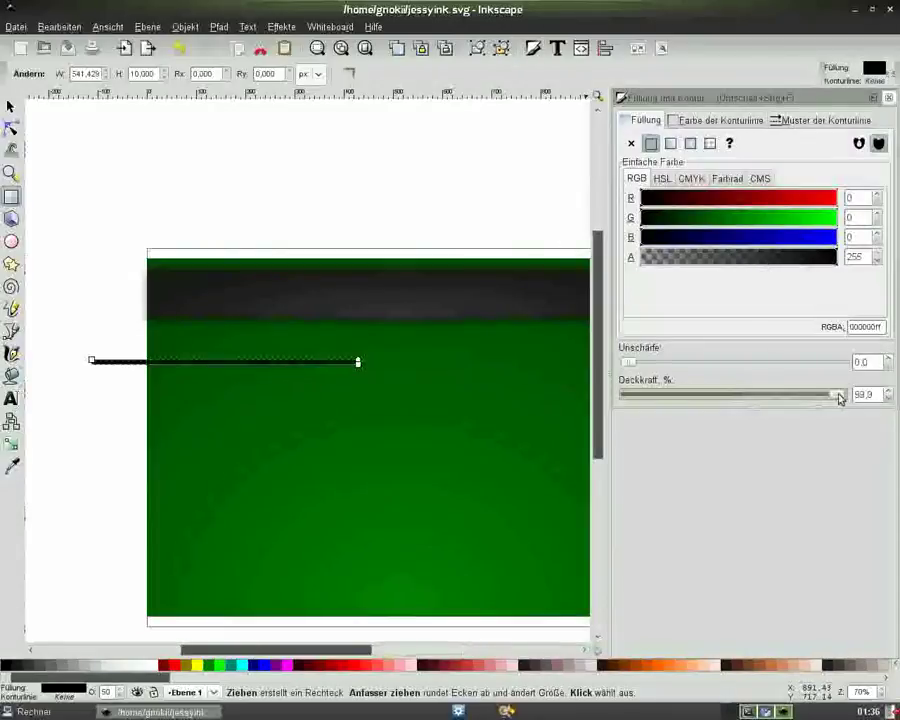
left_click(833, 198)
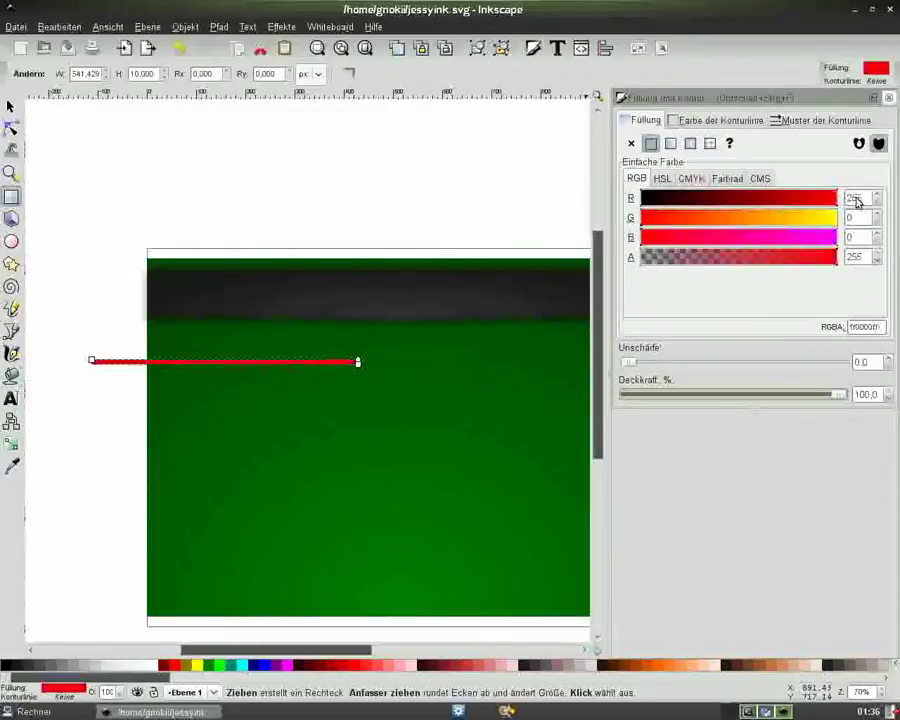
left_click(835, 216)
left_click(834, 237)
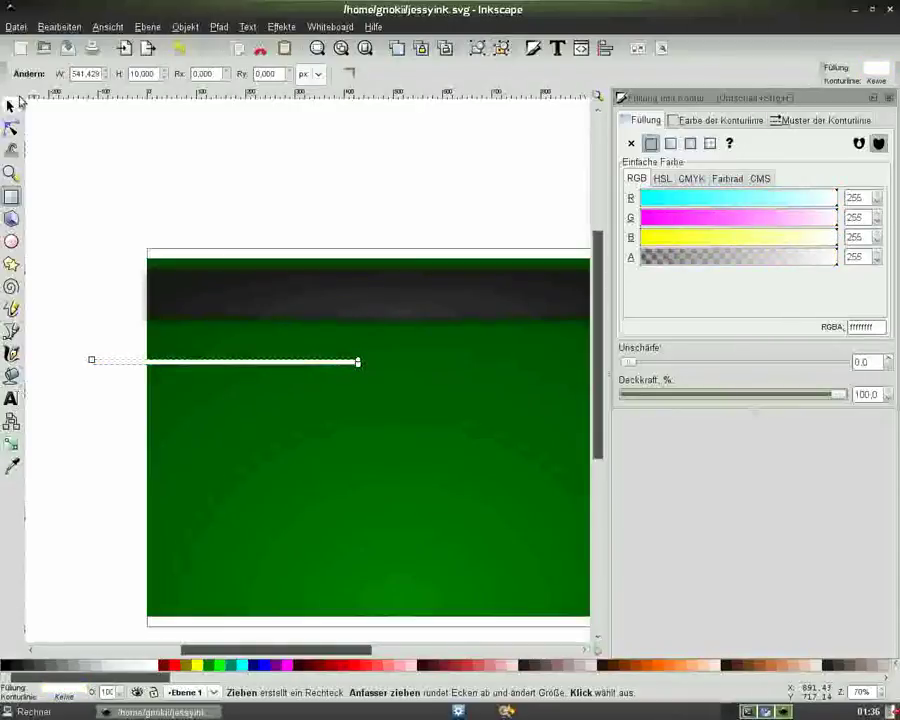
Step: Reposition the bar vertically and size it to 1024 × 3 px
key("s")
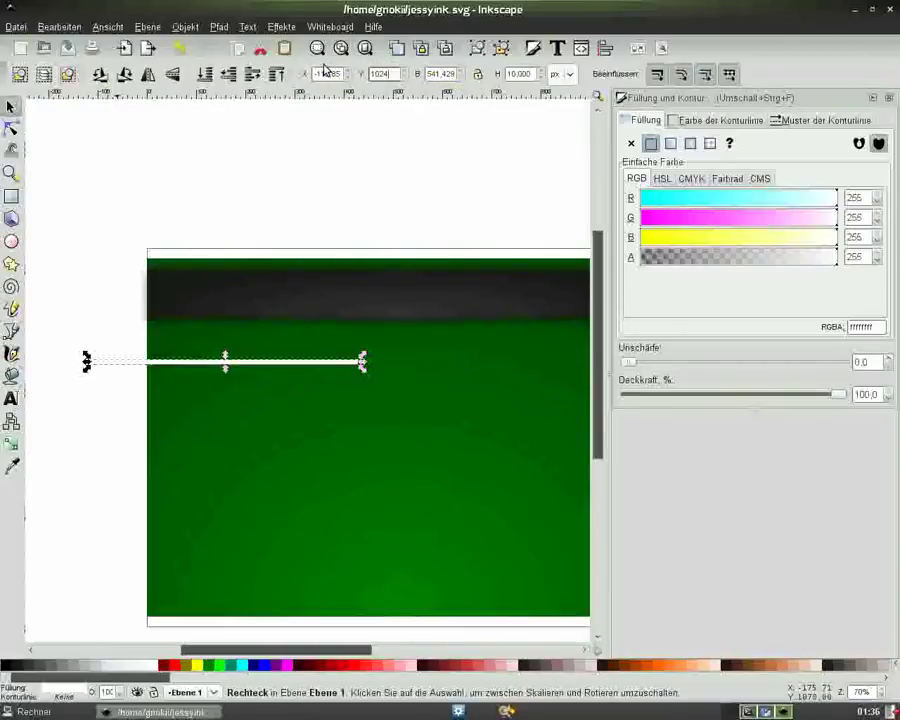
key("Return")
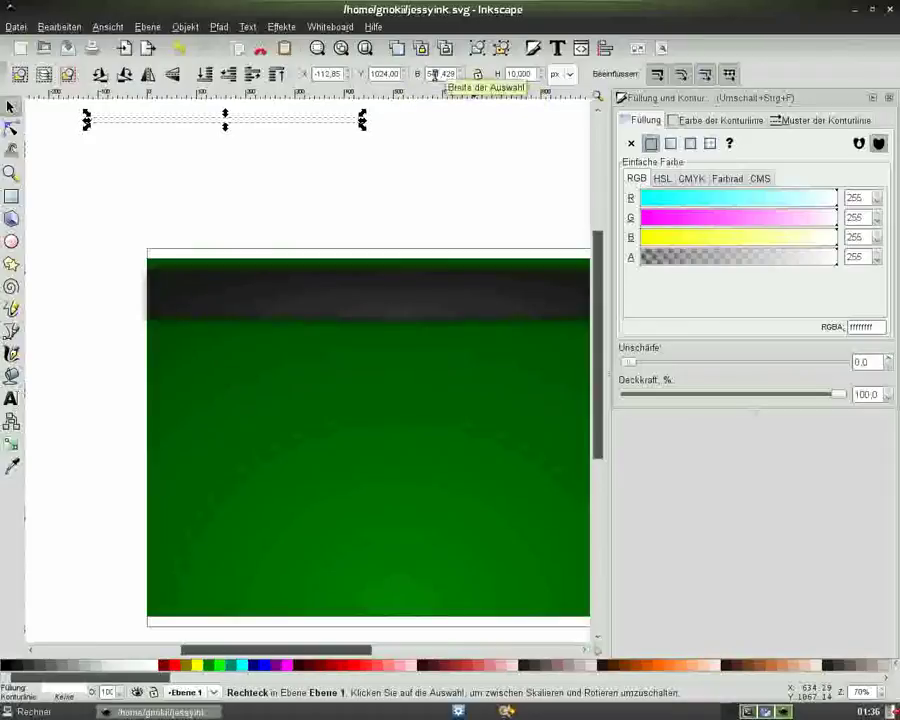
left_click_drag(428, 74, 506, 78)
type("102")
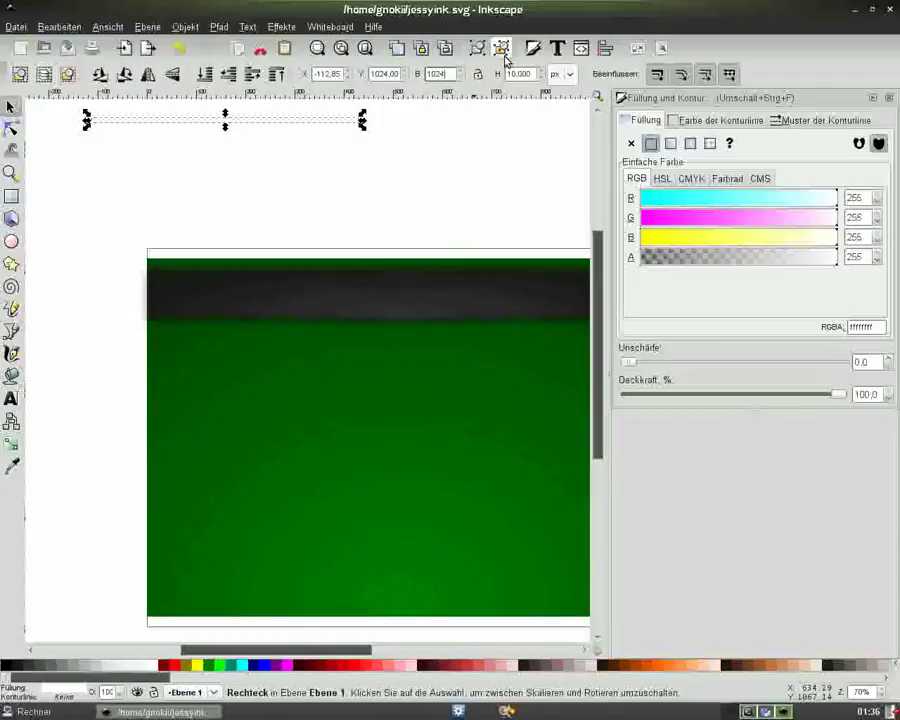
type("4")
key("Return")
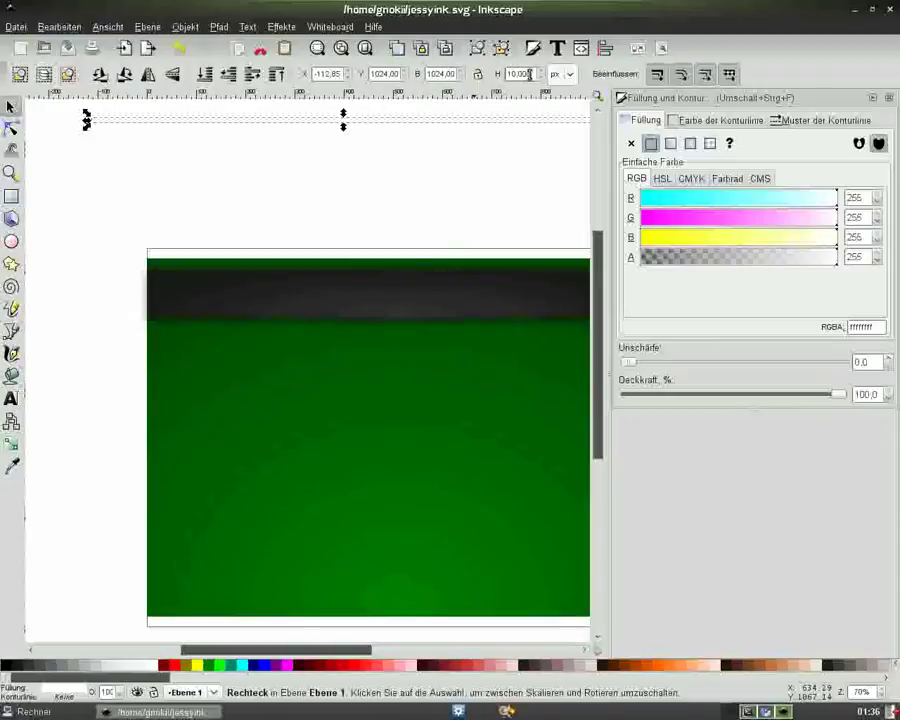
triple_click(520, 74)
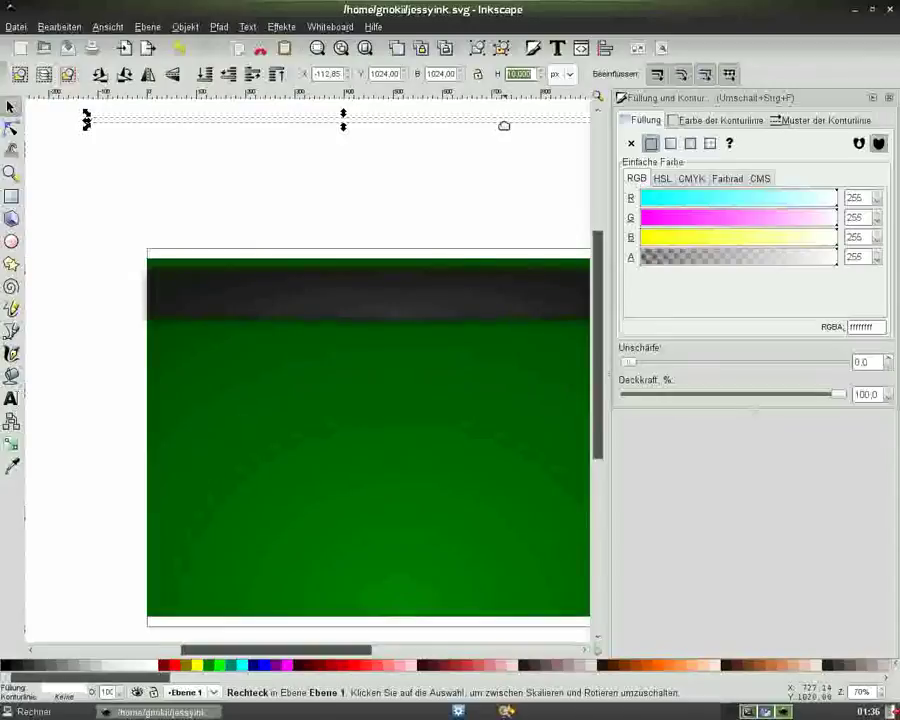
type("3")
key("Return")
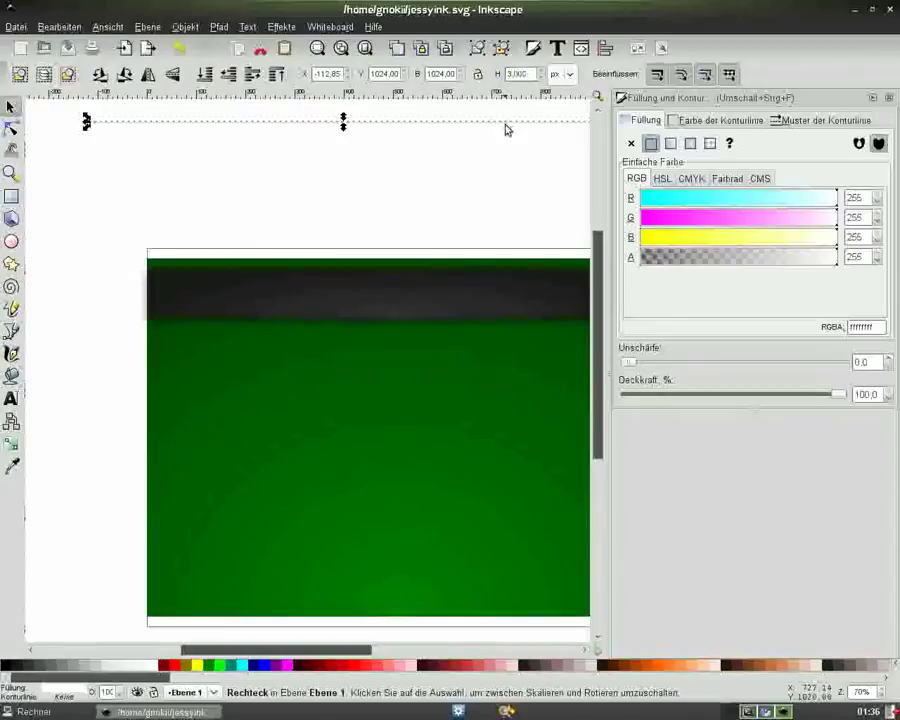
left_click(886, 97)
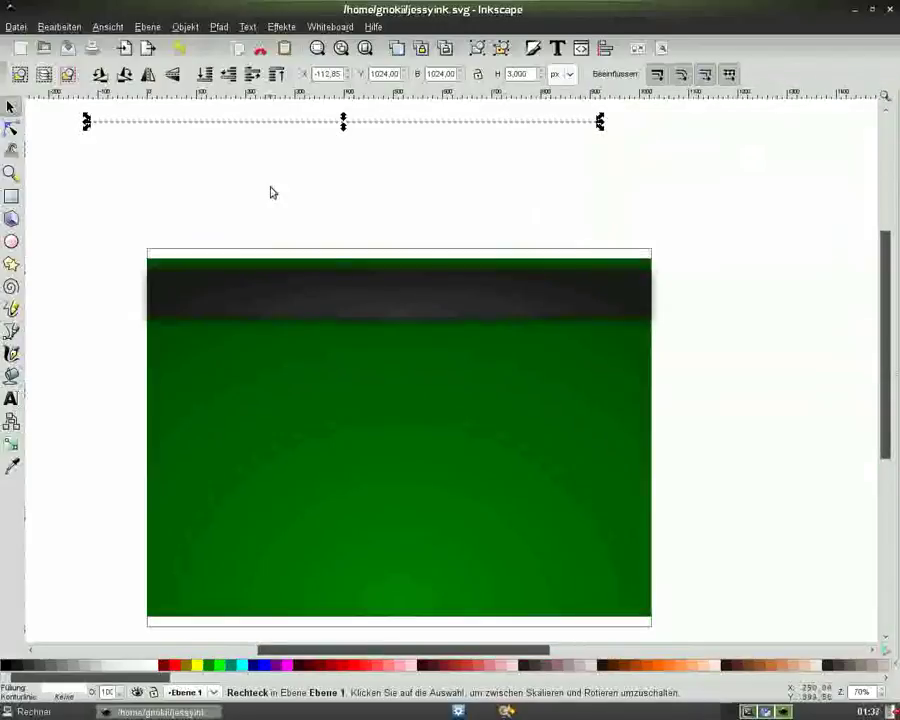
Step: Drag the white line onto the header bar's bottom edge and select both objects
left_click_drag(282, 121, 330, 294)
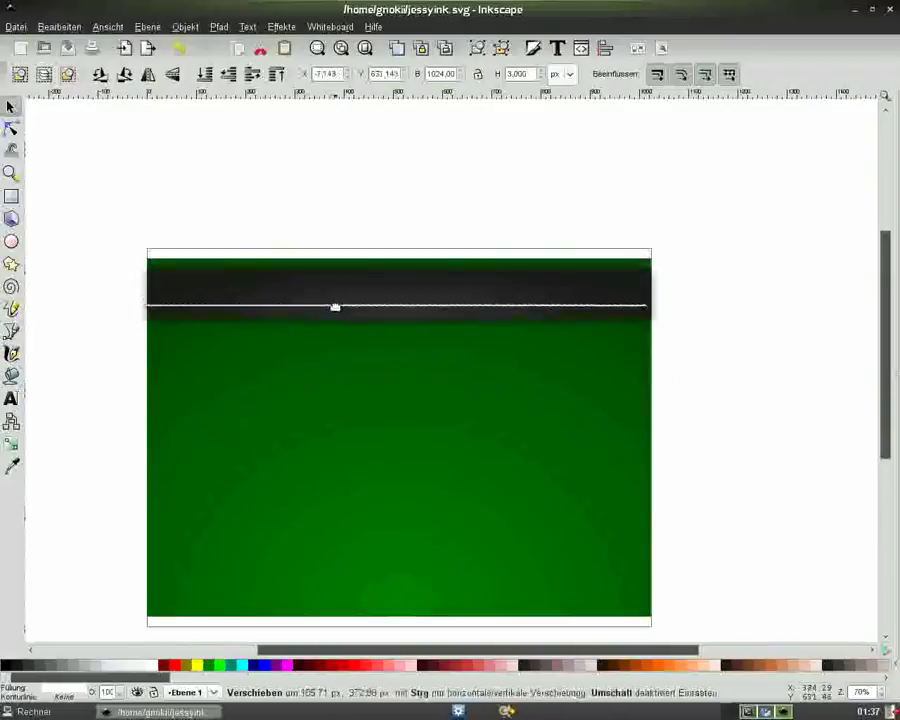
left_click_drag(330, 294, 339, 314)
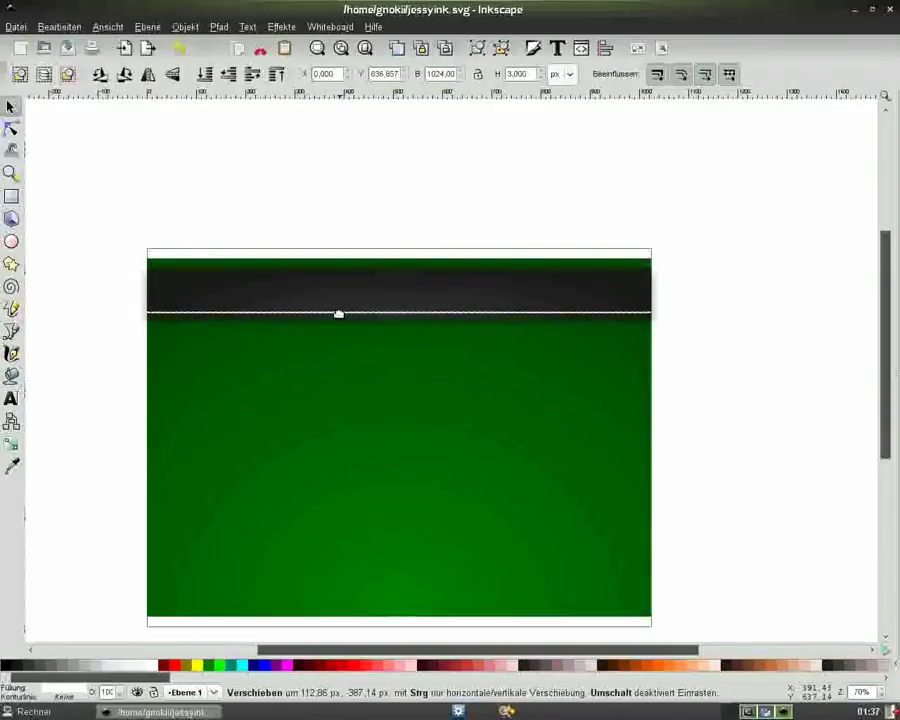
left_click_drag(339, 314, 337, 312)
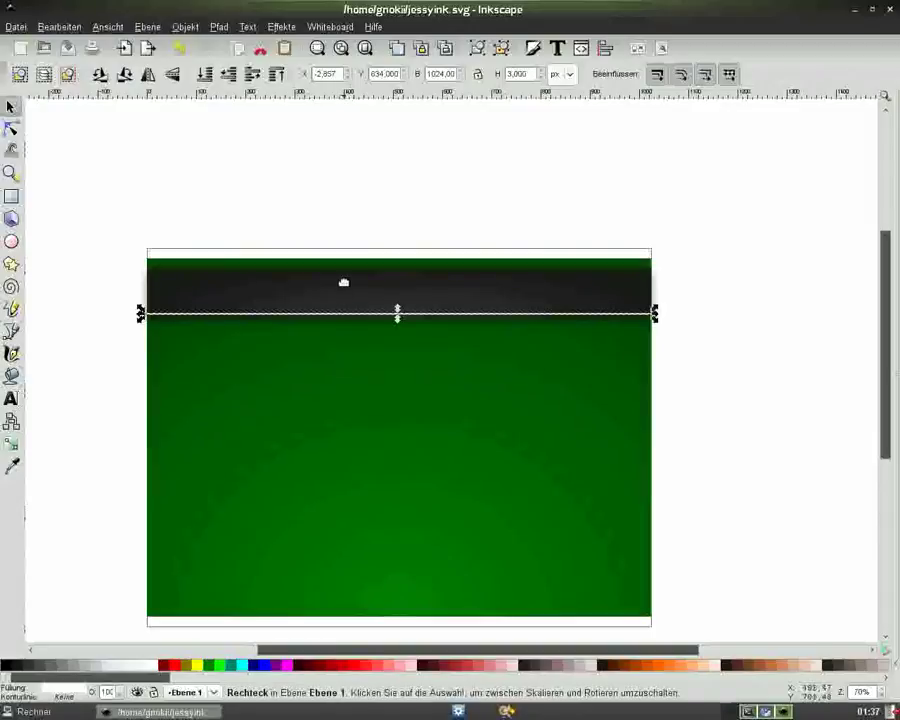
left_click(343, 284, "shift")
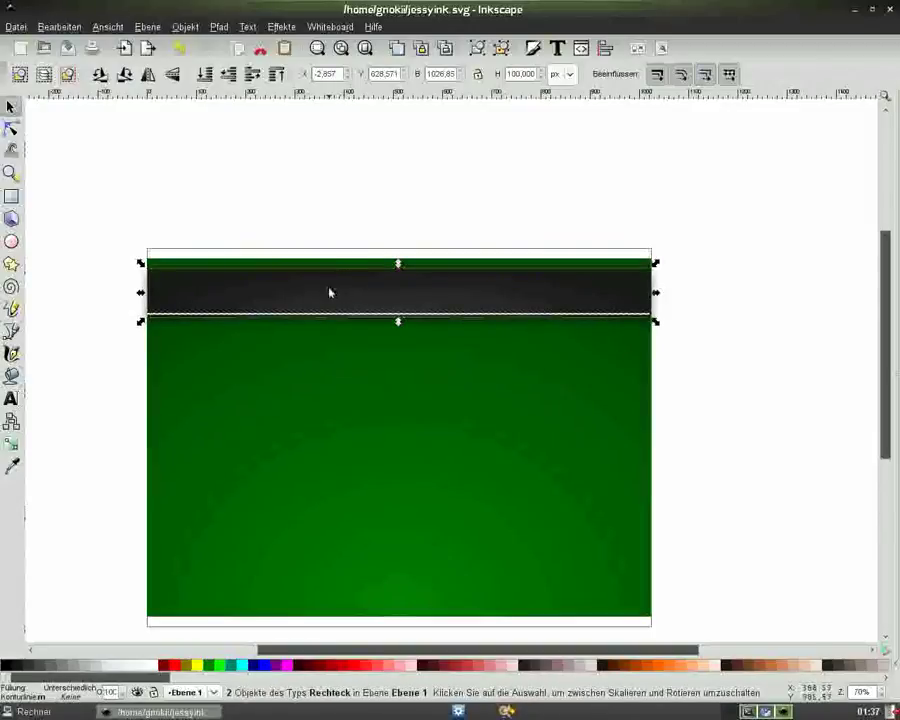
Step: Centre the line horizontally on the header bar, aligning relative to the selection
left_click(604, 50)
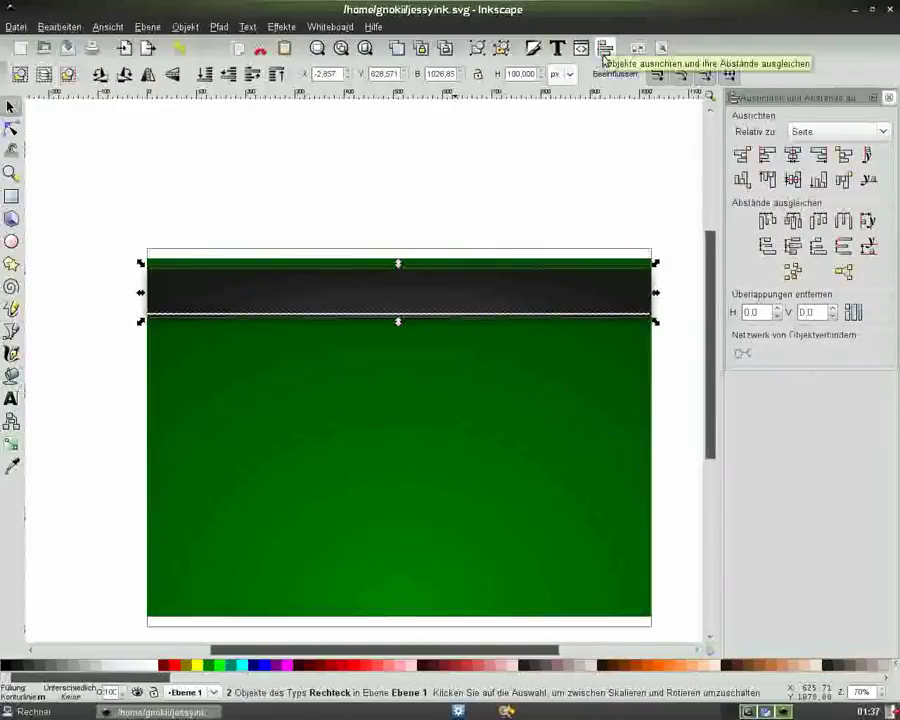
left_click(822, 135)
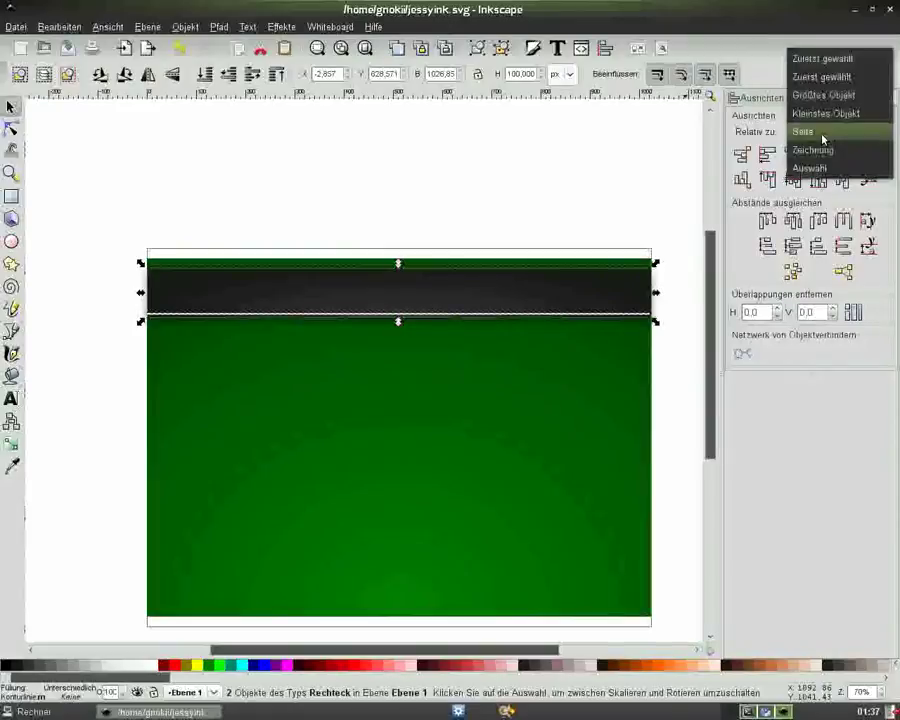
left_click(800, 166)
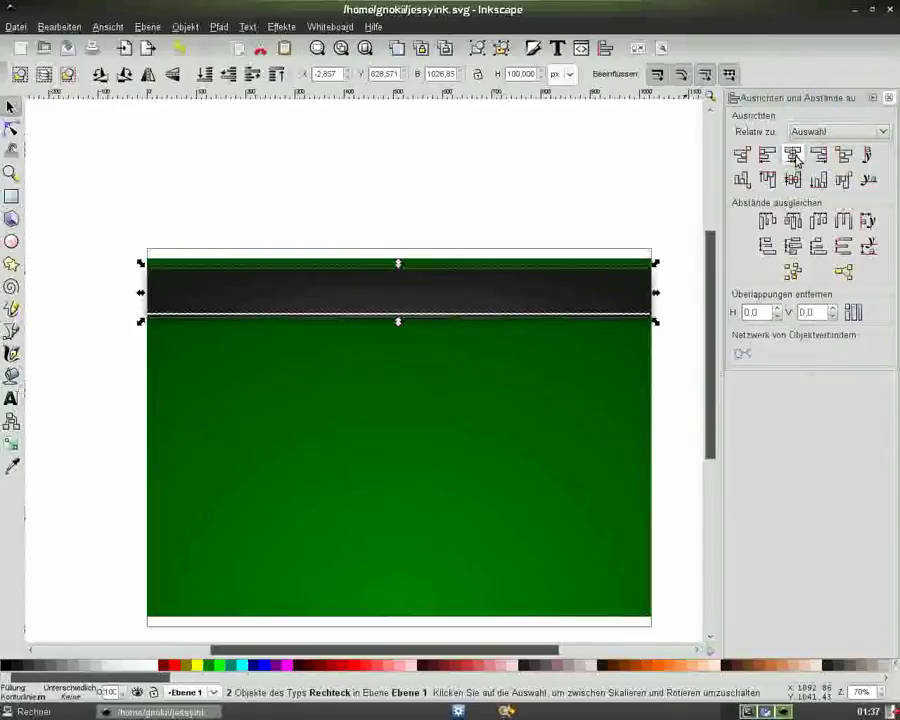
left_click(795, 156)
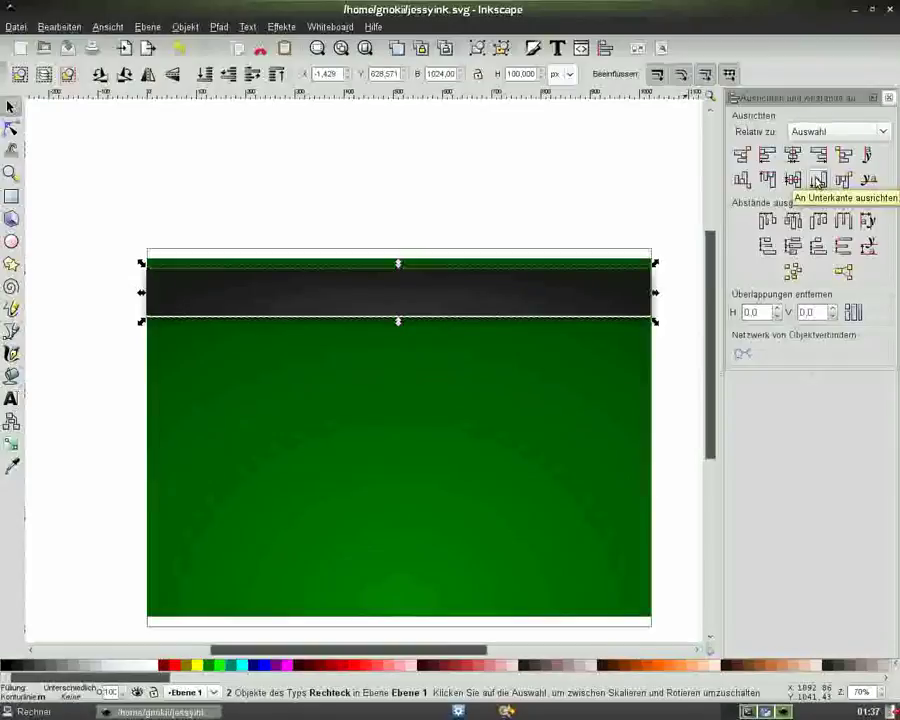
left_click(888, 97)
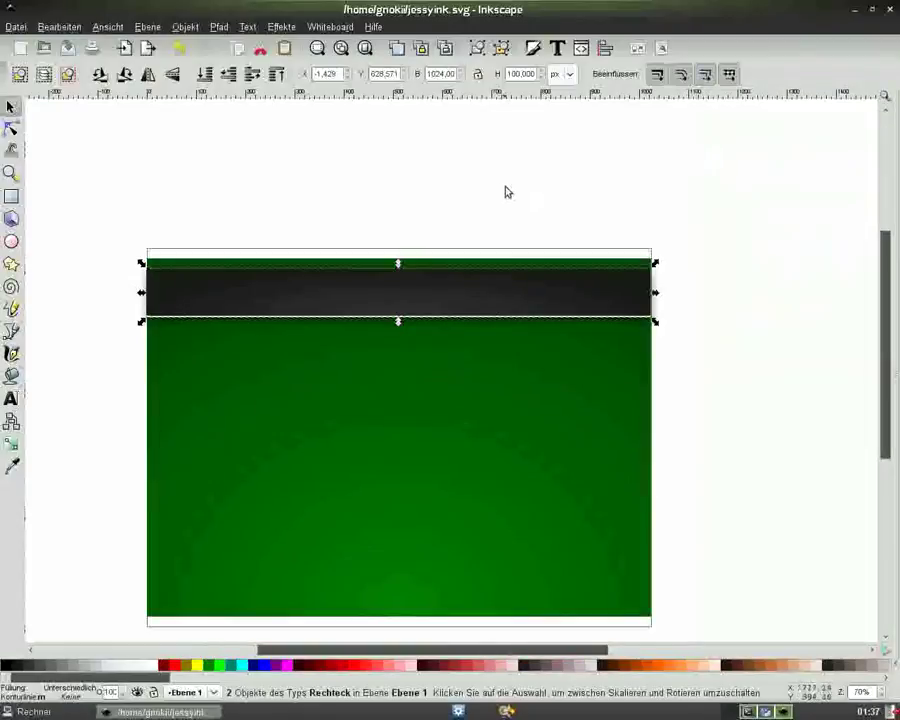
left_click(506, 192)
Step: Switch the thin white line's fill to a radial gradient and save the file
left_click(404, 316)
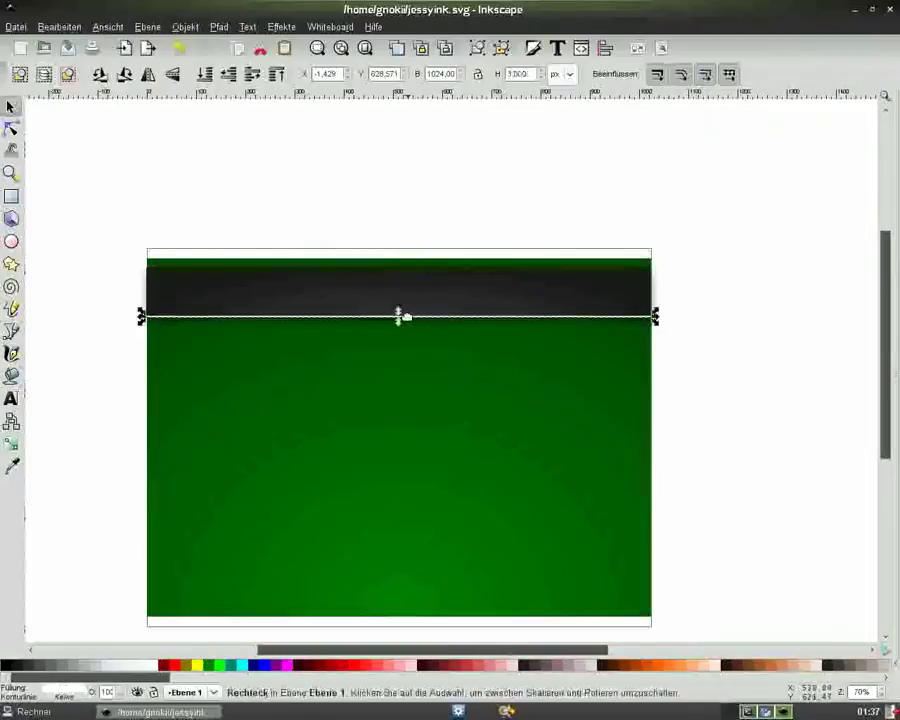
left_click(533, 48)
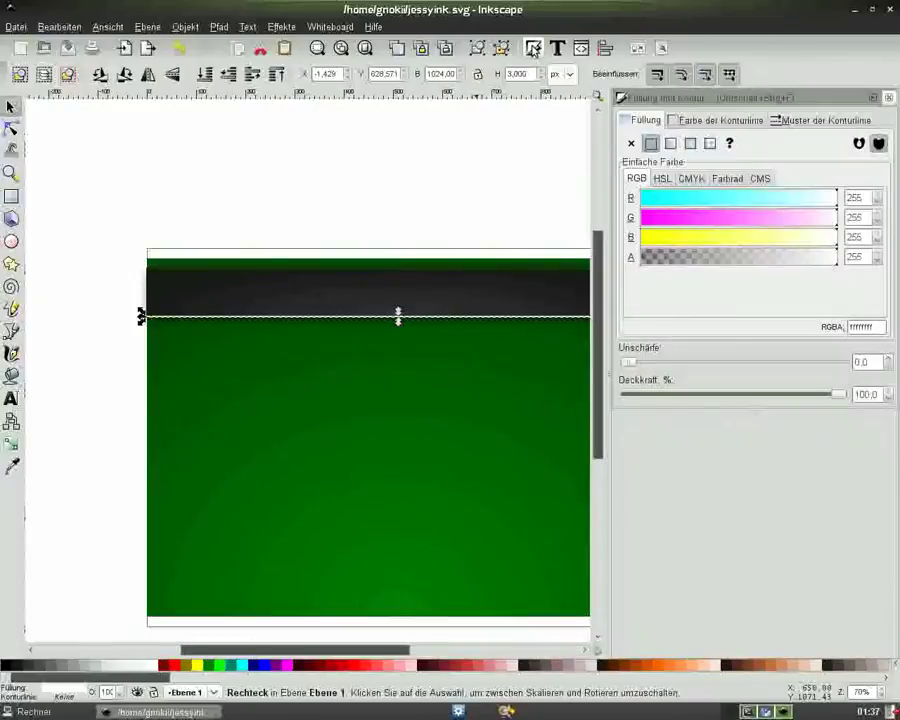
left_click(689, 144)
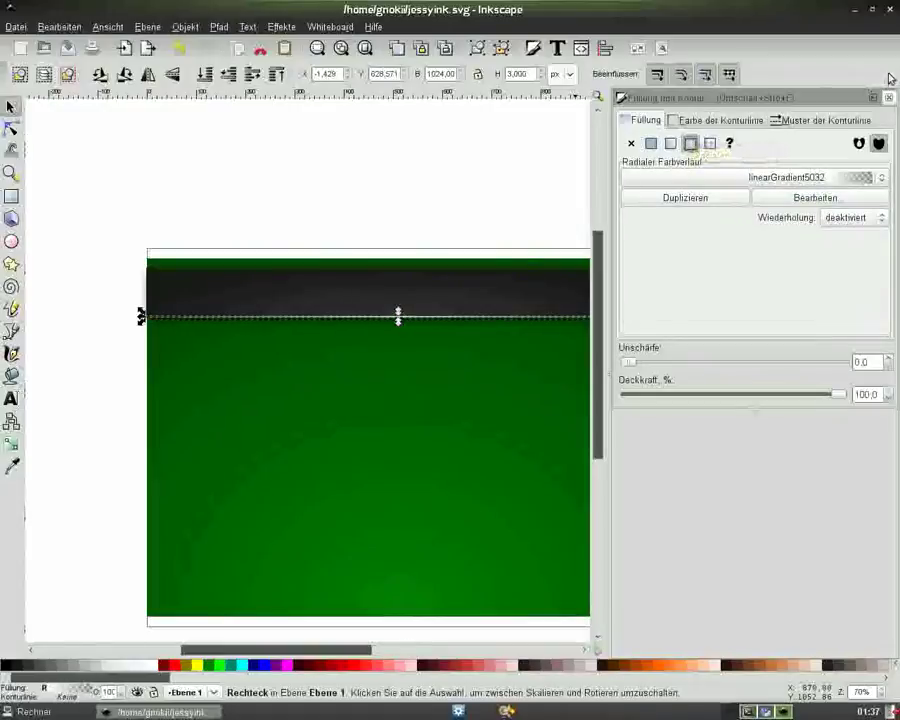
left_click(889, 98)
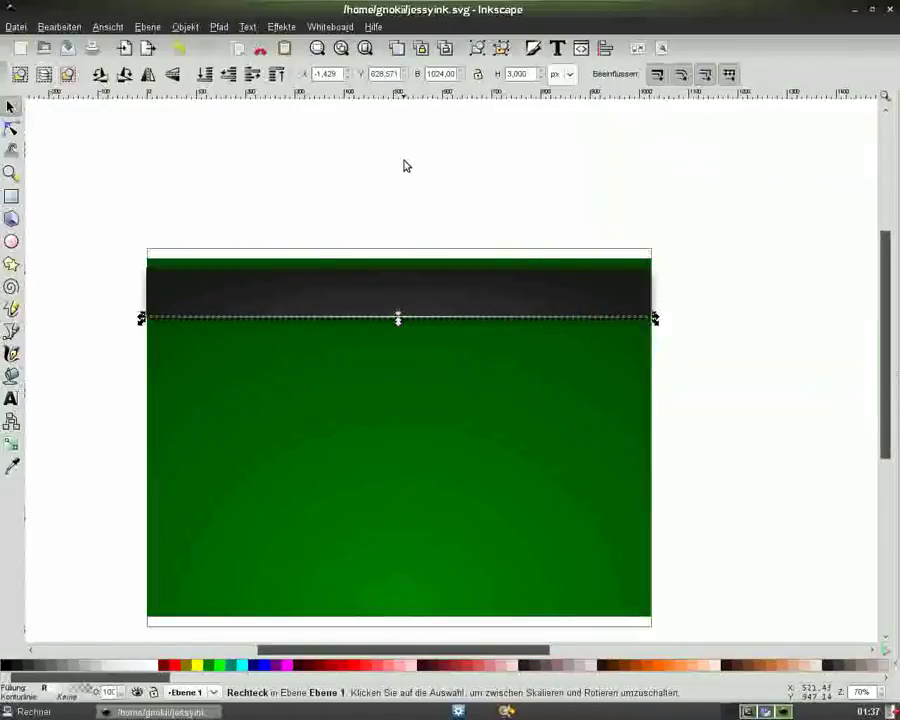
left_click(405, 165)
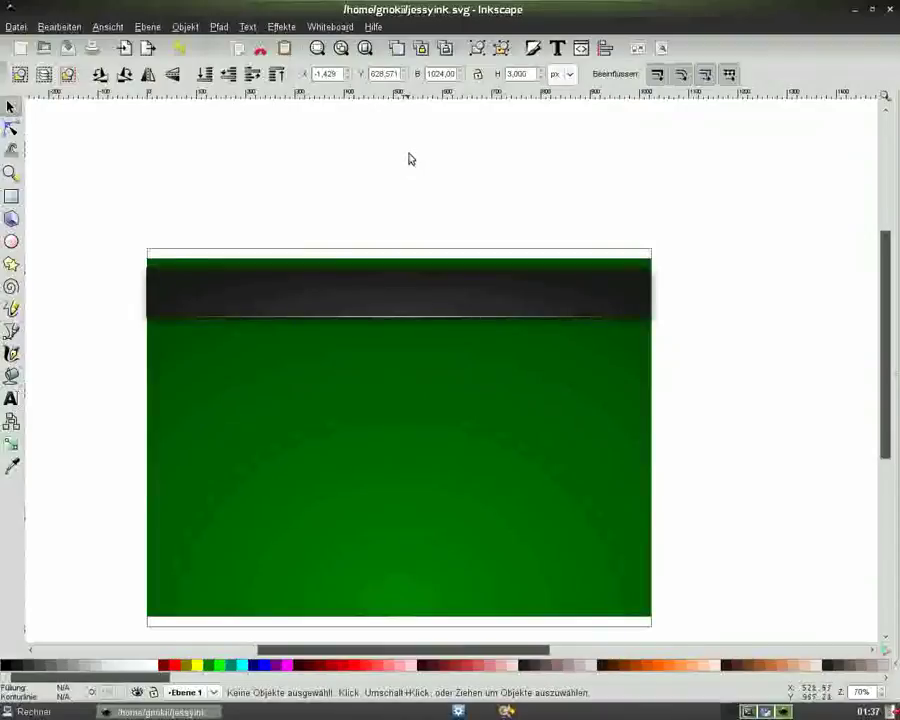
left_click_drag(886, 299, 887, 314)
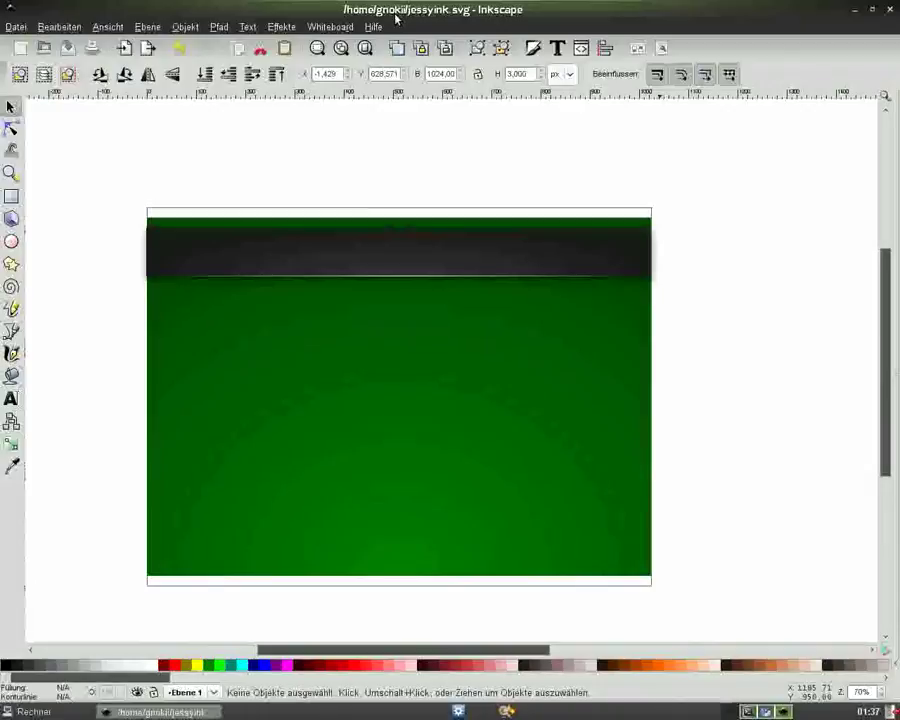
left_click(67, 47)
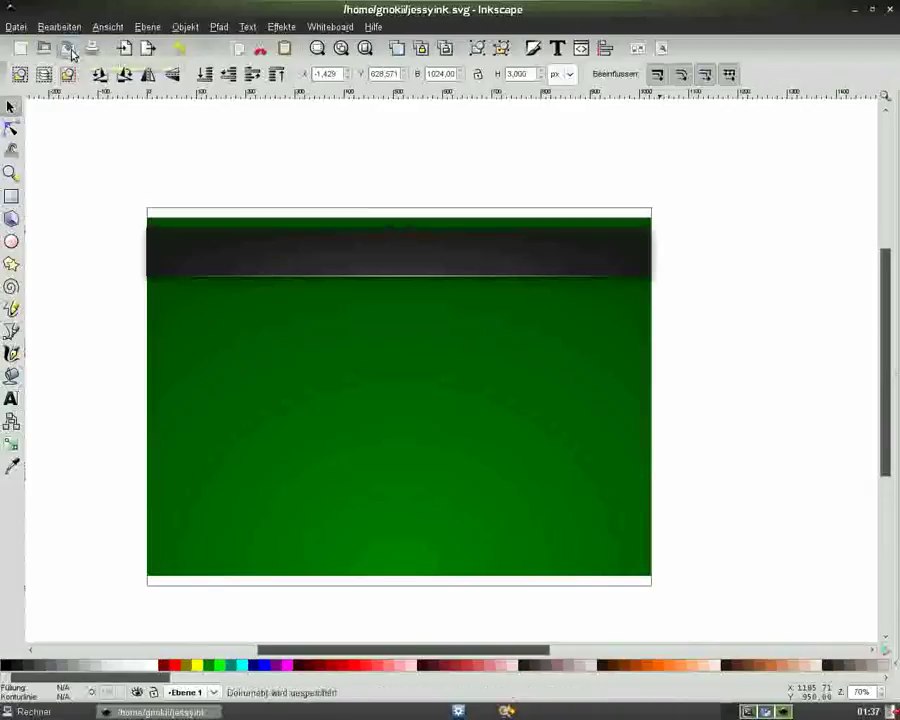
Step: Reload jessyink.svg in Chromium to display the green slide with its dark header bar
left_click(766, 711)
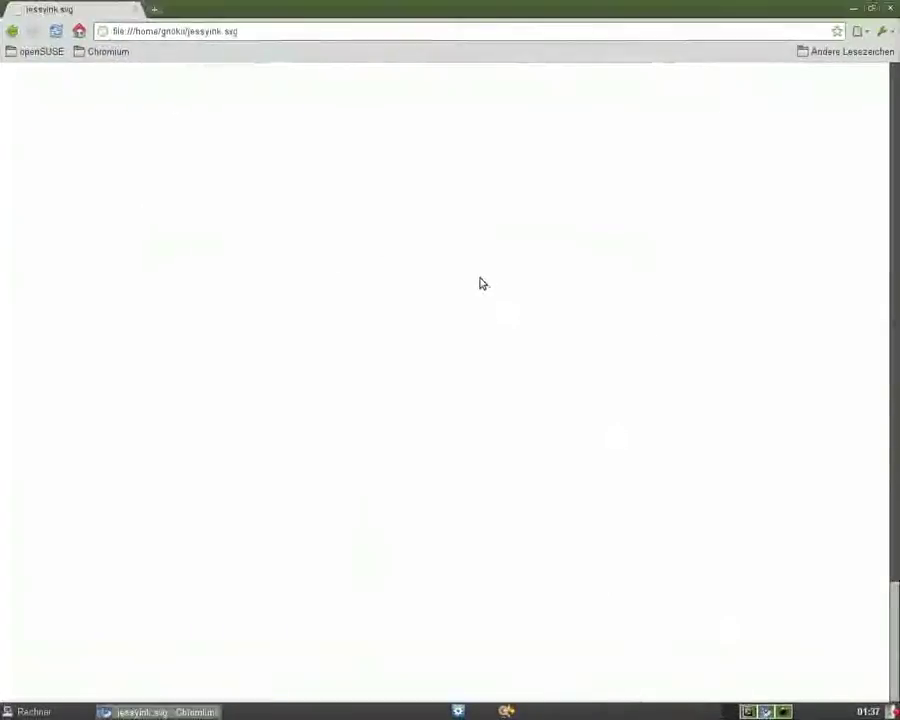
left_click(258, 28)
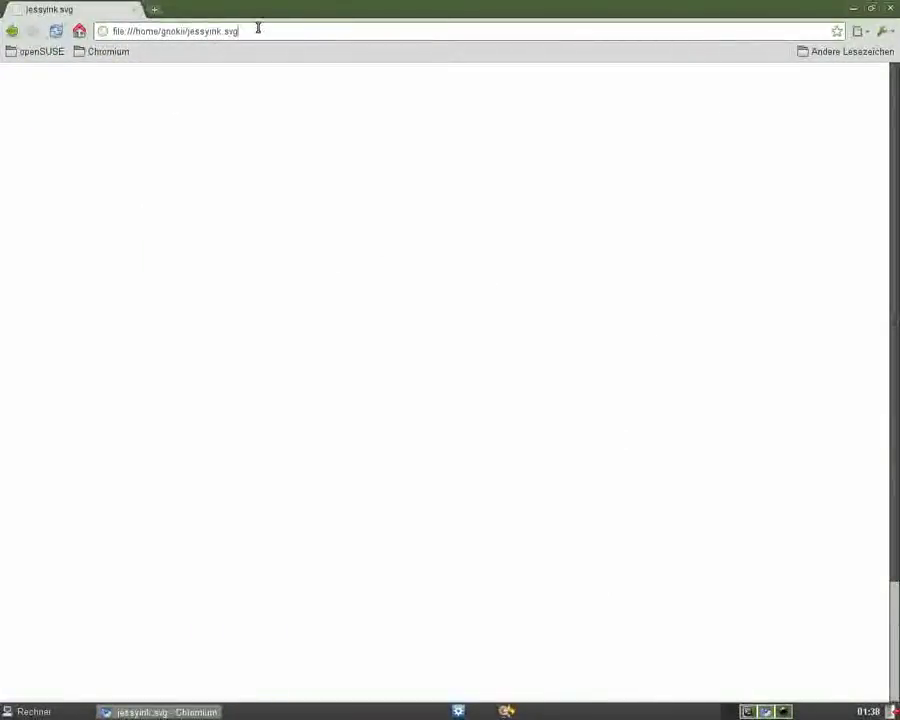
key("Return")
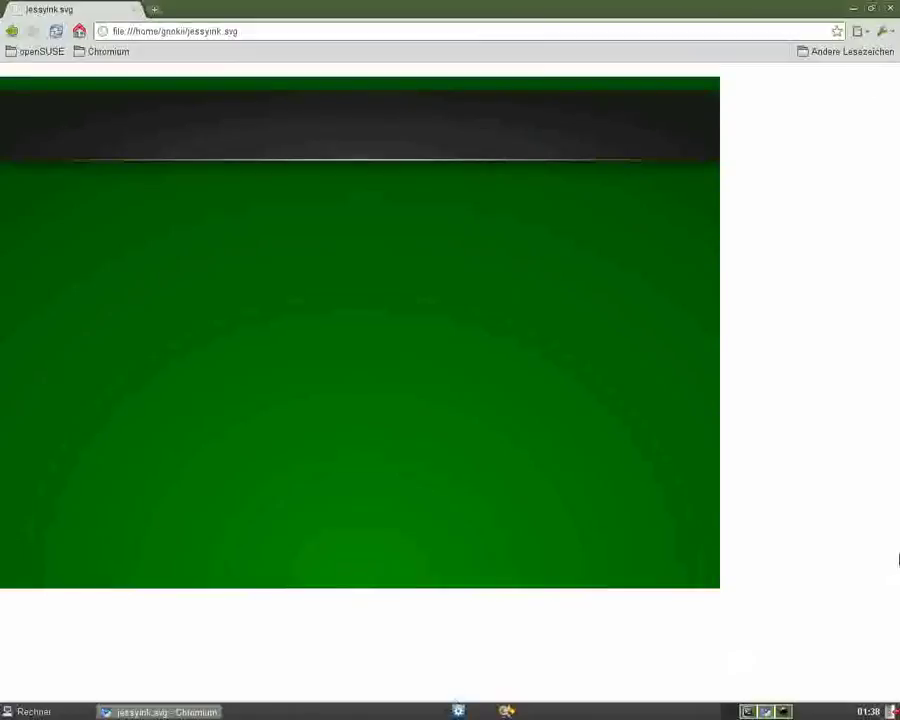
Step: Apply the Effekte > JessyInk > install/update extension to the drawing and save the file
left_click(784, 712)
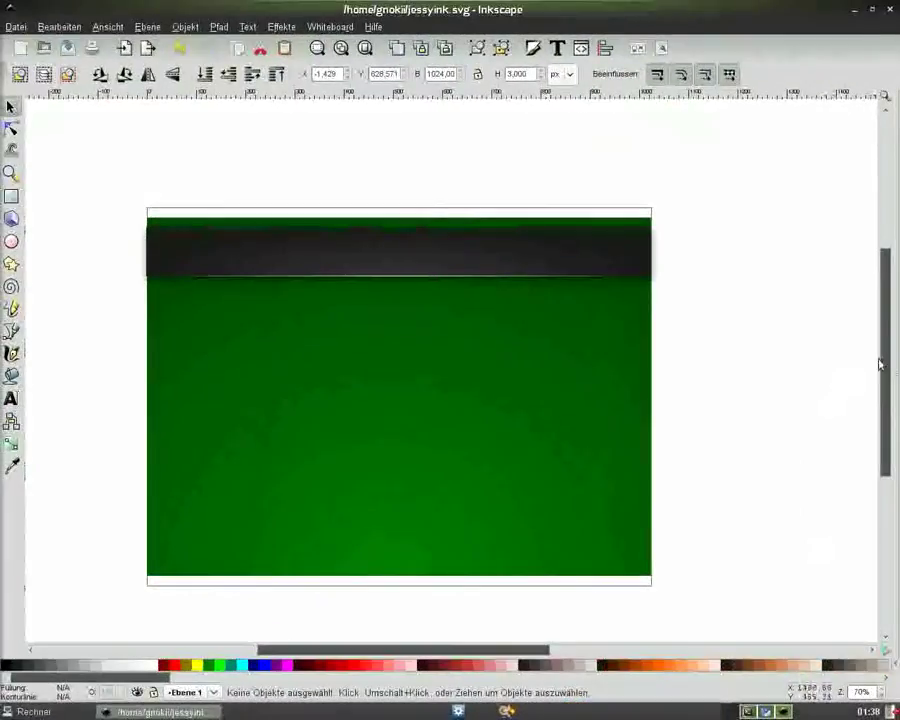
left_click_drag(883, 351, 886, 357)
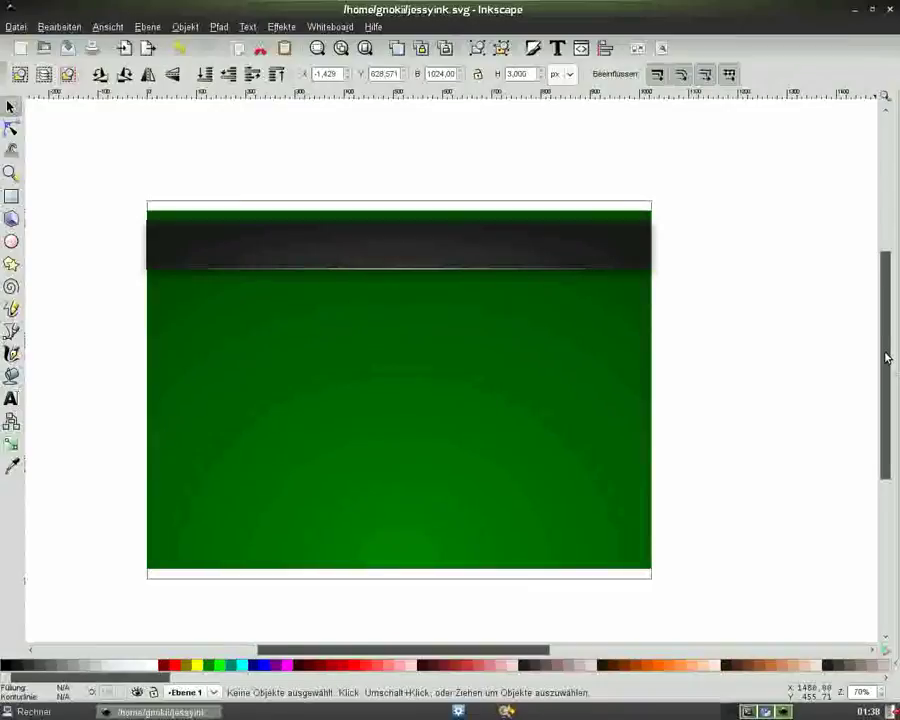
left_click(282, 27)
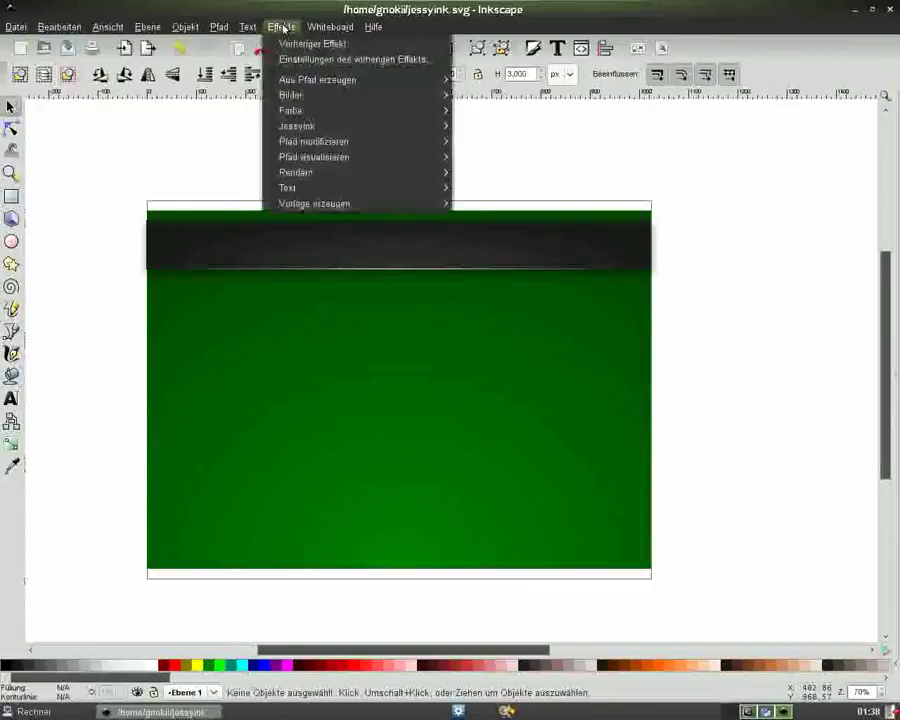
mouse_move(297, 126)
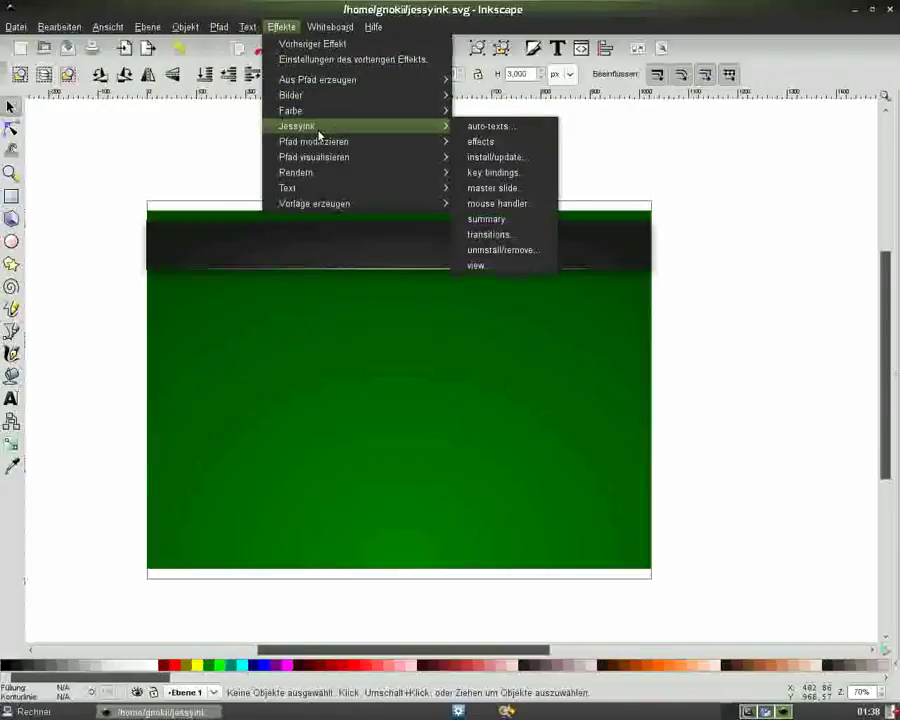
left_click(530, 160)
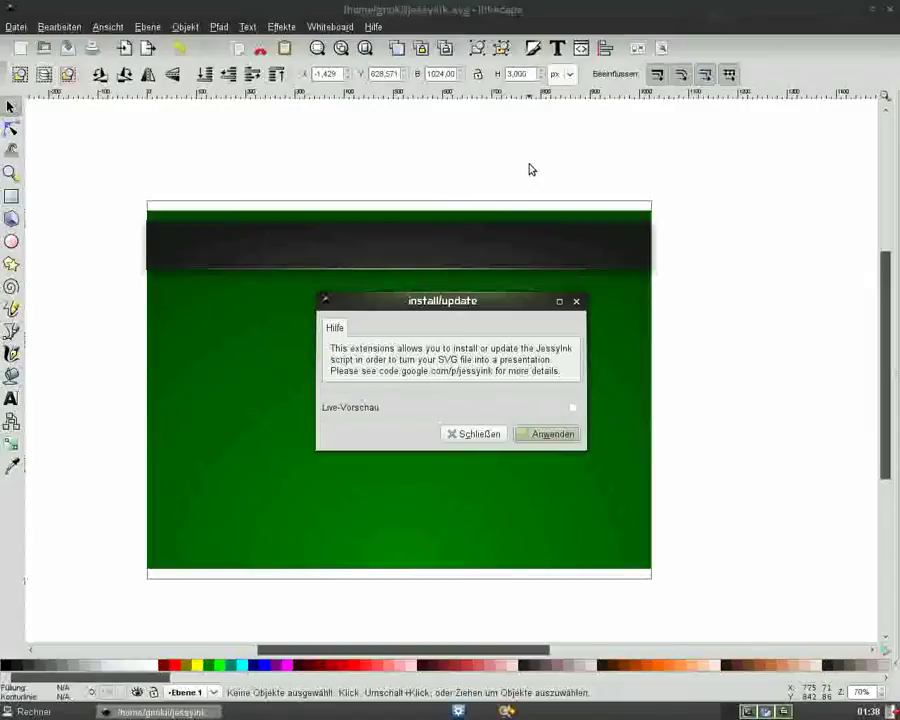
left_click(549, 435)
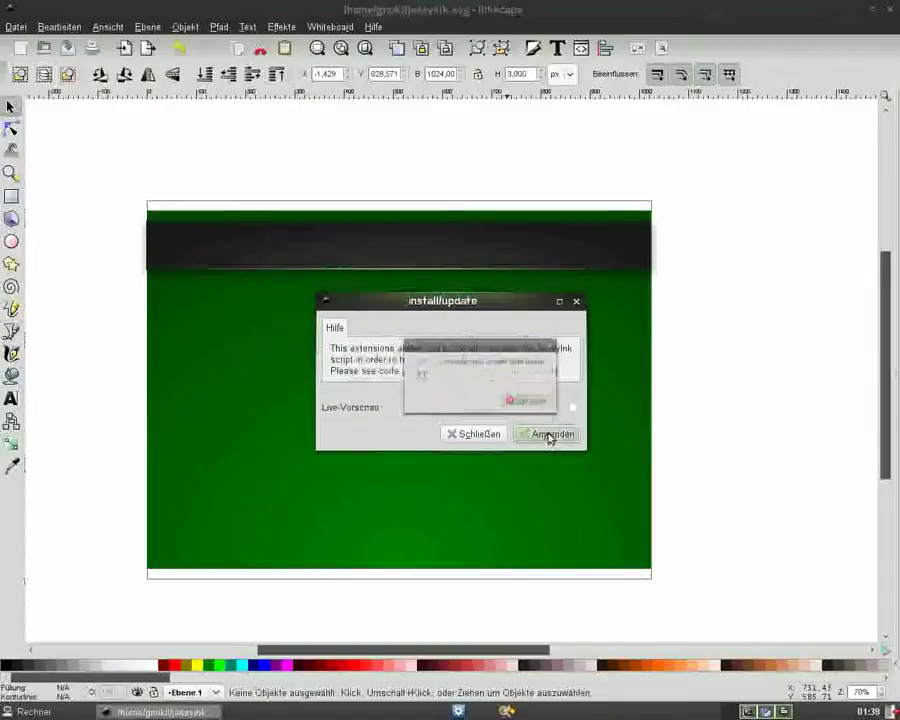
left_click(576, 300)
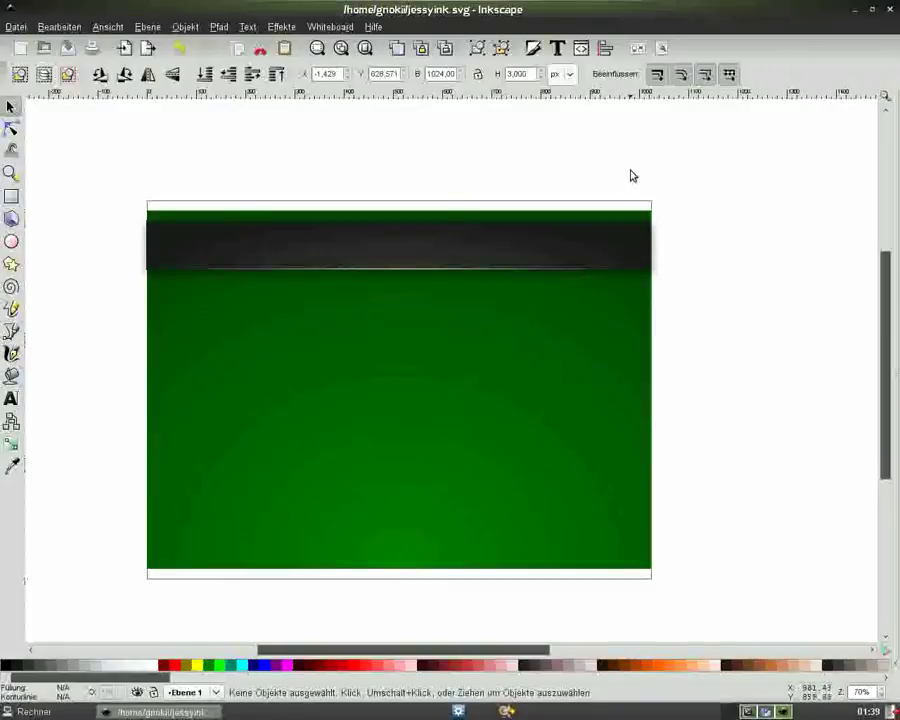
left_click(68, 47)
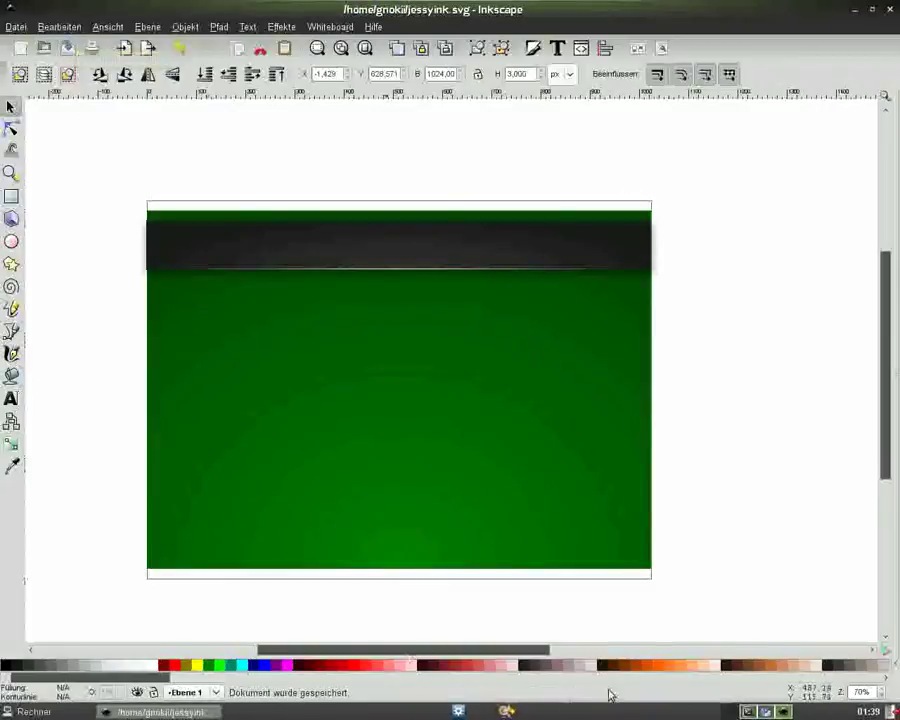
Step: Reload jessyink.svg in Chromium to check the full-width green slide, then return to Inkscape
left_click(782, 711)
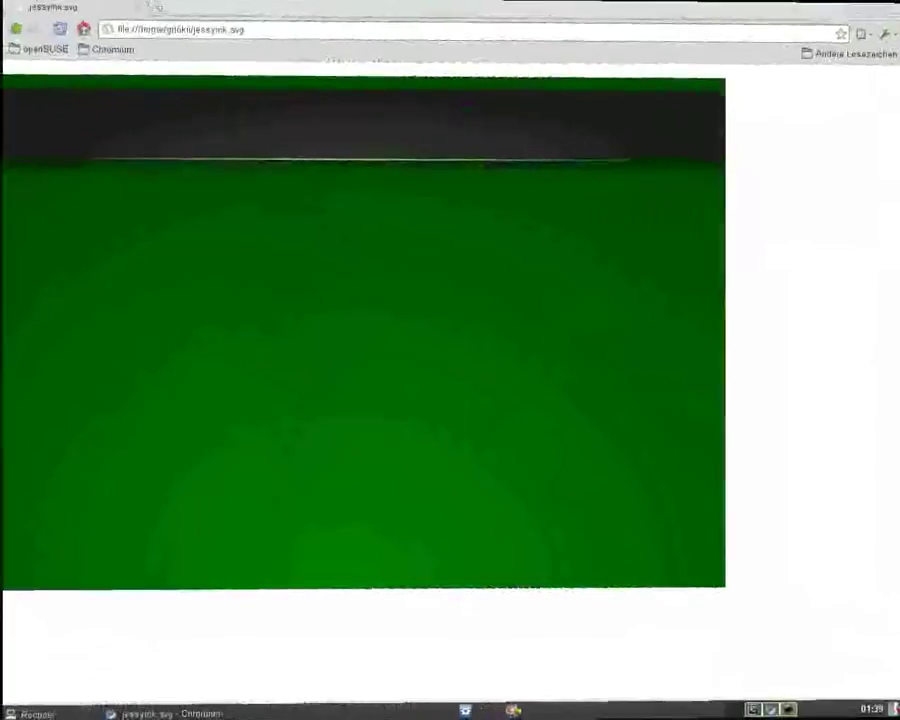
left_click(56, 32)
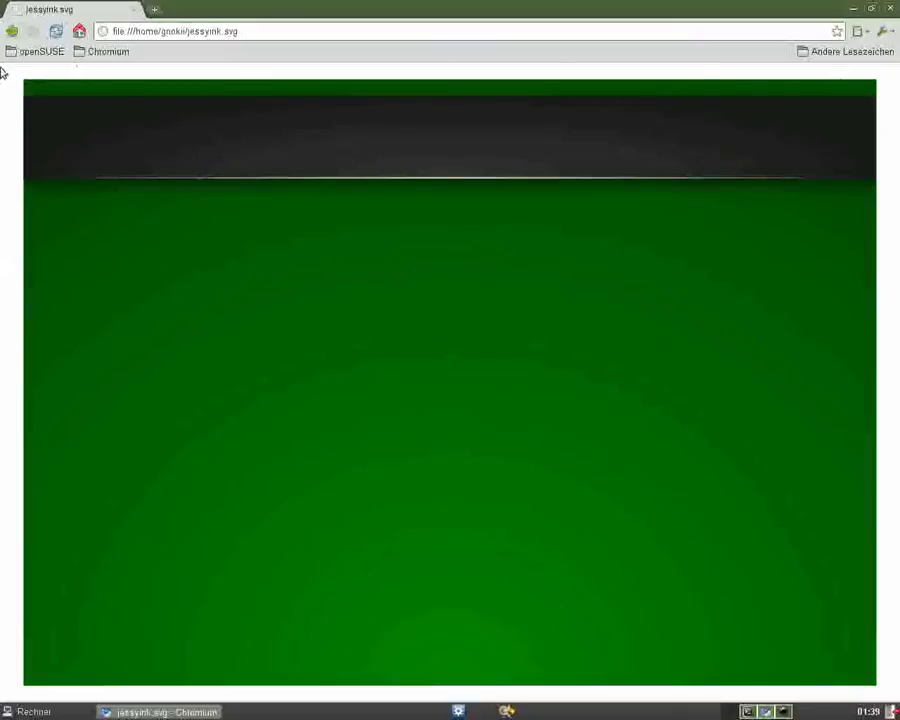
left_click(781, 712)
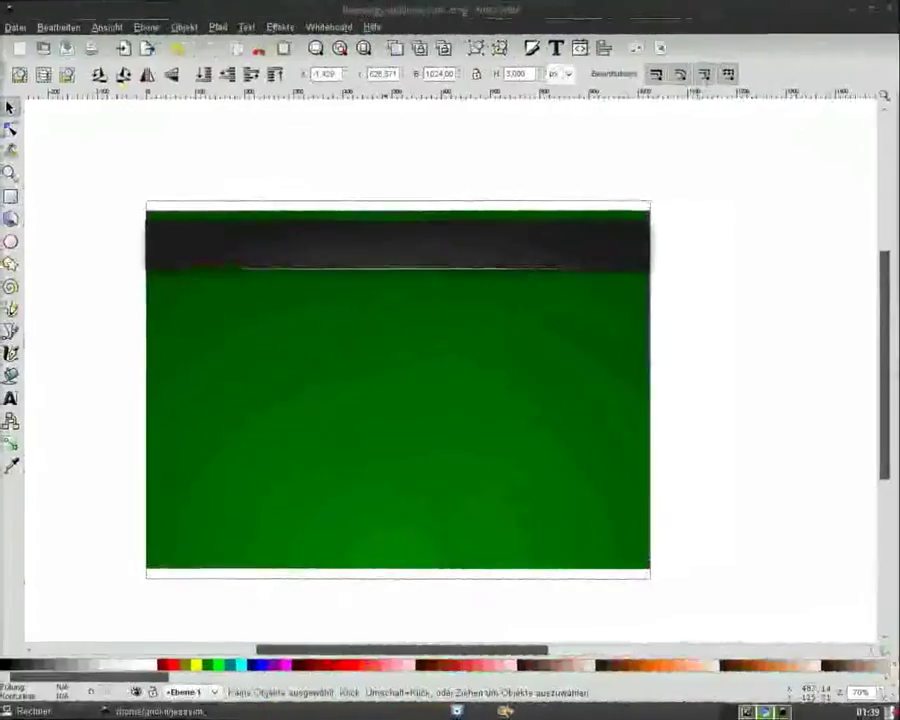
Step: Set the Document Properties background to opaque black (RGBA 0, 0, 0, 255) and save
left_click(661, 47)
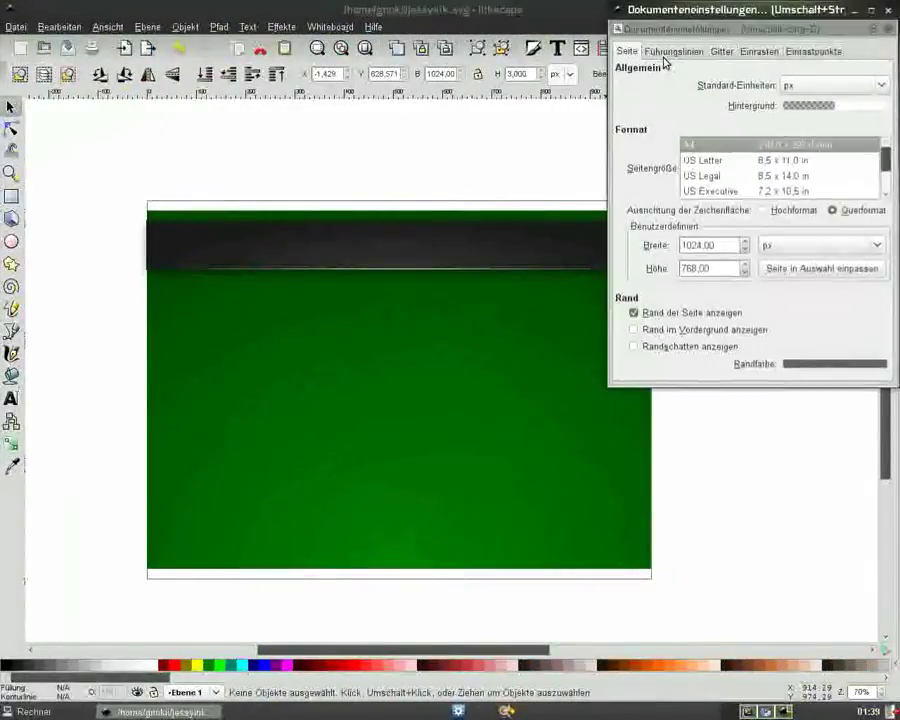
left_click(825, 105)
left_click_drag(476, 326, 387, 344)
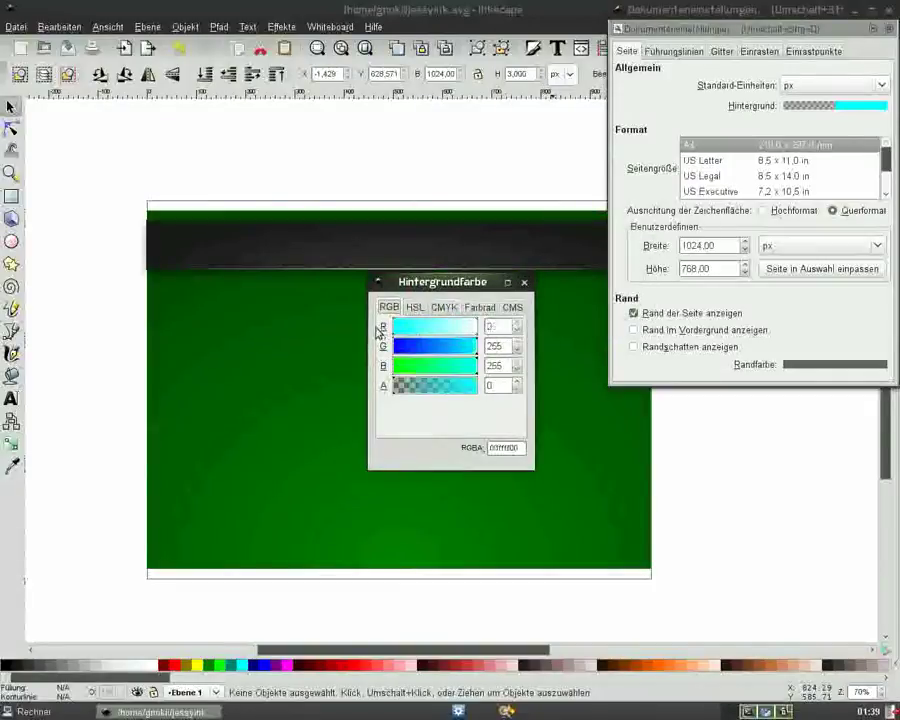
left_click(387, 345)
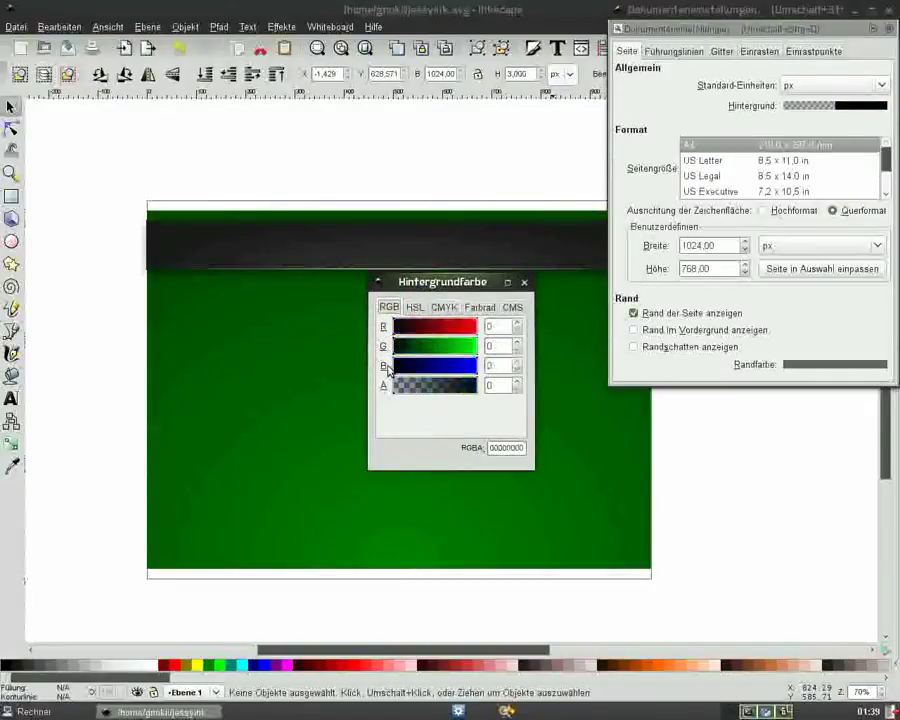
left_click_drag(467, 393, 478, 388)
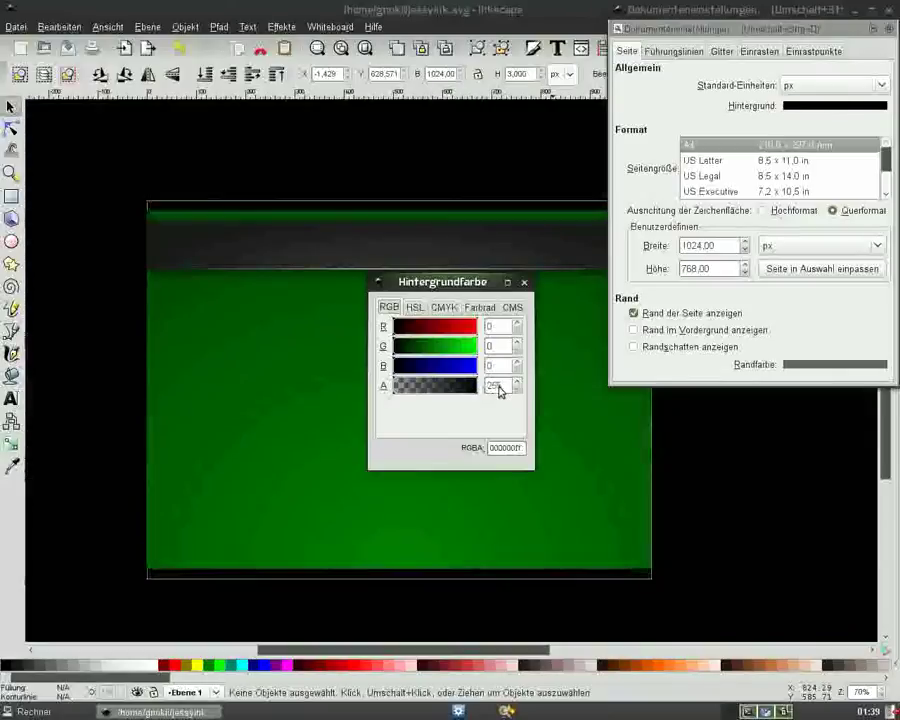
left_click(524, 282)
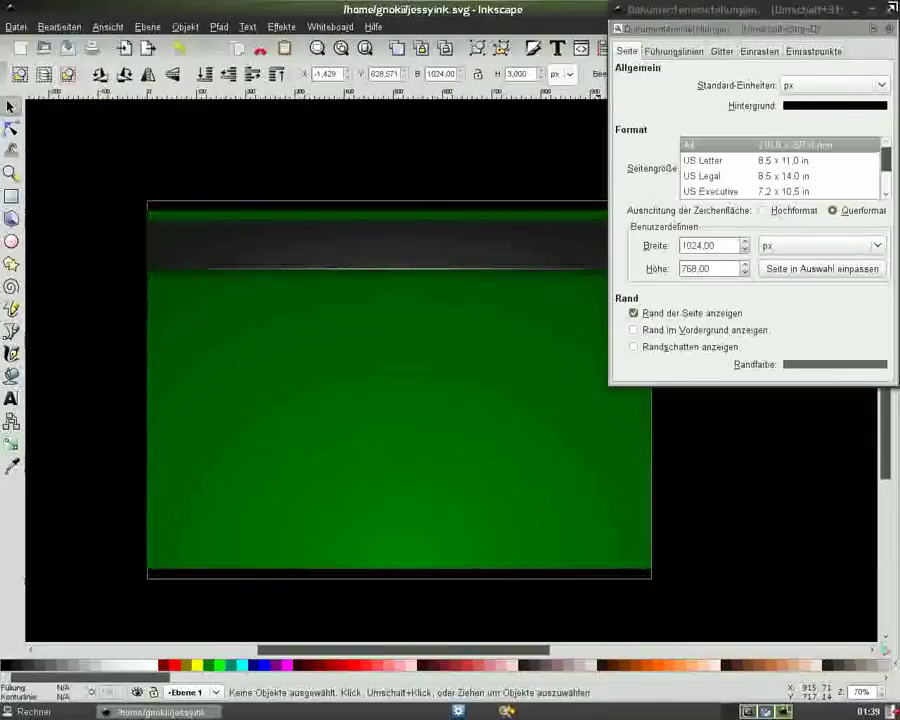
left_click(887, 12)
left_click(67, 47)
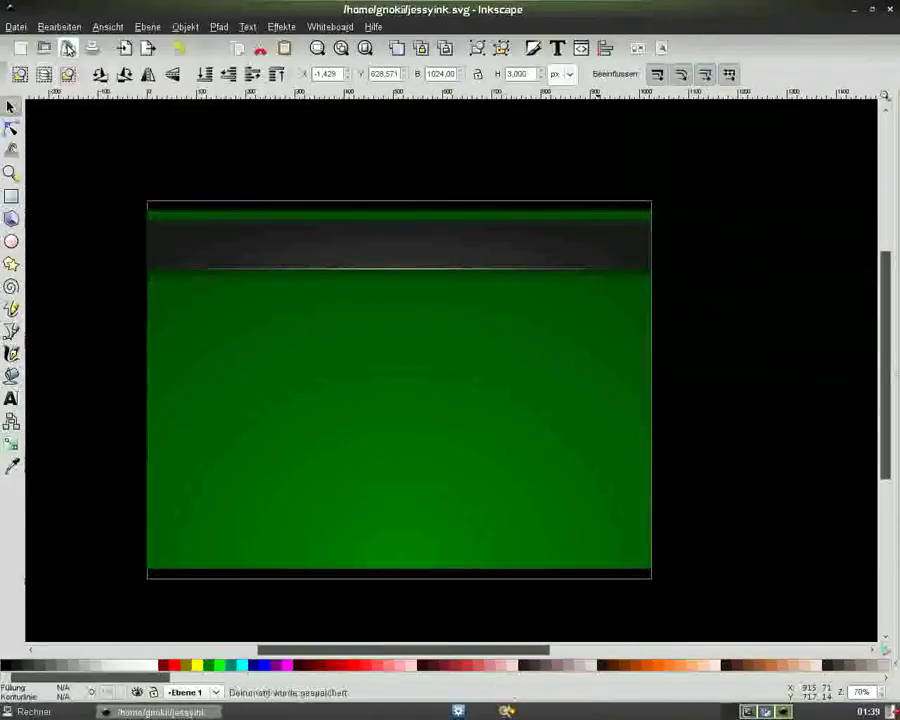
left_click(778, 712)
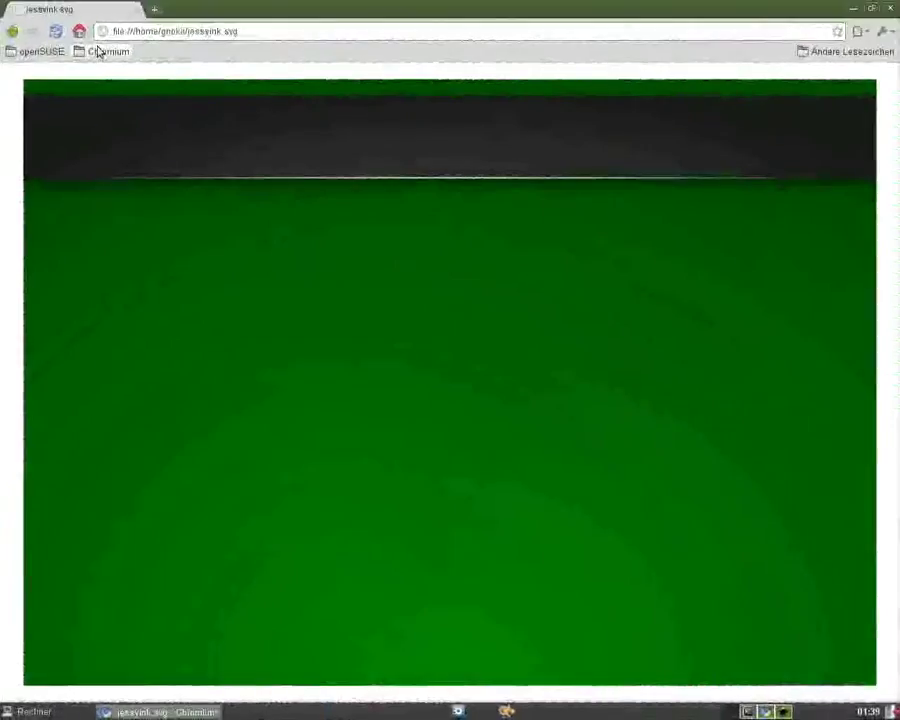
Step: Reload Chromium to see the slide on the black background, then return to Inkscape
left_click(56, 32)
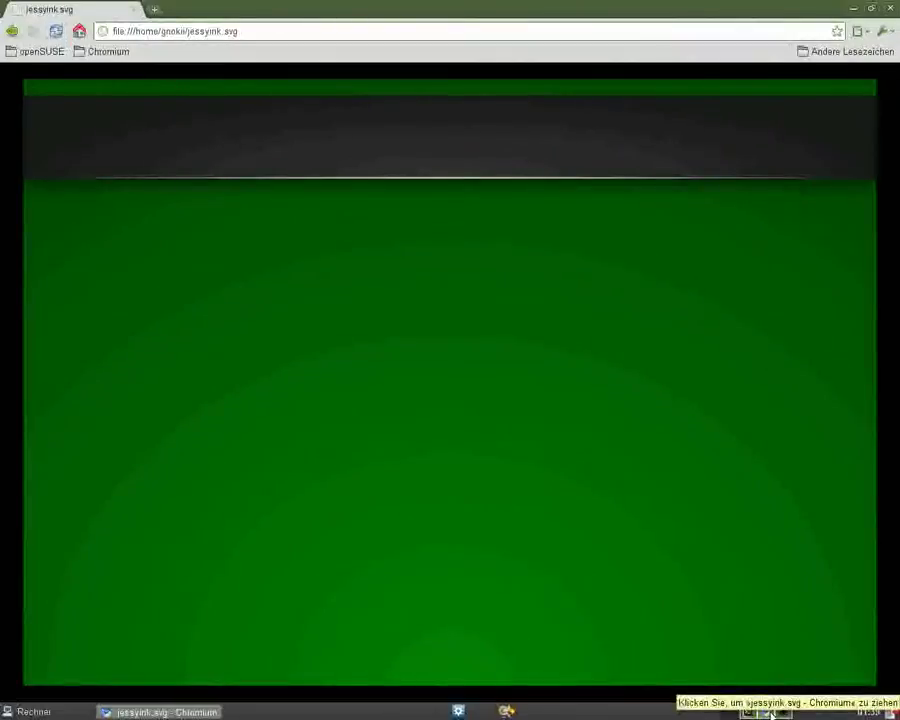
left_click(786, 712)
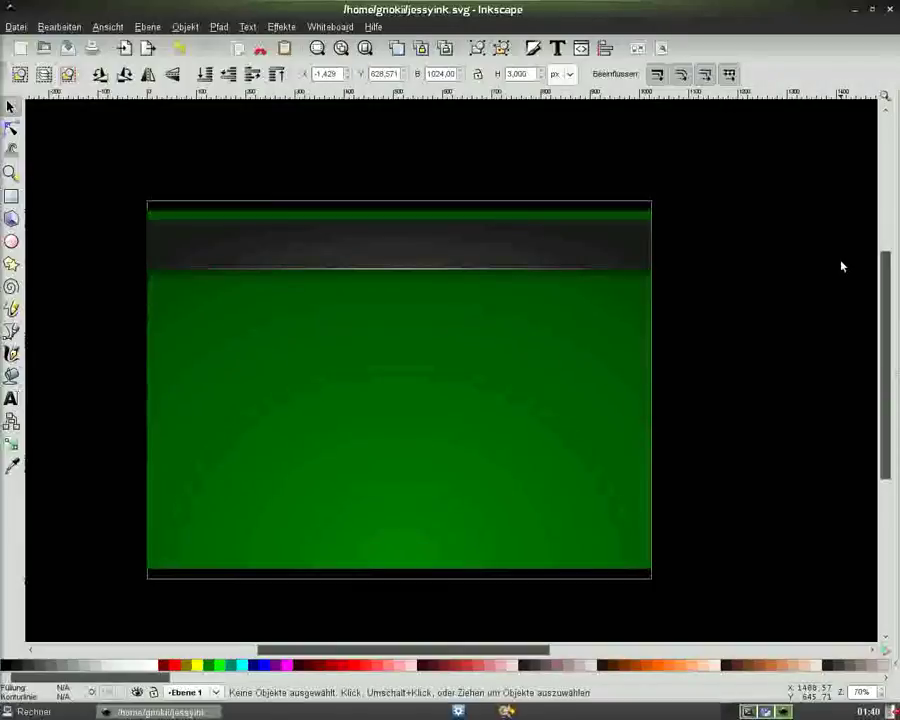
Step: Rename the layer 'Ebene 1' to master_slide in the Layers panel
left_click(143, 28)
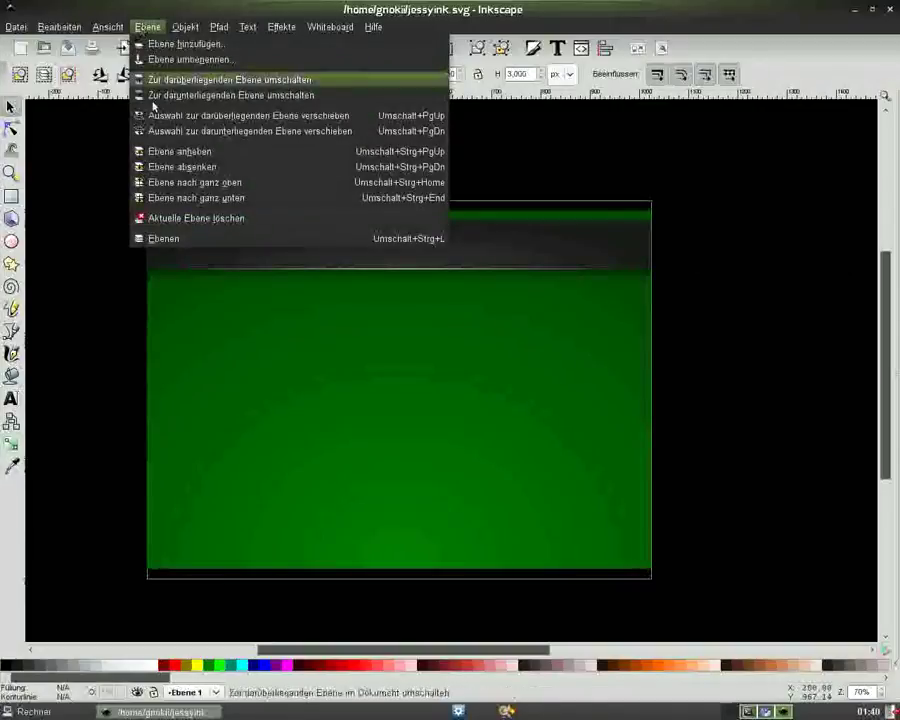
left_click(170, 238)
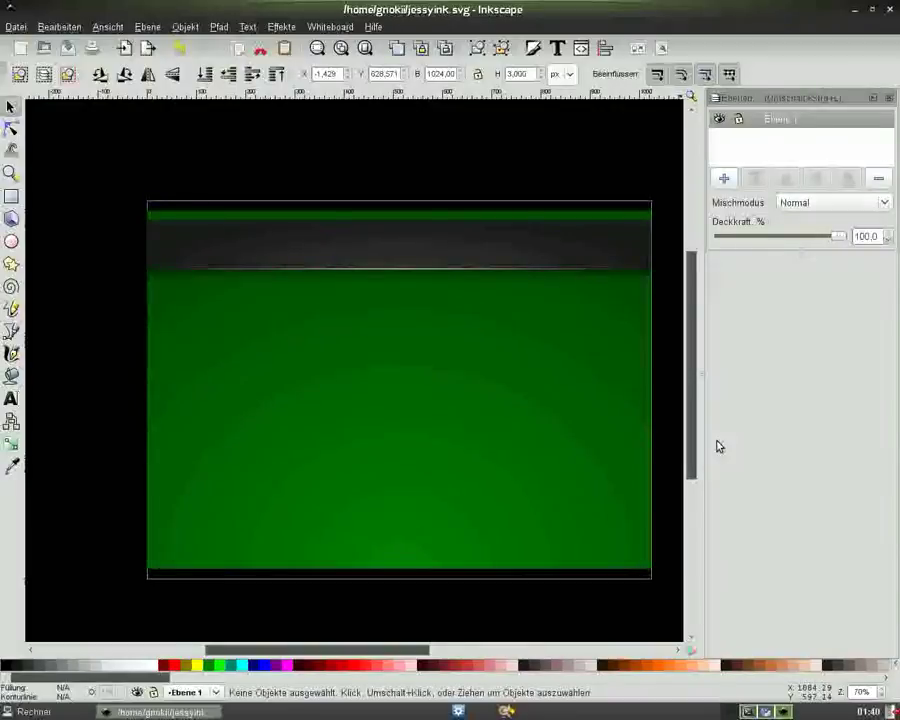
double_click(789, 120)
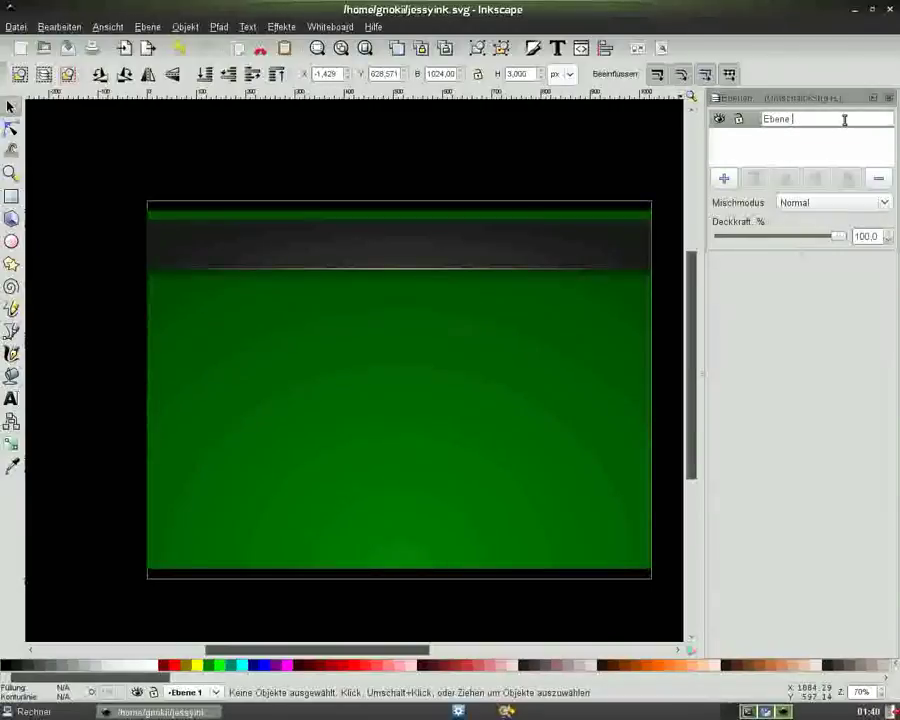
type("master_slide")
key("Return")
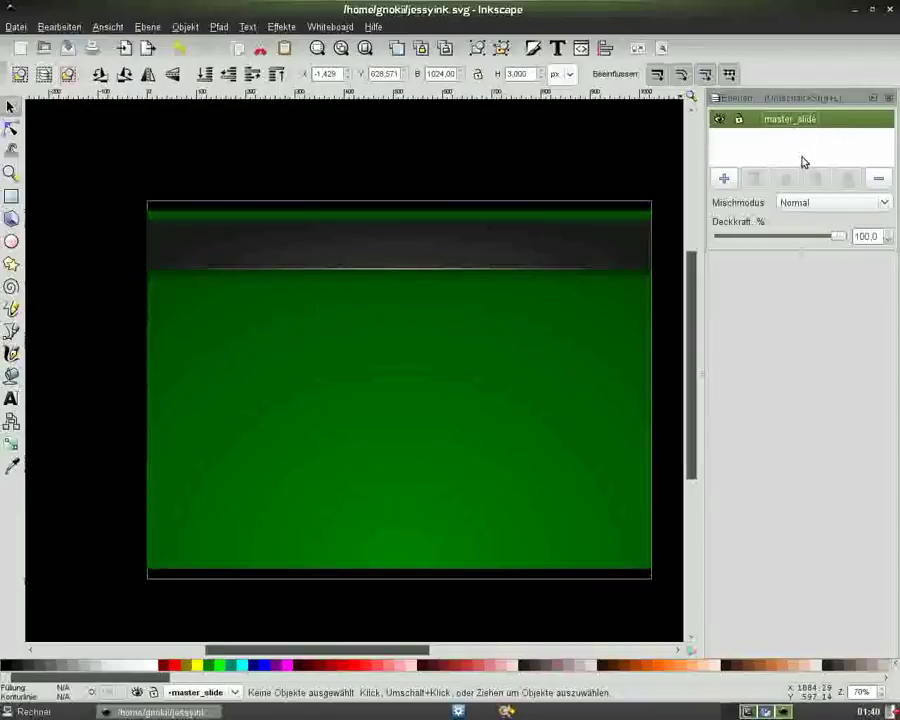
left_click(279, 27)
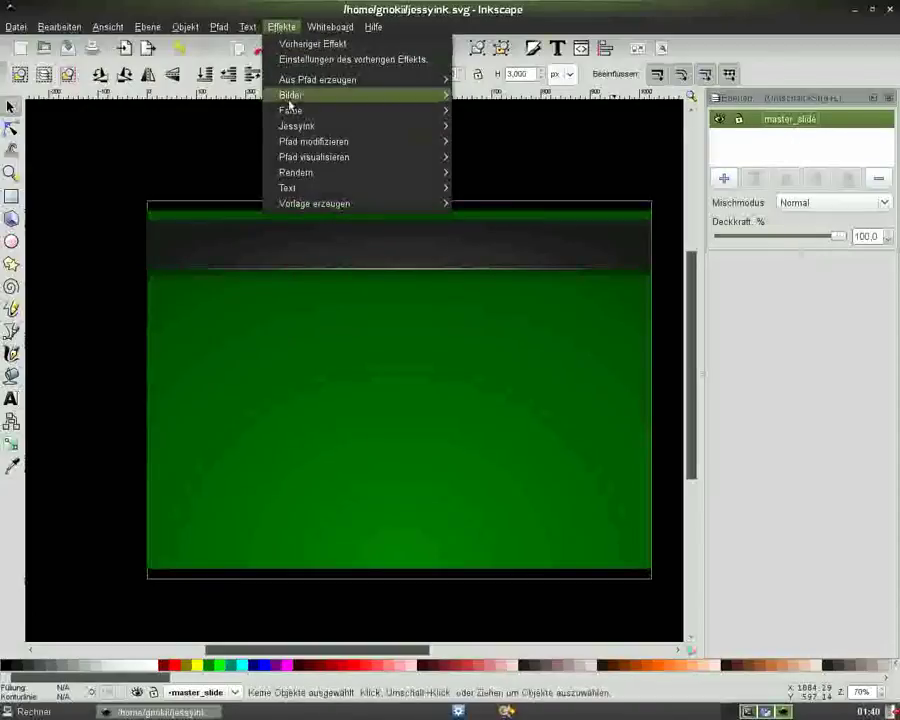
mouse_move(297, 126)
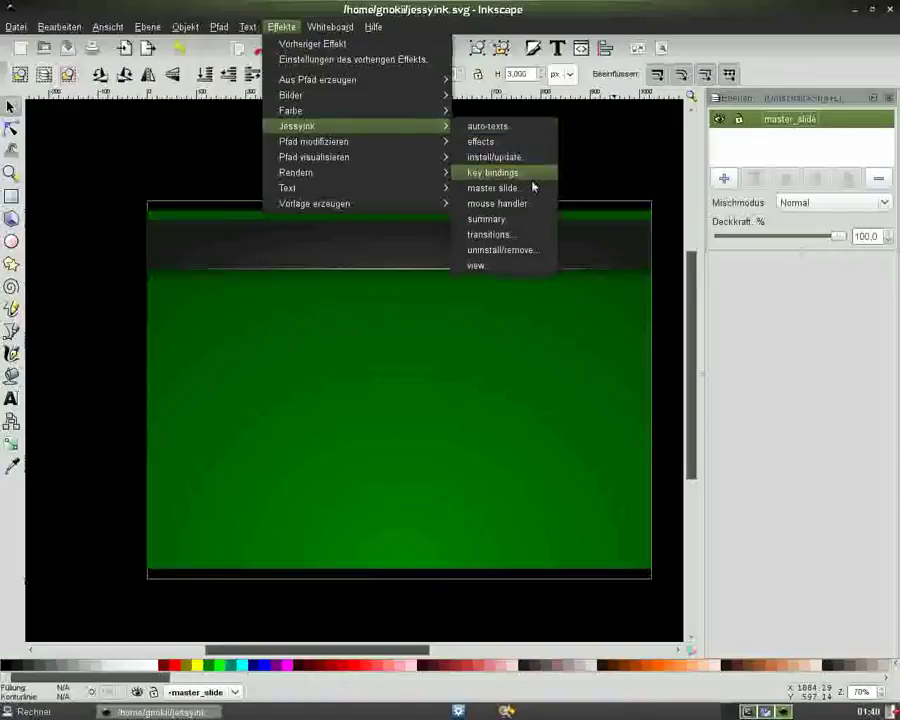
Step: Make the master_slide layer the JessyInk presentation's master slide
left_click(534, 188)
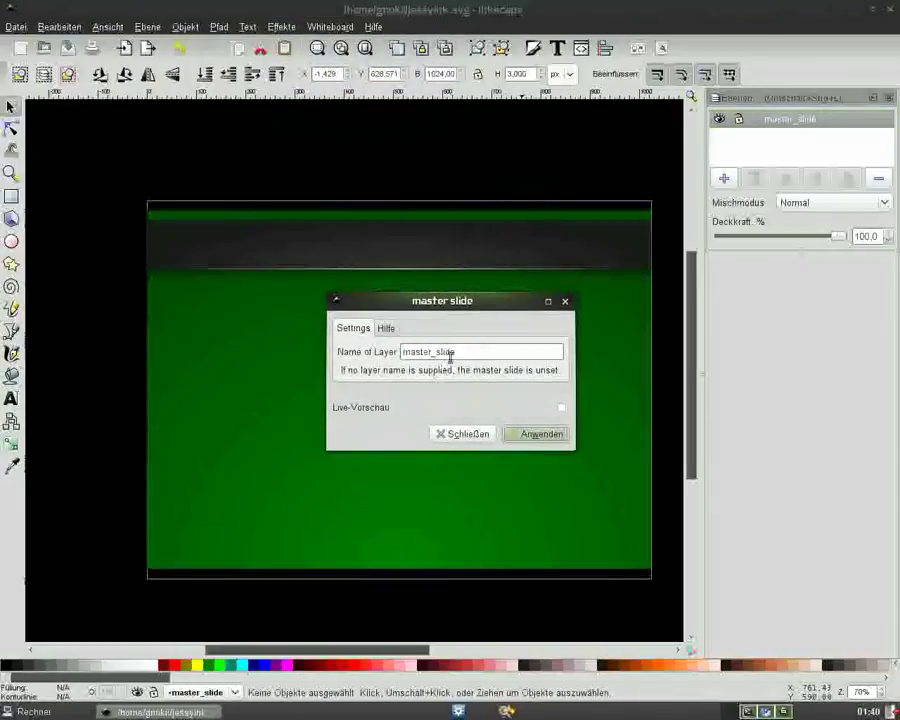
left_click_drag(470, 352, 400, 352)
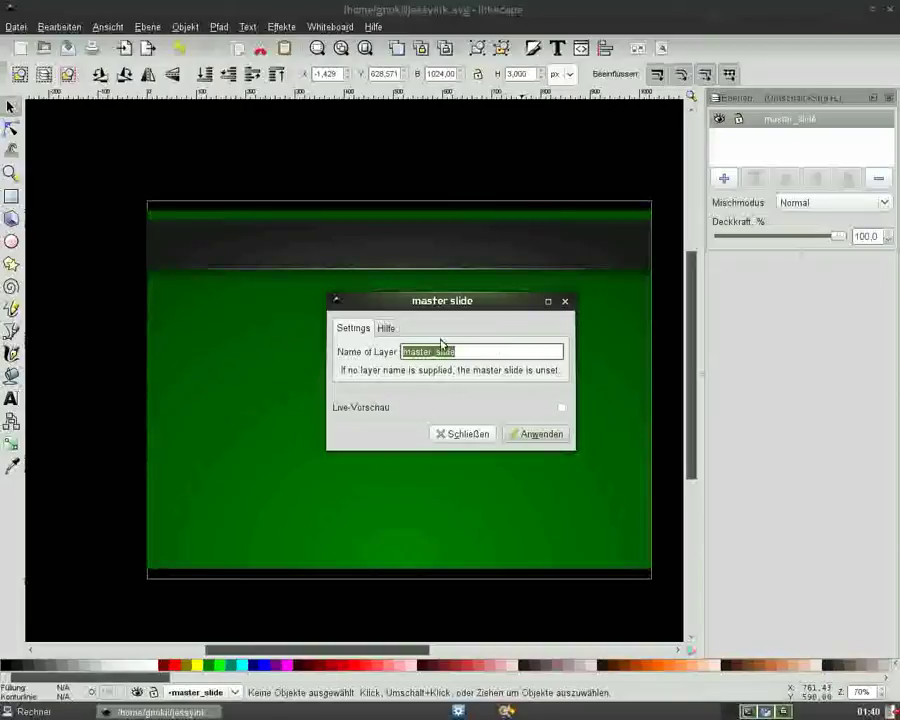
left_click(530, 438)
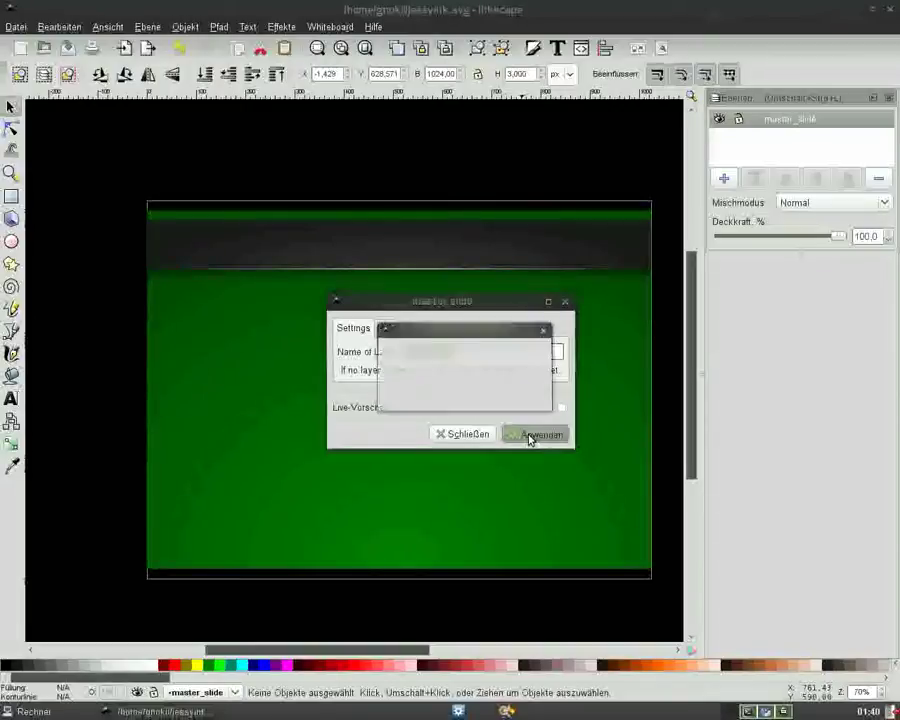
left_click(565, 302)
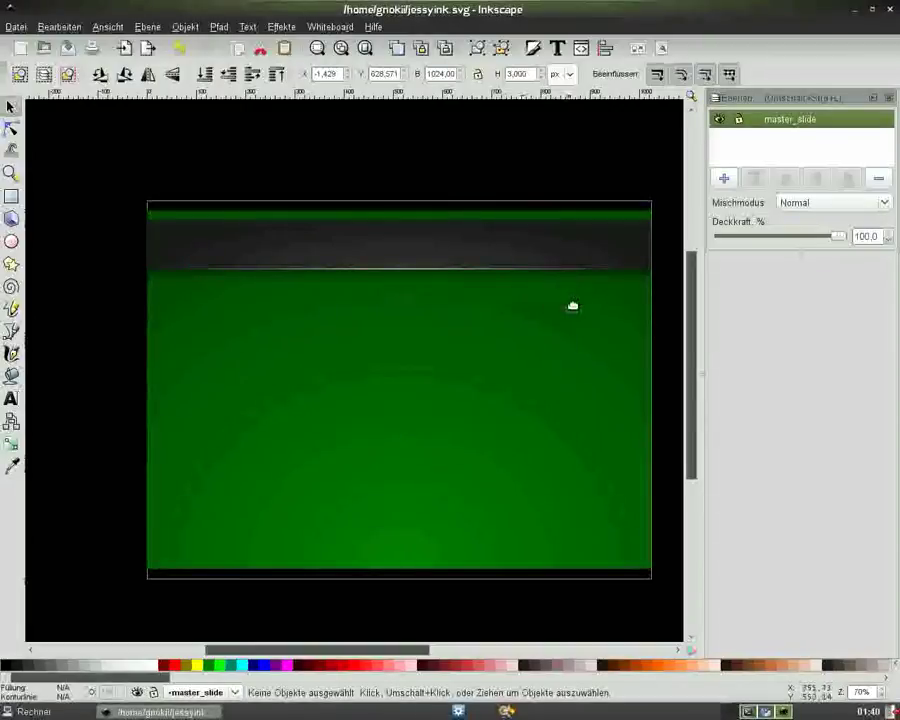
Step: Add a new layer slide_1 and hide the master_slide layer
left_click(726, 181)
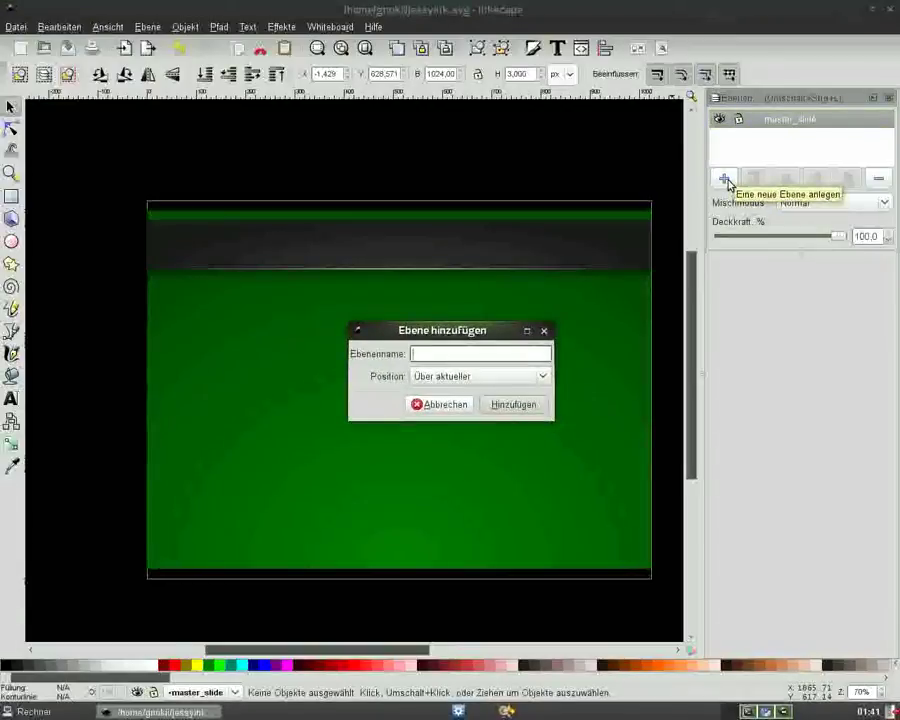
type("slide_1")
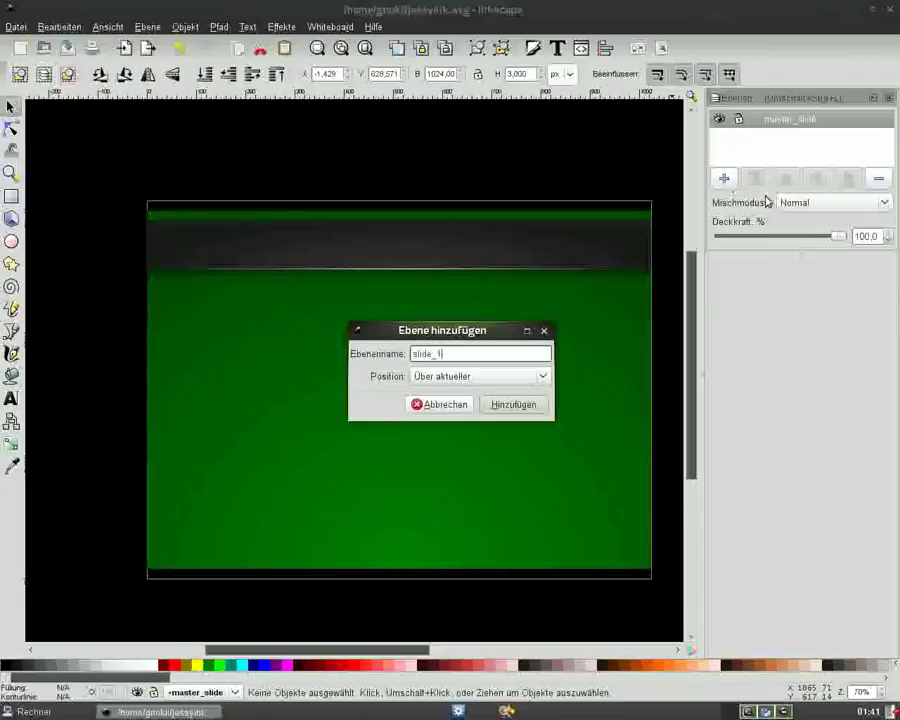
left_click(500, 405)
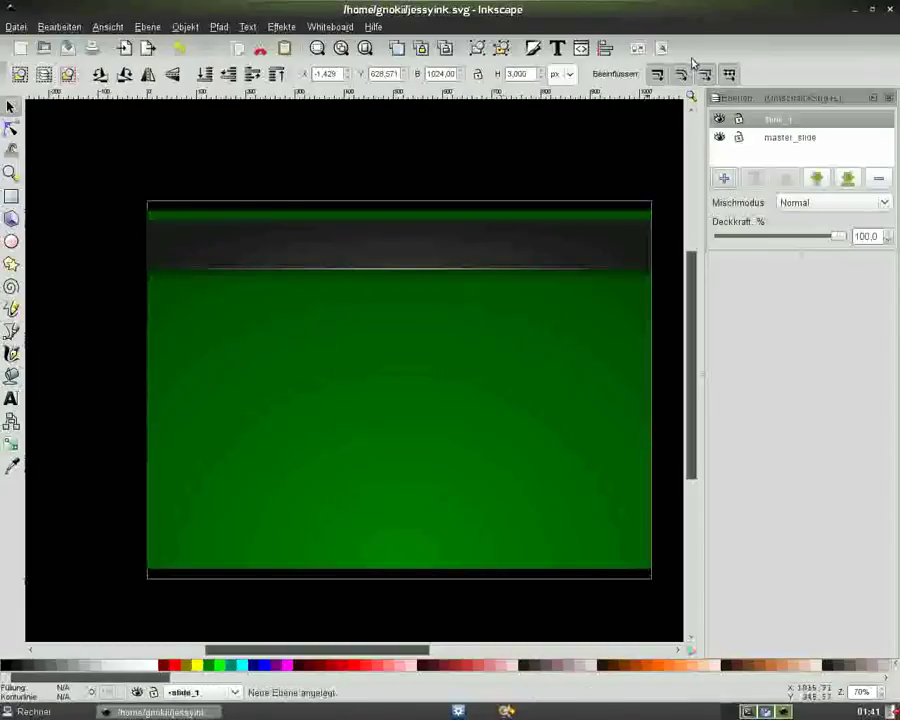
left_click(719, 137)
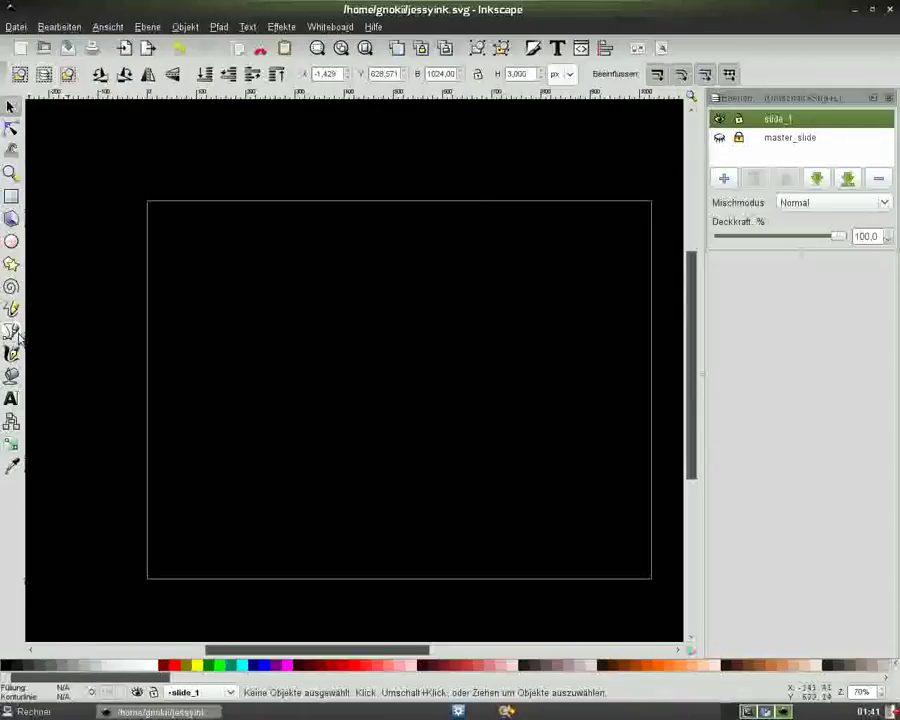
Step: Write 'Test' in white near the page centre on slide_1 and save
left_click(11, 399)
left_click(358, 324)
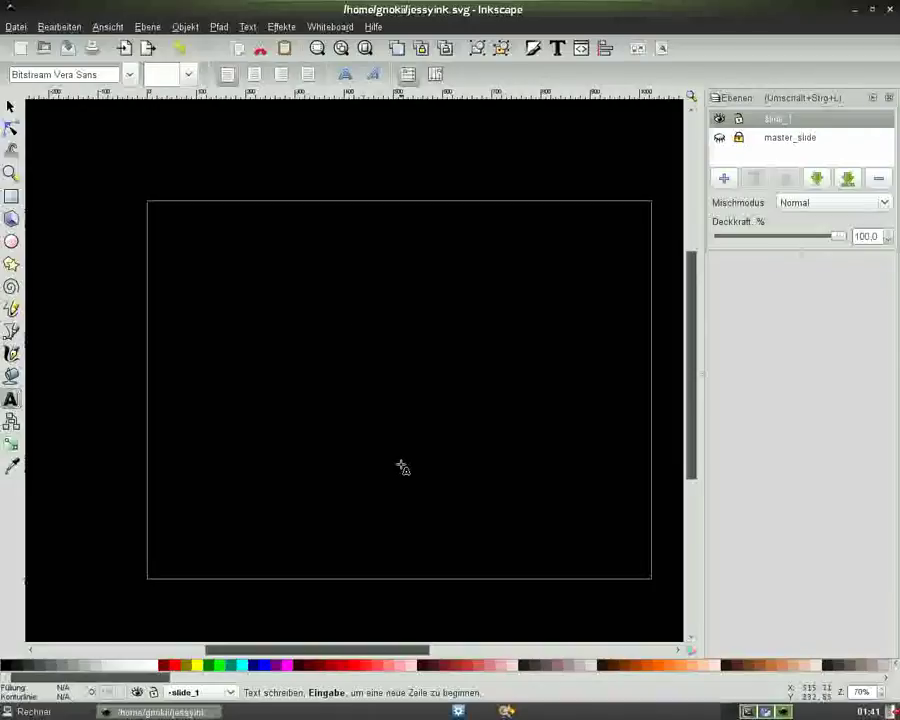
type("Test")
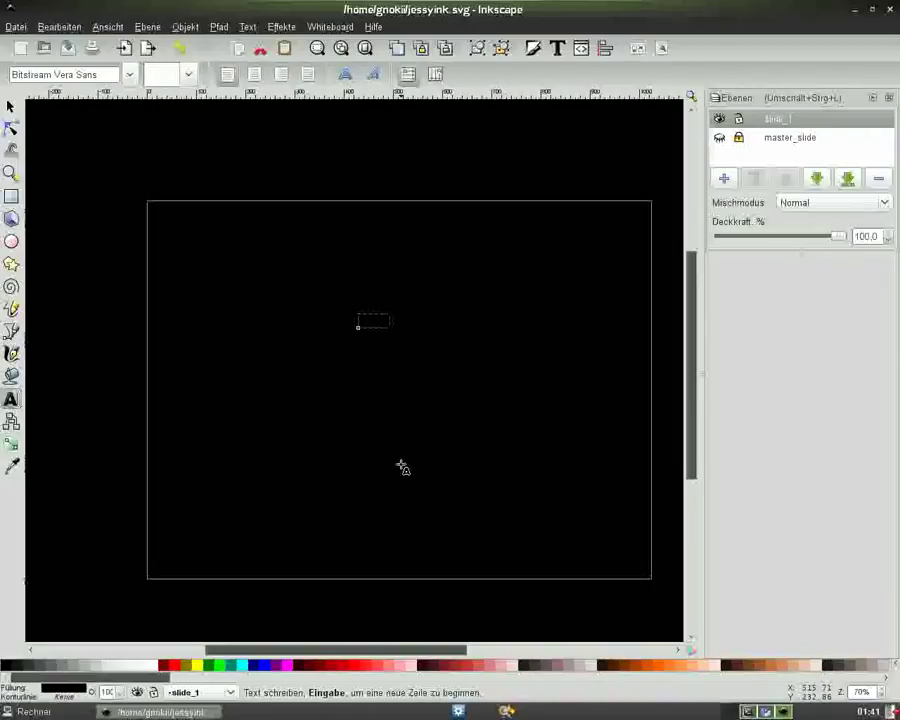
left_click(150, 665)
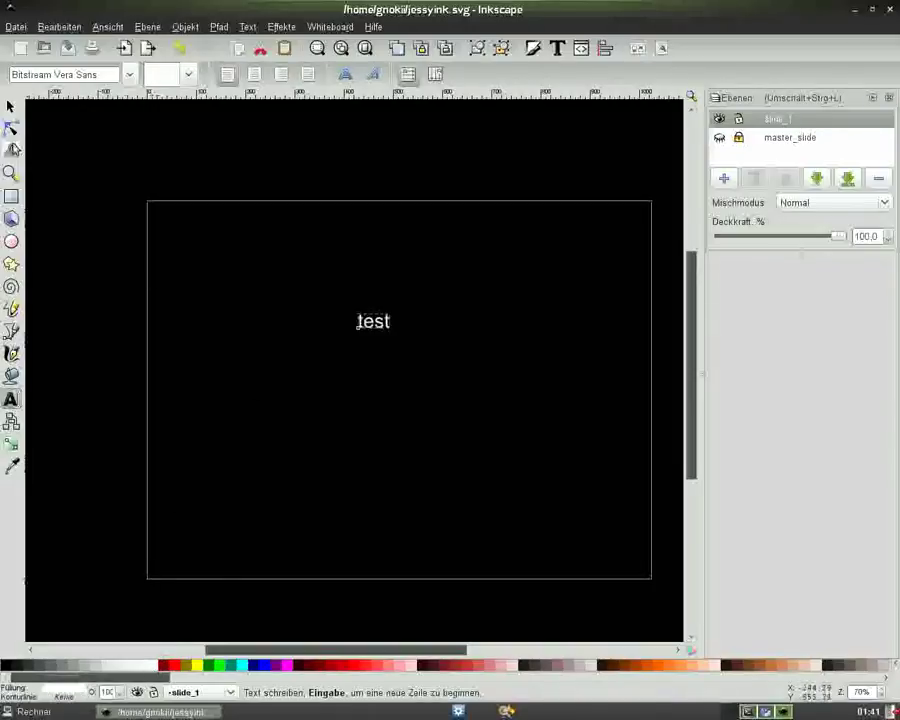
left_click(11, 105)
key("ctrl+s")
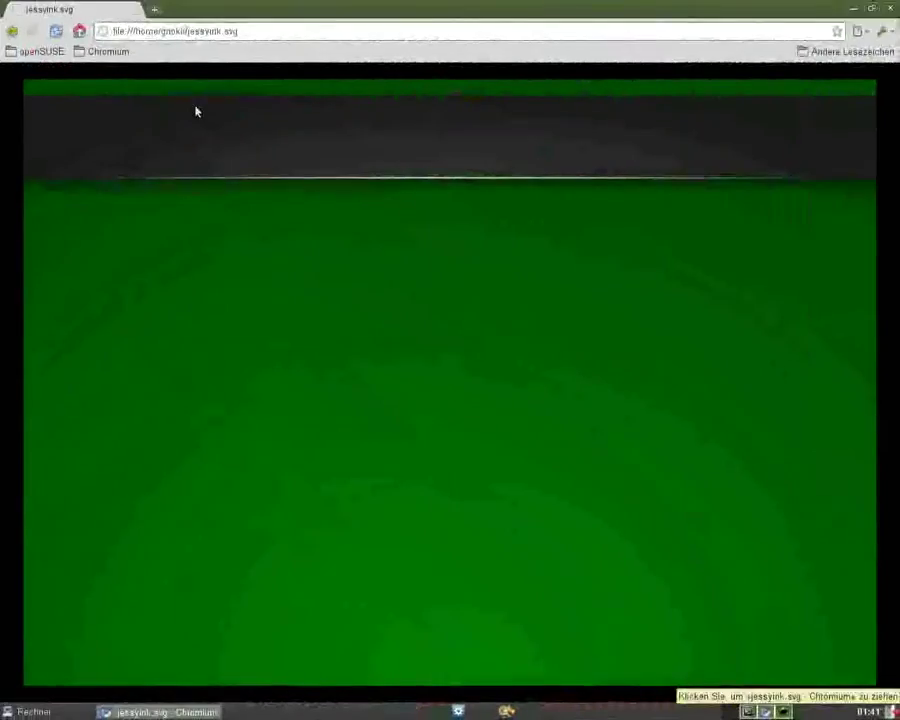
Step: Reload Chromium, then in Inkscape show master_slide and move the text into the header bar
left_click(57, 31)
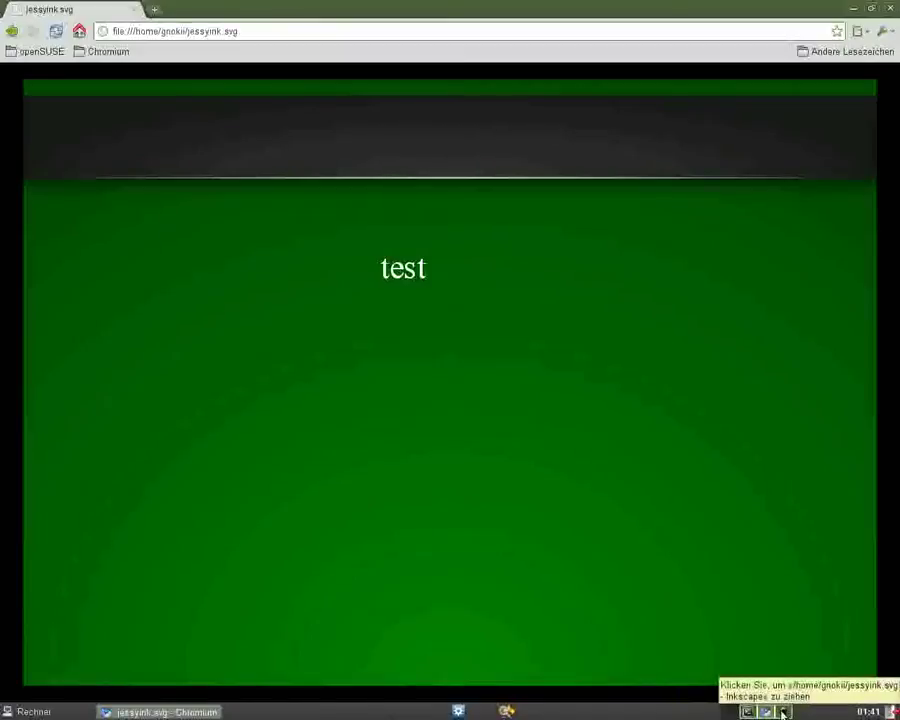
left_click(783, 712)
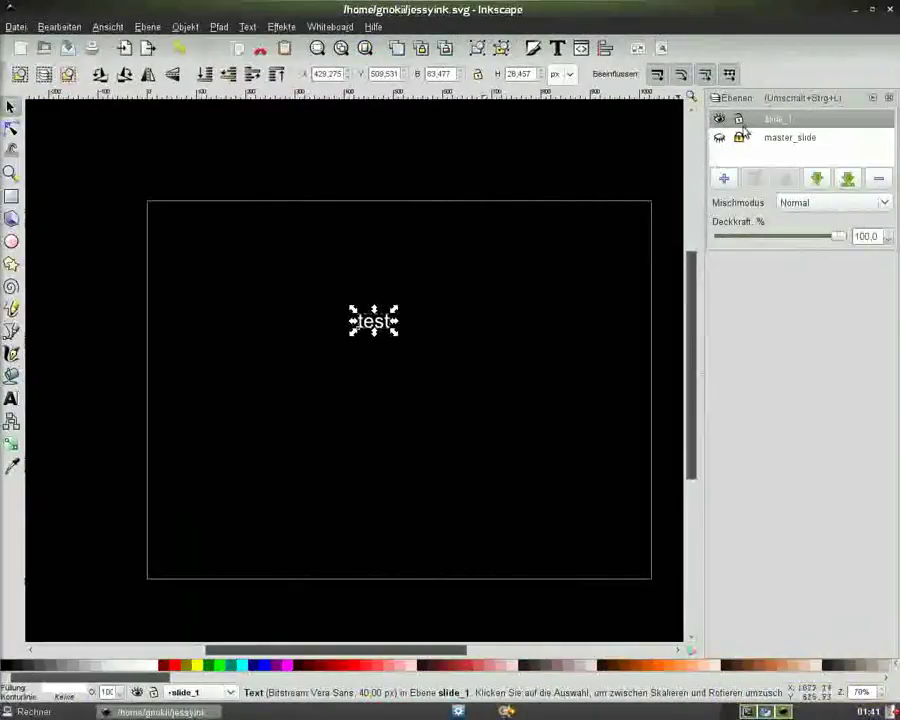
left_click(720, 138)
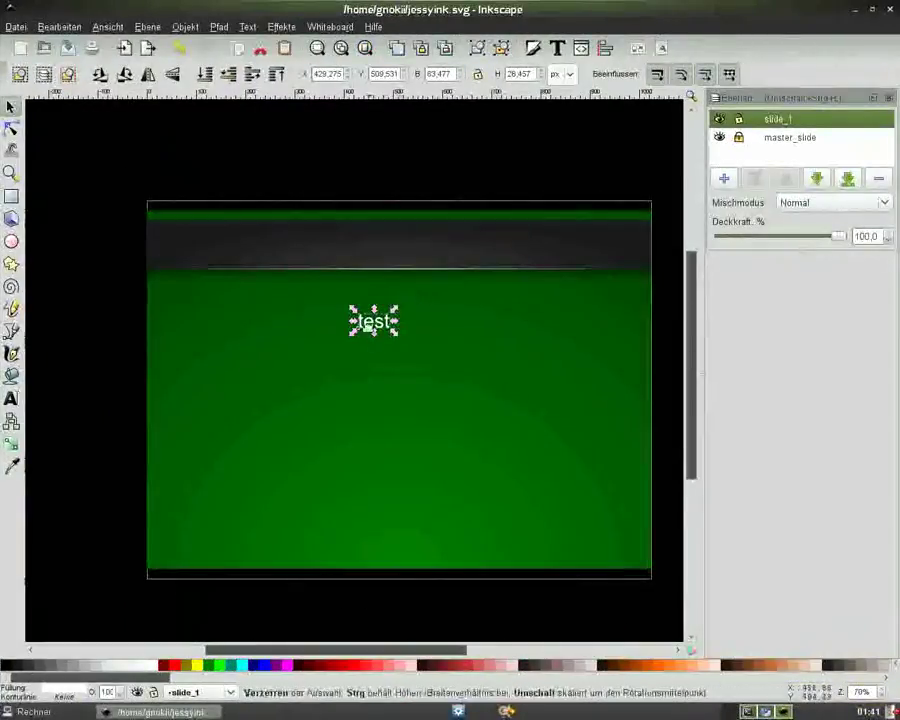
left_click_drag(376, 320, 399, 243)
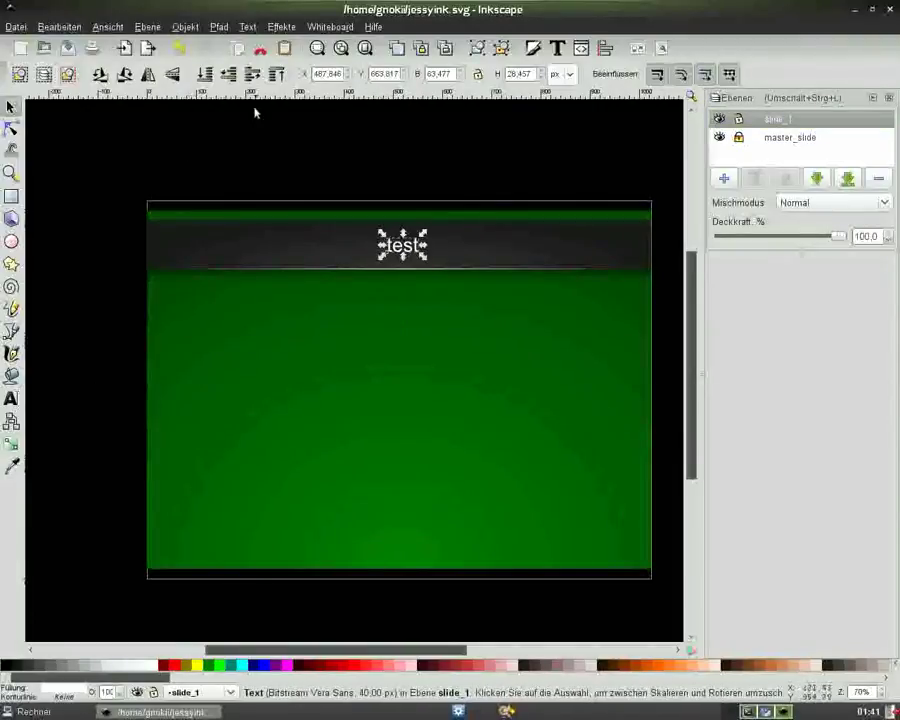
Step: Change the header text to 'JessyInk', unlock master_slide, and add the header rectangle to the selection
key("t")
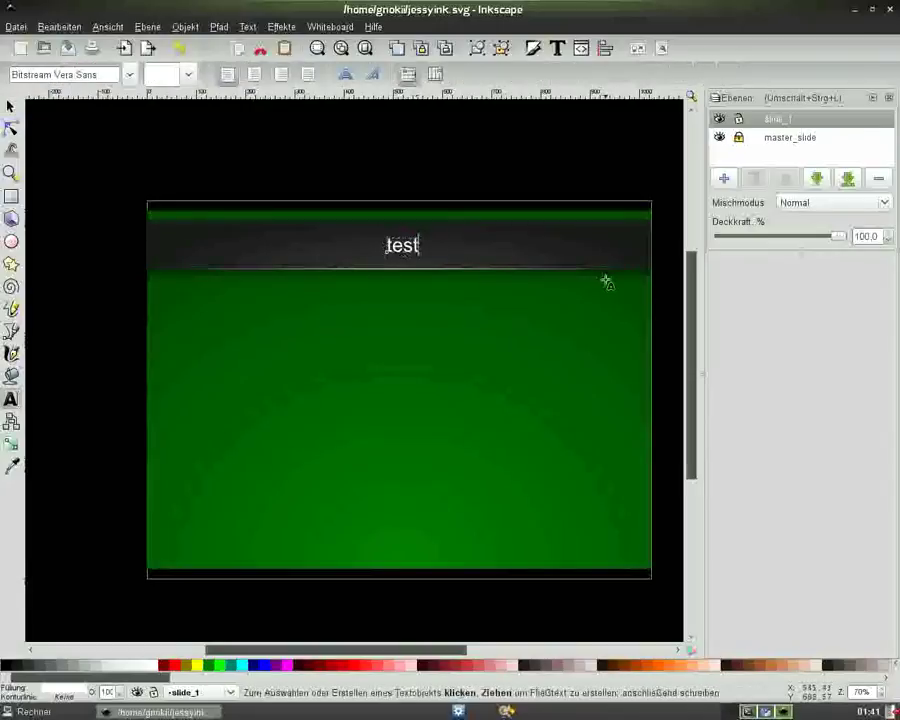
key("BackSpace")
key("BackSpace")
key("BackSpace")
key("BackSpace")
type("essyI")
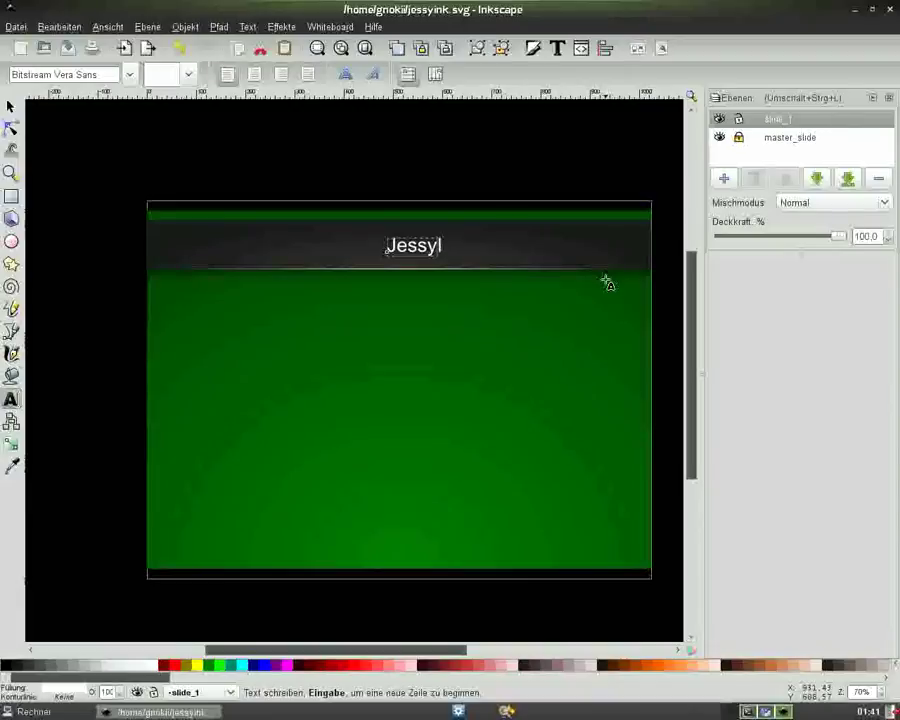
type("nk")
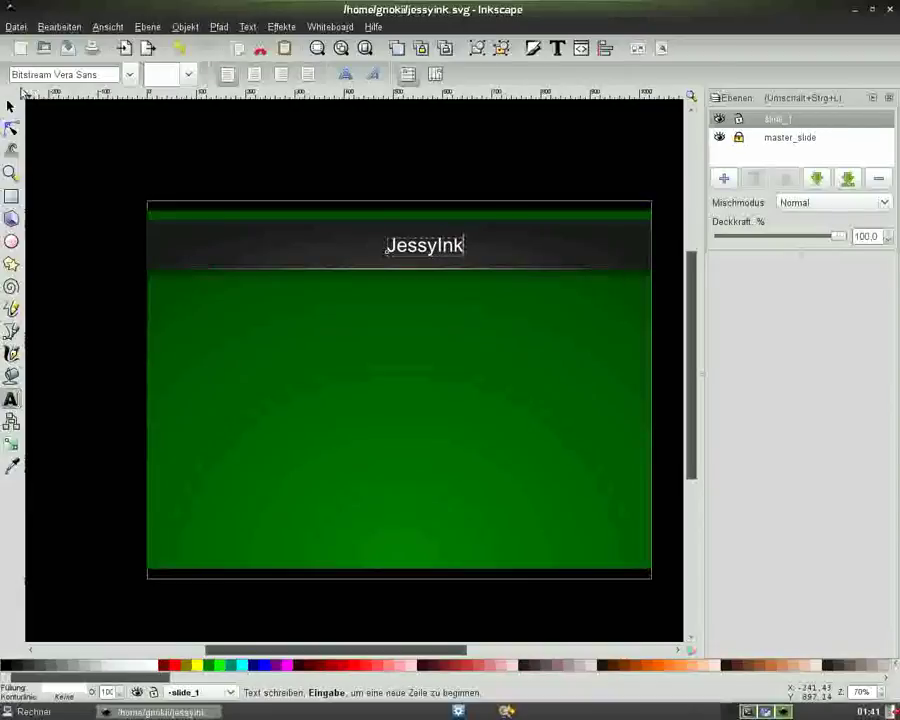
left_click(8, 106)
left_click(739, 137)
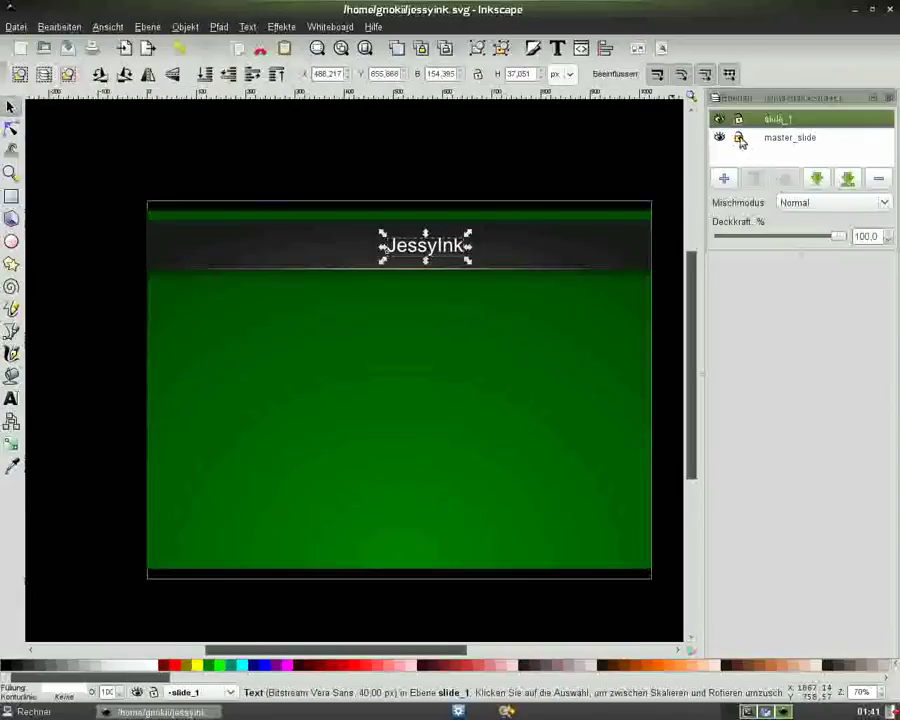
left_click(628, 222)
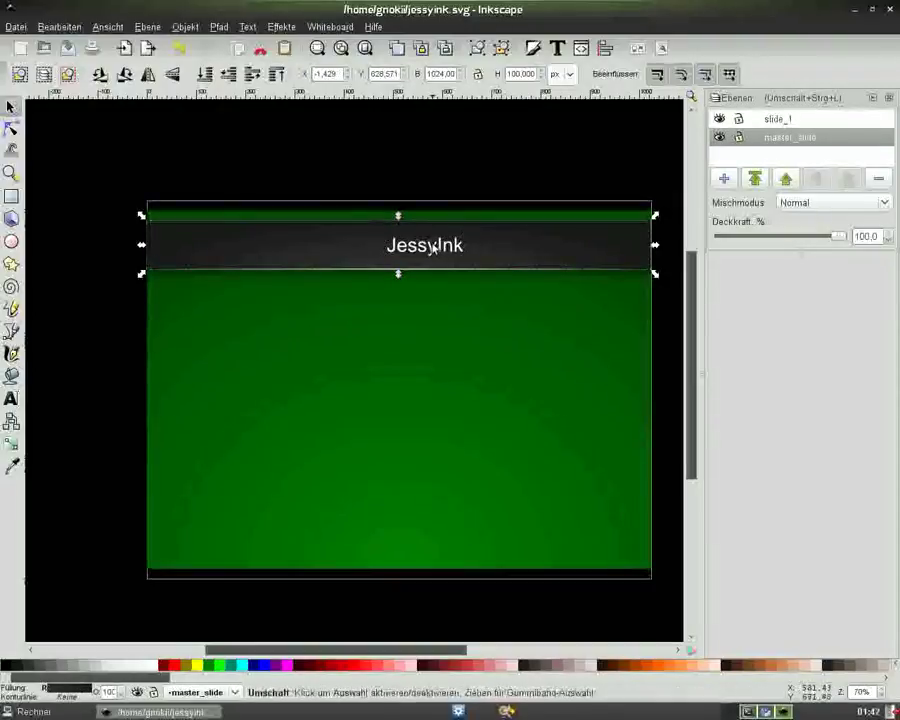
Step: Centre the JessyInk title horizontally on the header bar using Align and Distribute
key("shift")
key("t")
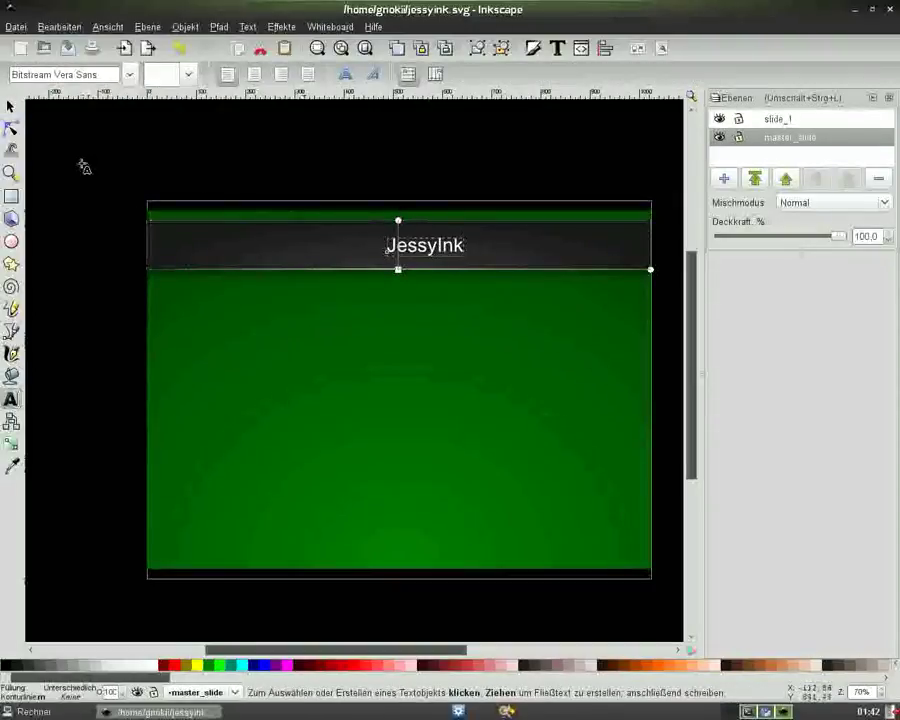
left_click(608, 48)
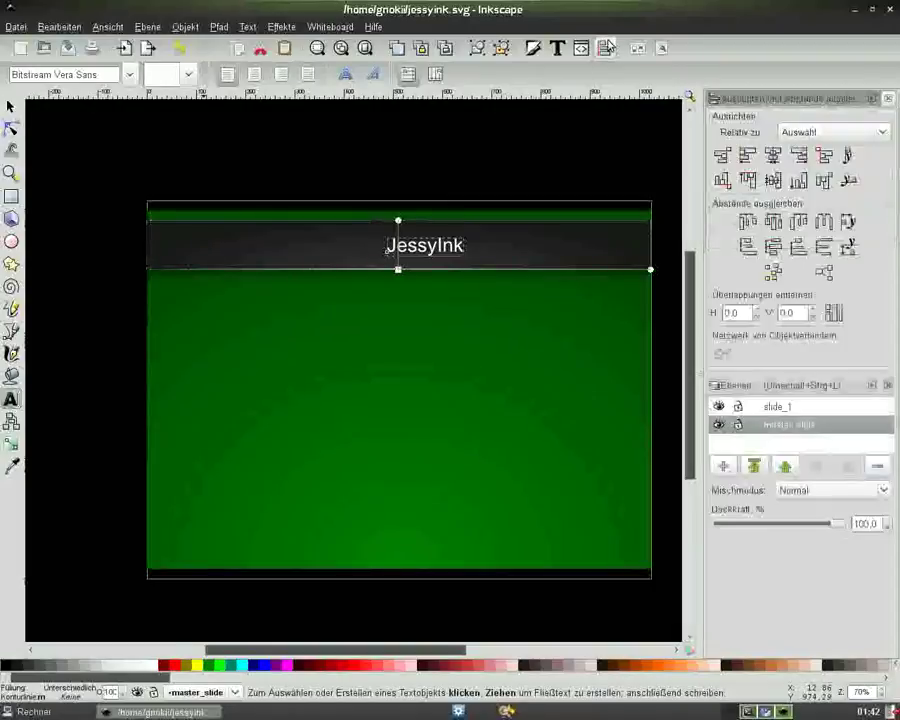
left_click(774, 157)
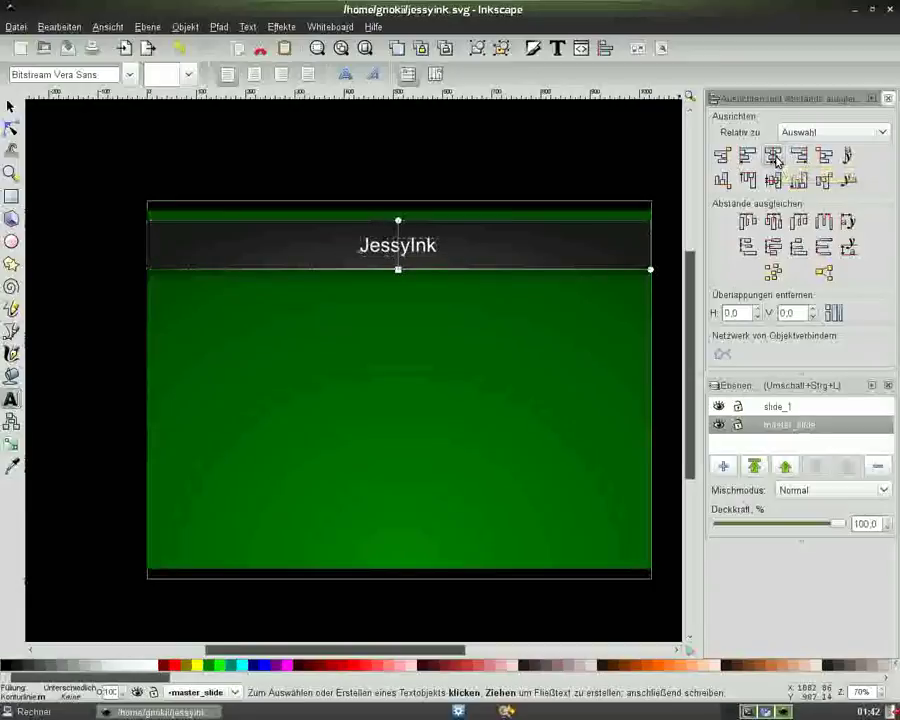
left_click(872, 98)
Step: Lock the master_slide layer again and reselect the JessyInk text on slide_1
left_click(737, 137)
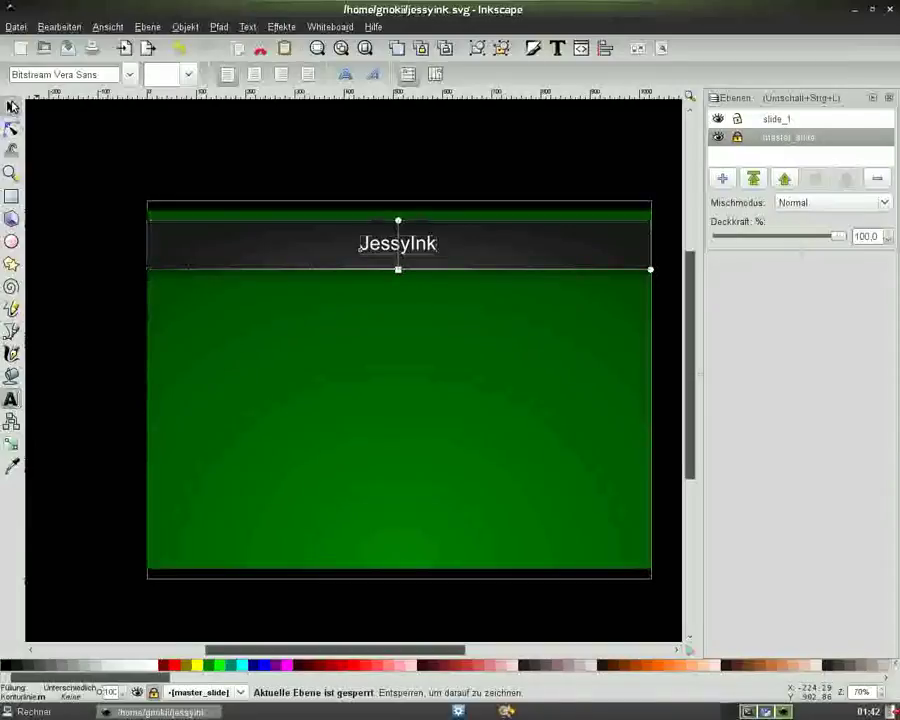
left_click(11, 106)
left_click(184, 132)
left_click(416, 244)
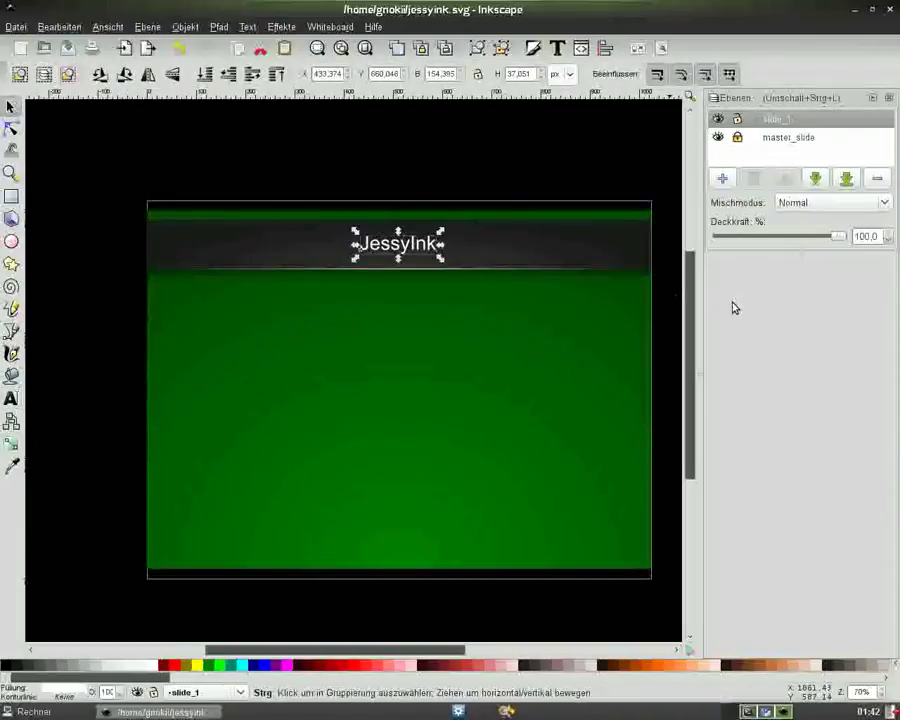
Step: Duplicate the title below itself and retype it as 'eine Extension für Inkscape', shifted left
key("ctrl+d")
key("Down")
key("Down")
key("Down")
key("Down")
key("Down")
key("Down")
key("Down")
key("Down")
key("Down")
key("Down")
key("Down")
key("Down")
key("Down")
key("Down")
key("Down")
key("Down")
key("Down")
key("Down")
key("Down")
key("Down")
key("Down")
key("Down")
key("Down")
key("Down")
key("Down")
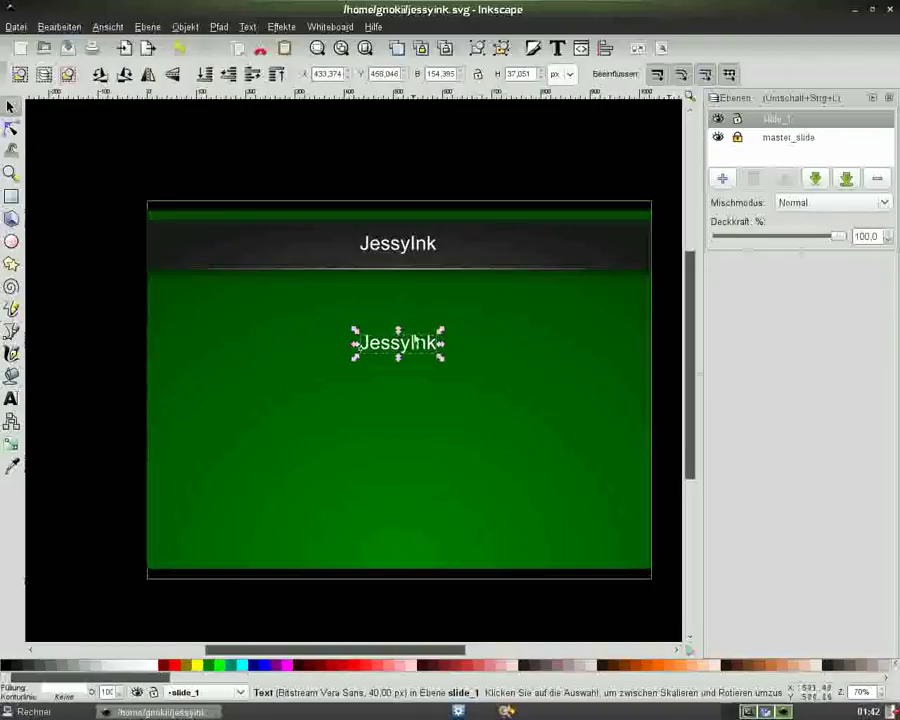
double_click(414, 343)
key("BackSpace")
key("BackSpace")
key("BackSpace")
key("BackSpace")
type("eine Extension ")
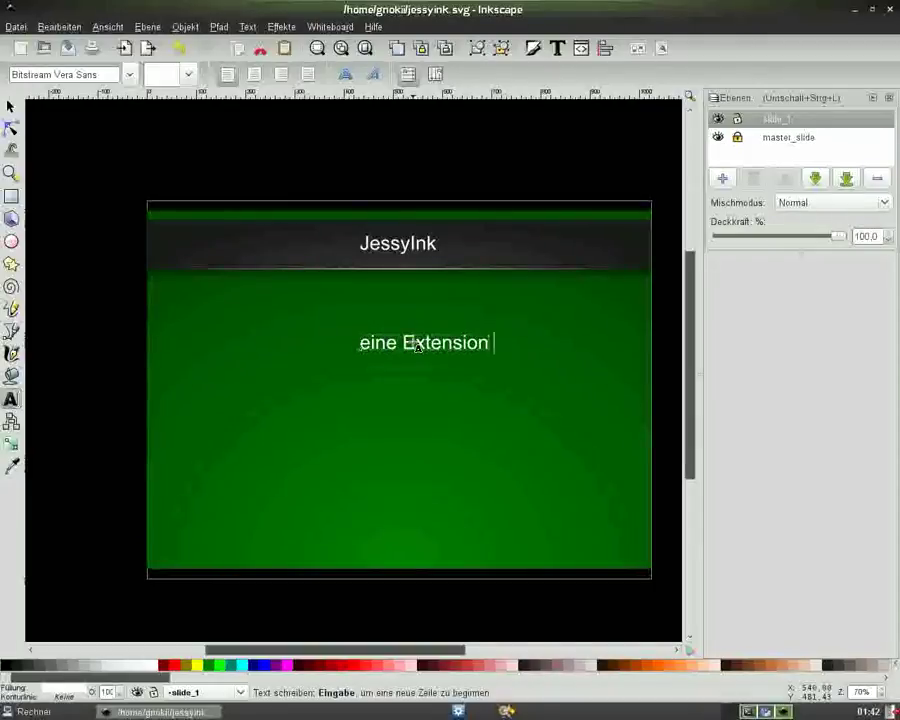
type("für In")
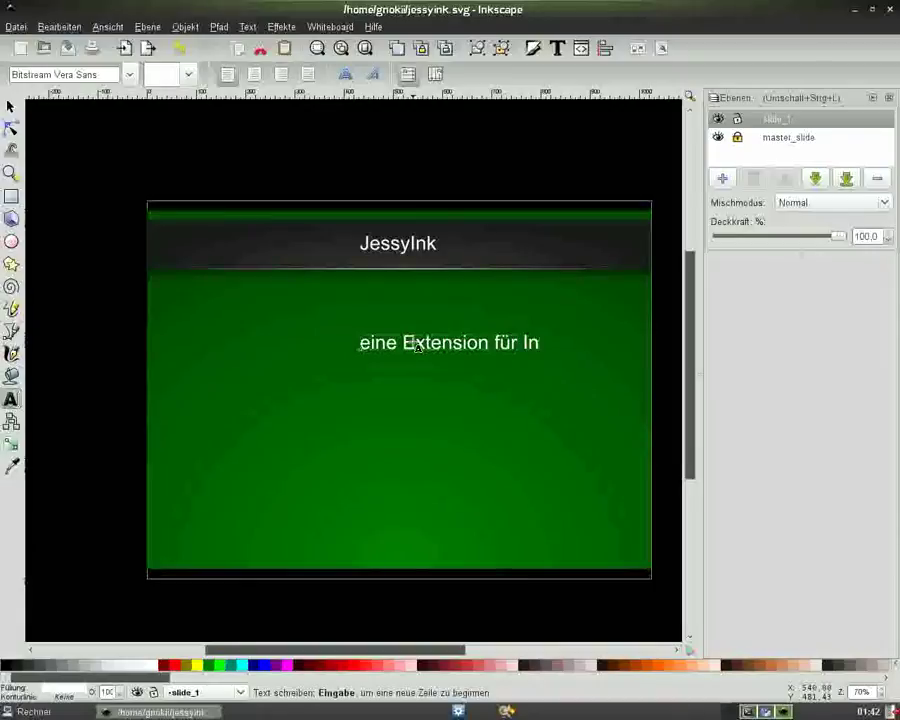
type("kscape")
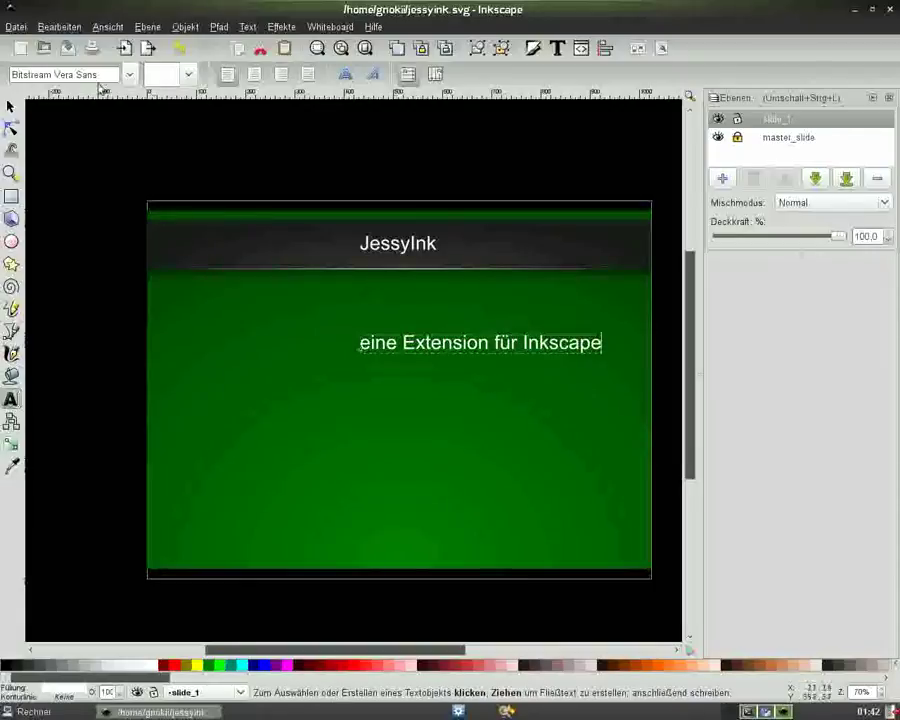
left_click(11, 106)
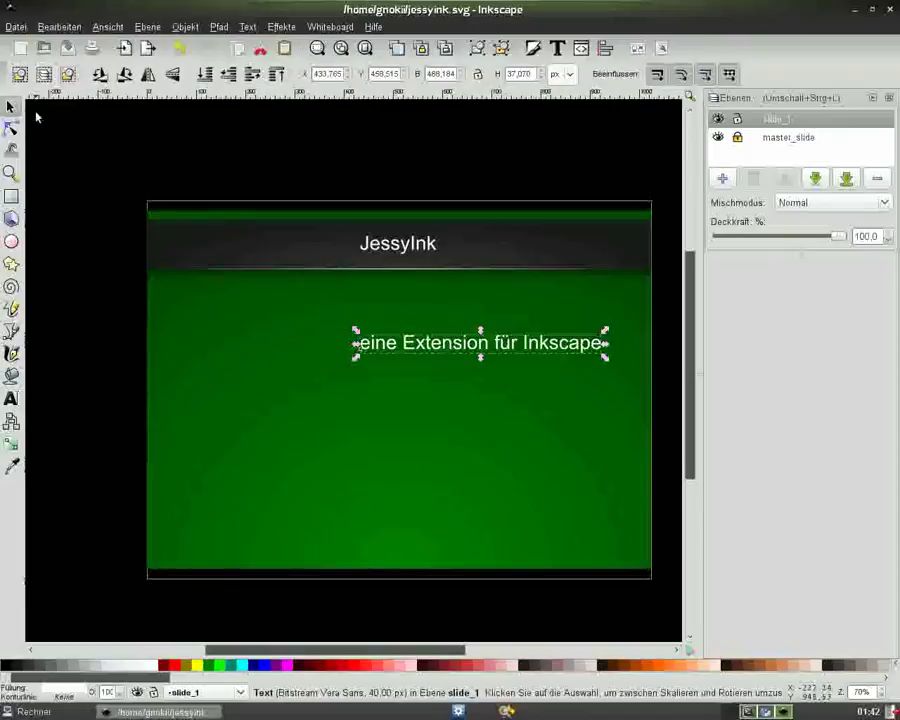
key("Left")
key("Left")
key("Left")
key("Left")
key("Left")
key("Left")
key("Left")
key("Left")
key("Left")
key("Left")
key("Left")
key("Left")
key("Left")
key("Left")
key("Left")
key("Left")
key("Left")
key("Left")
key("Left")
key("Left")
key("Left")
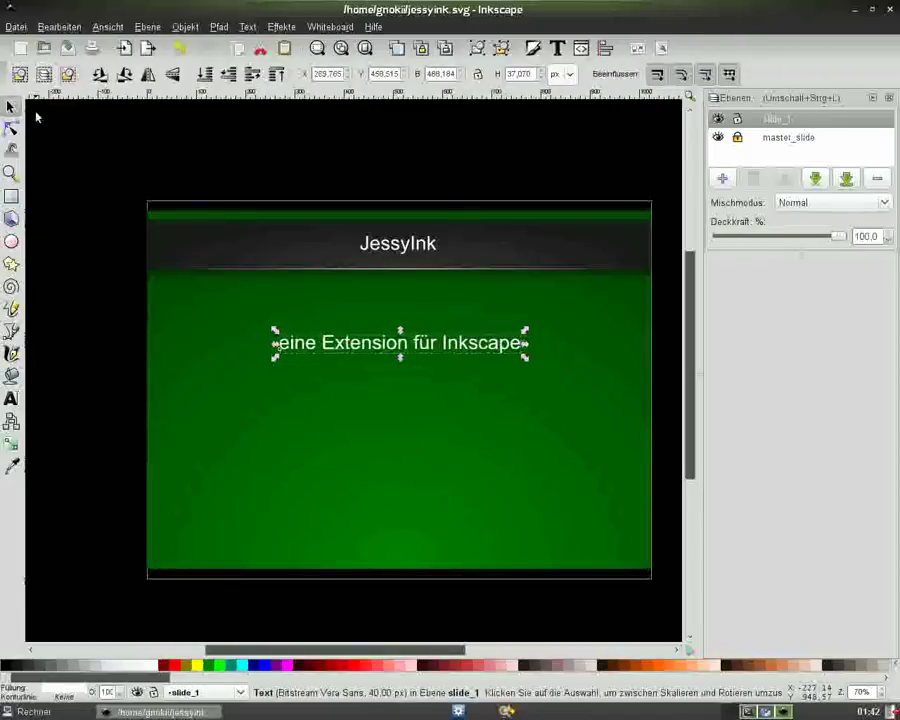
Step: Duplicate the subtitle downward and retype the copy as 'zum Erstellen von Präsentationen'
key("ctrl")
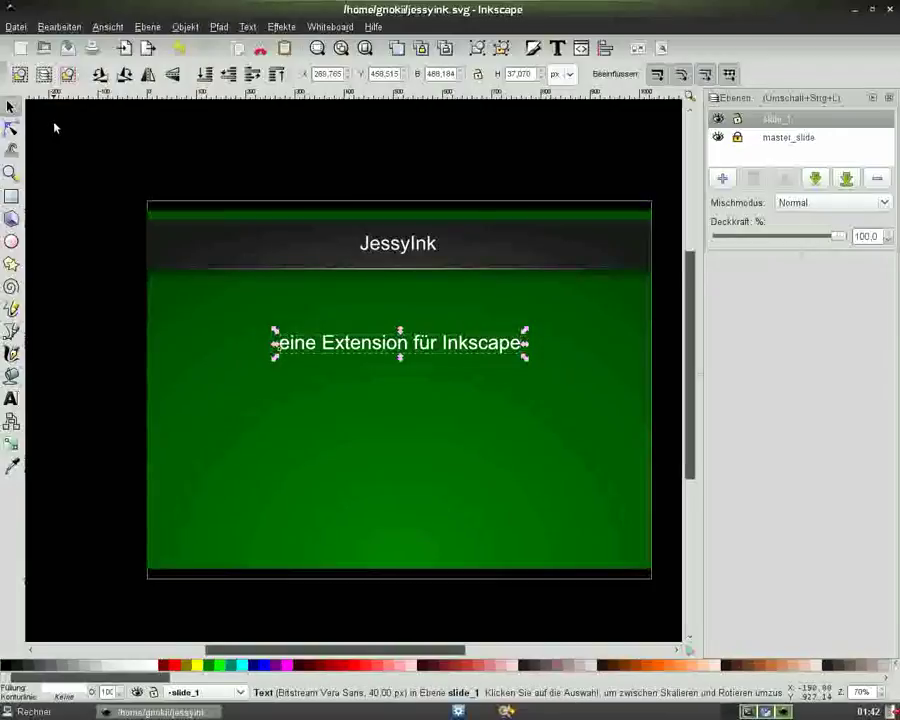
key("ctrl+d")
key("Down")
key("Down")
key("Down")
key("Down")
key("Down")
key("Down")
key("Down")
key("Down")
key("Down")
key("Down")
key("Down")
key("Down")
key("Down")
key("Down")
key("Down")
key("Down")
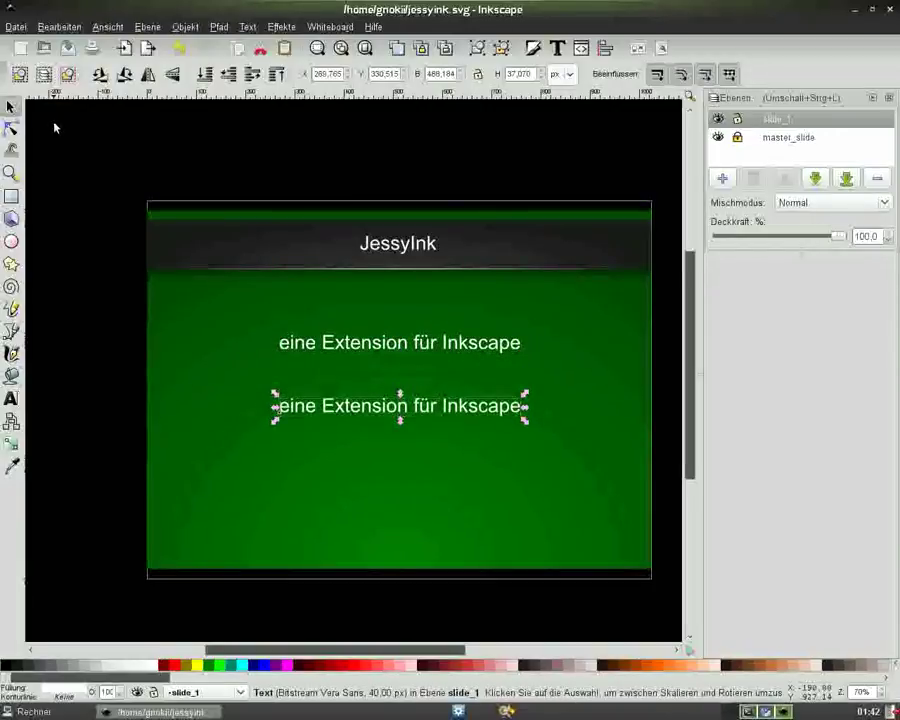
left_click(504, 409)
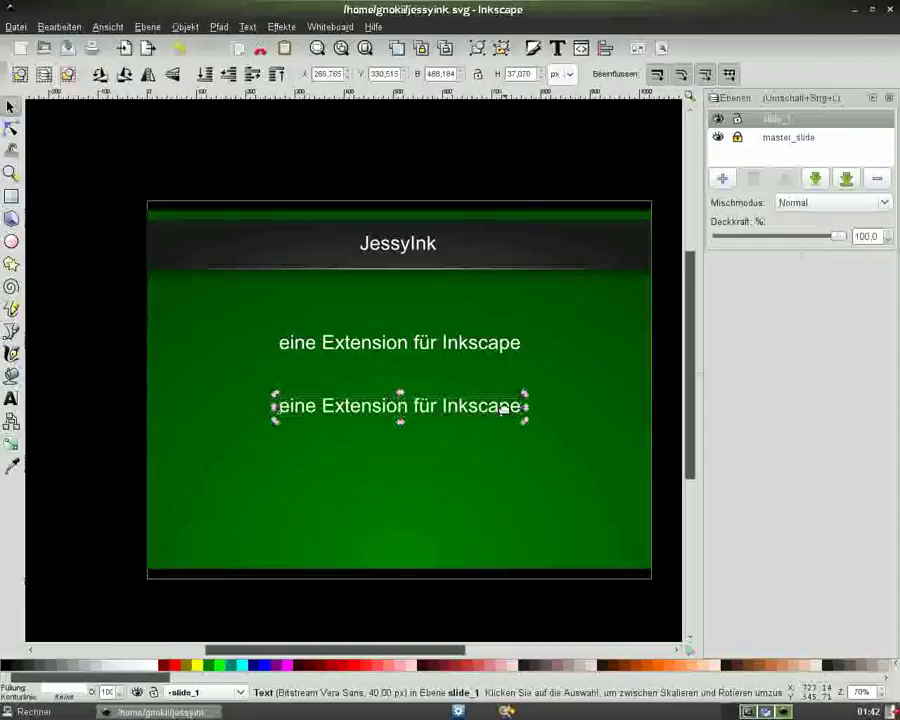
key("t")
key("BackSpace")
key("BackSpace")
key("BackSpace")
key("BackSpace")
key("BackSpace")
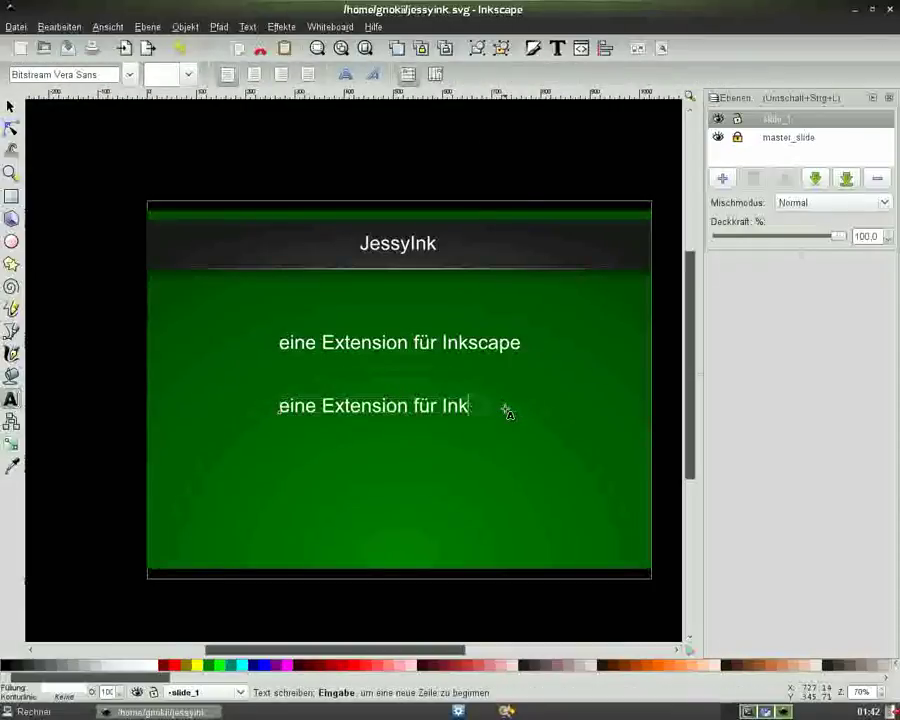
key("BackSpace")
key("BackSpace")
key("BackSpace")
key("BackSpace")
key("BackSpace")
key("BackSpace")
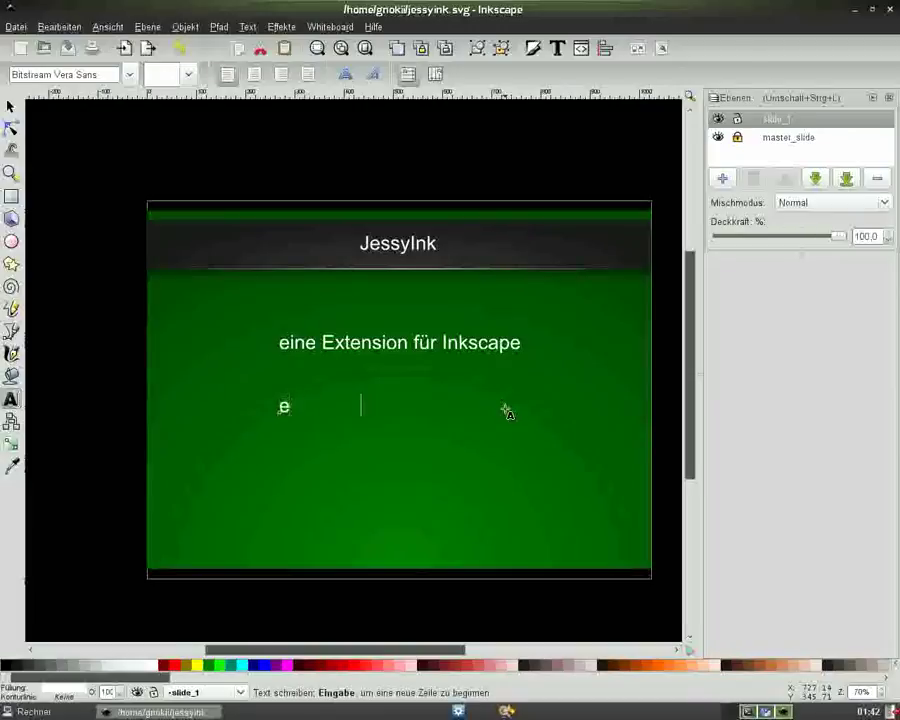
type("zum")
type(" Erstellen von Pr")
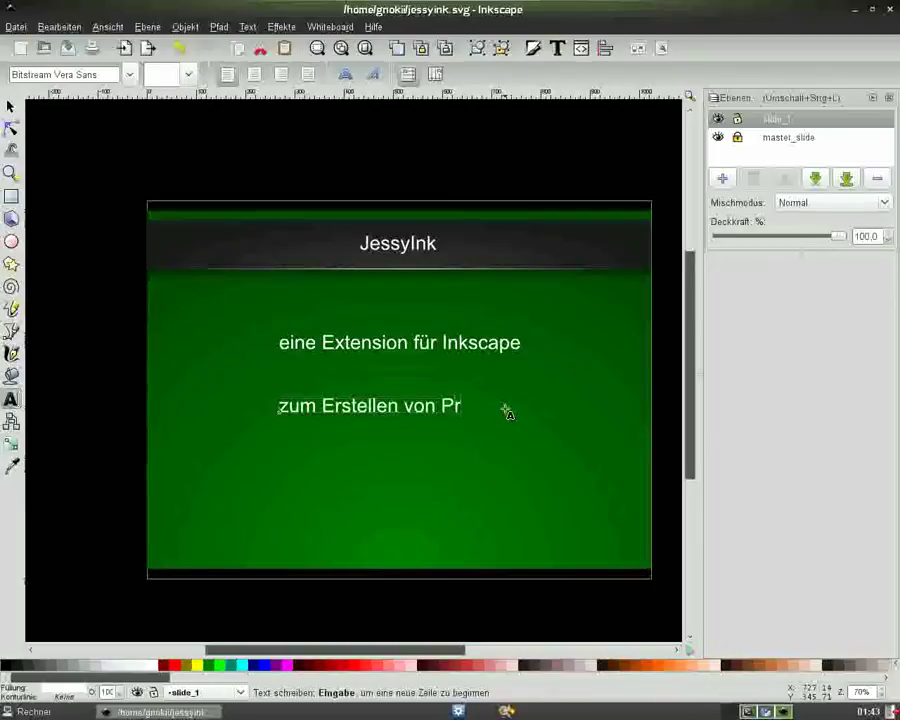
type("äsentationen")
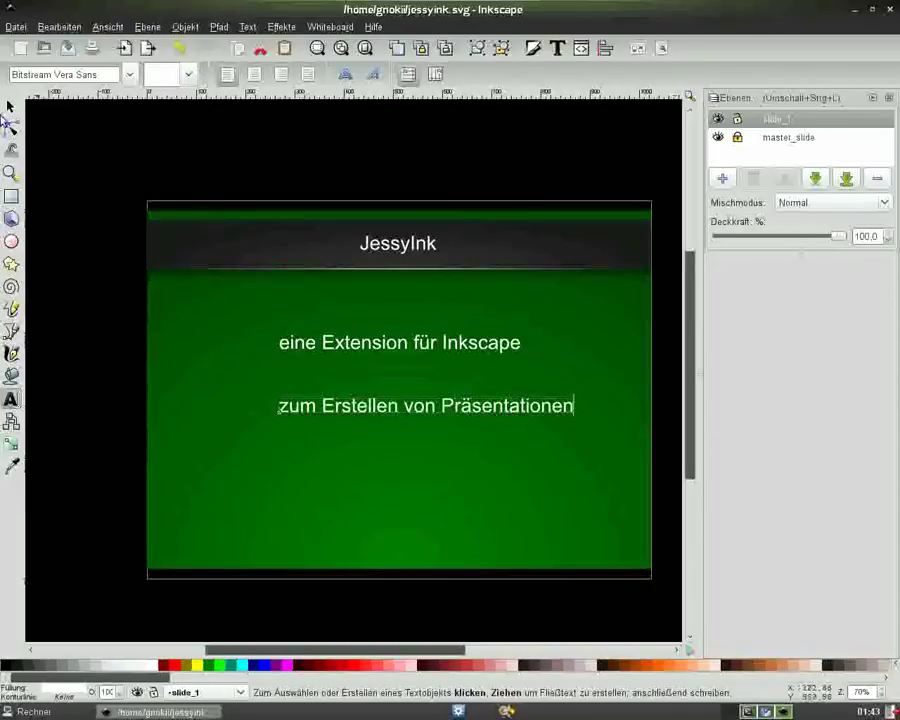
Step: Draw a small bullet circle left of the first line and align it with that line
left_click(10, 106)
left_click(40, 222)
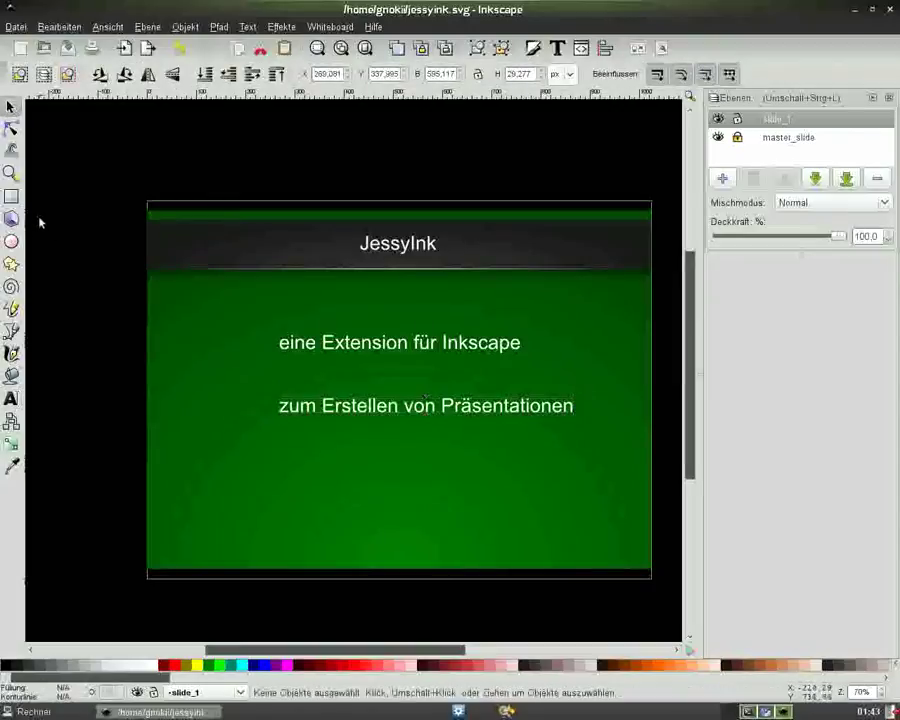
left_click(11, 241)
left_click_drag(267, 343, 265, 348)
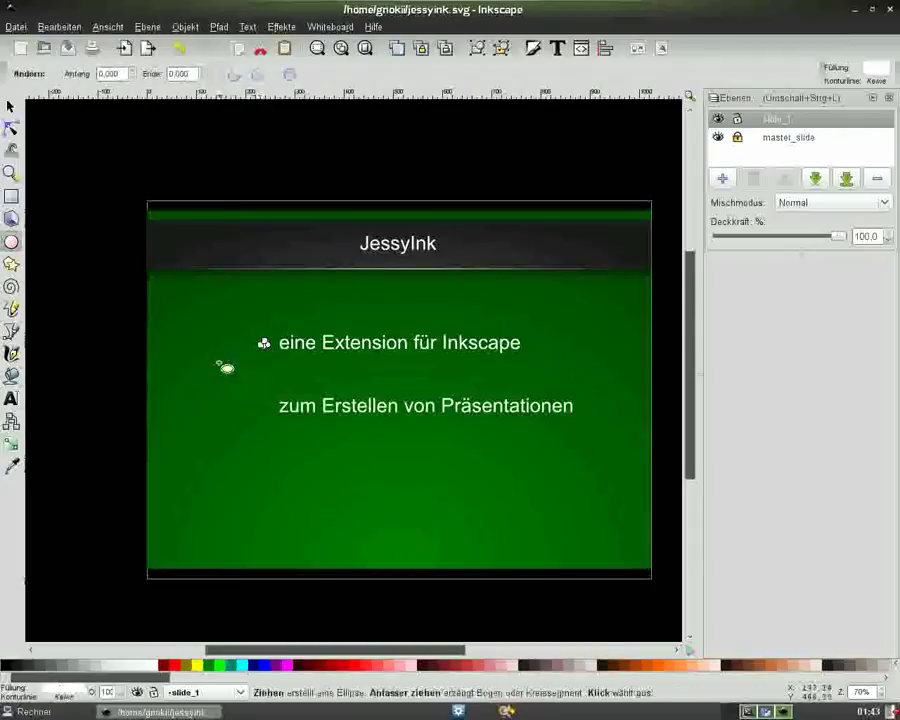
left_click(11, 106)
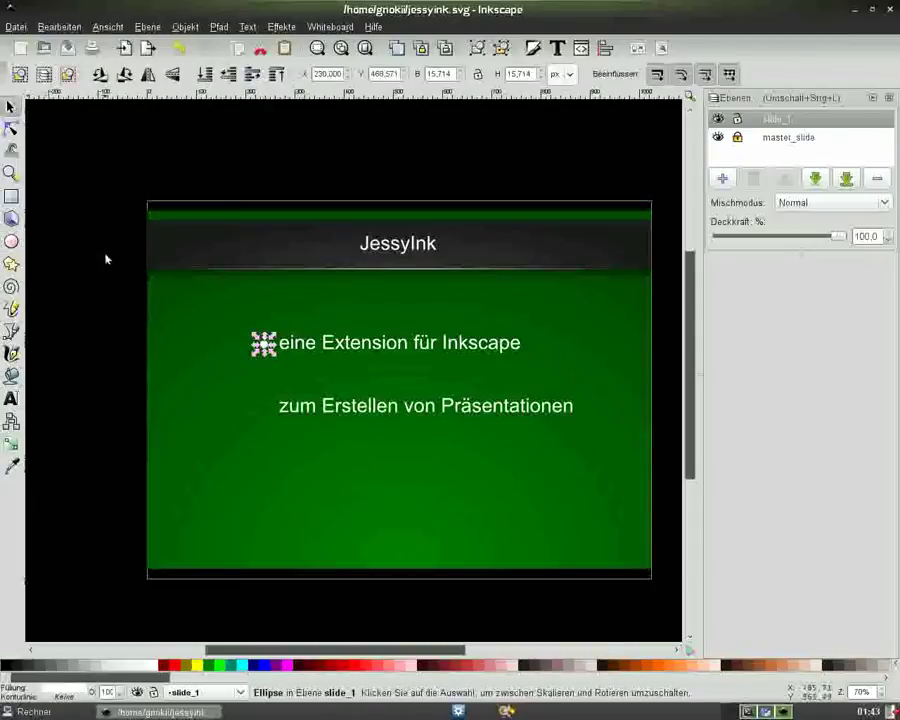
key("plus")
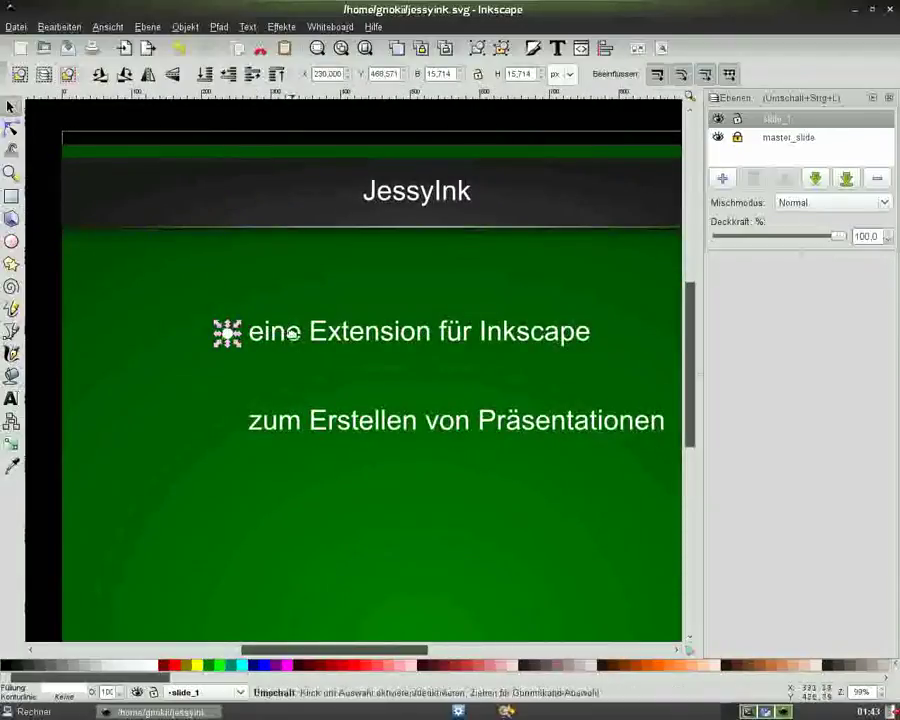
left_click(290, 331, "shift")
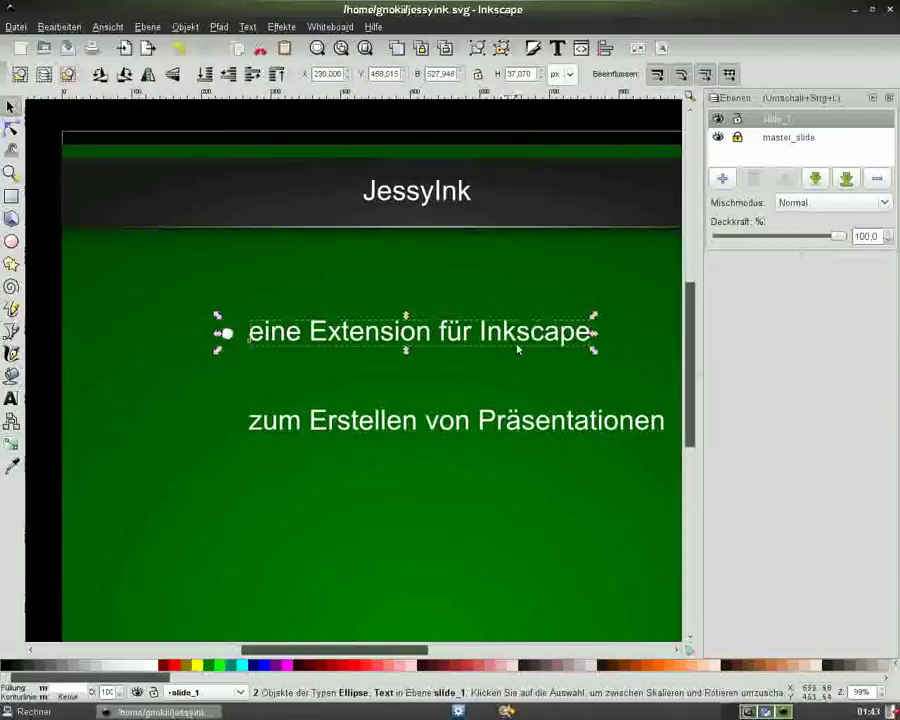
left_click(604, 47)
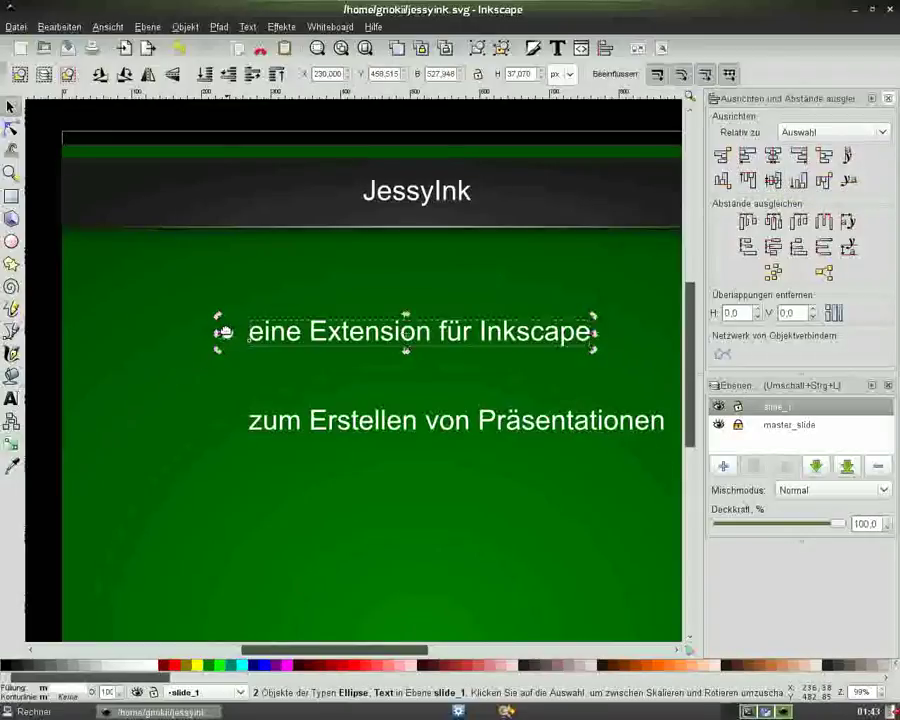
Step: Duplicate the bullet, move it down, and centre it vertically on the second line
left_click(243, 293)
left_click(226, 331)
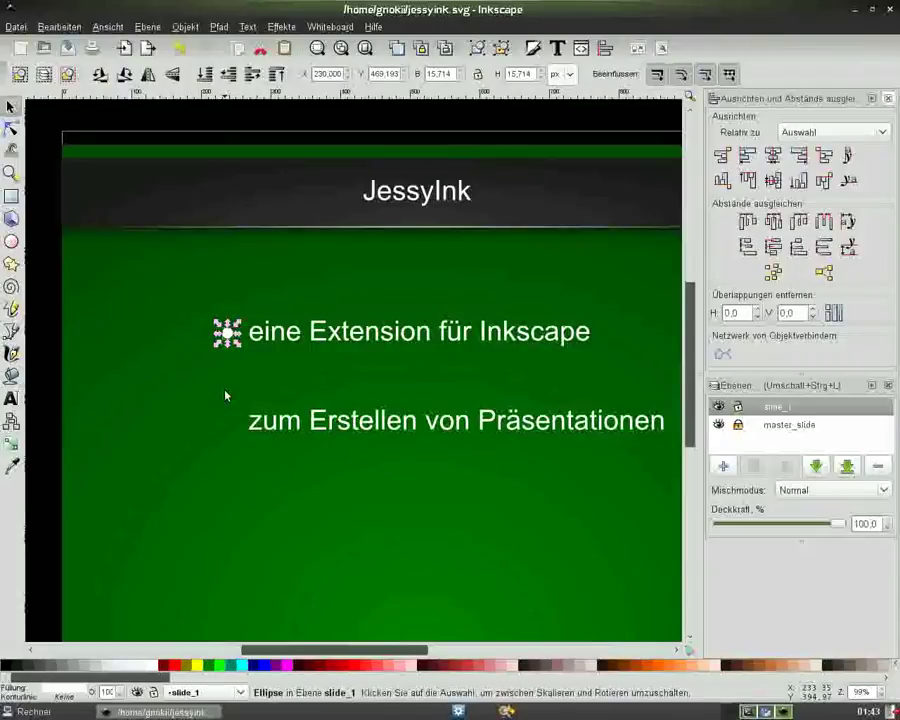
key("ctrl+d")
key("Down")
key("Down")
key("Down")
key("Down")
key("Down")
key("Down")
key("Down")
key("Down")
key("Down")
key("Down")
key("Down")
key("Down")
key("Down")
key("Down")
key("Down")
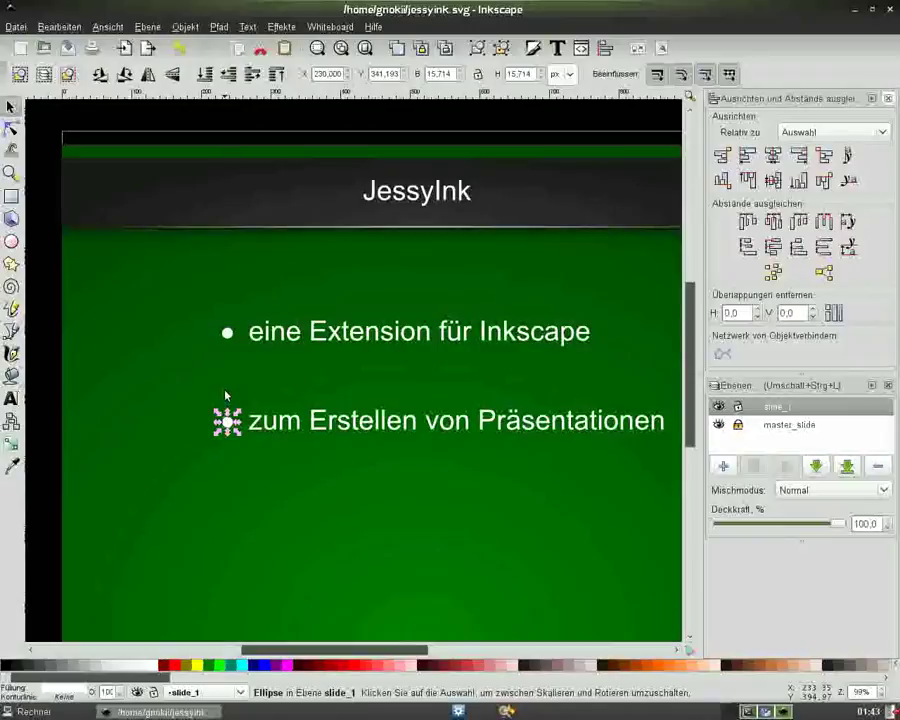
key("Down")
key("Down")
key("Down")
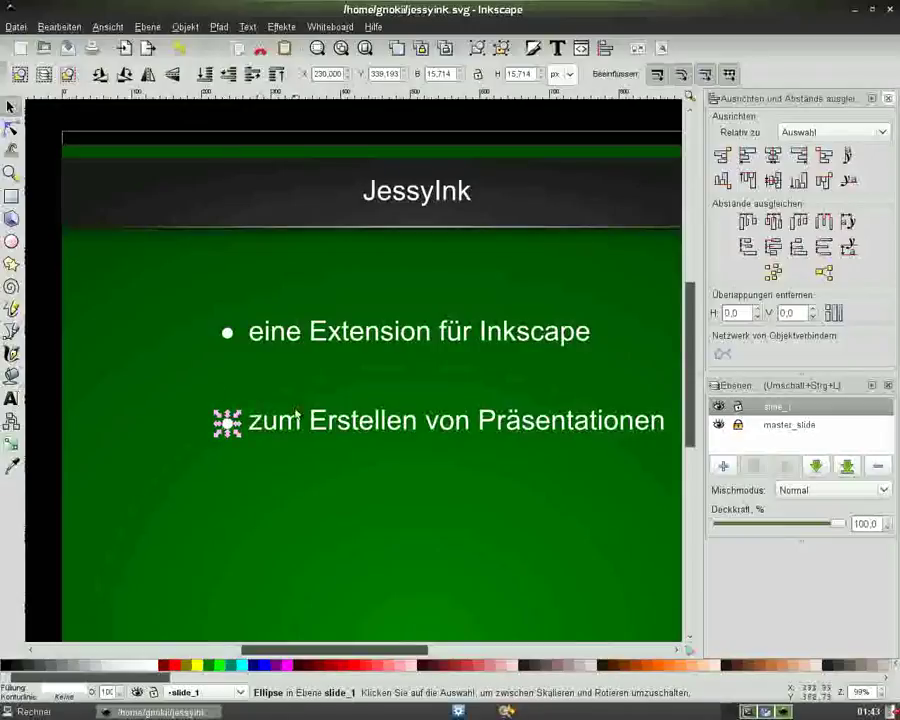
left_click(318, 422, "shift")
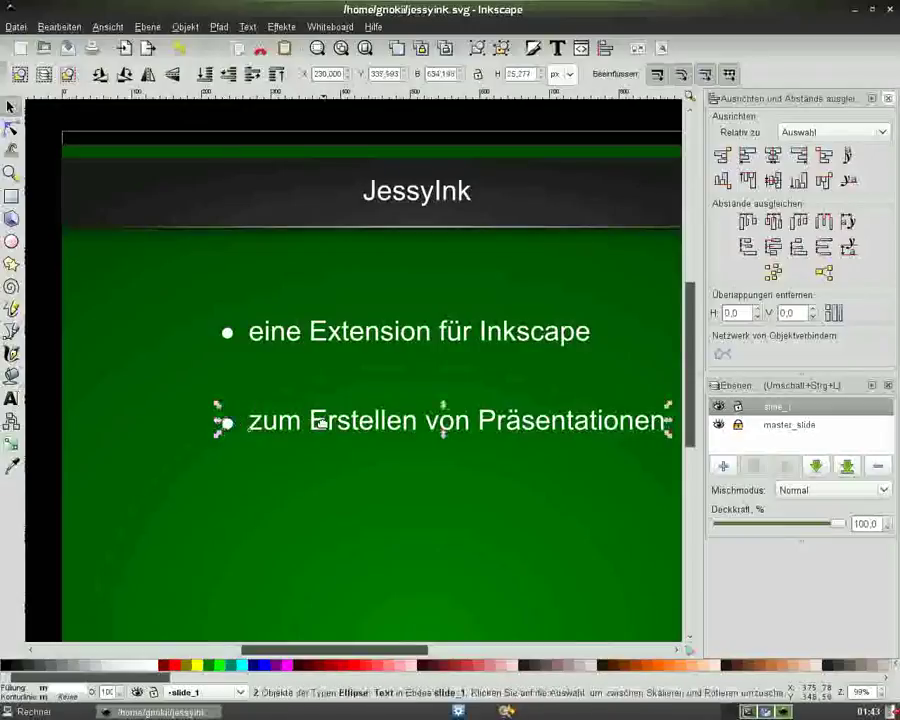
left_click(774, 180)
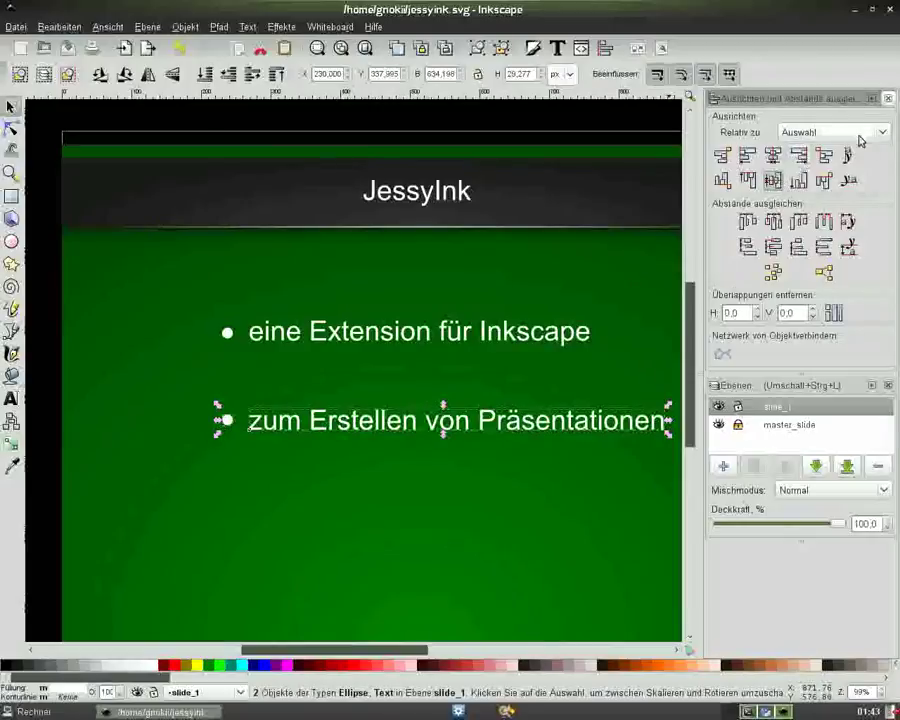
left_click(888, 98)
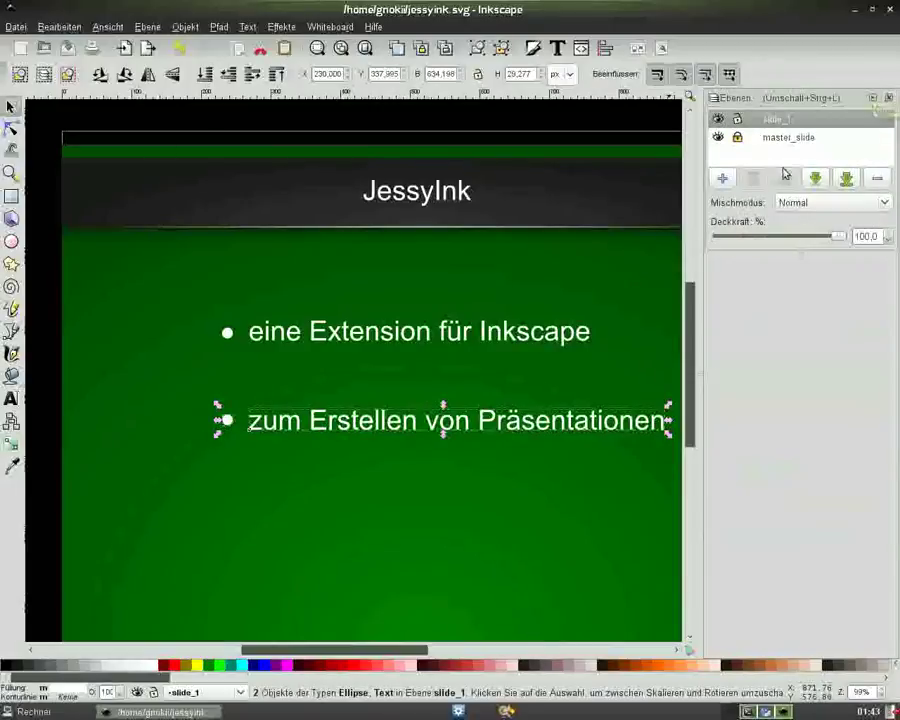
Step: Zoom out and rubber-band select each bullet together with its text line
key("minus")
key("minus")
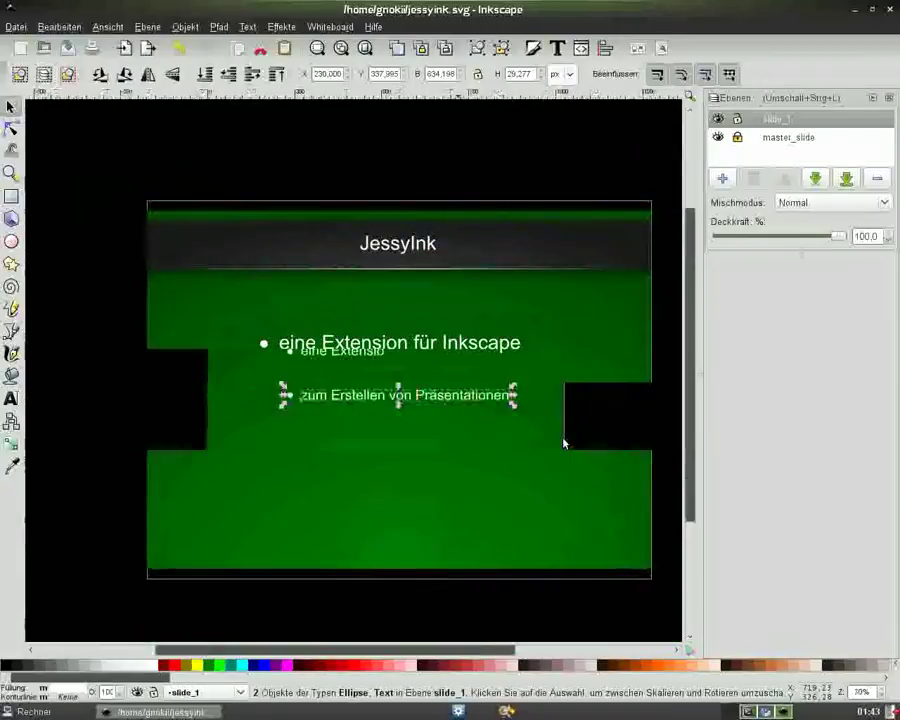
left_click(158, 320)
left_click_drag(158, 319, 510, 366)
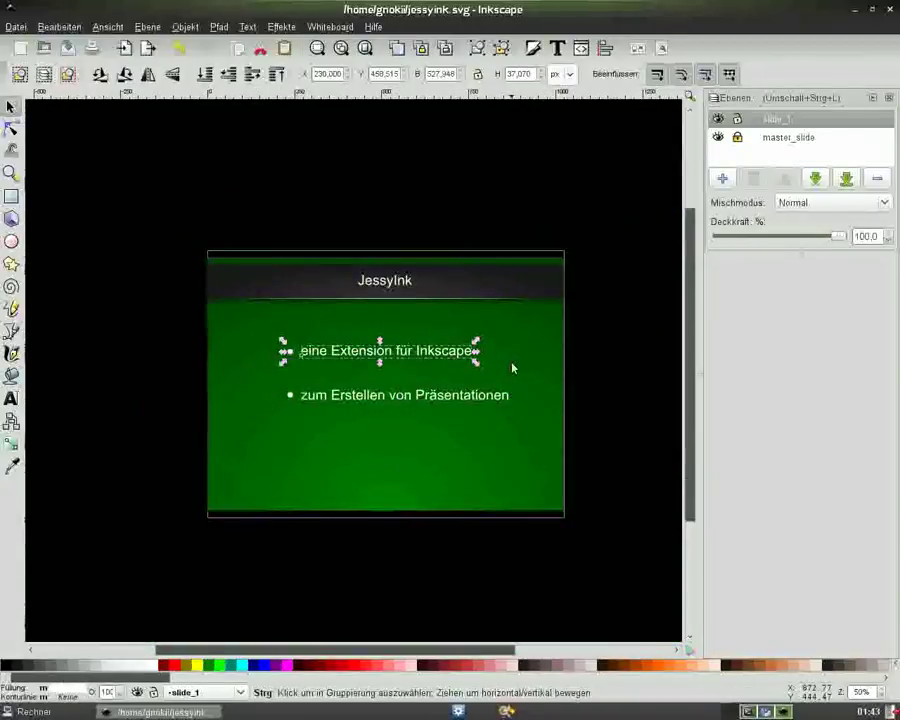
left_click(129, 372)
left_click_drag(129, 370, 601, 425)
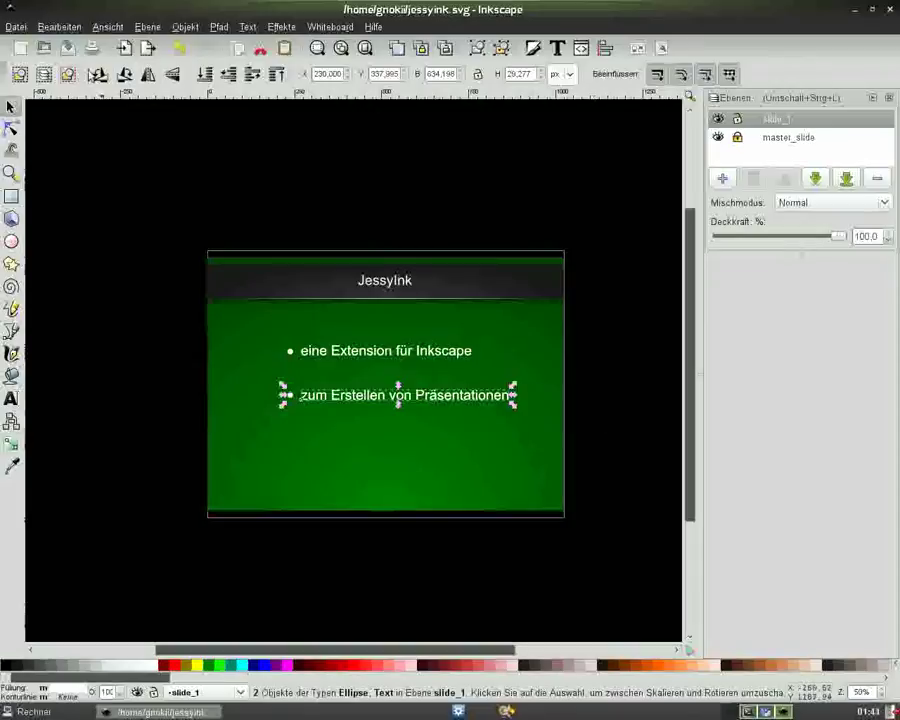
left_click(178, 47)
Step: Group each bullet dot with its text line using Ctrl+G, then start adding a layer
left_click(321, 352)
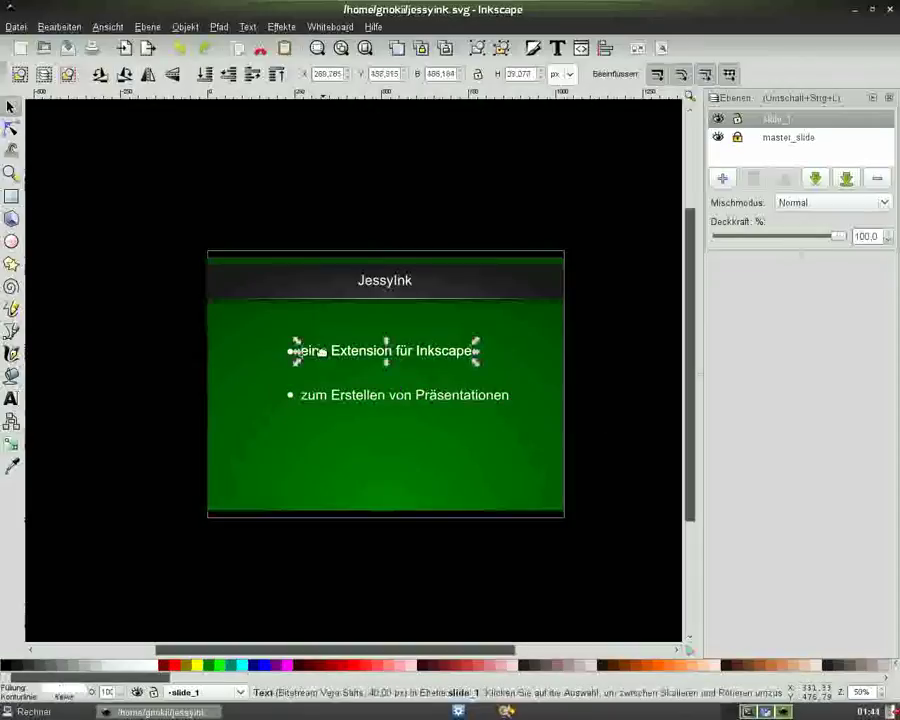
key("Escape")
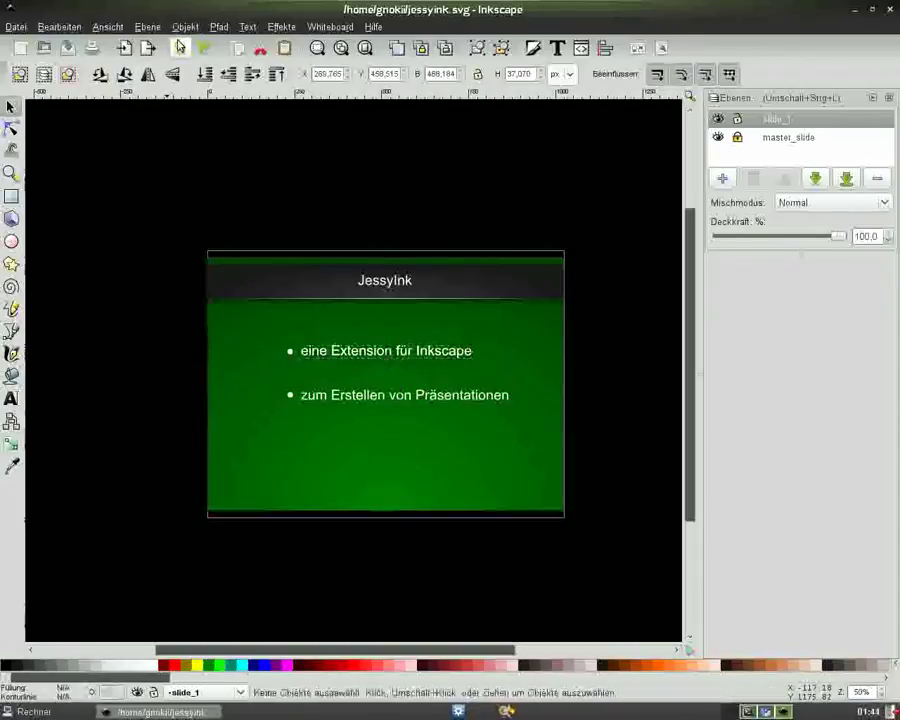
mouse_move(133, 322)
left_mouse_down()
mouse_move(171, 341)
mouse_move(530, 370)
left_mouse_up()
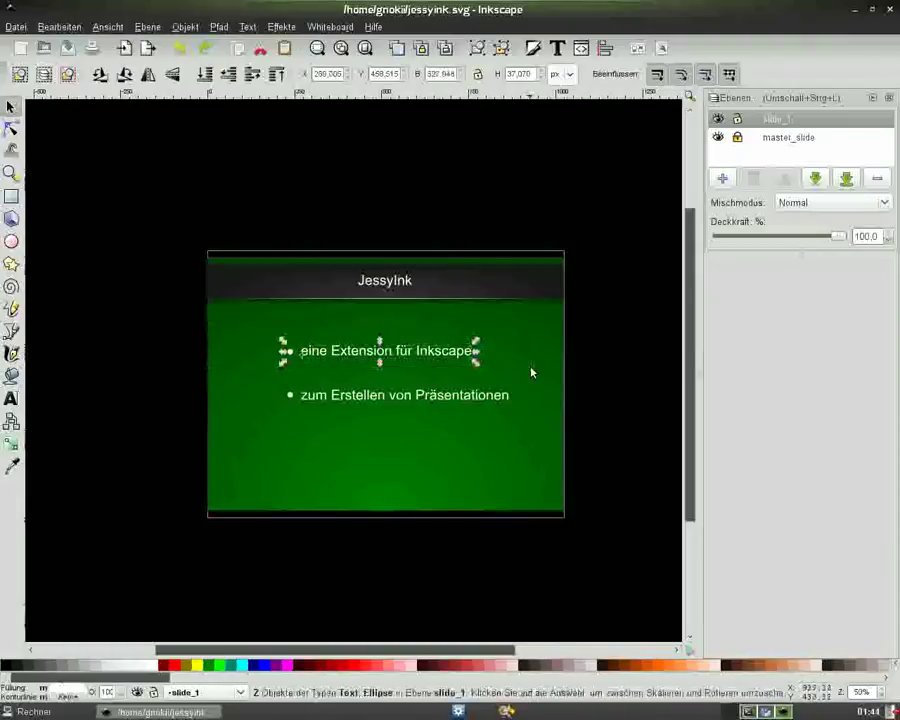
key("ctrl+g")
left_click_drag(174, 370, 602, 406)
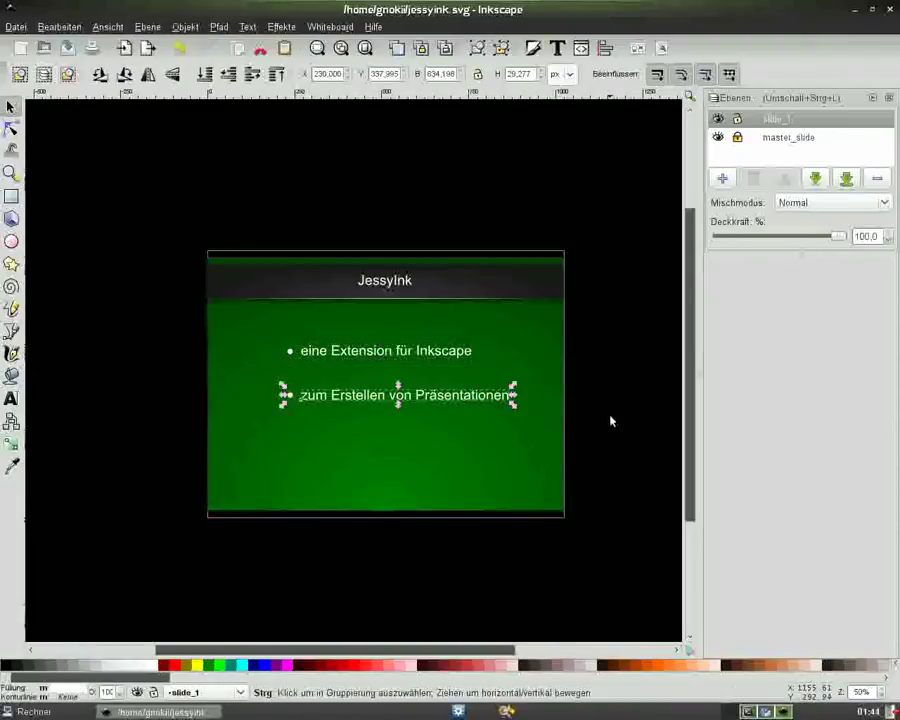
key("ctrl+g")
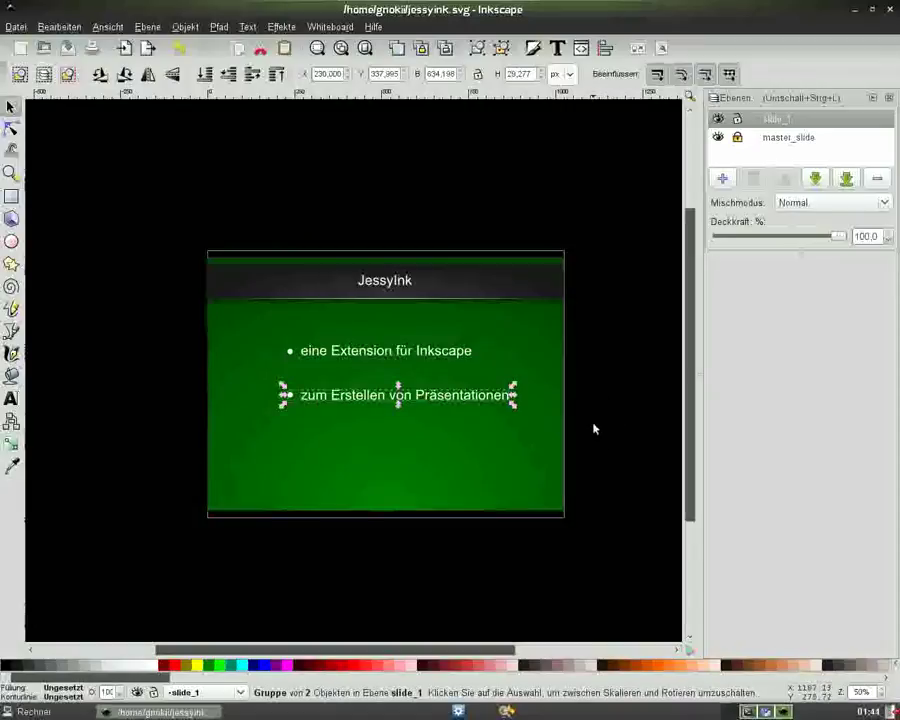
left_click(722, 178)
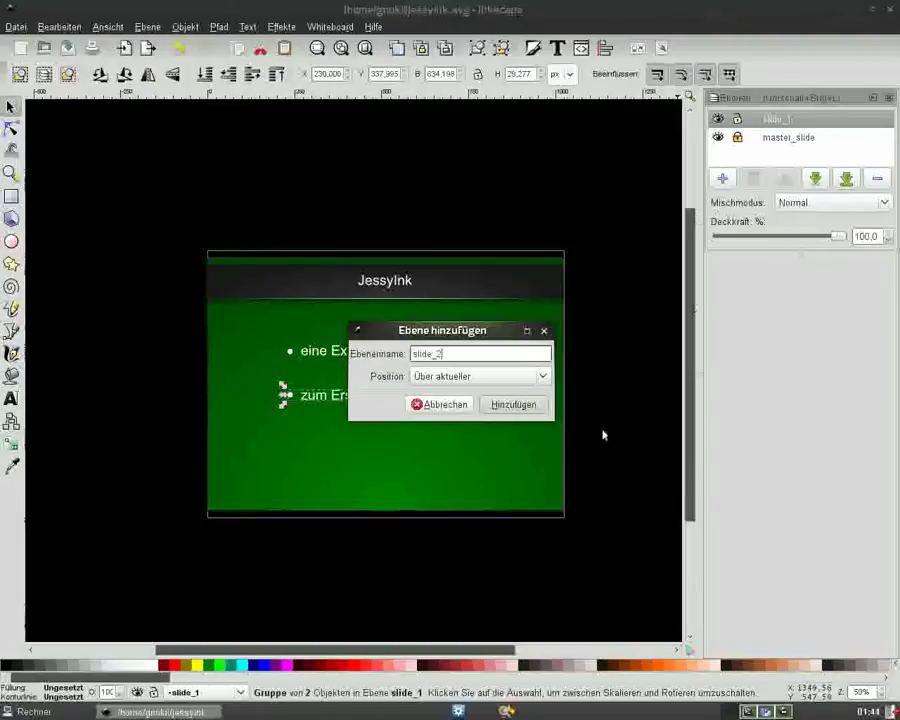
Step: Create the slide_2 layer and move the JessyInk title onto it with Shift+Page Up
left_click(505, 407)
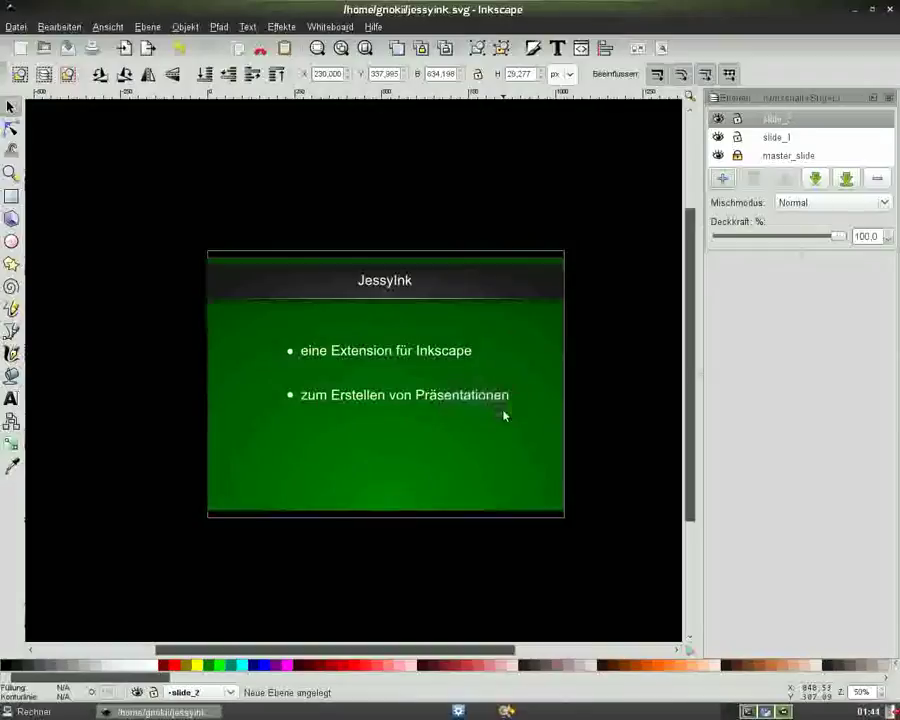
left_click(391, 281)
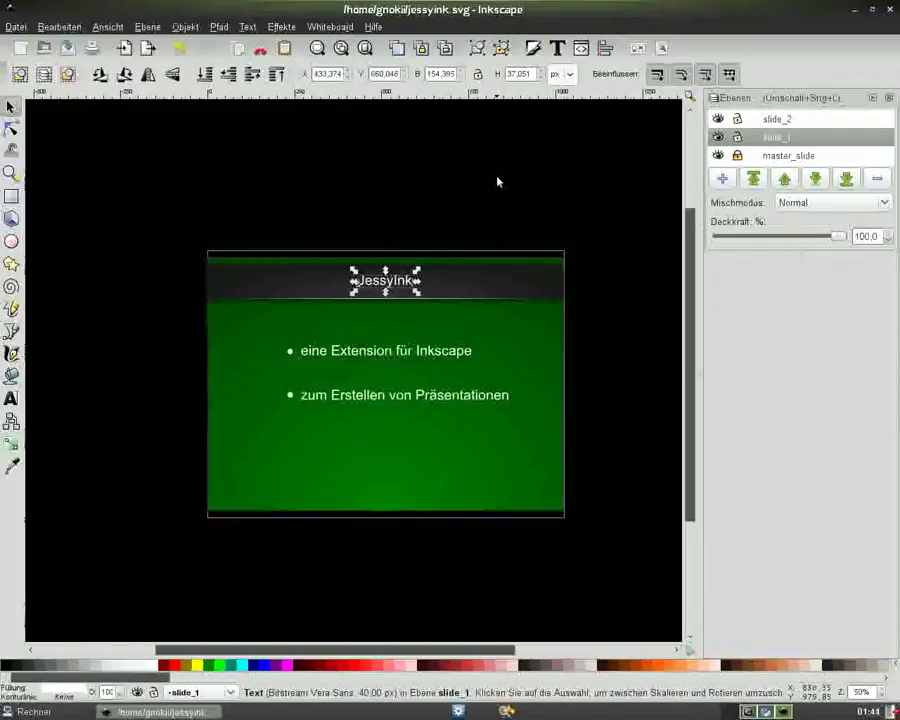
key("ctrl")
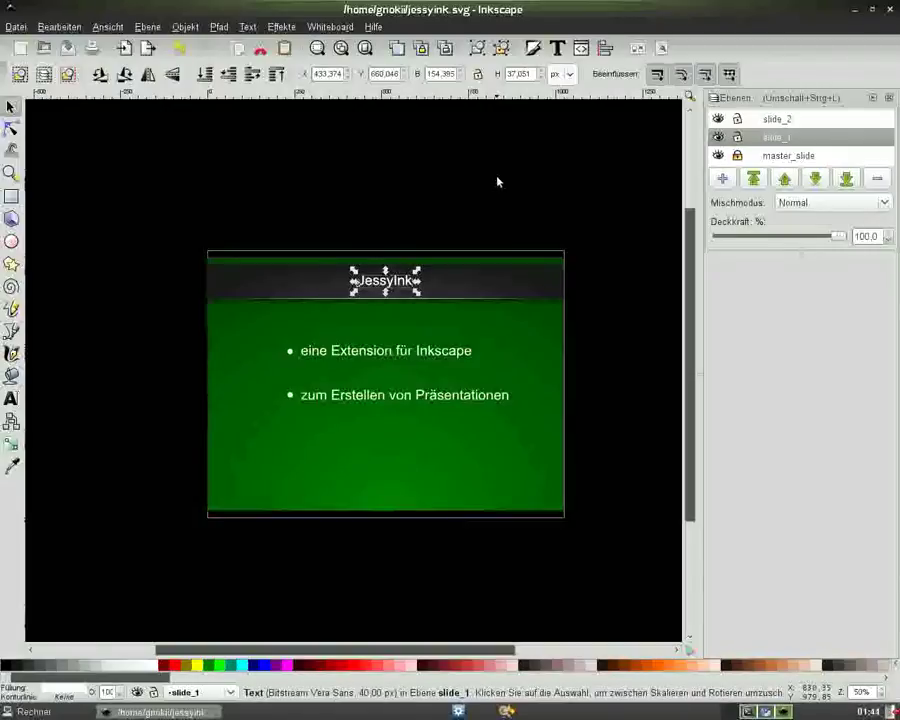
key("shift")
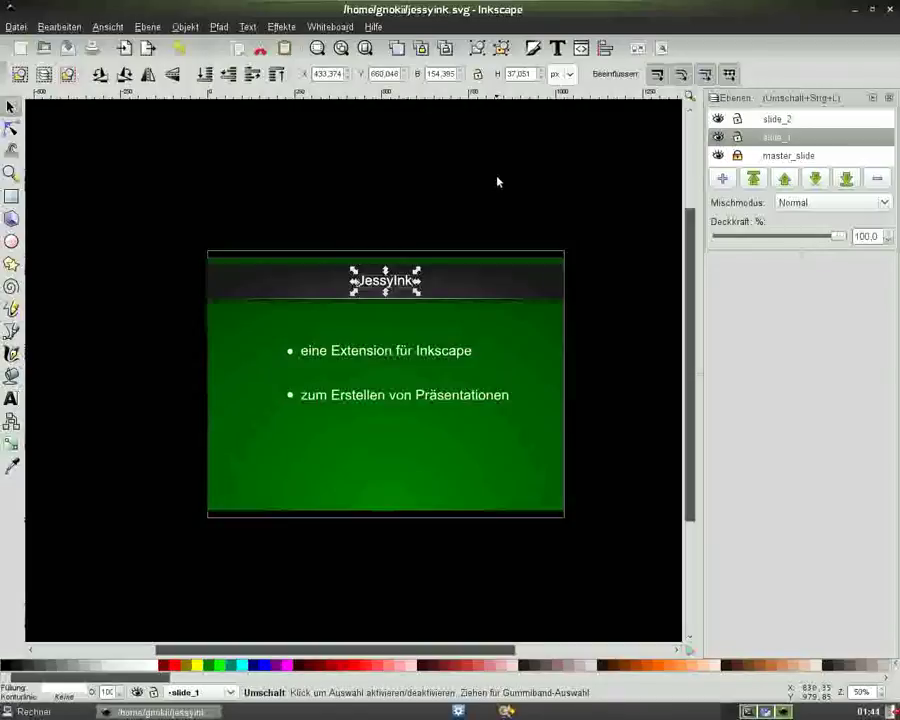
key("shift+Page_Up")
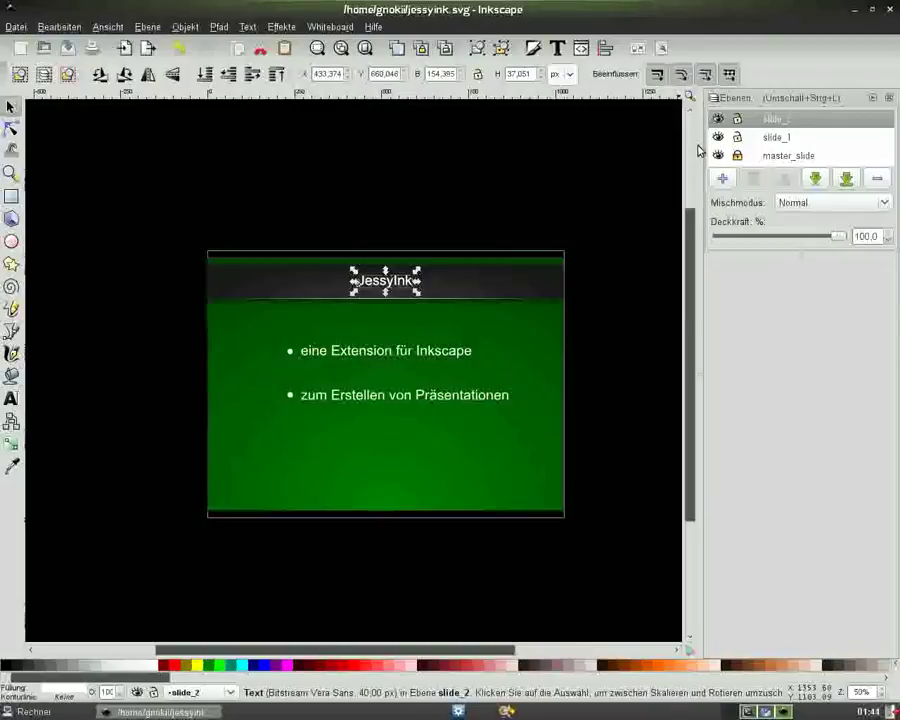
Step: Move both bullet-line groups onto the slide_2 layer
left_click(417, 351)
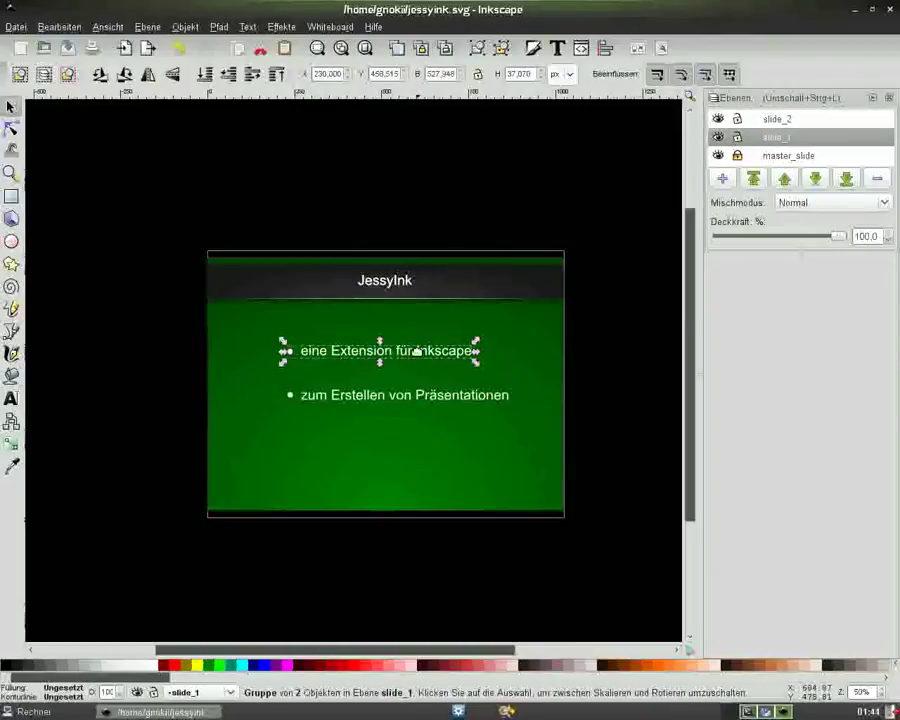
key("shift")
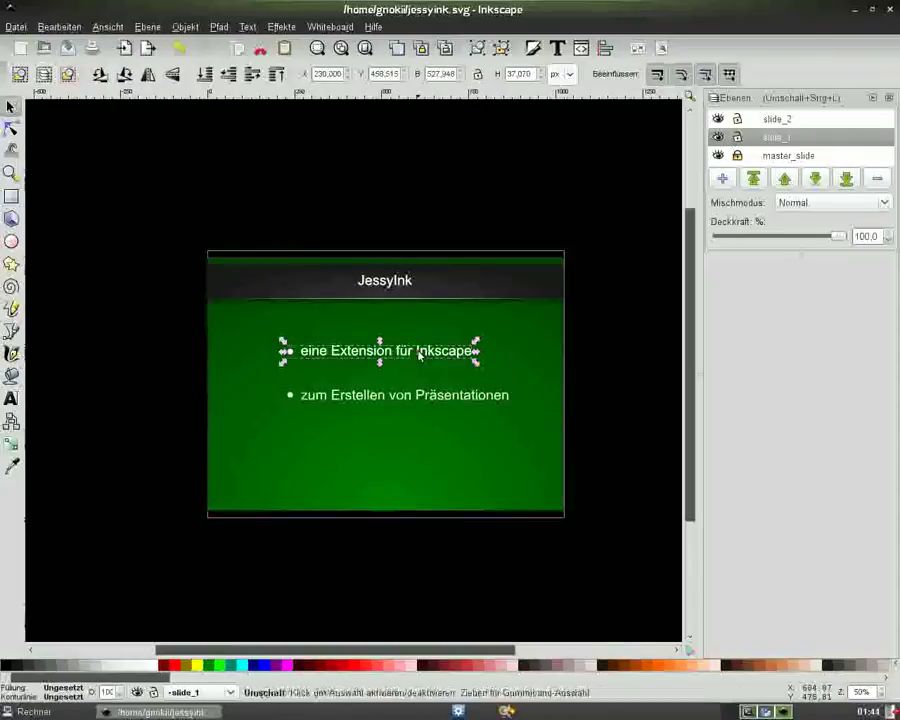
key("shift+Page_Up")
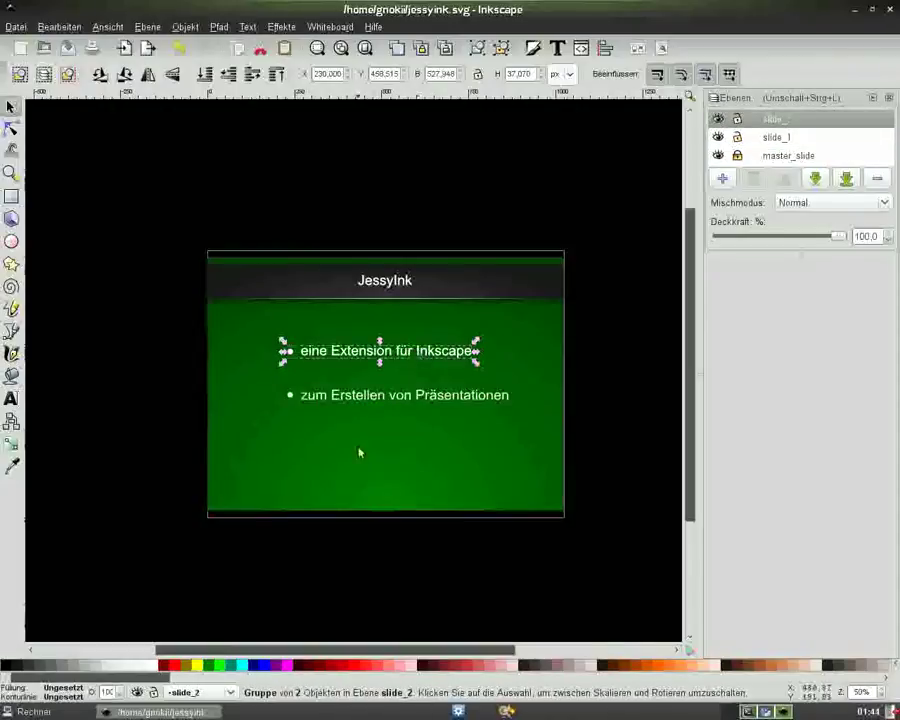
left_click(380, 395)
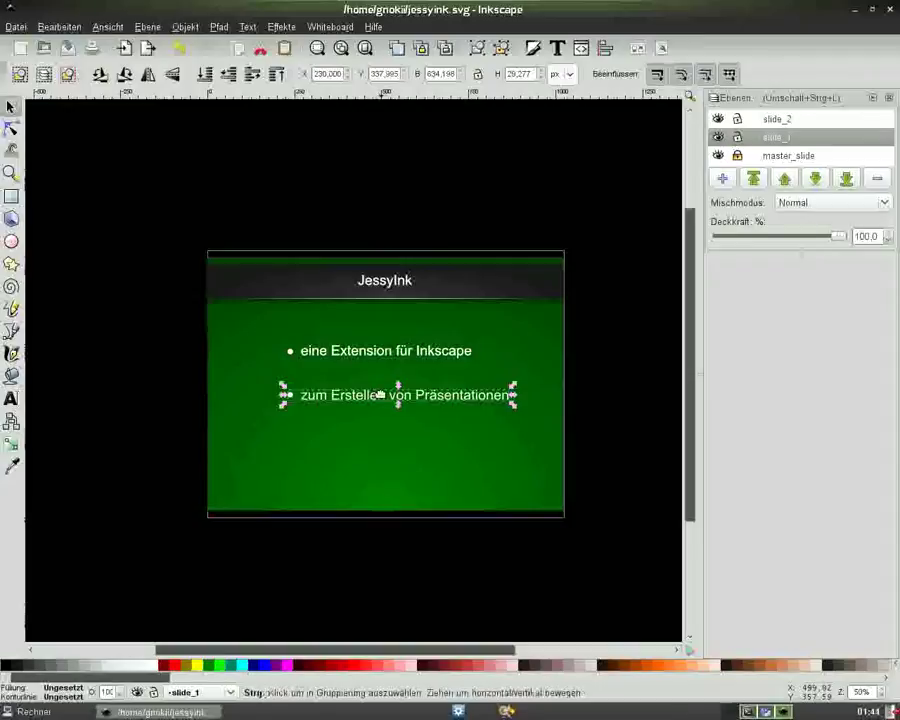
key("shift+Page_Up")
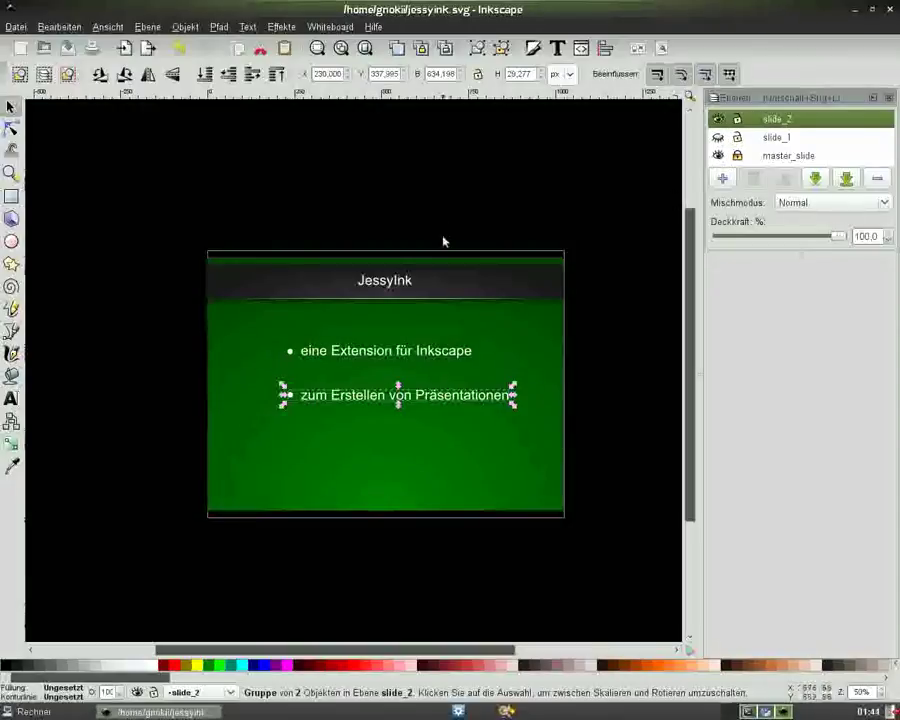
Step: Ungroup the first bullet and retype its text as 'erweitert SVG um Javascript'
left_click(385, 352)
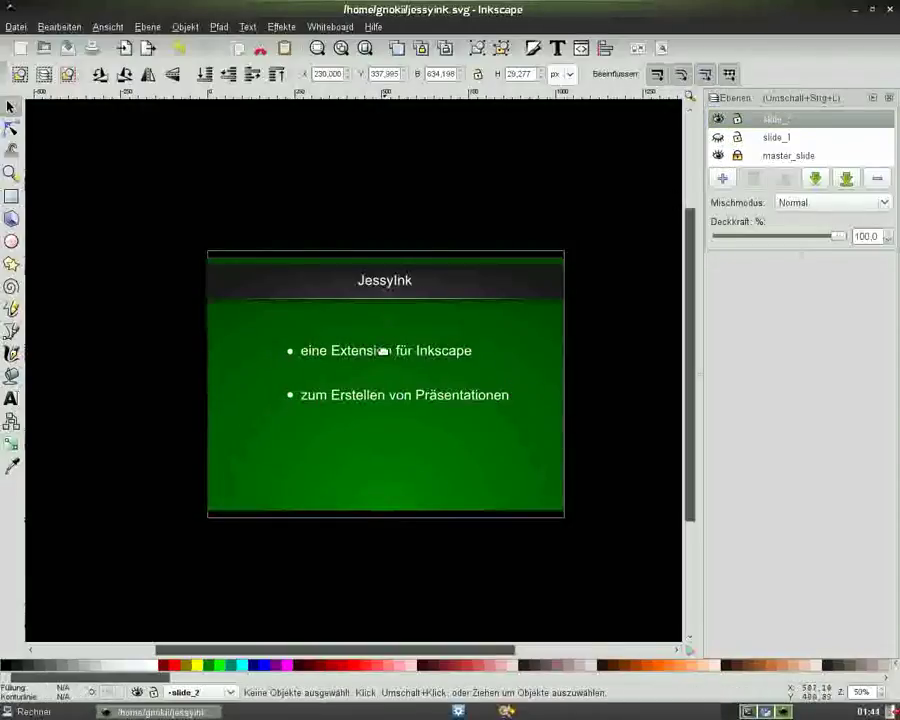
left_click(385, 352)
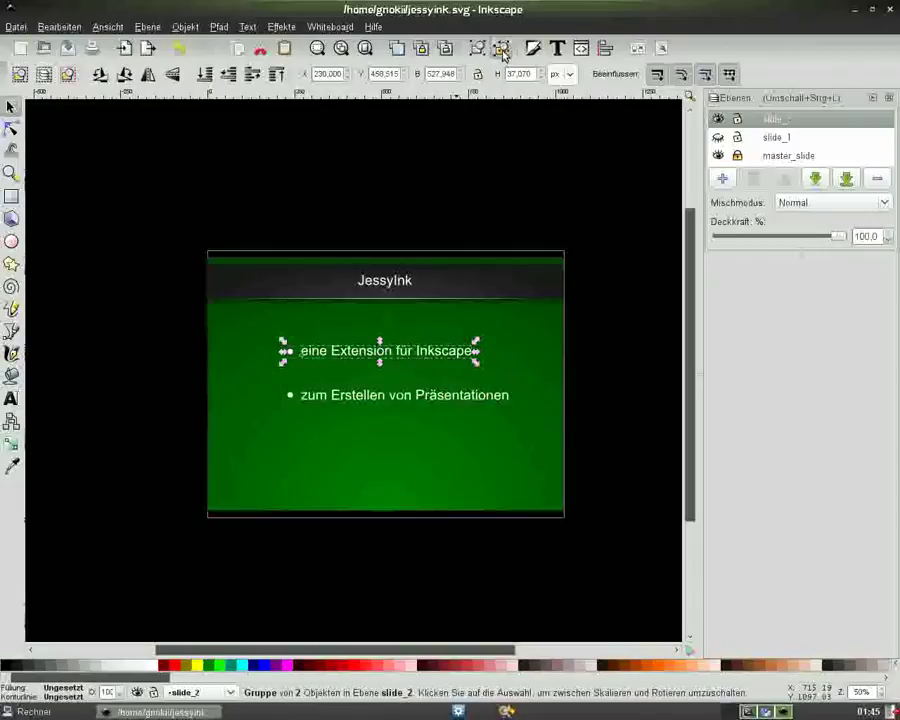
left_click(503, 50)
left_click(404, 162)
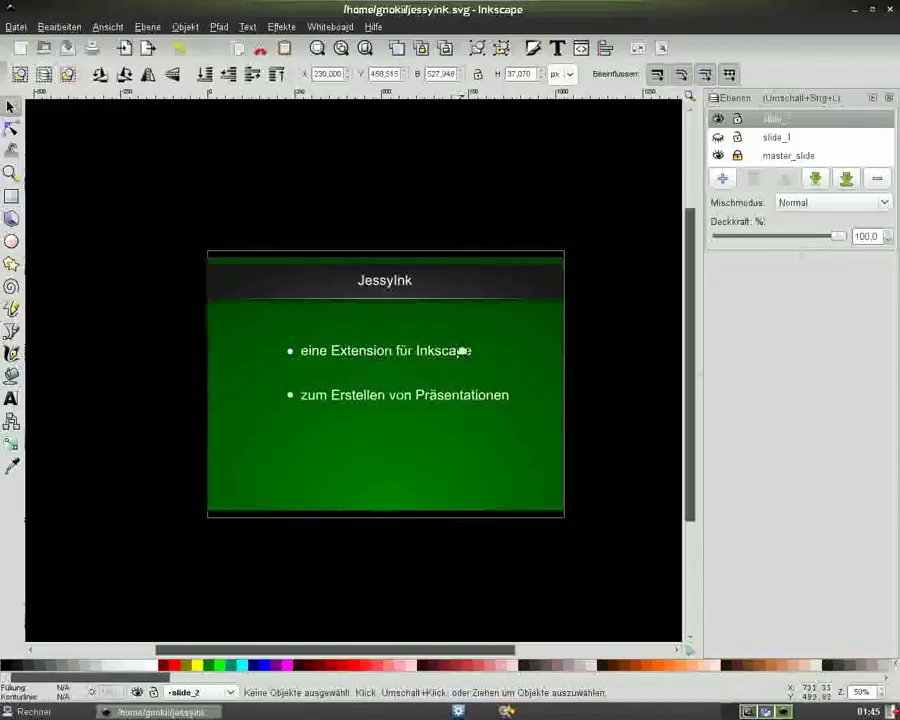
double_click(464, 349)
key("BackSpace")
key("BackSpace")
key("BackSpace")
key("BackSpace")
key("BackSpace")
key("BackSpace")
key("BackSpace")
key("BackSpace")
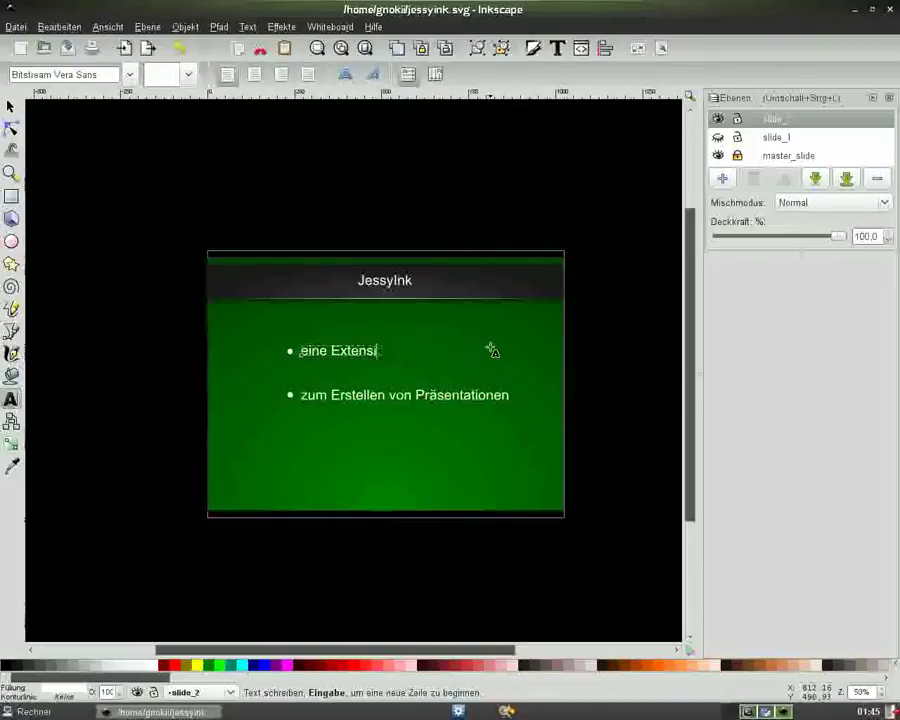
key("BackSpace")
key("BackSpace")
key("BackSpace")
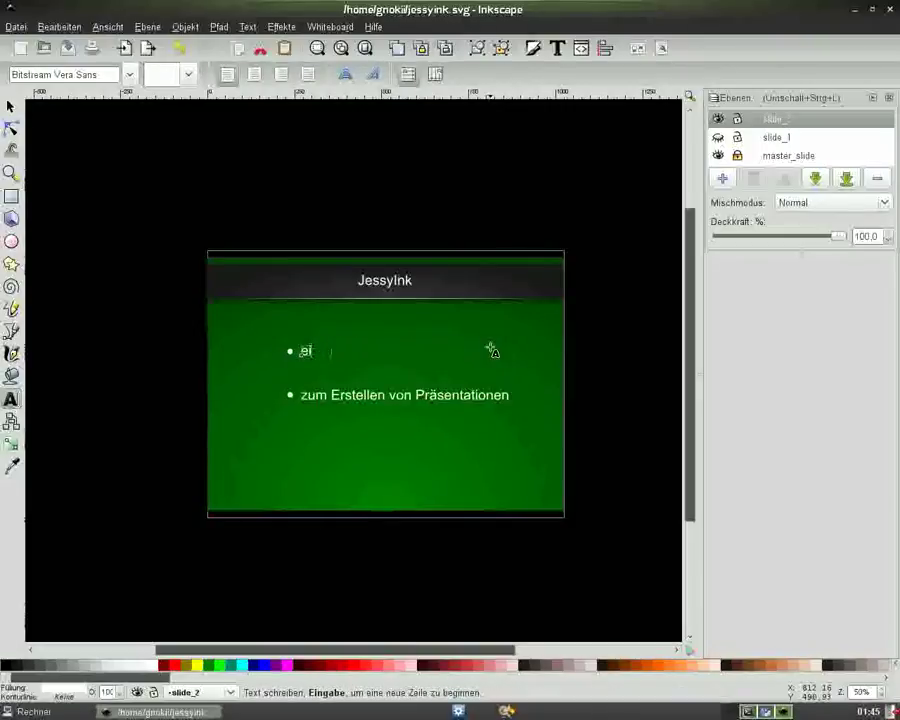
type("tert")
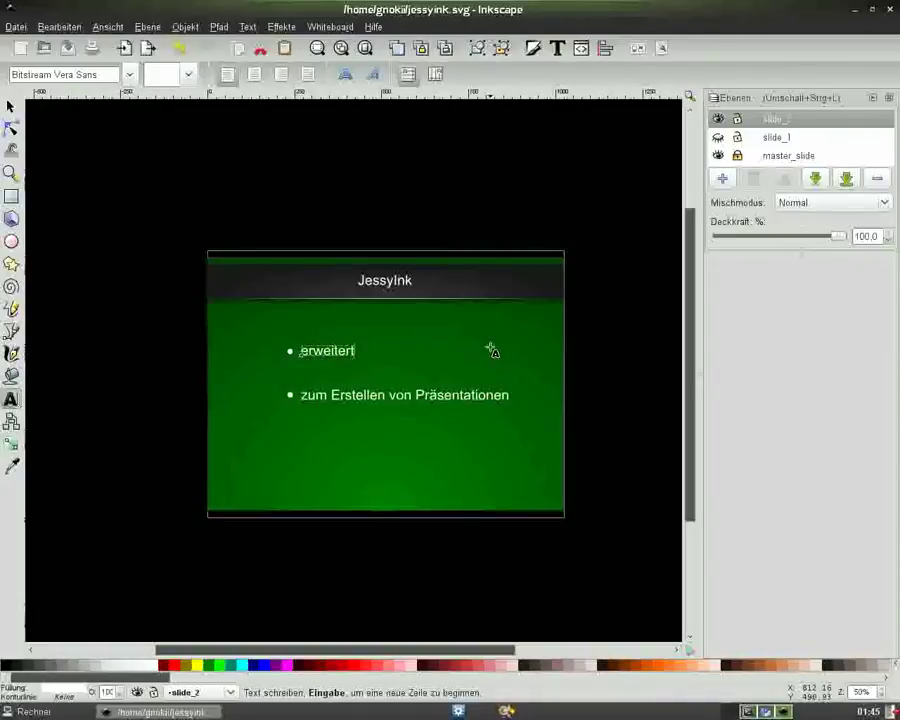
type(" SVG um Javascript")
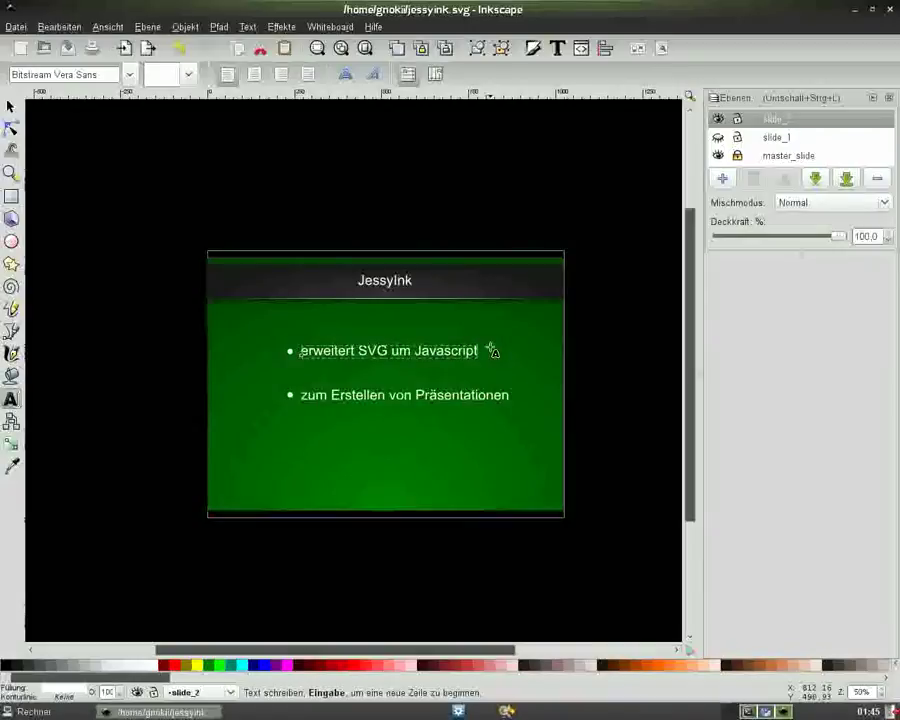
Step: Retype the second bullet's text as 'Darstellung einfach im Browser'
double_click(470, 395)
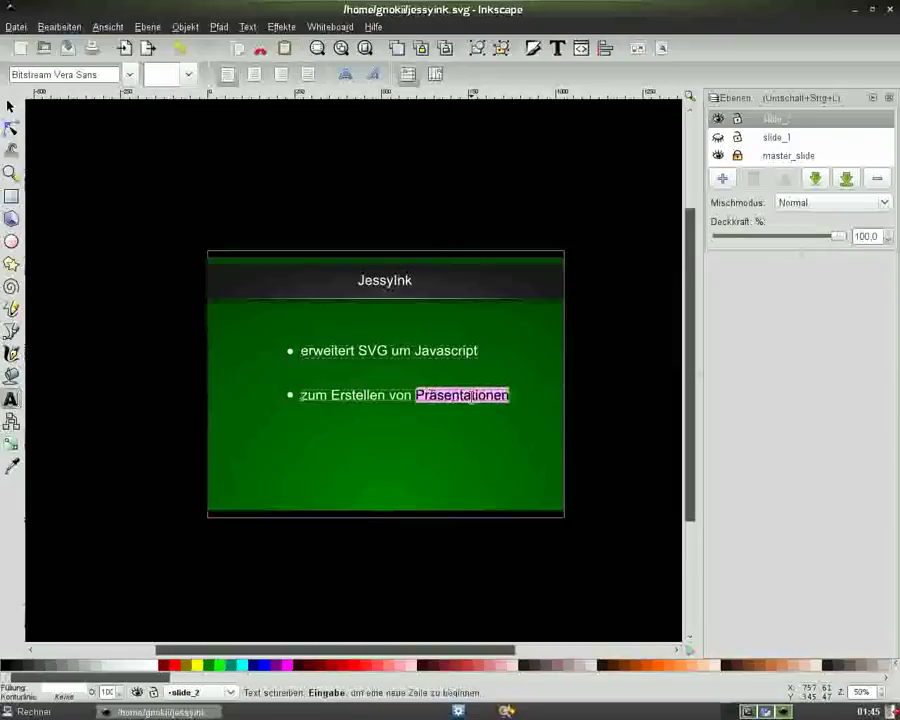
key("Escape")
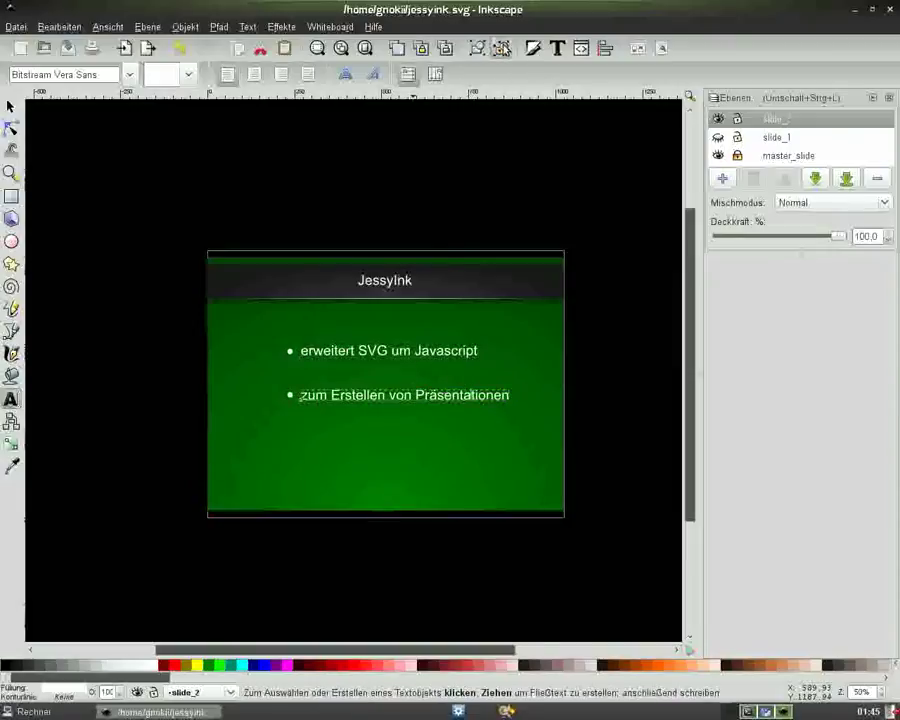
left_click(508, 395)
key("BackSpace")
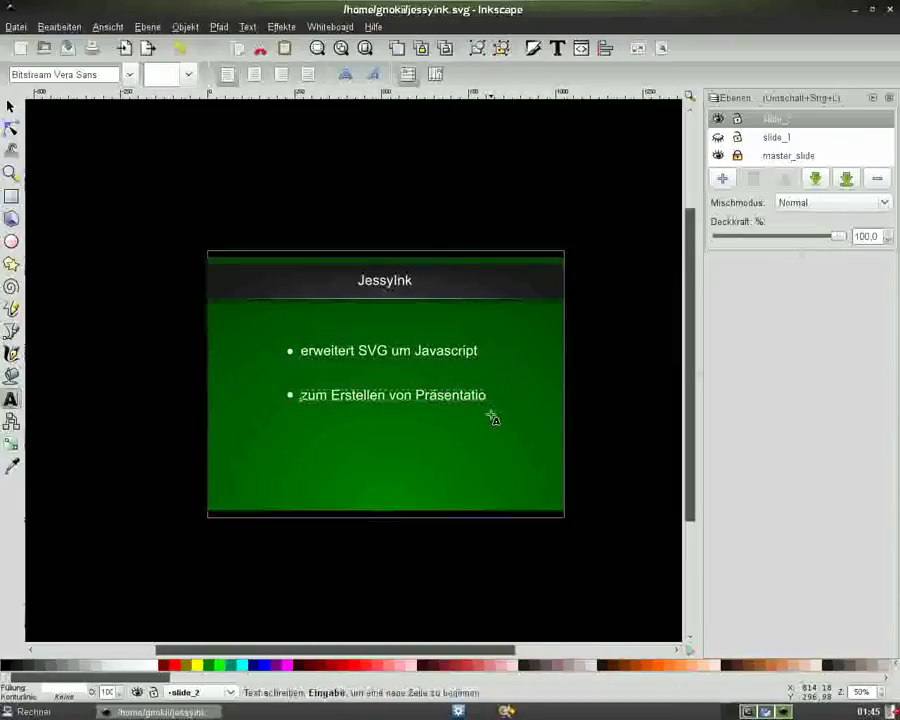
key("BackSpace")
key("BackSpace")
key("BackSpace")
key("BackSpace")
key("BackSpace")
key("BackSpace")
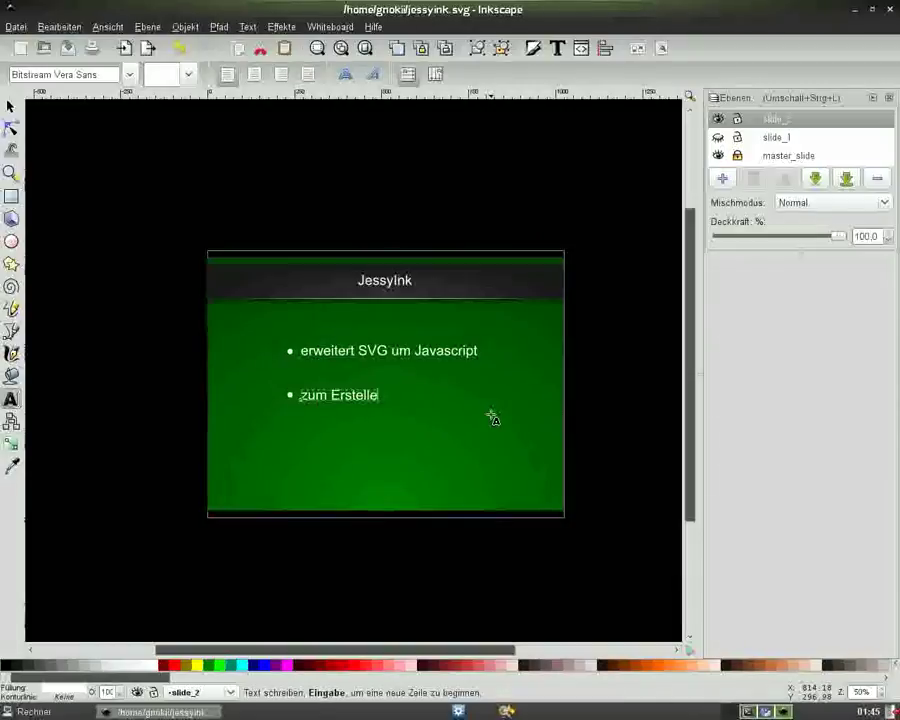
key("BackSpace")
key("BackSpace")
key("BackSpace")
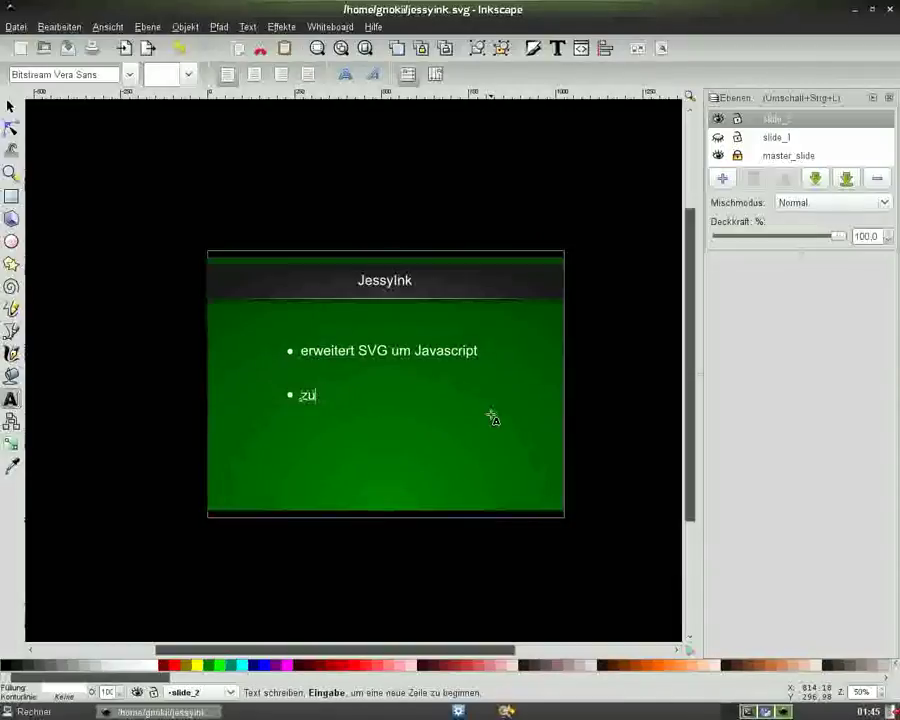
type("Darstellung einfach im Browser")
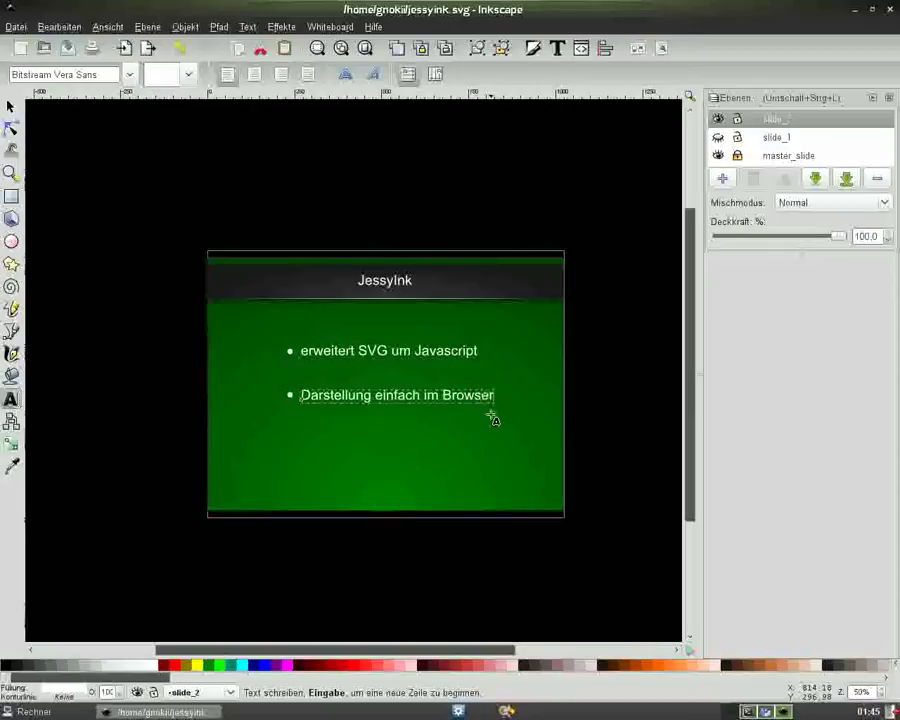
Step: Lock master_slide, add a layer named 'ende' above slide_2, and select master_slide
left_click(11, 106)
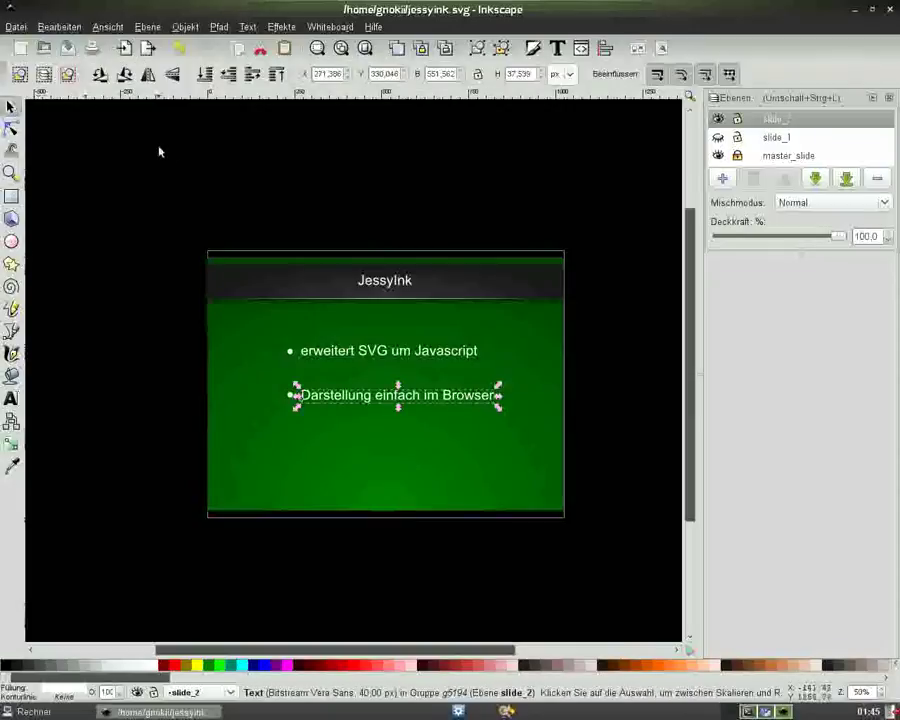
left_click(291, 169)
left_click(740, 155)
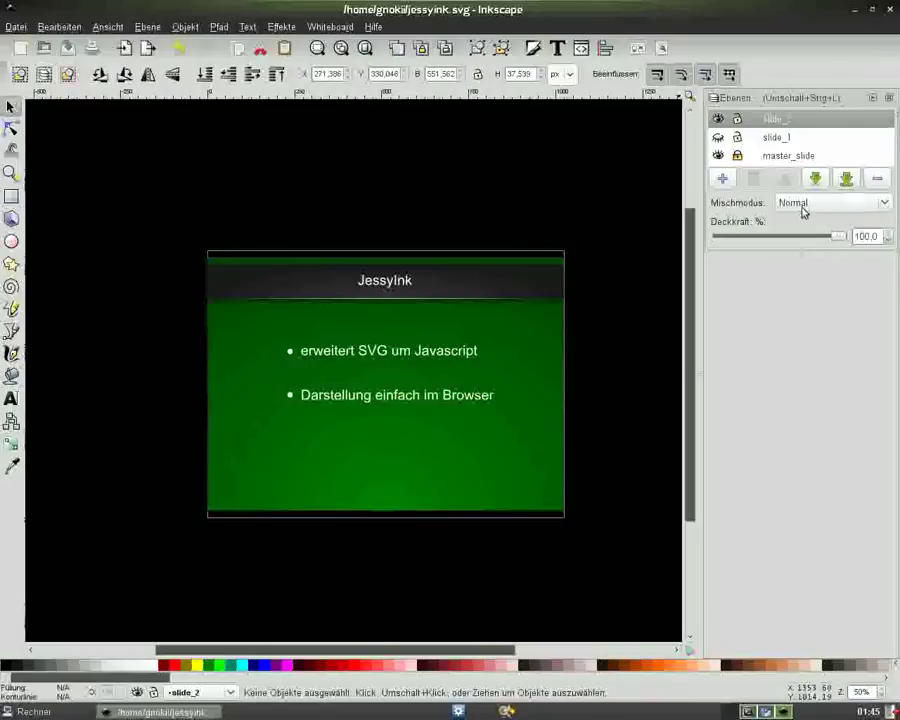
left_click(724, 181)
type("ende")
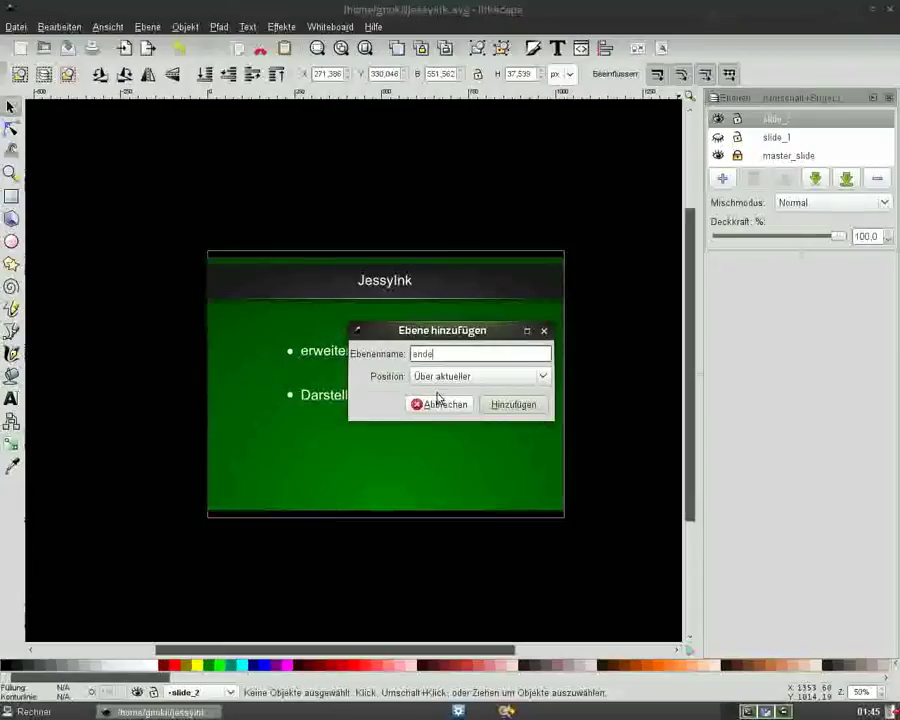
left_click(506, 405)
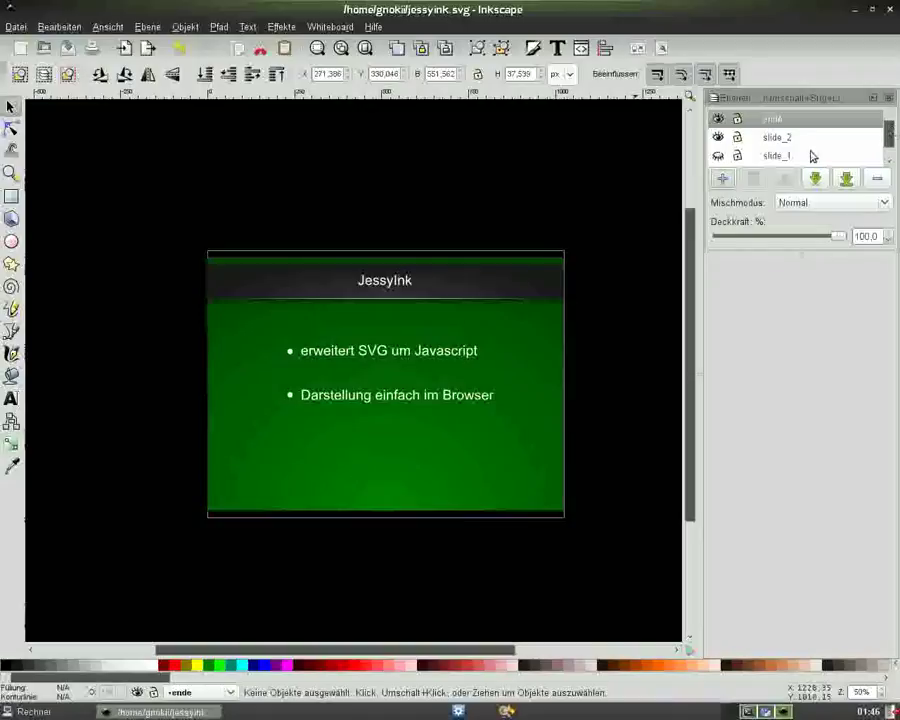
left_click_drag(893, 133, 893, 155)
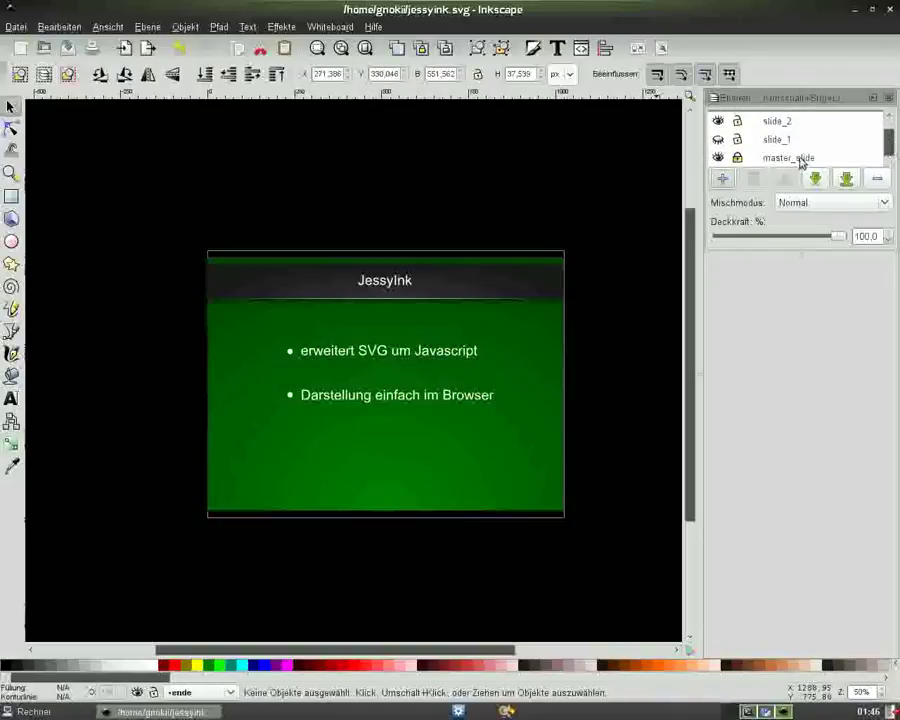
left_click(796, 157)
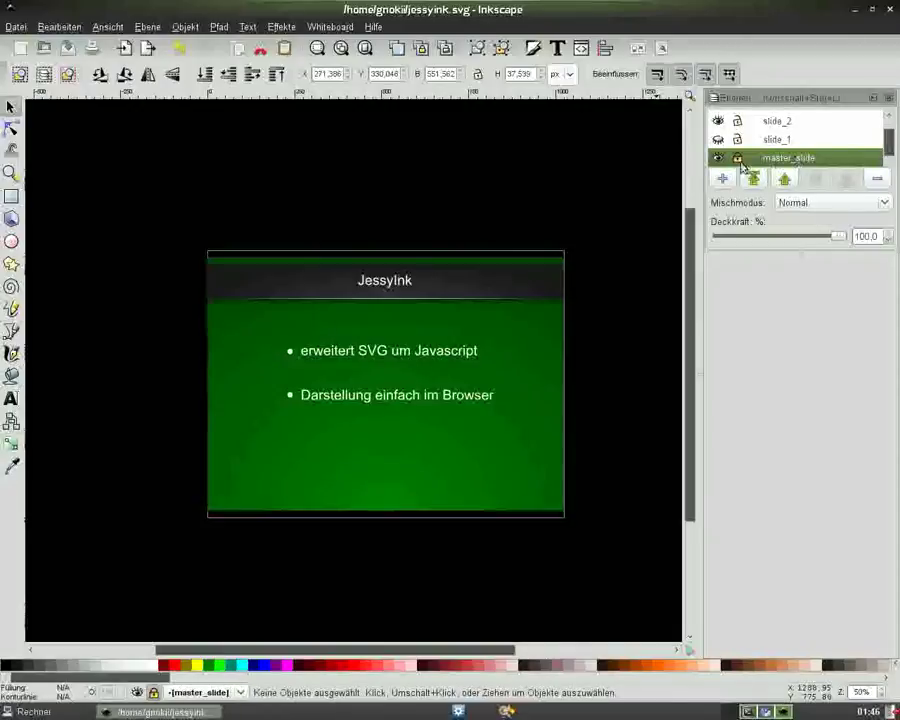
Step: Select the master slide's green background rectangle and test raising and lowering its stacking order
left_click(557, 332)
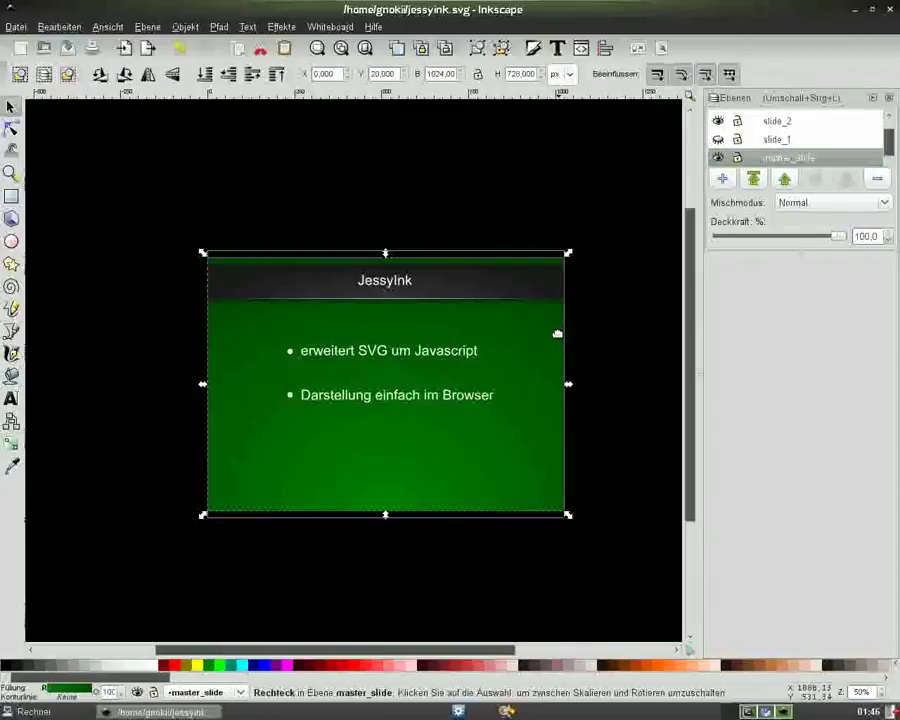
key("ctrl")
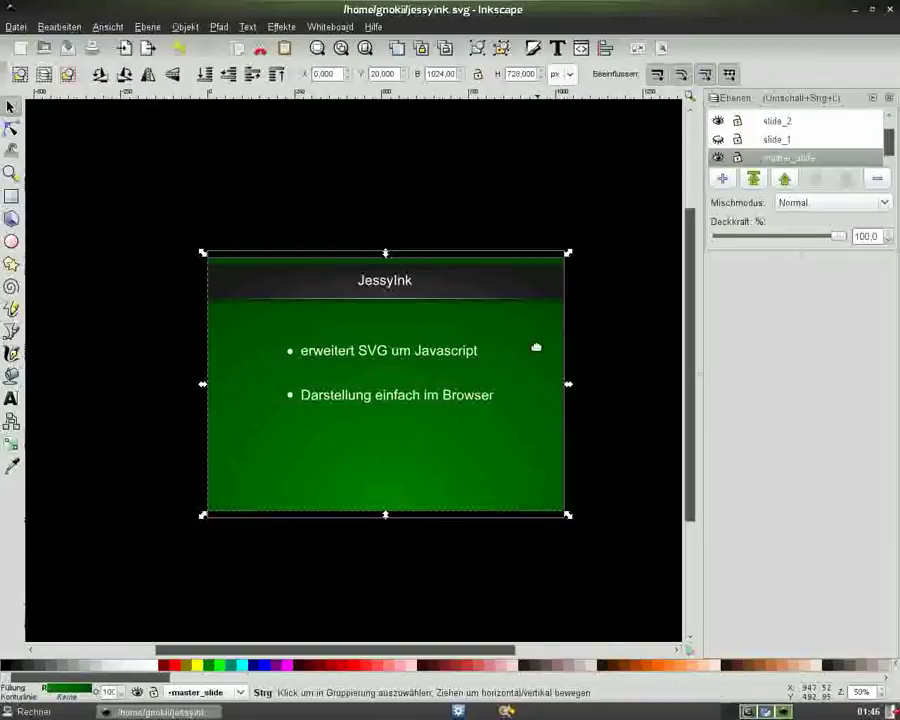
key("Page_Up")
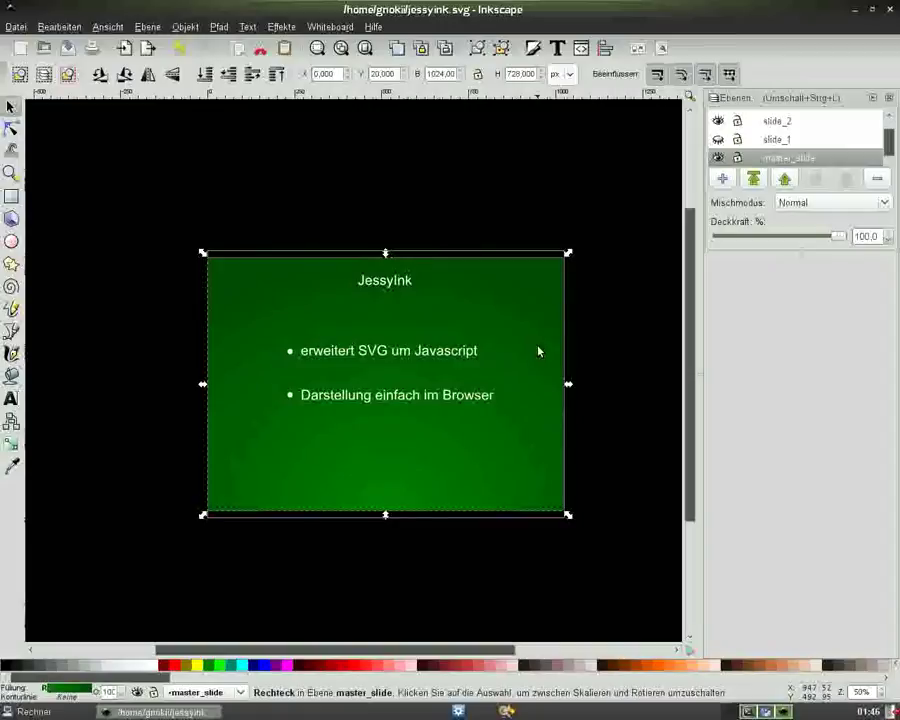
key("ctrl")
key("Page_Down")
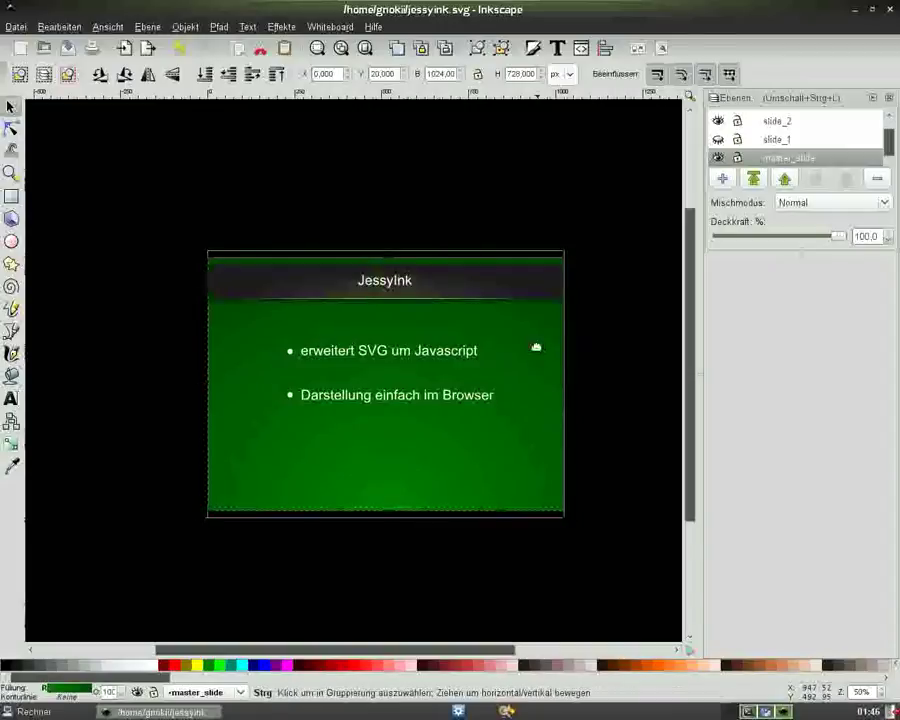
key("Escape")
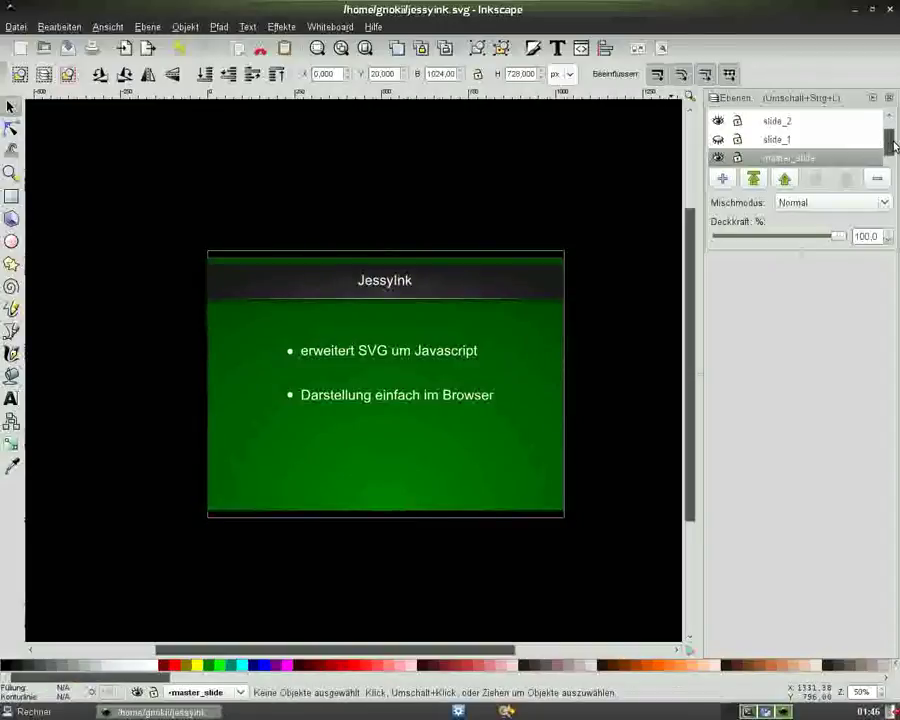
Step: Make 'ende' the current layer and paste the green background there in its original position
left_click_drag(889, 147, 889, 124)
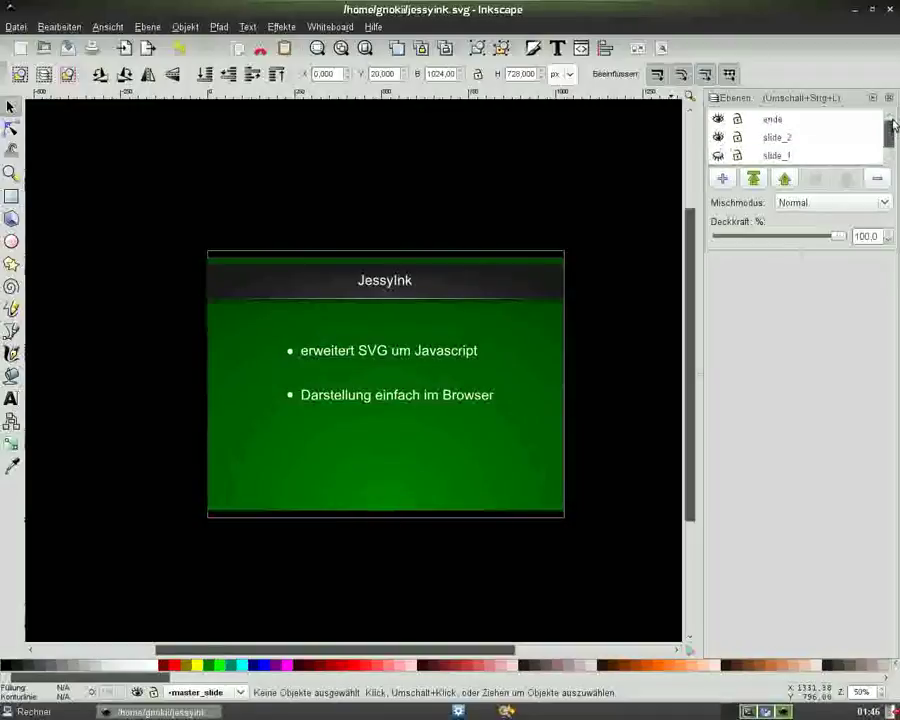
left_click(761, 121)
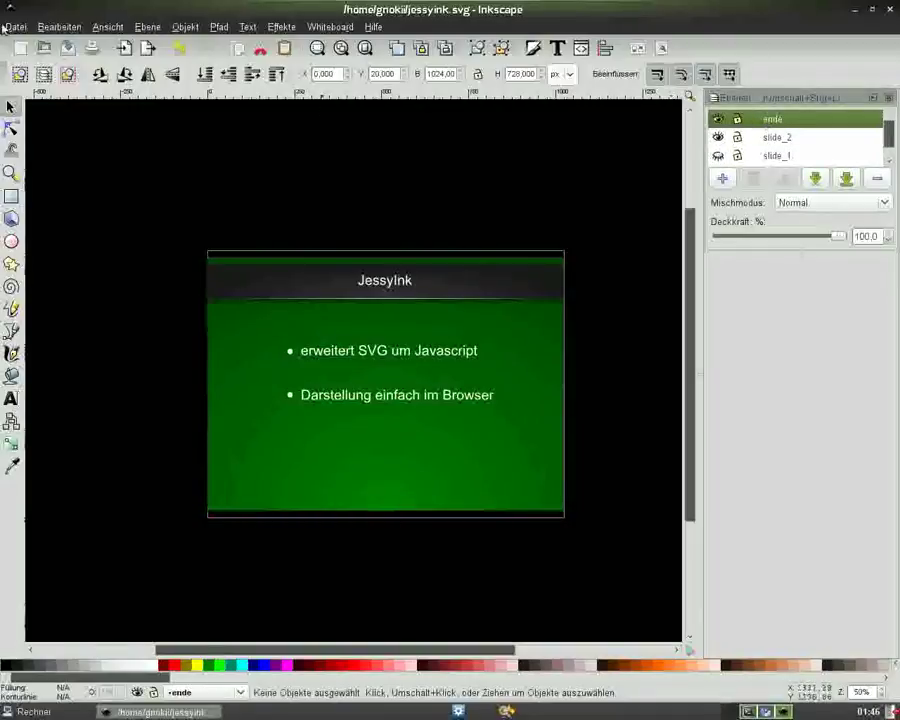
left_click(55, 26)
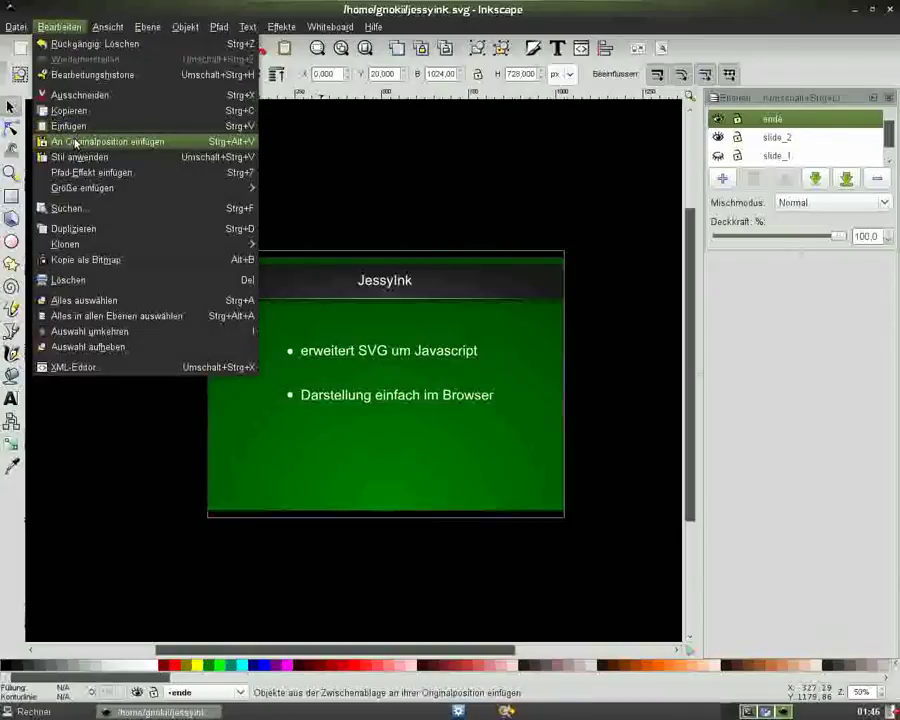
left_click(75, 143)
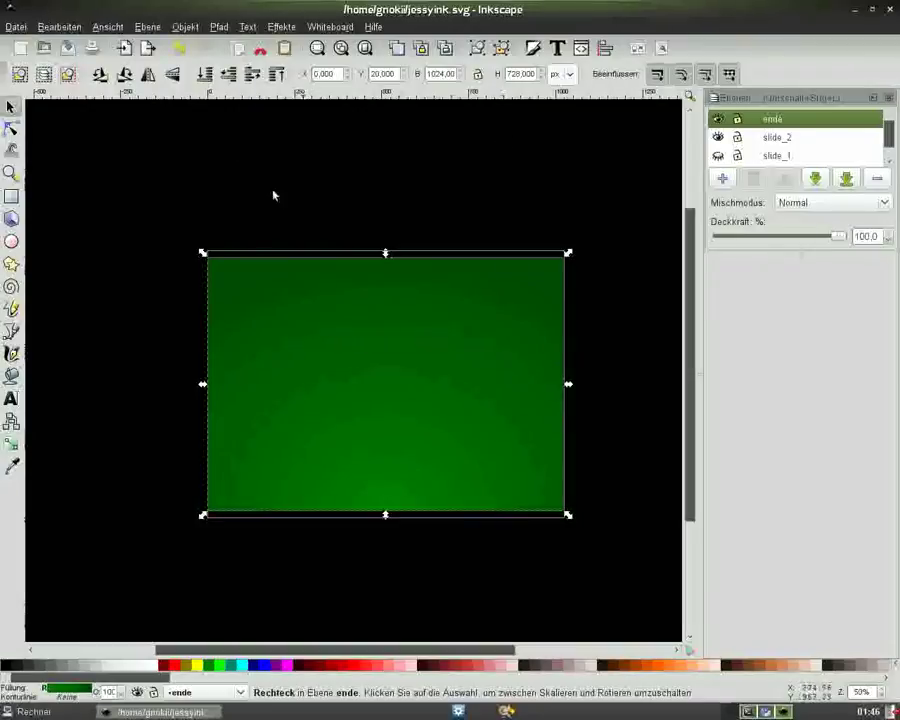
left_click(167, 198)
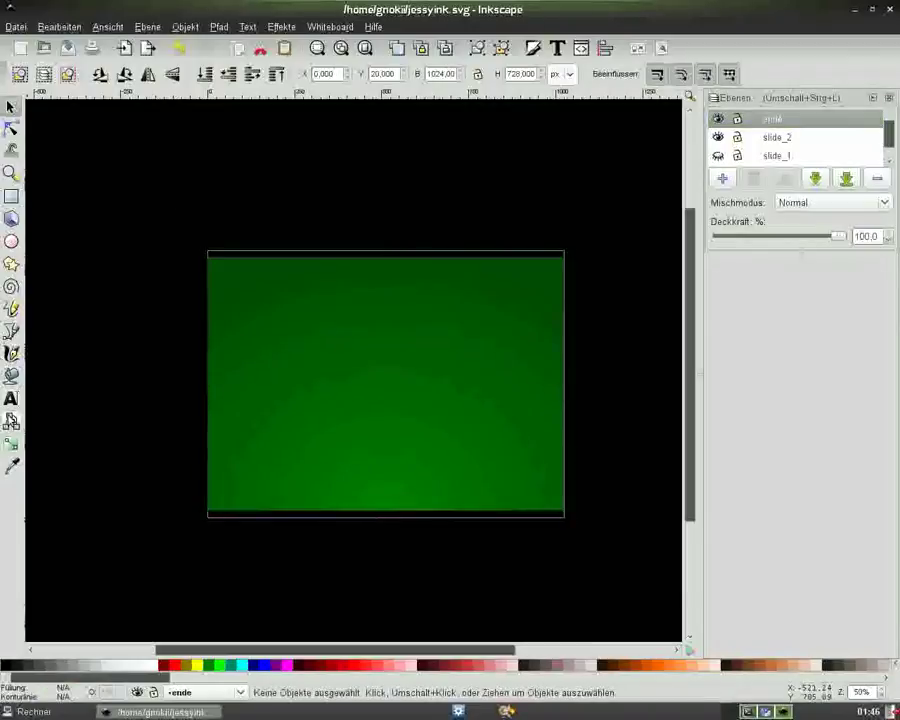
Step: Add the text 'Noch Fragen' mid-slide and colour it white from the palette
left_click(11, 398)
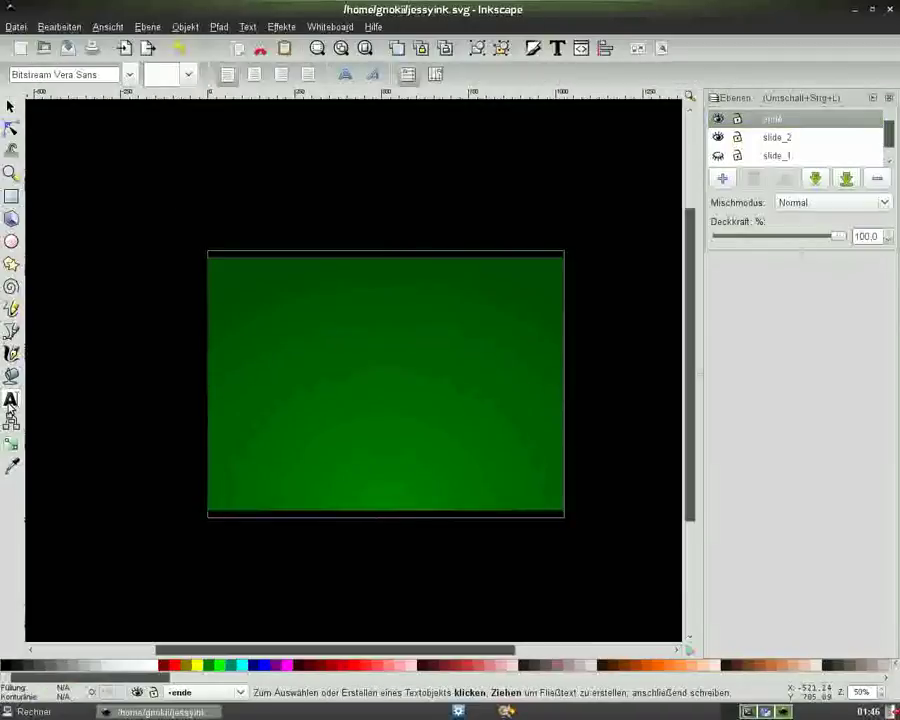
left_click(353, 437)
type("Noch Fragen")
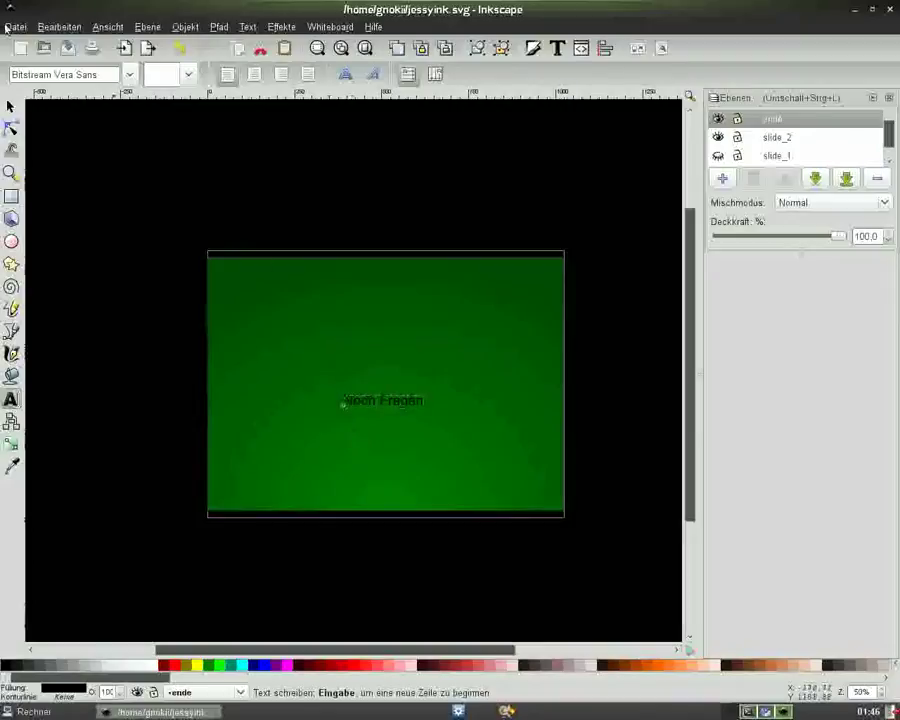
left_click(11, 107)
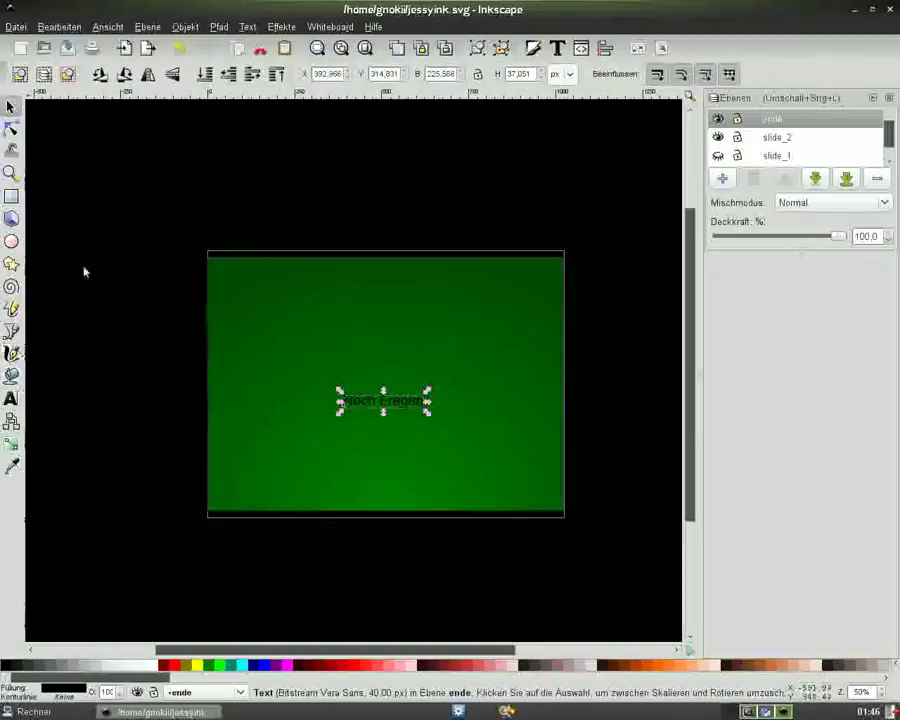
left_click(152, 668)
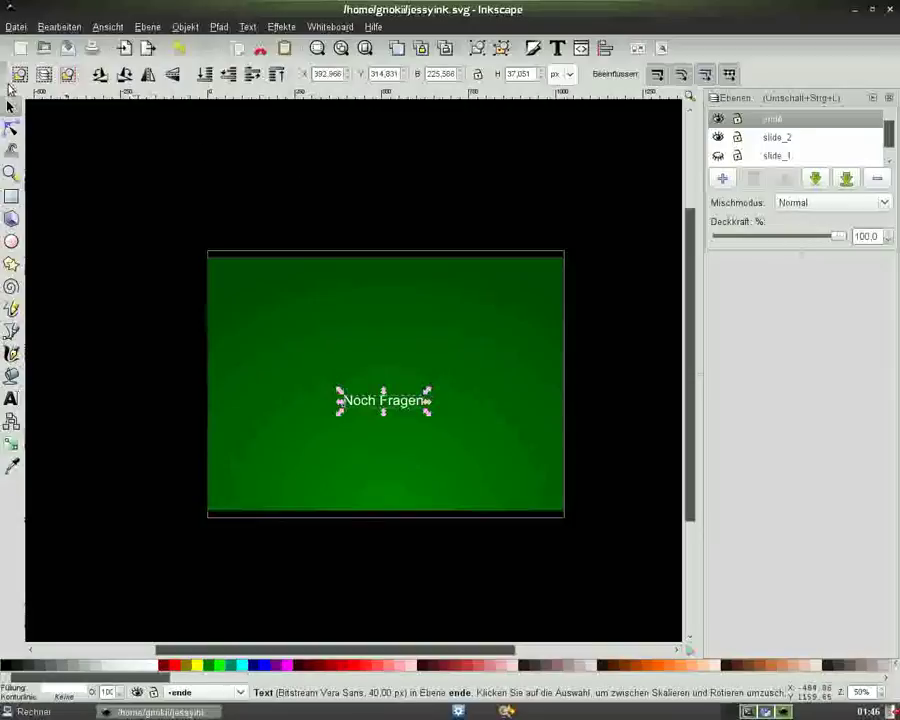
left_click(14, 397)
Step: Make 'Noch Fragen' bold and scale it to about twice its size
left_click(345, 74)
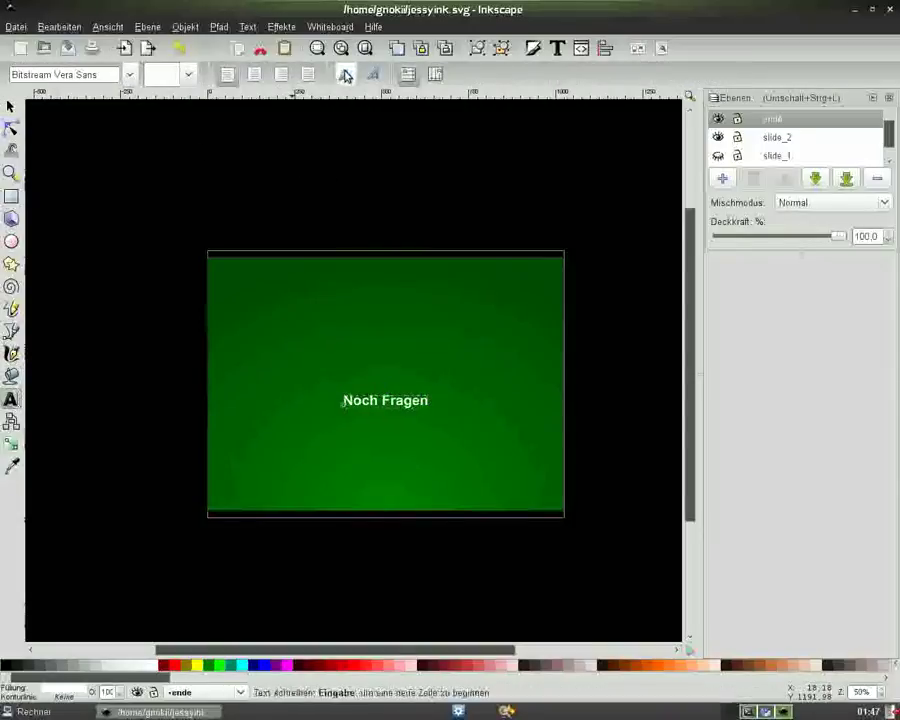
key("F1")
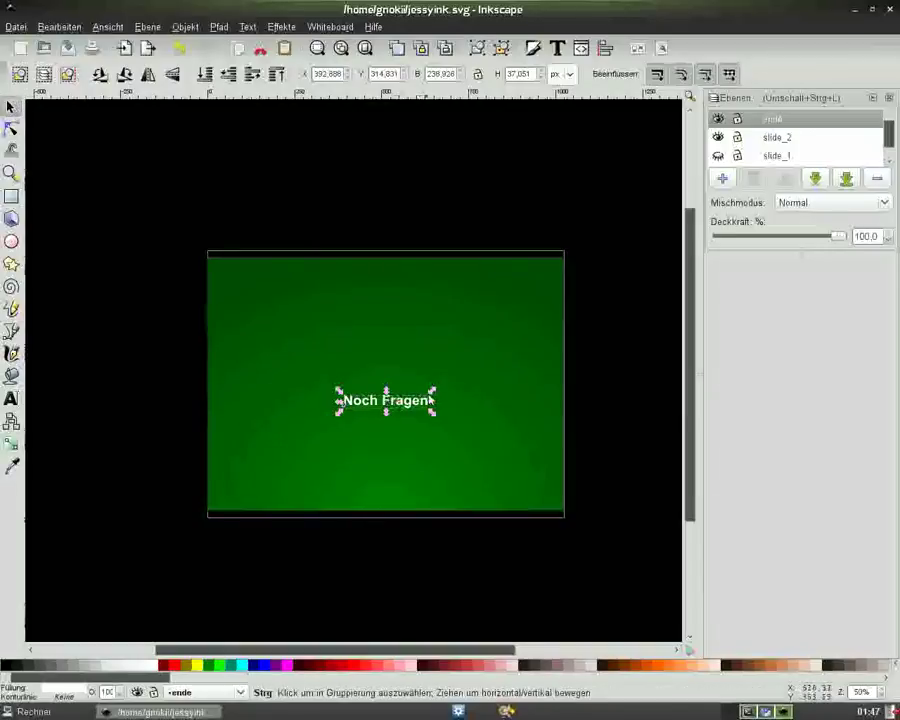
left_click_drag(430, 393, 527, 377)
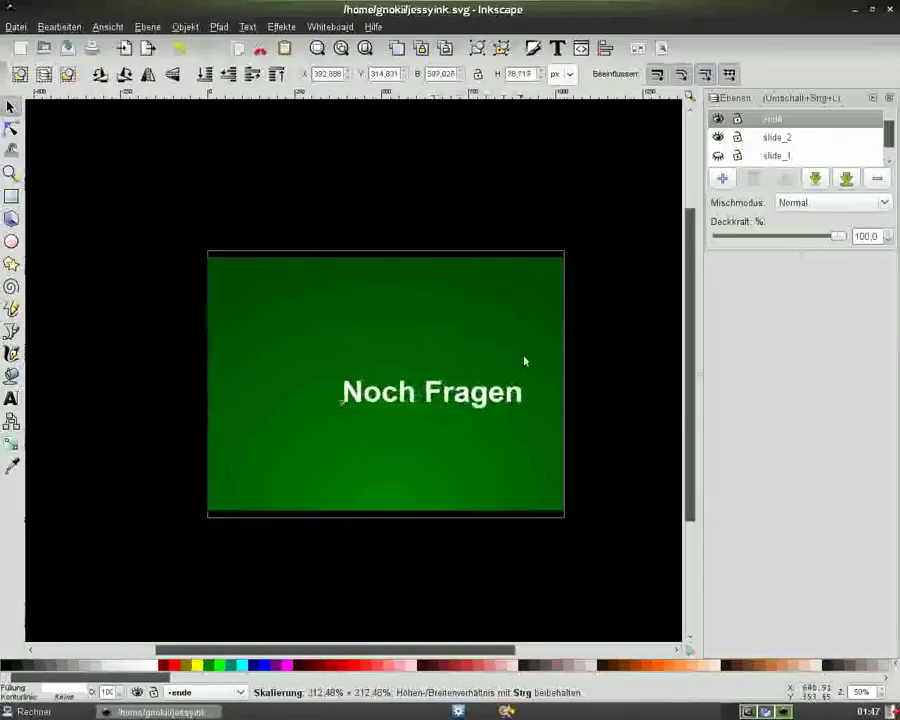
left_click_drag(430, 393, 388, 363)
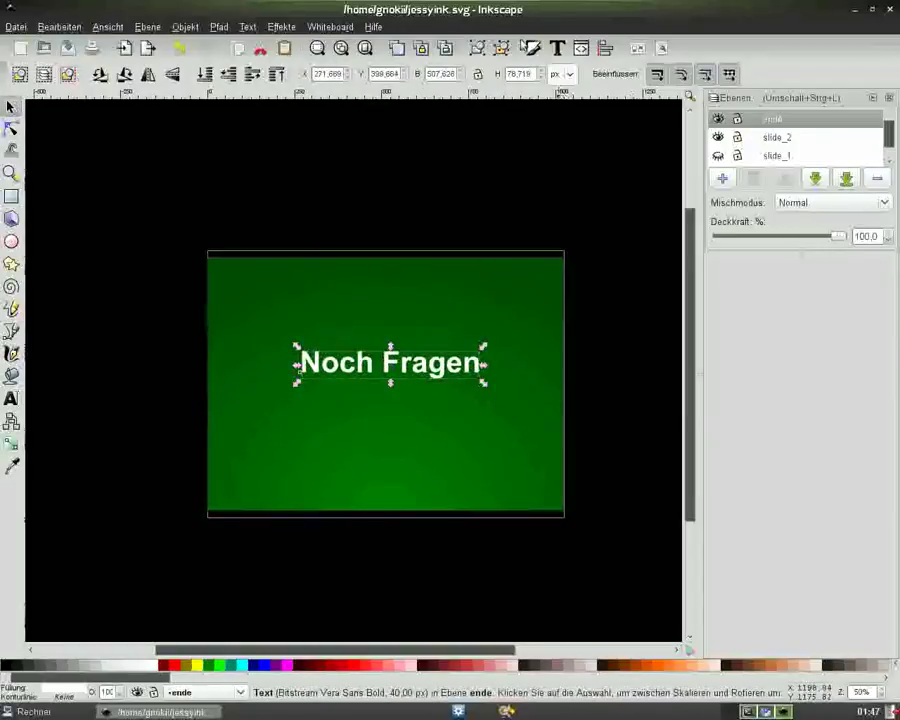
Step: Centre 'Noch Fragen' horizontally and vertically relative to the page, then place a text cursor above it
left_click(630, 50)
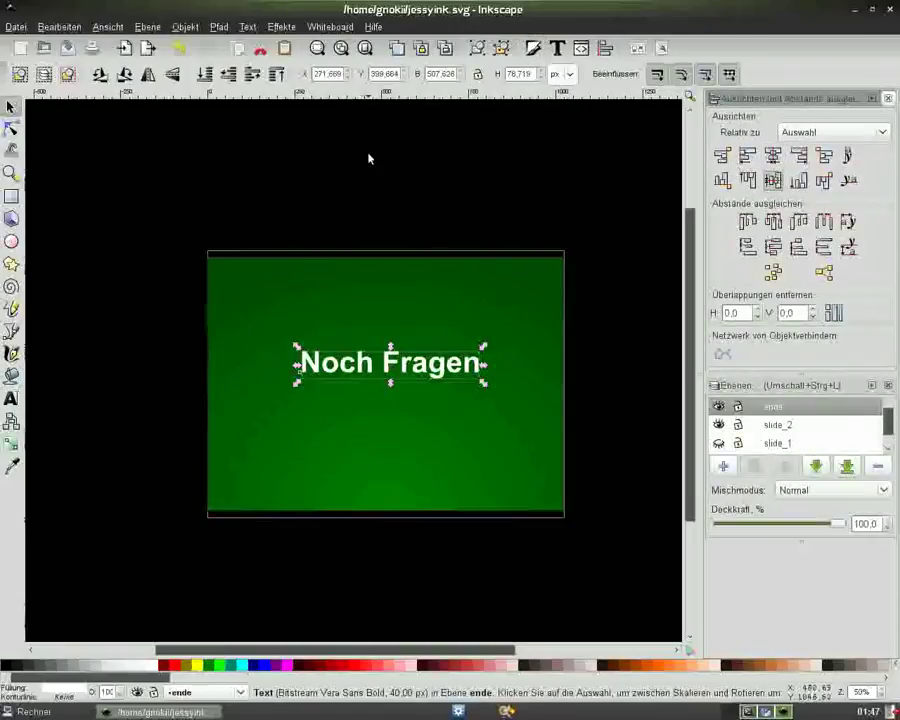
left_click(813, 133)
left_click(797, 96)
left_click(772, 155)
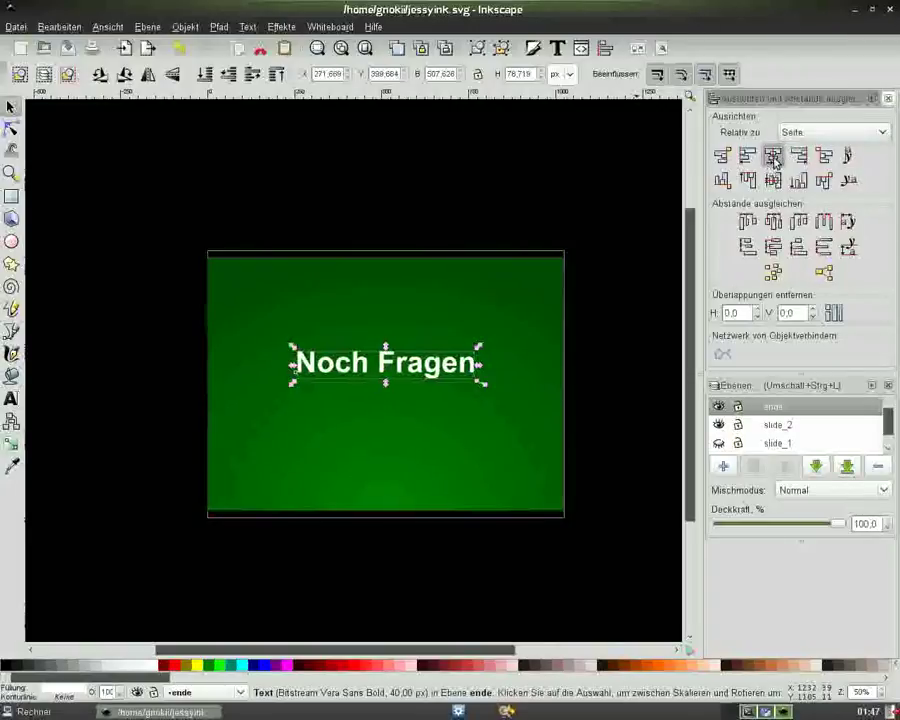
left_click(772, 180)
left_click(886, 98)
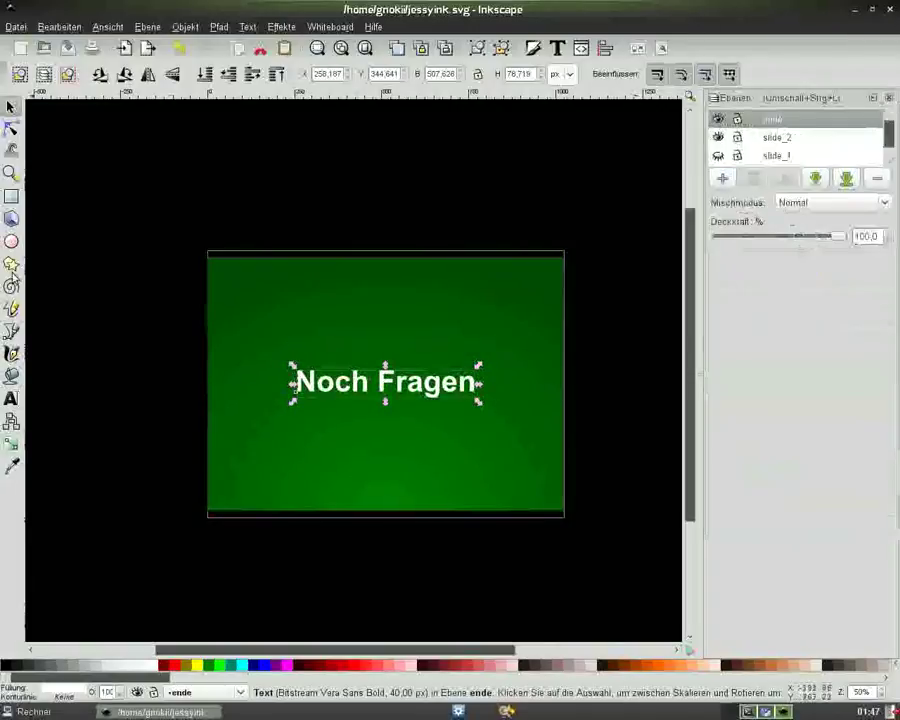
left_click(12, 399)
left_click(356, 313)
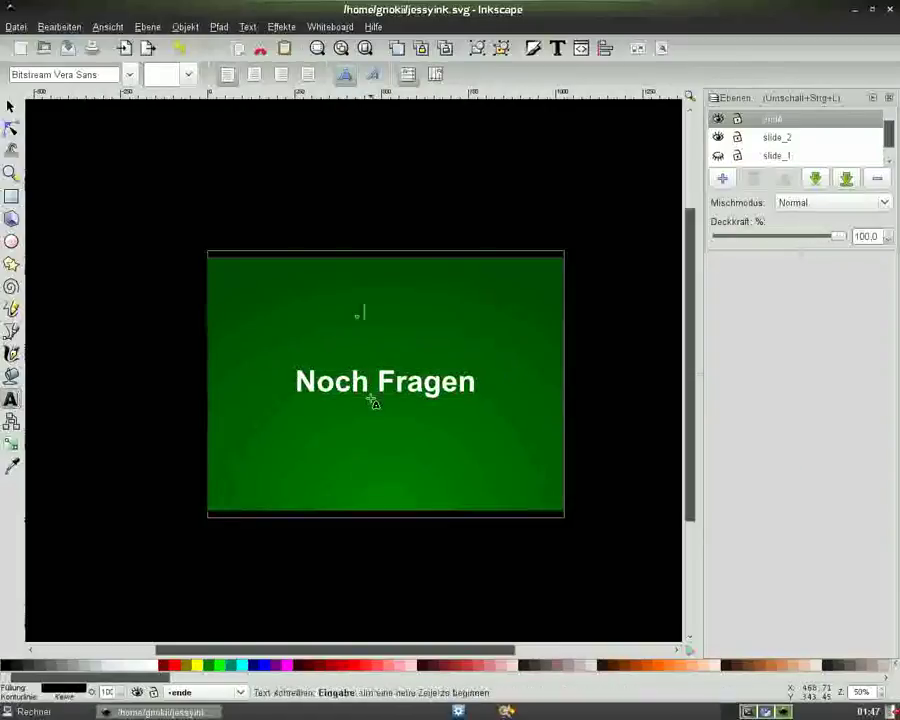
Step: Type a '?' and enlarge it so it overlaps the Noch Fragen text
left_click(356, 312)
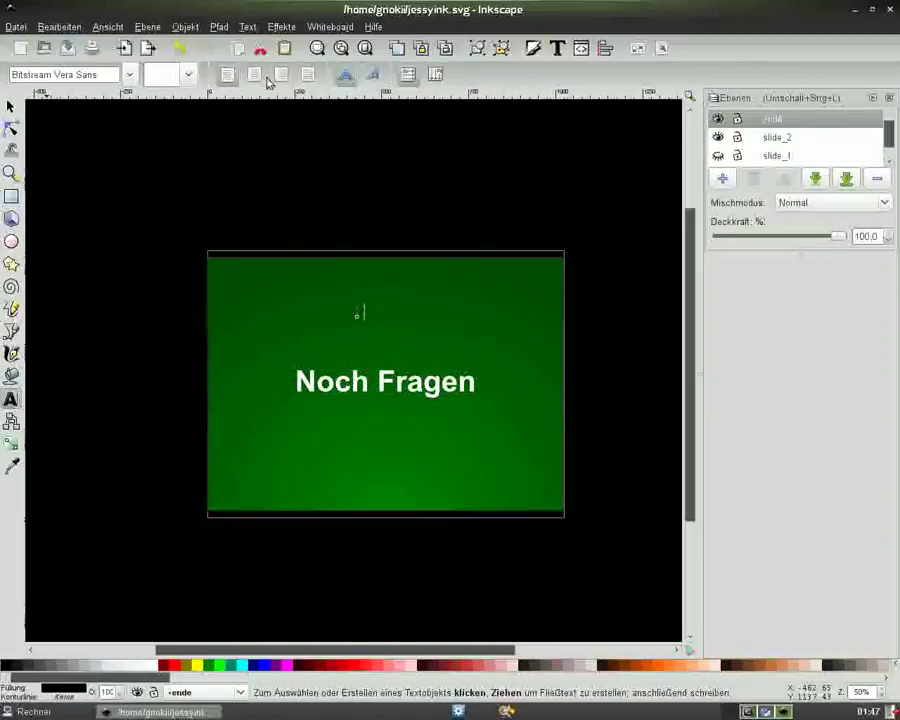
key("F1")
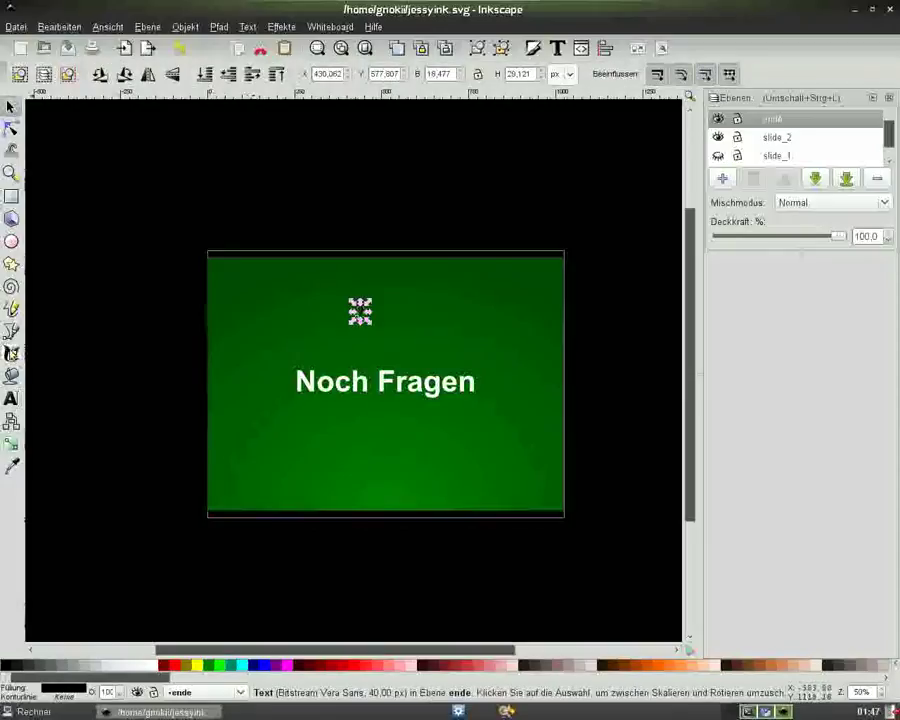
left_click(10, 398)
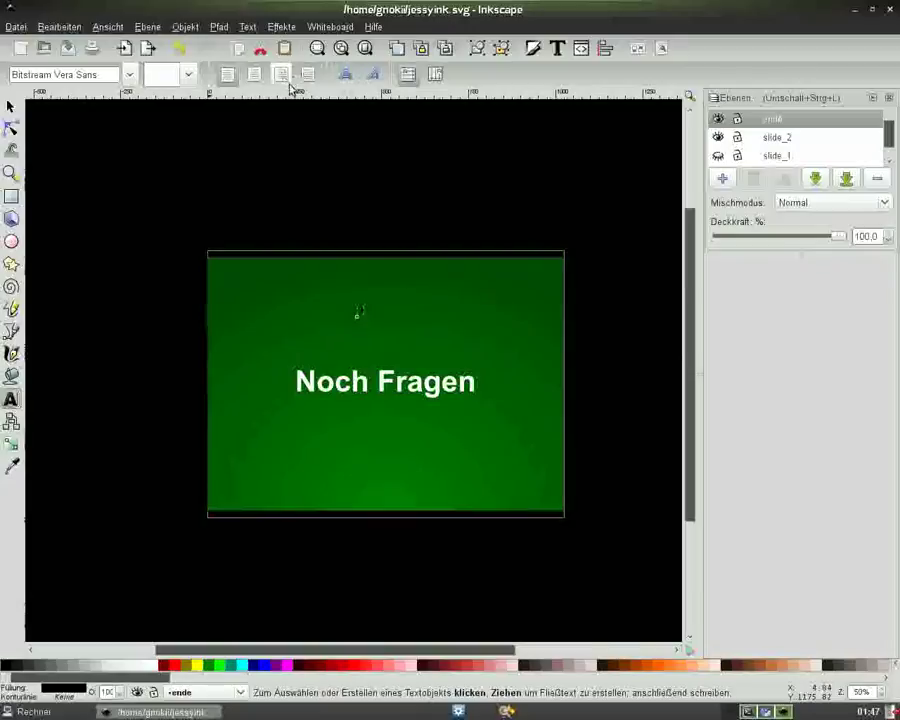
left_click(361, 312)
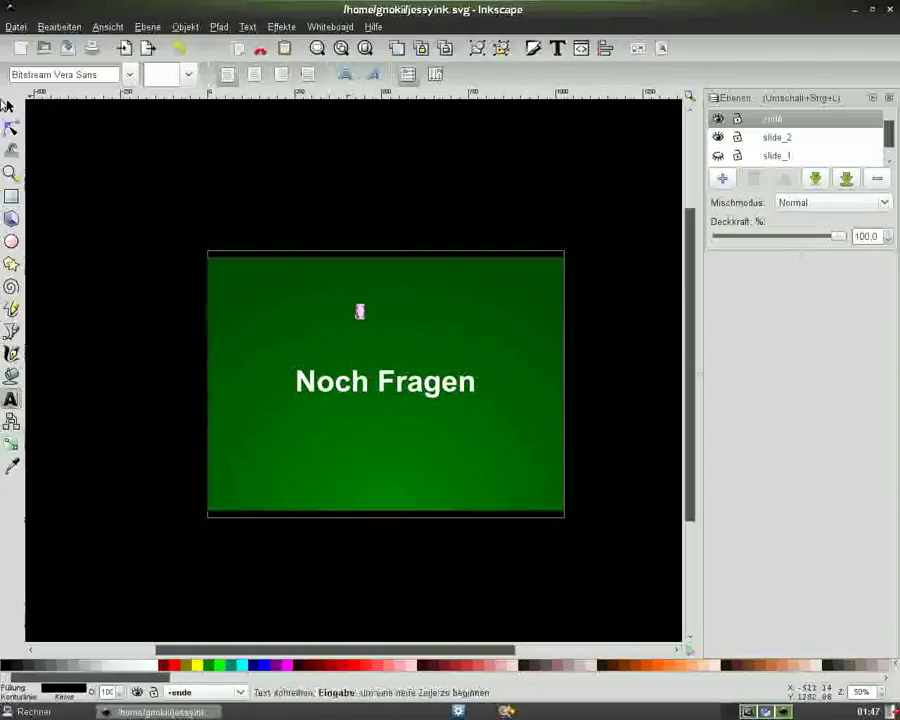
left_click(10, 105)
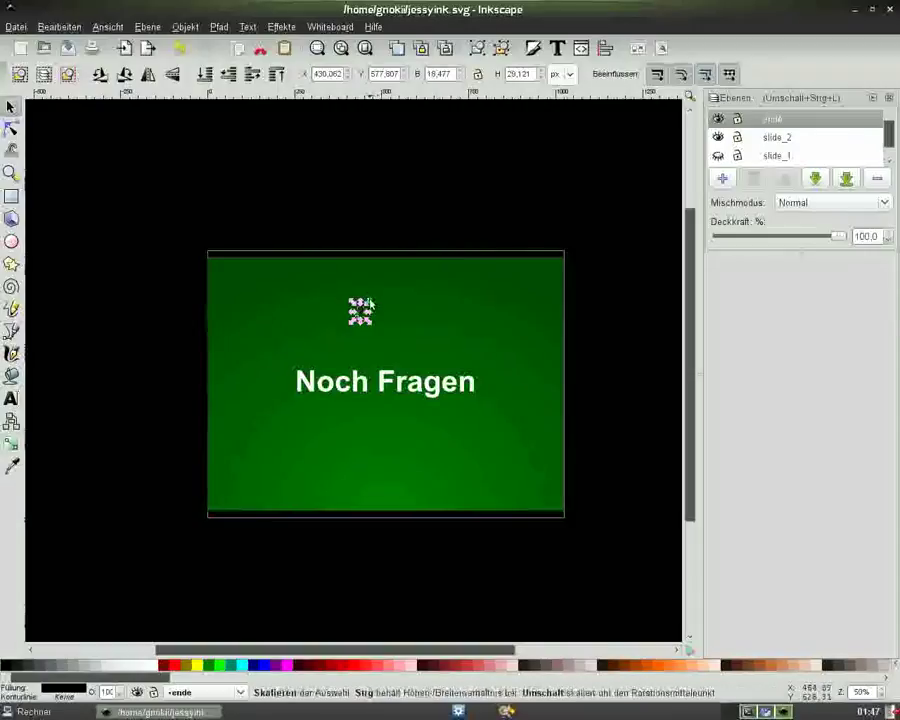
left_click_drag(376, 300, 448, 259)
mouse_move(379, 294)
left_mouse_down()
mouse_move(373, 397)
mouse_move(426, 320)
left_mouse_up()
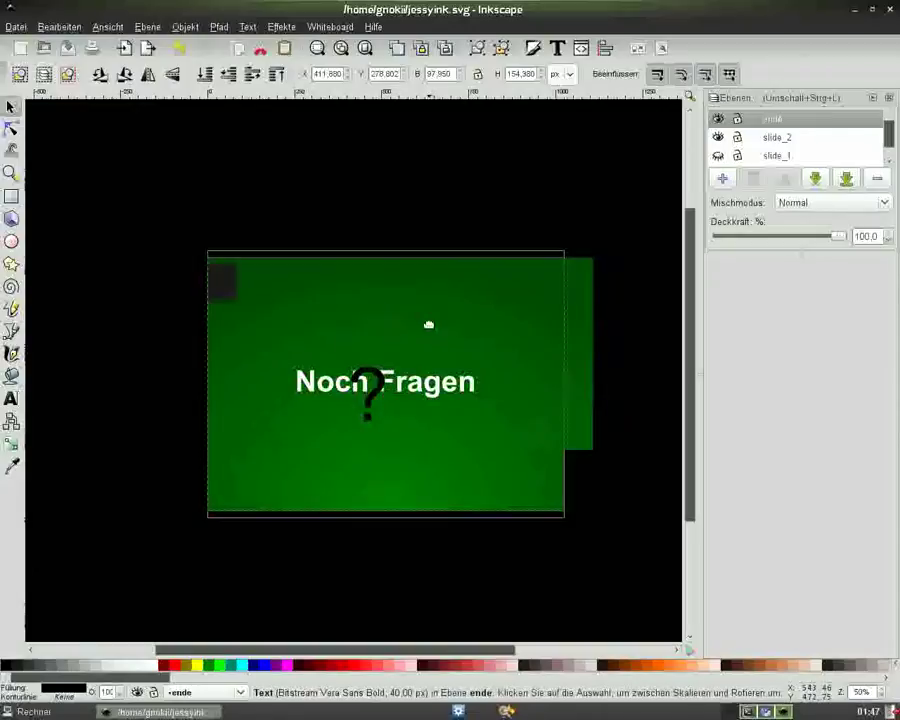
left_click(180, 47)
left_click(372, 380)
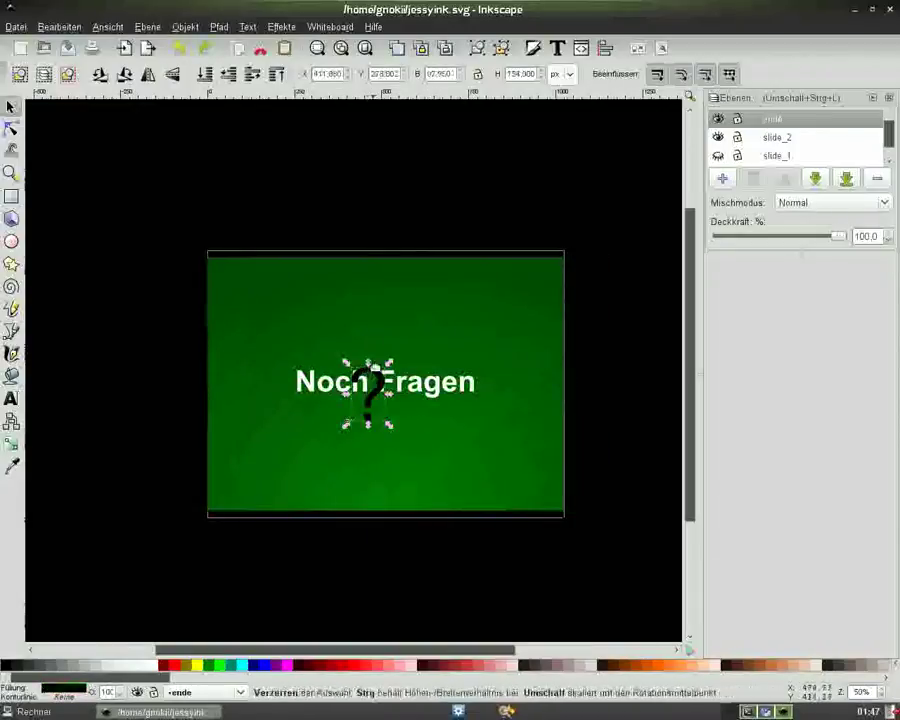
left_click_drag(390, 363, 435, 329)
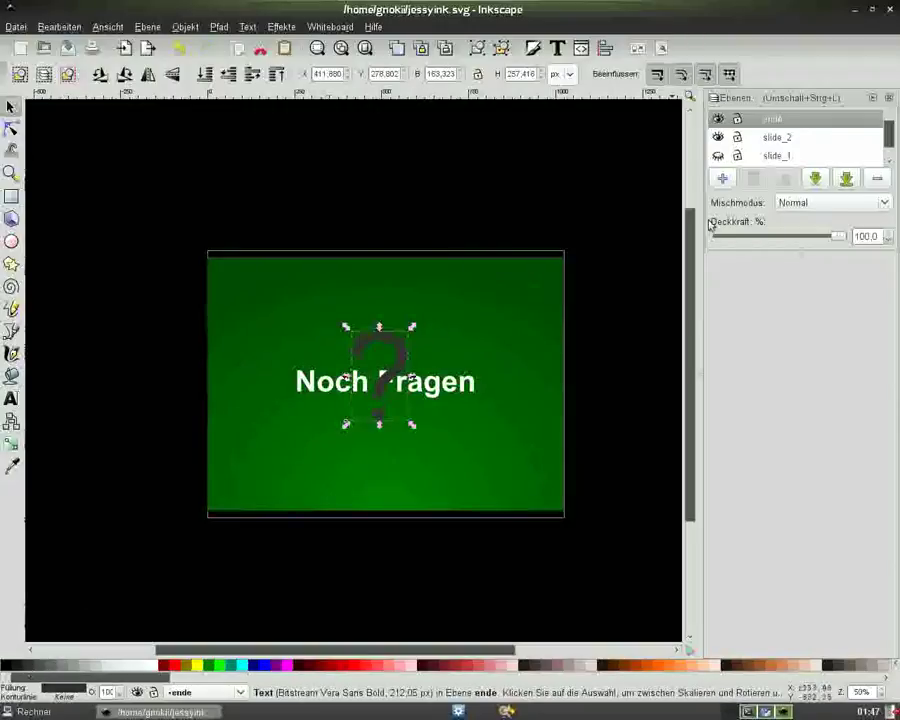
Step: Lower the question mark's alpha so it looks faint, and tilt it slightly
left_click(534, 49)
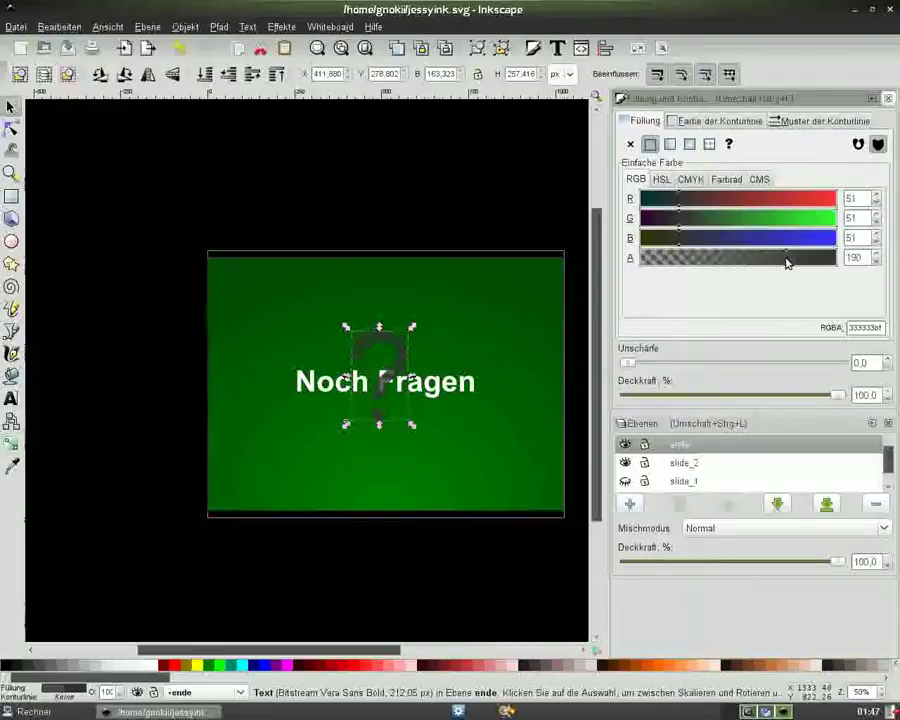
key("ctrl+shift+f")
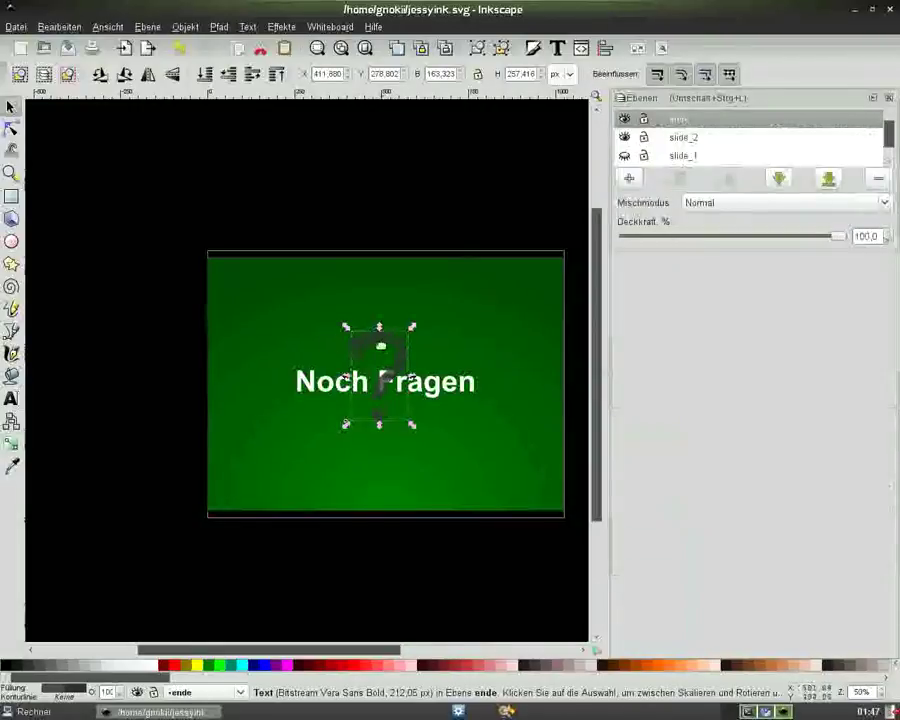
left_click_drag(414, 331, 430, 340)
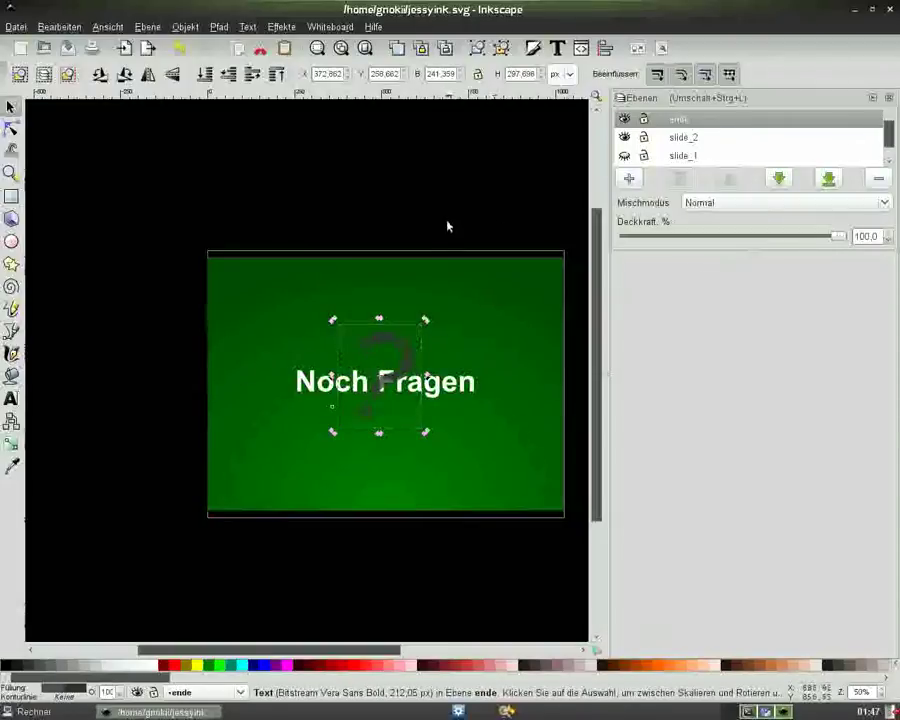
left_click(370, 177)
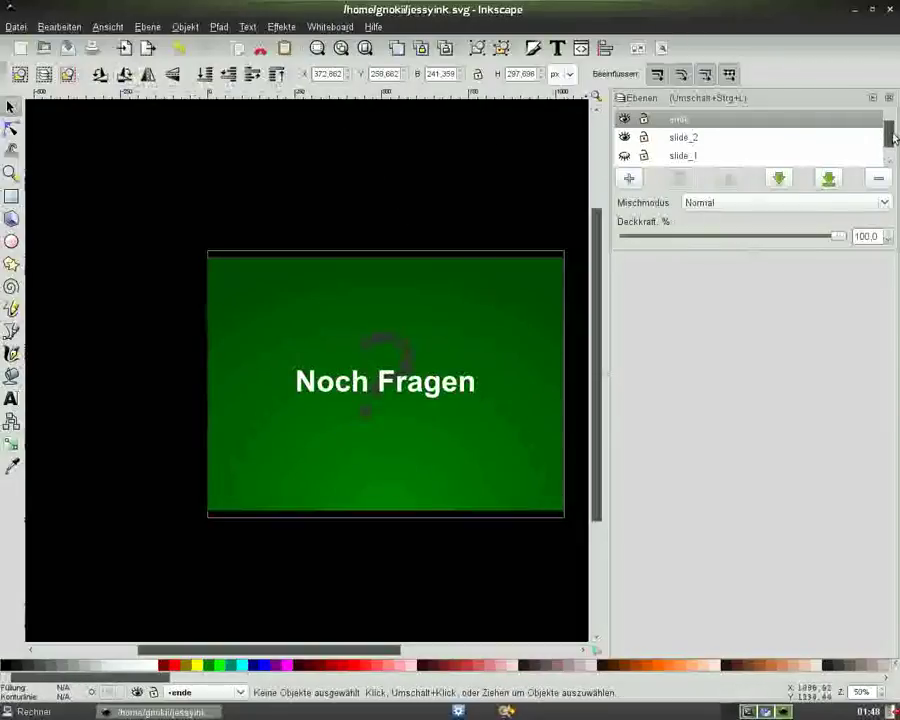
Step: Add a layer named 'start' positioned below the slide_1 layer
left_click_drag(891, 137, 893, 150)
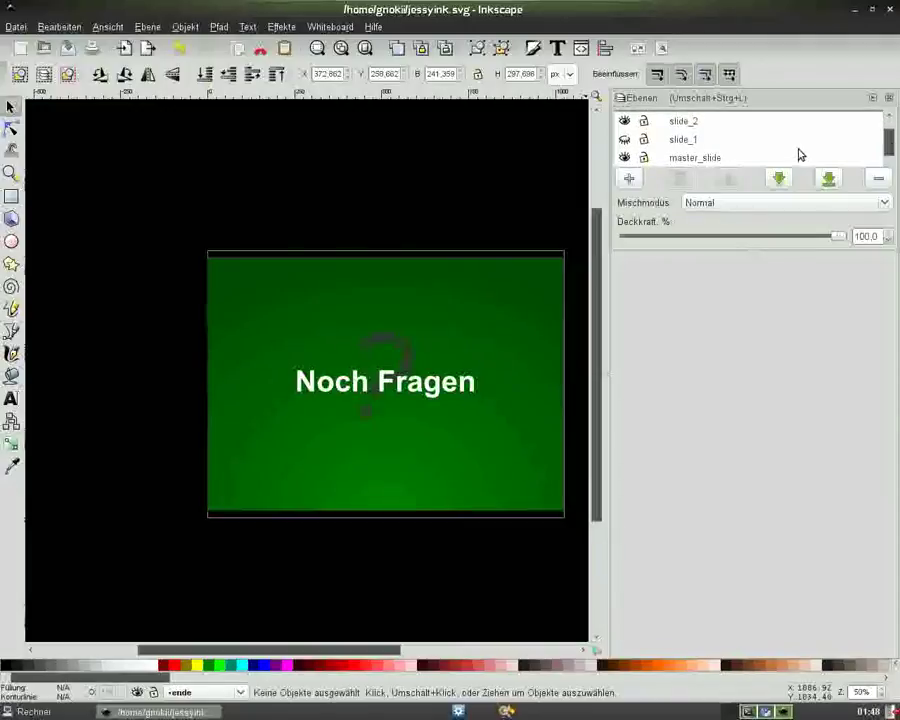
left_click(667, 160)
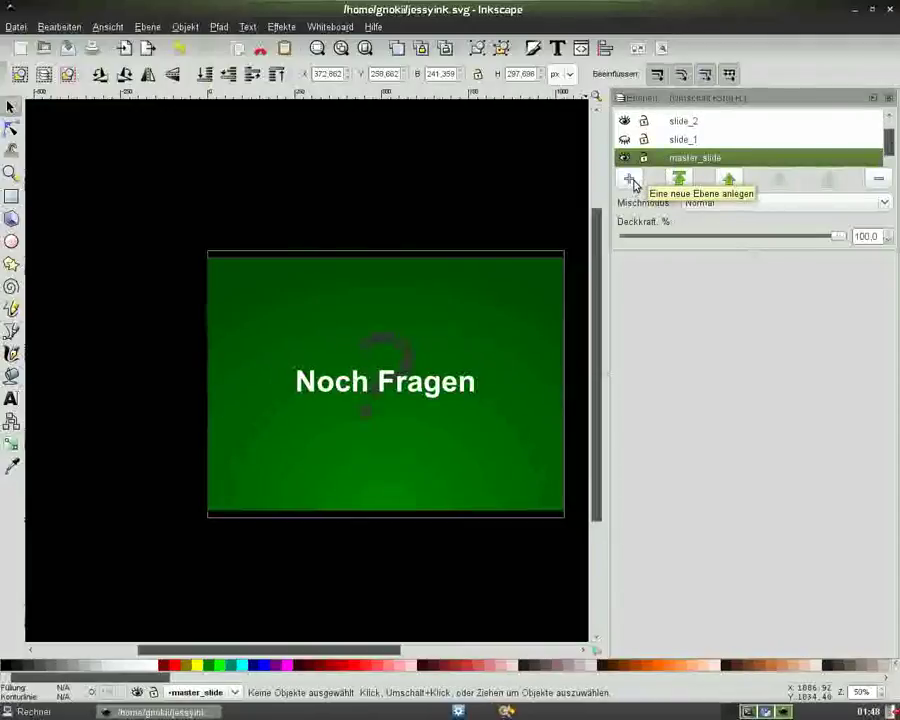
left_click(632, 181)
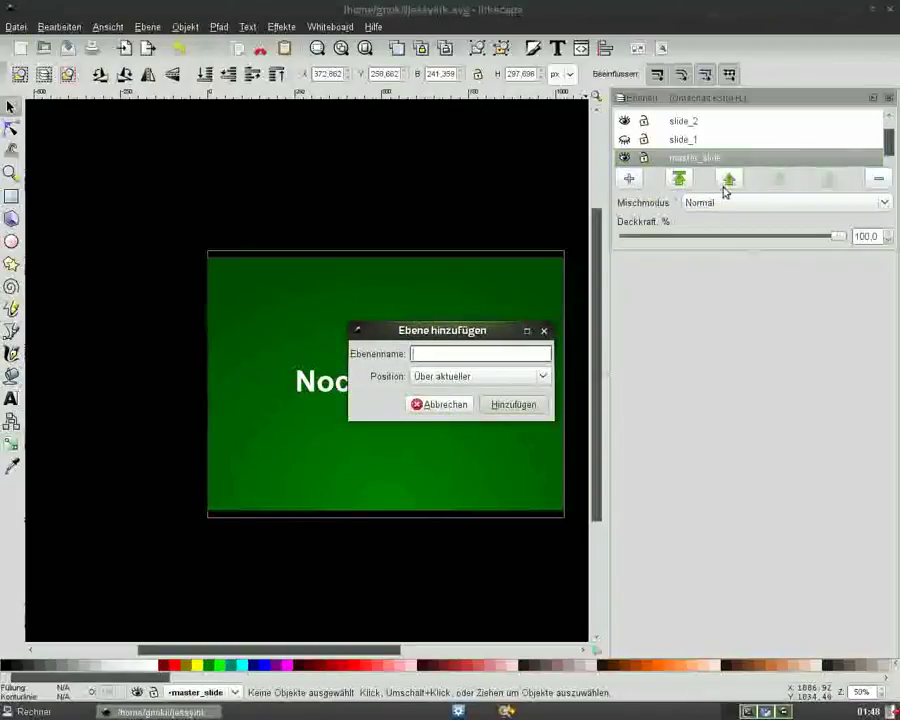
left_click(440, 404)
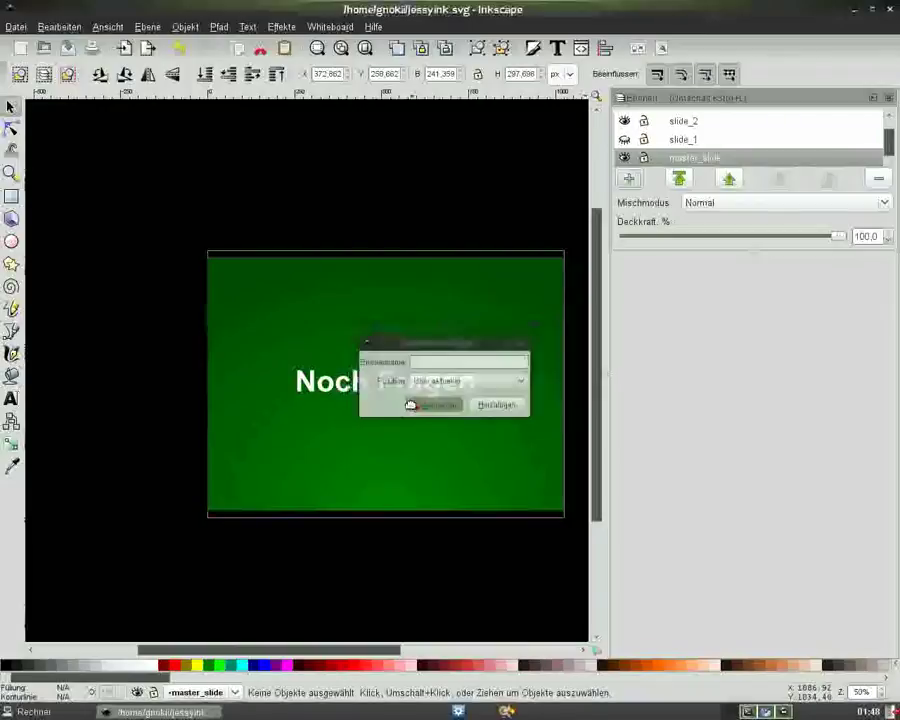
left_click(687, 140)
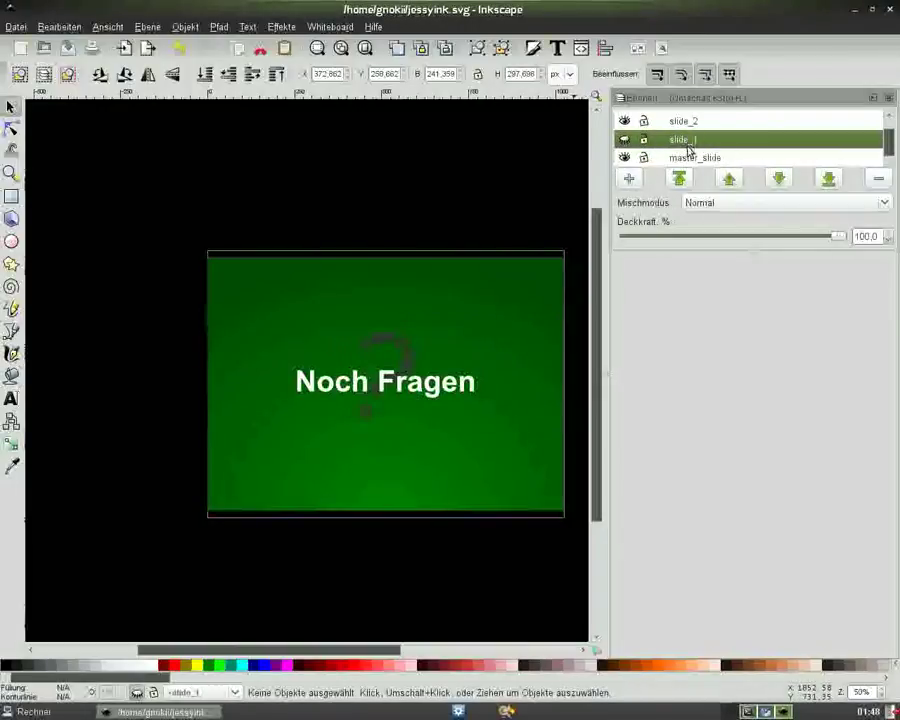
left_click(631, 180)
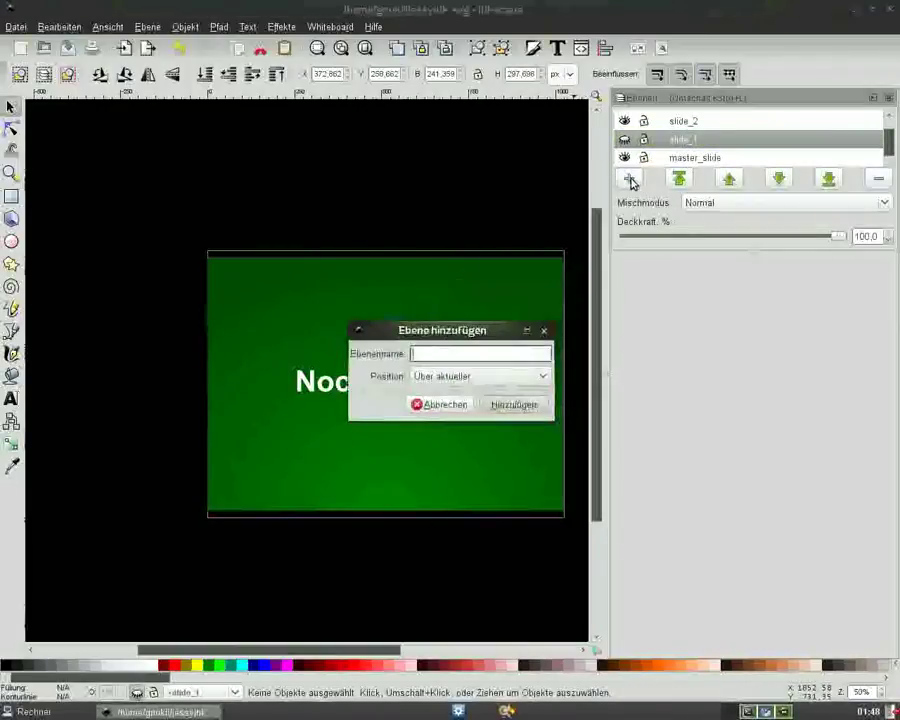
left_click(491, 377)
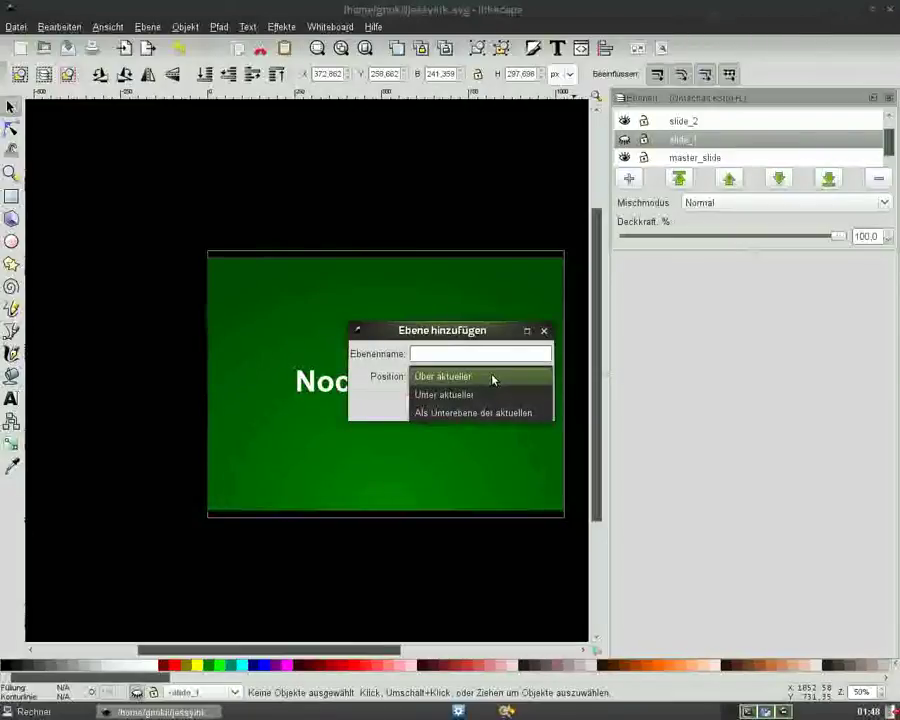
left_click(490, 393)
left_click(486, 350)
type("start")
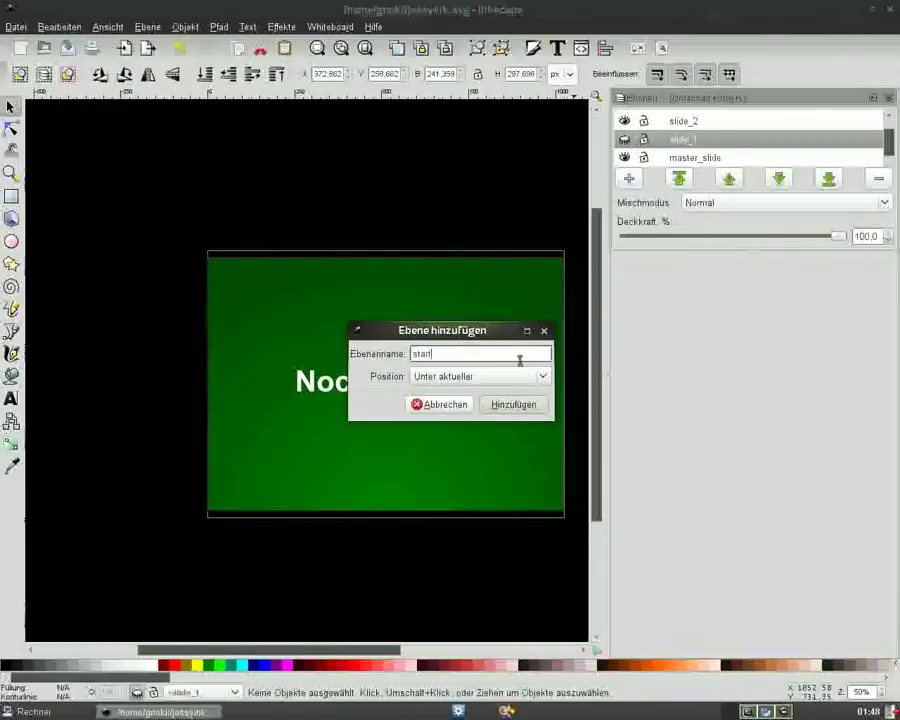
left_click(503, 405)
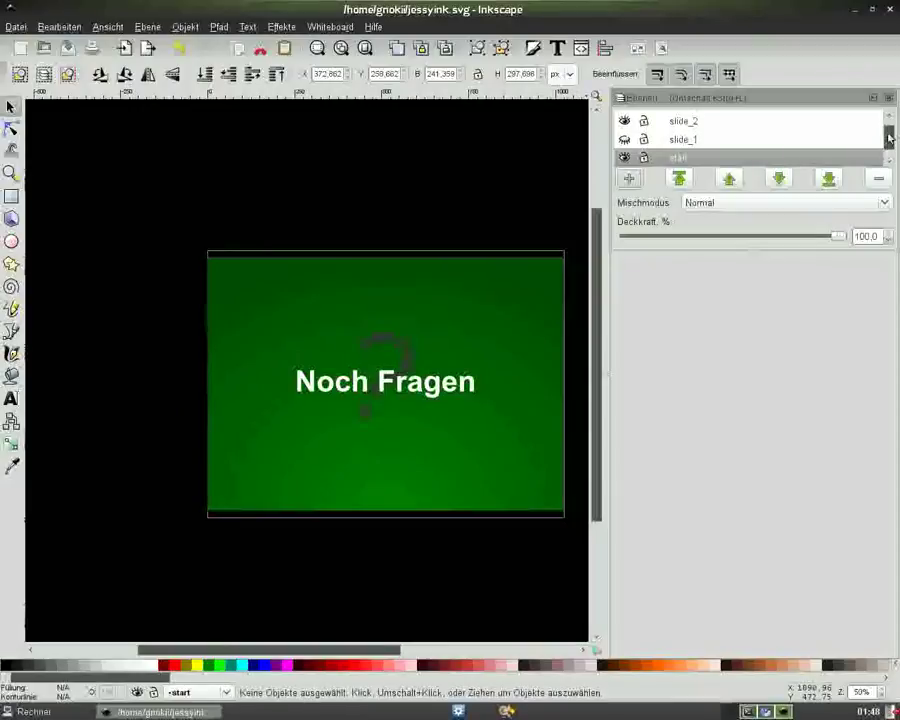
Step: Check the master_slide layer just below start, leaving its name unchanged
left_click_drag(890, 139, 892, 148)
left_click(697, 157)
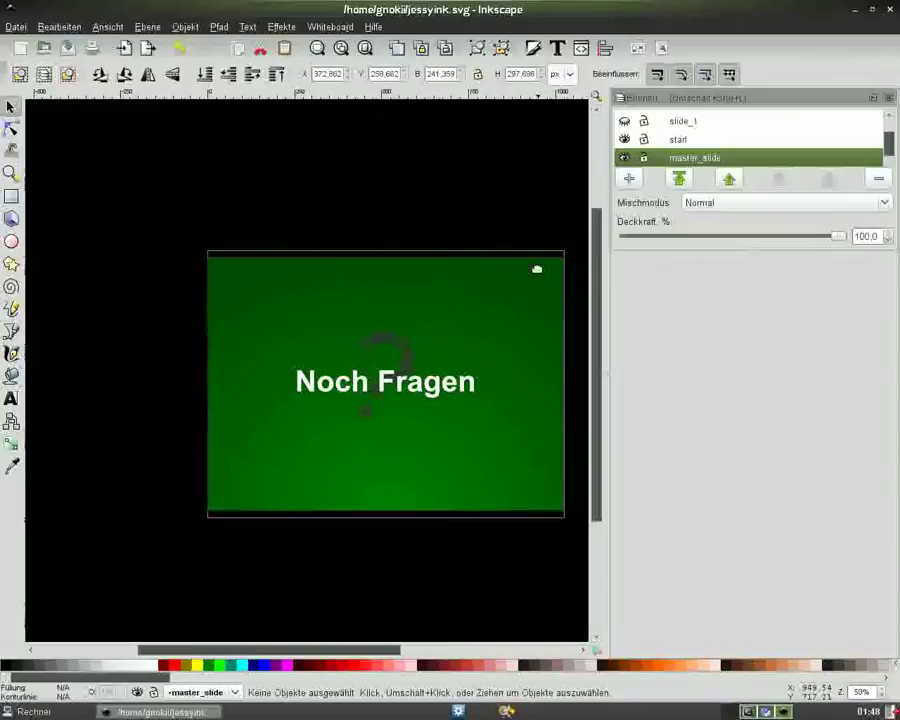
key("Return")
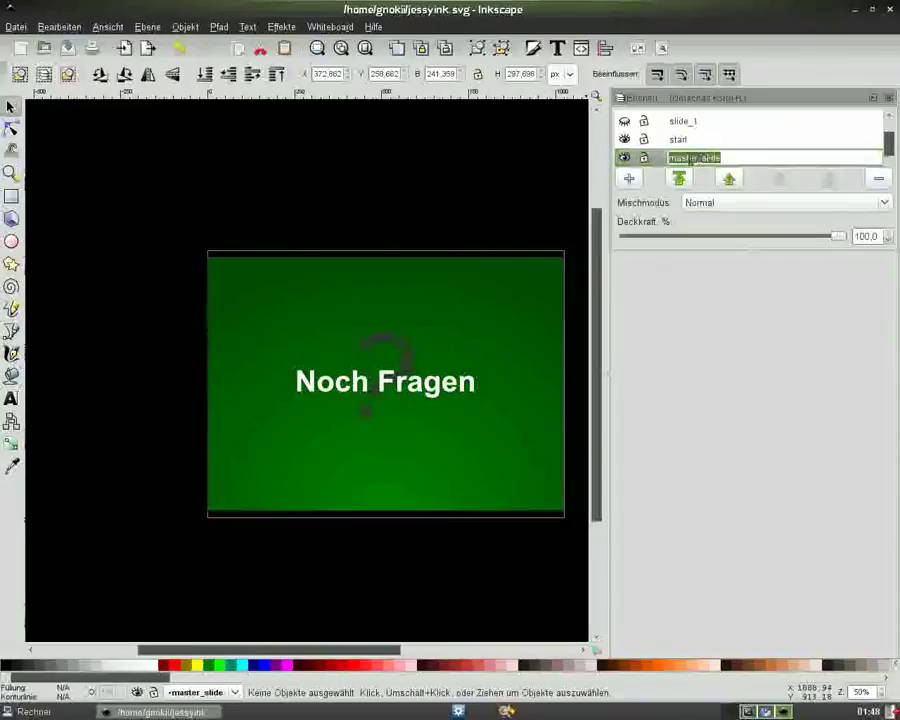
left_click(541, 166)
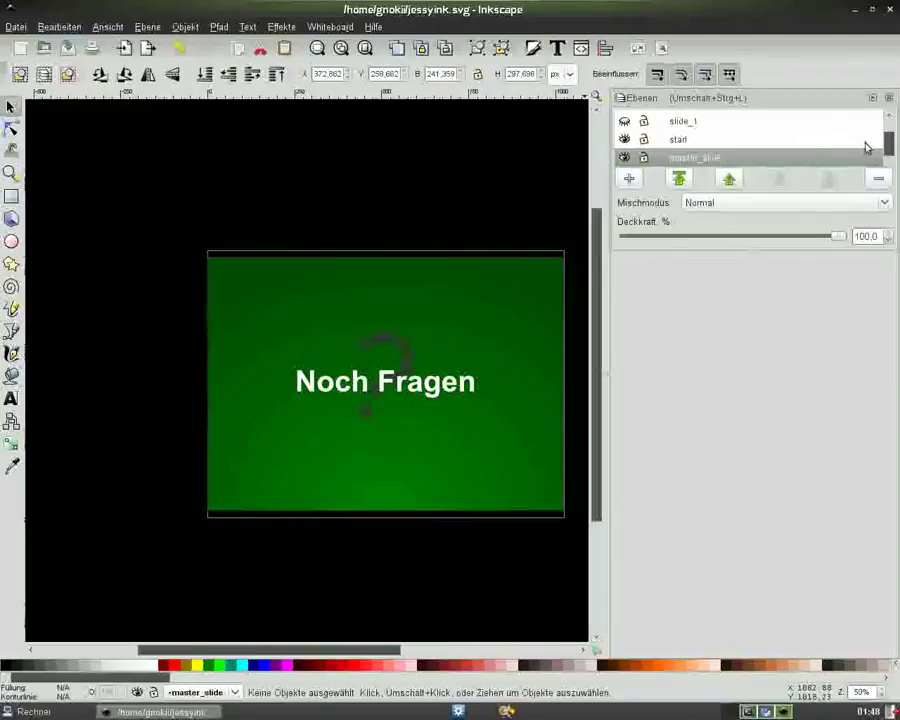
left_click_drag(890, 147, 890, 122)
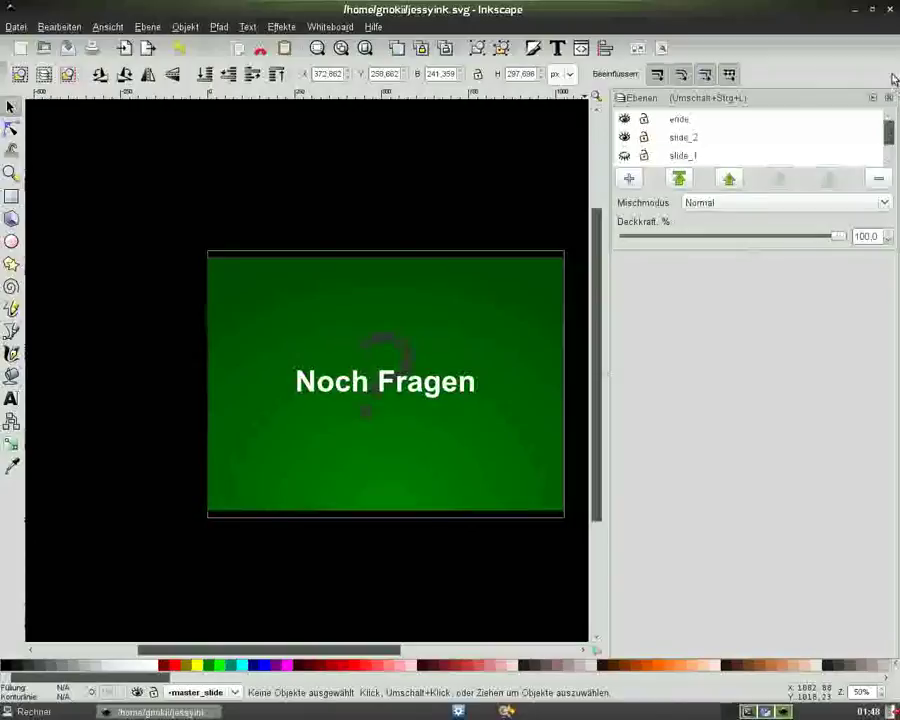
Step: Hide the ende layer and copy the master slide's green background rectangle
left_click(625, 119)
scroll(806, 150, "down", 3)
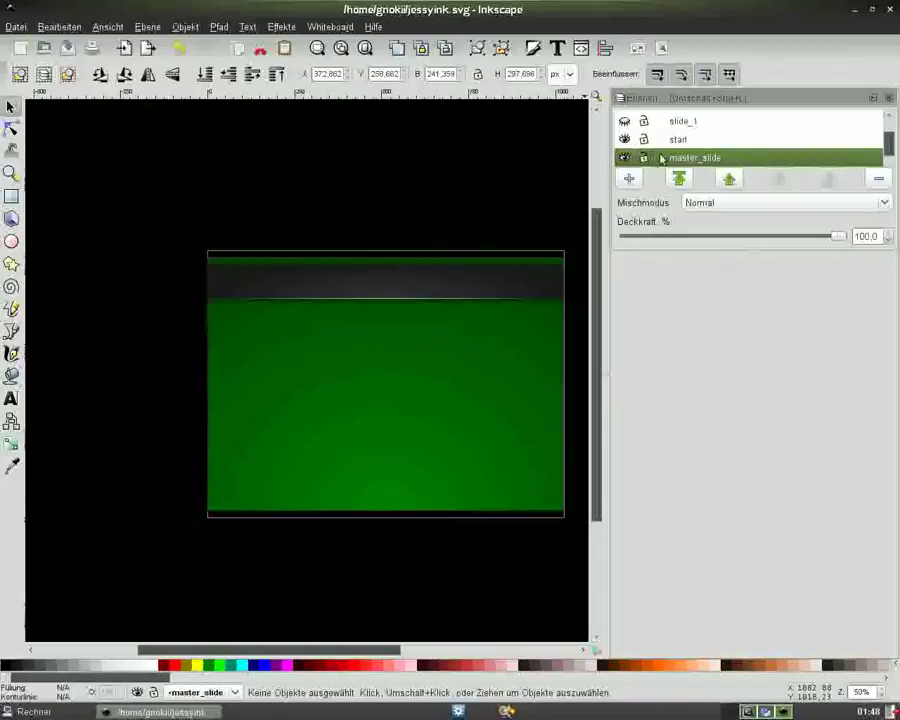
left_click(352, 409)
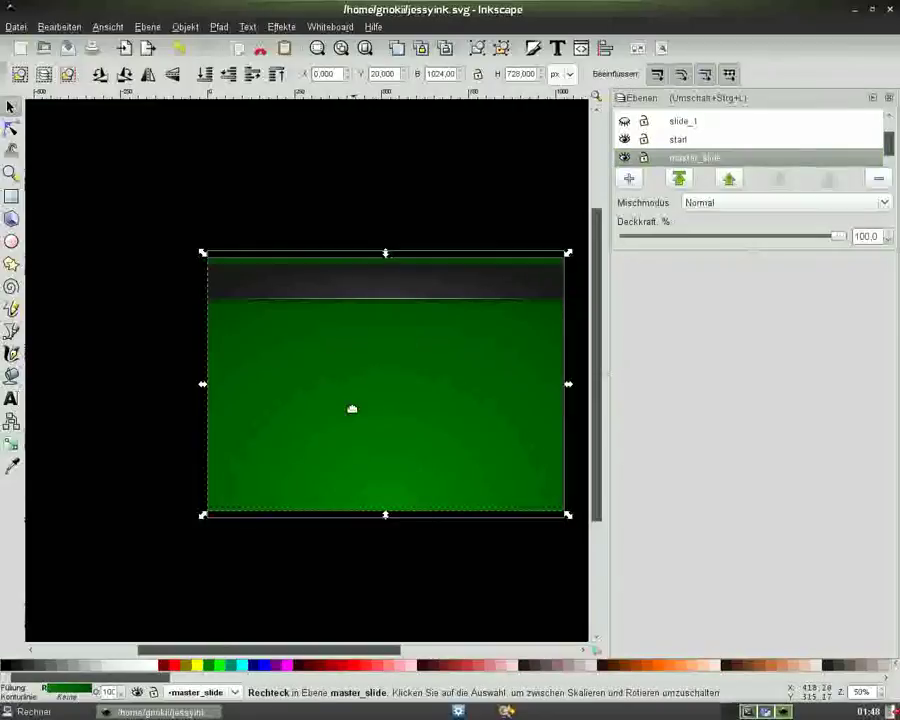
key("ctrl")
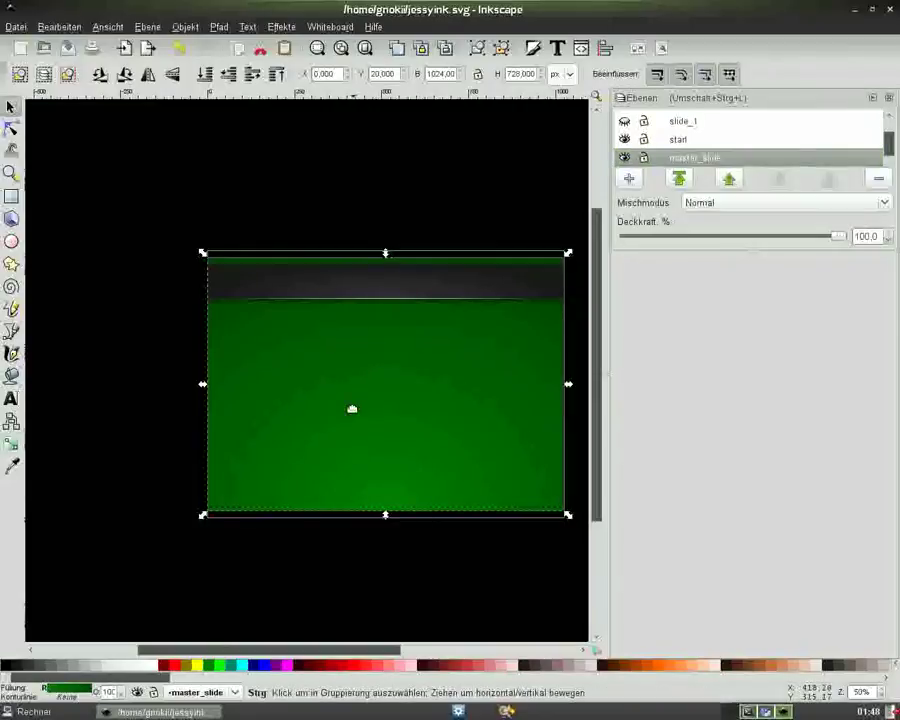
left_click(352, 409, "ctrl")
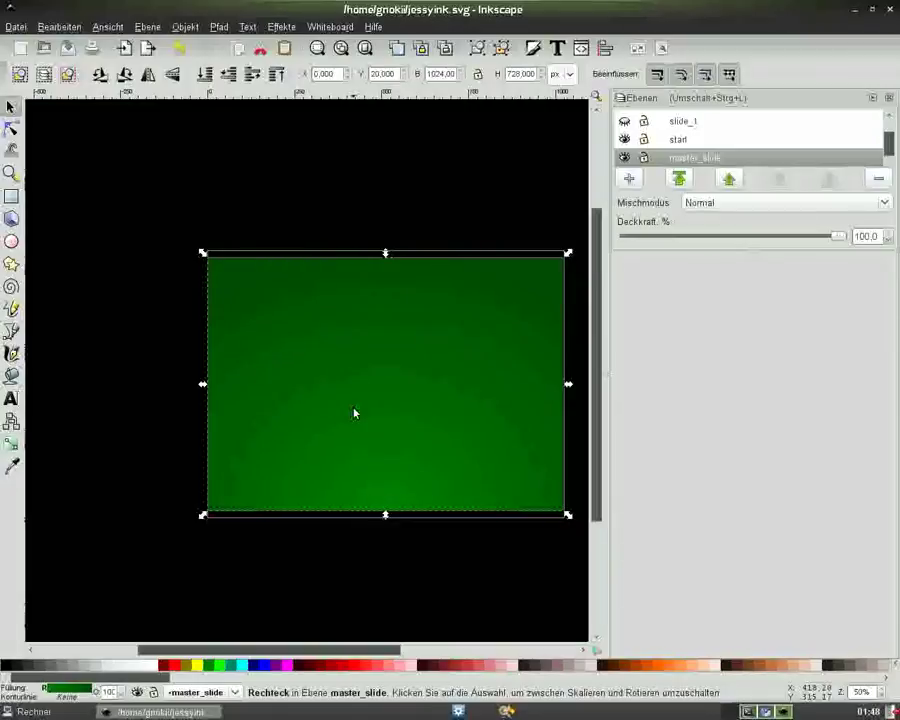
key("Escape")
Step: Paste the green rectangle in place on the start layer
left_click(682, 141)
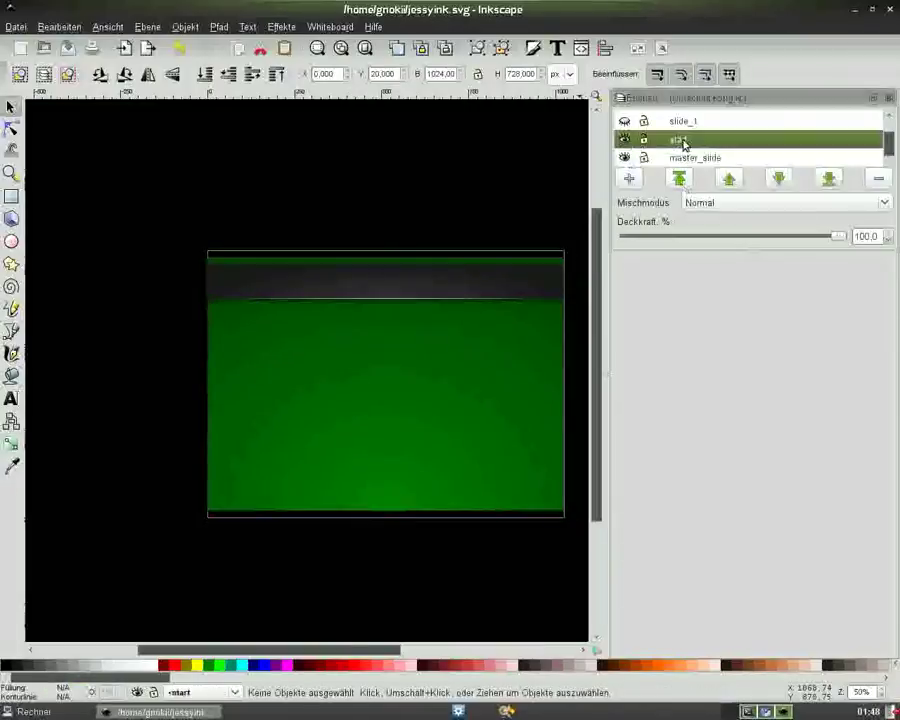
left_click(61, 28)
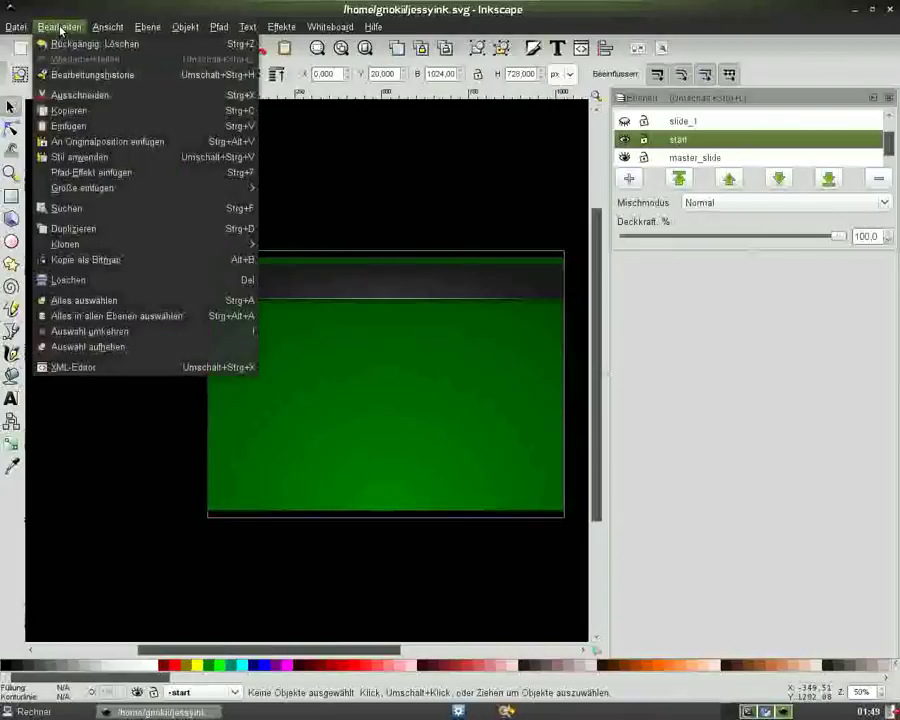
left_click(81, 141)
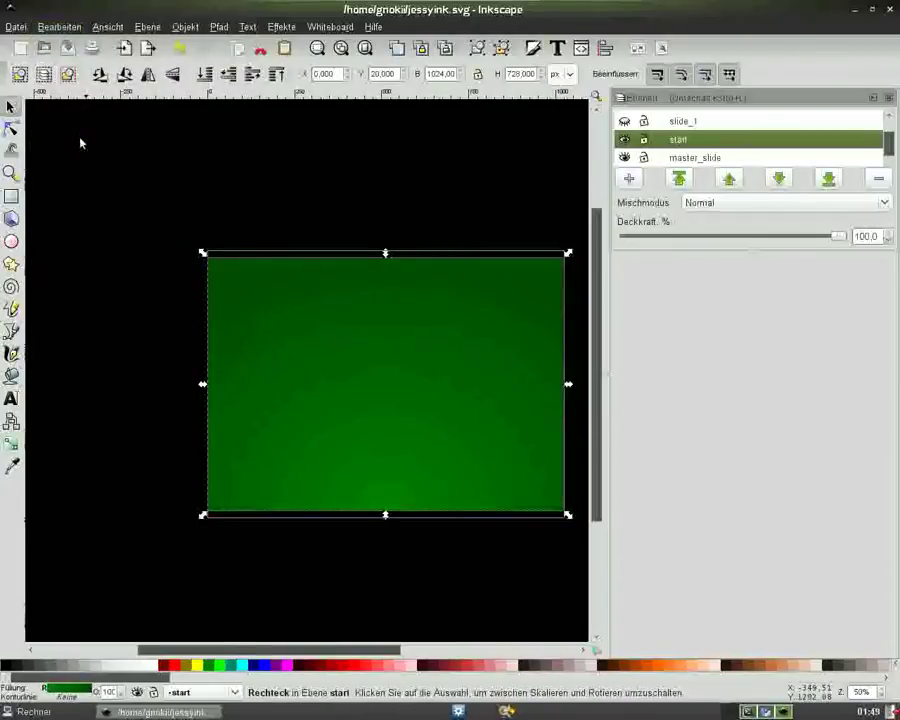
left_click(204, 169)
Step: Start a title text near the slide centre, typing 'TstInklide'
key("t")
left_click(348, 346)
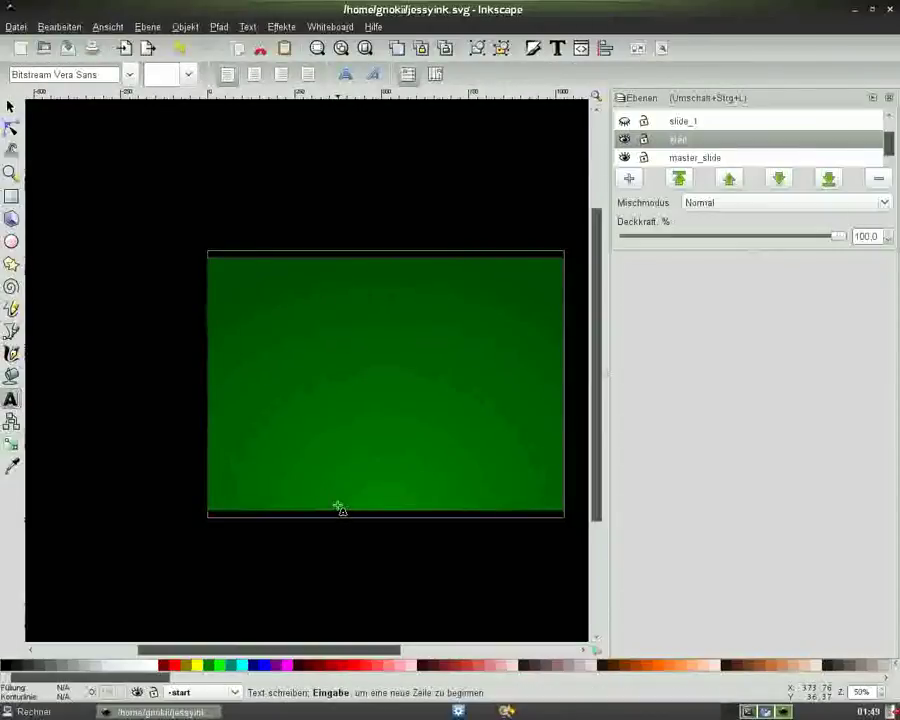
type("T")
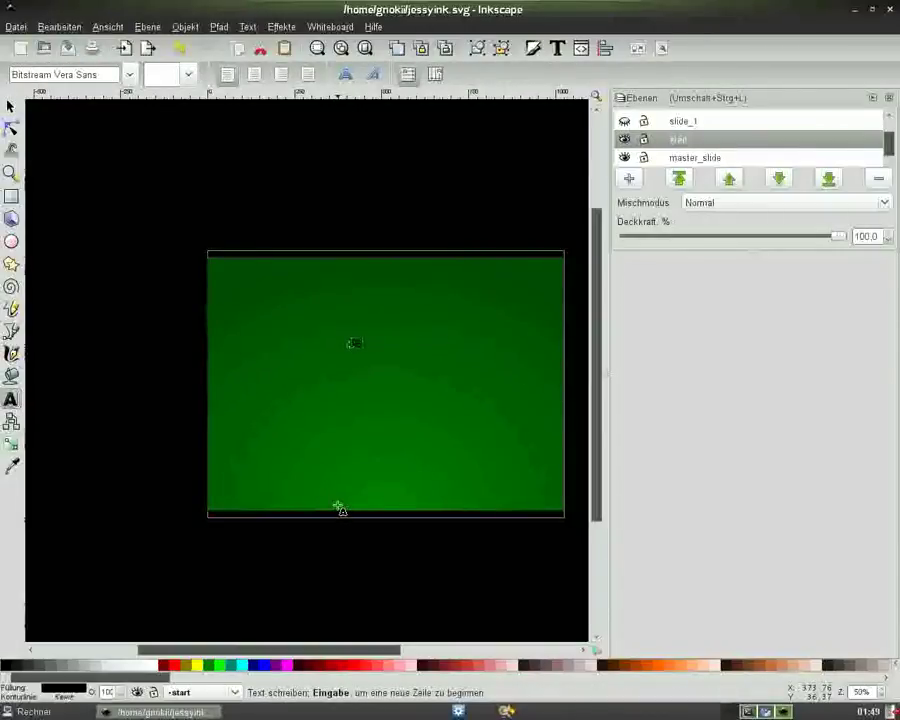
type("st")
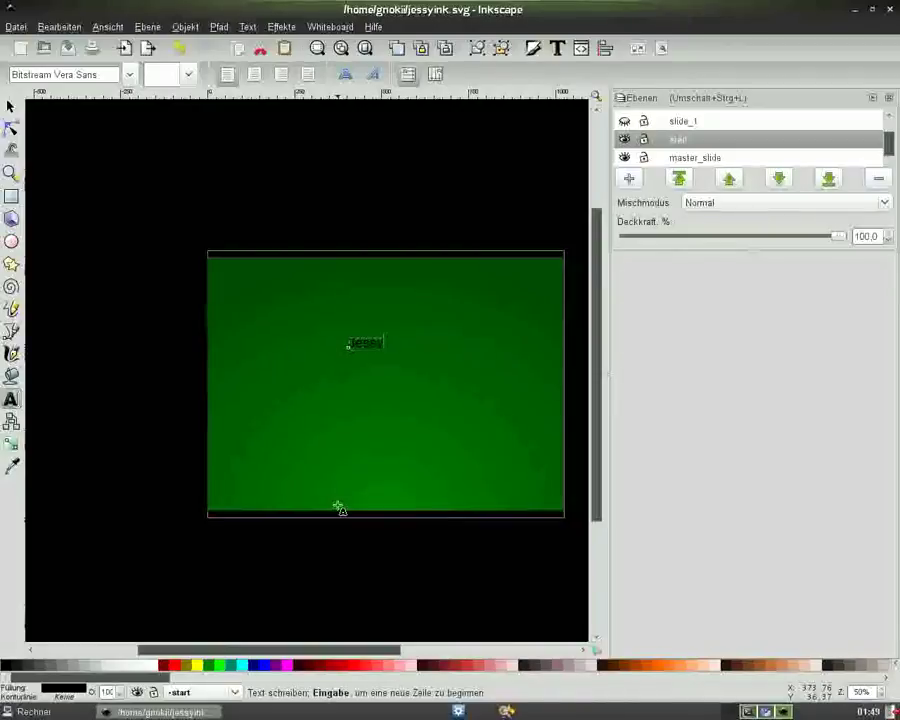
type("Ink")
type("lide")
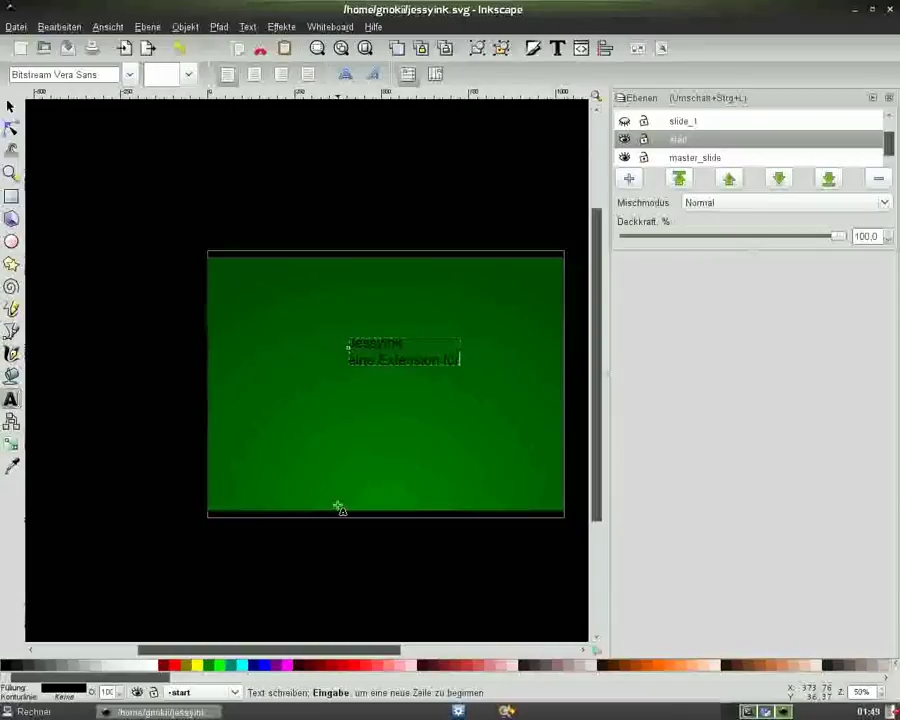
Step: Complete the title with 'Inkscape', then make it bold and centre-aligned
type("Inkscap")
key("shift+Home")
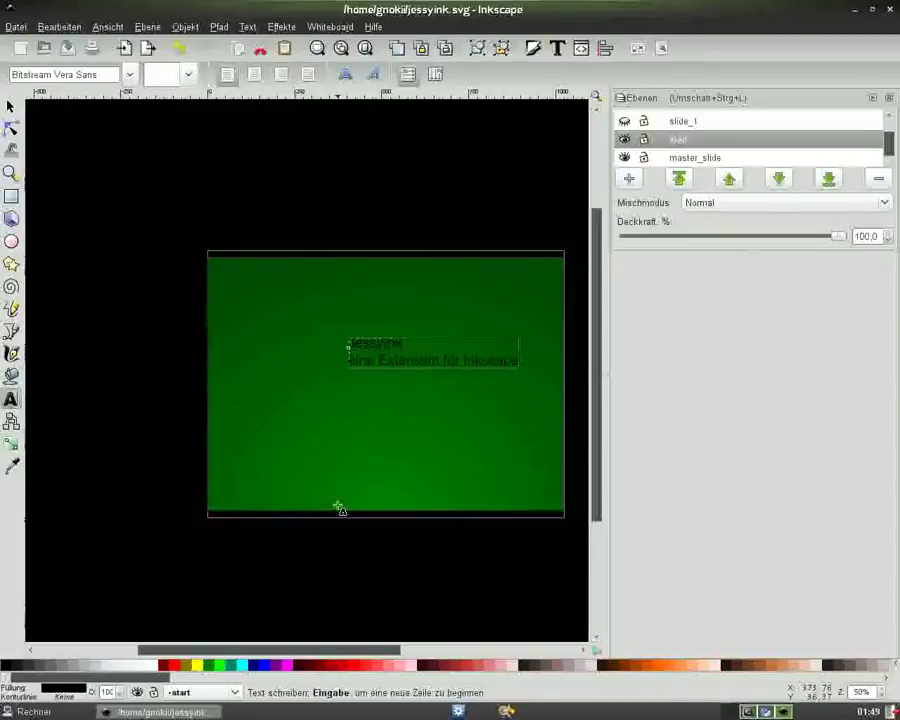
left_click(255, 77)
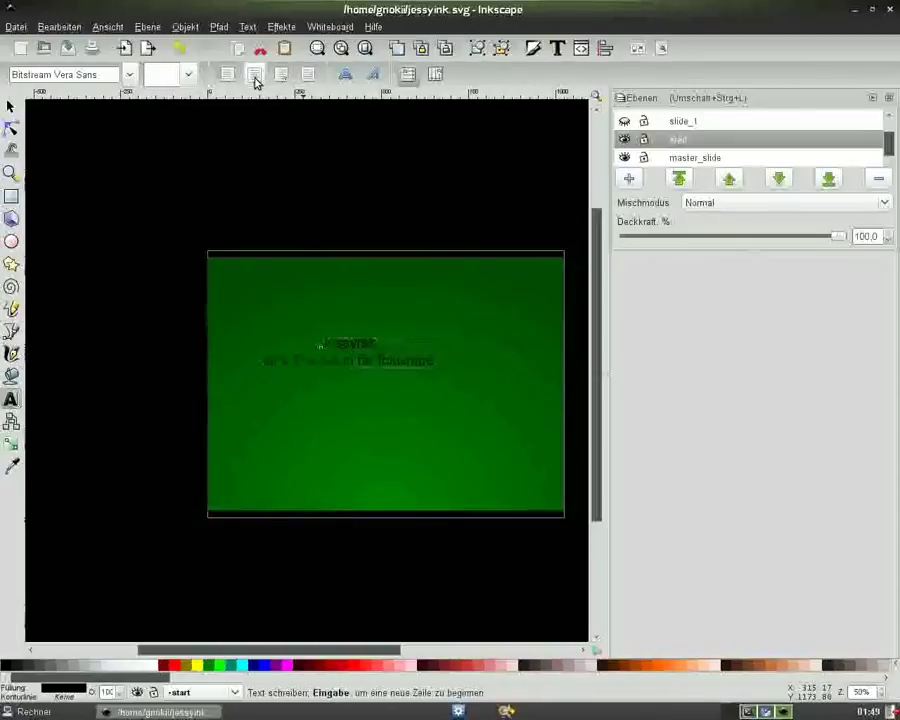
left_click(344, 76)
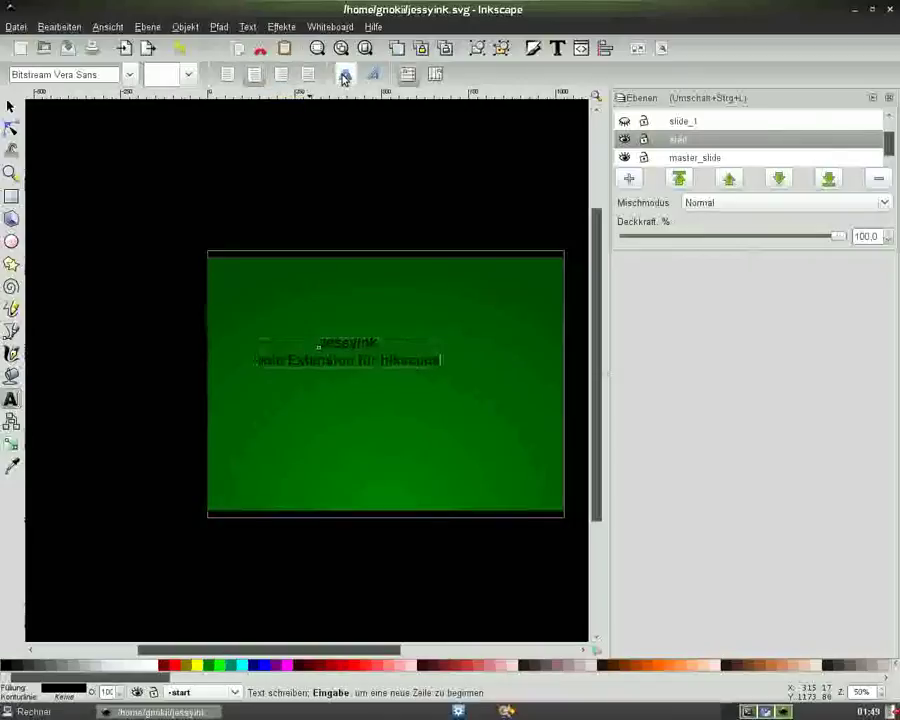
Step: Scroll the canvas back to the slide and select the title as an object
left_click(133, 650)
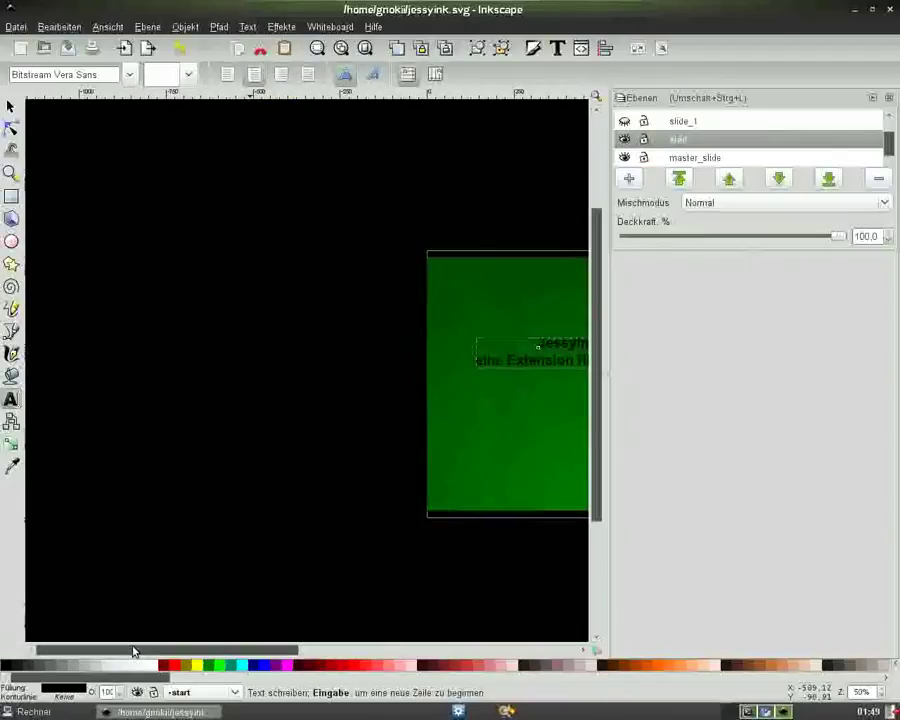
left_click_drag(133, 650, 281, 652)
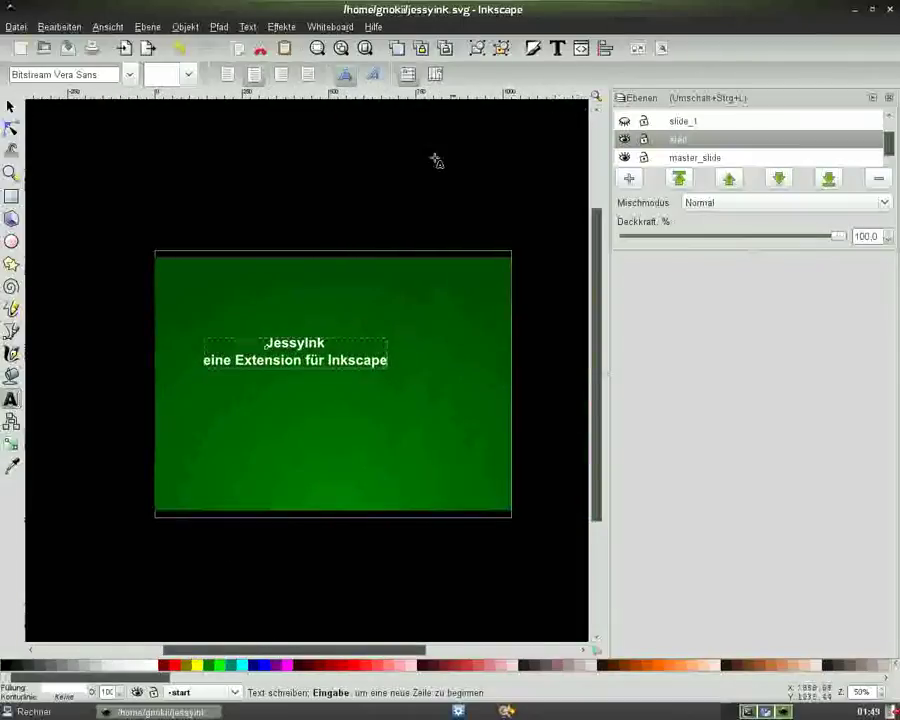
left_click(10, 106)
Step: Scale the title up proportionally and widen it toward the left
left_click_drag(388, 333, 494, 316)
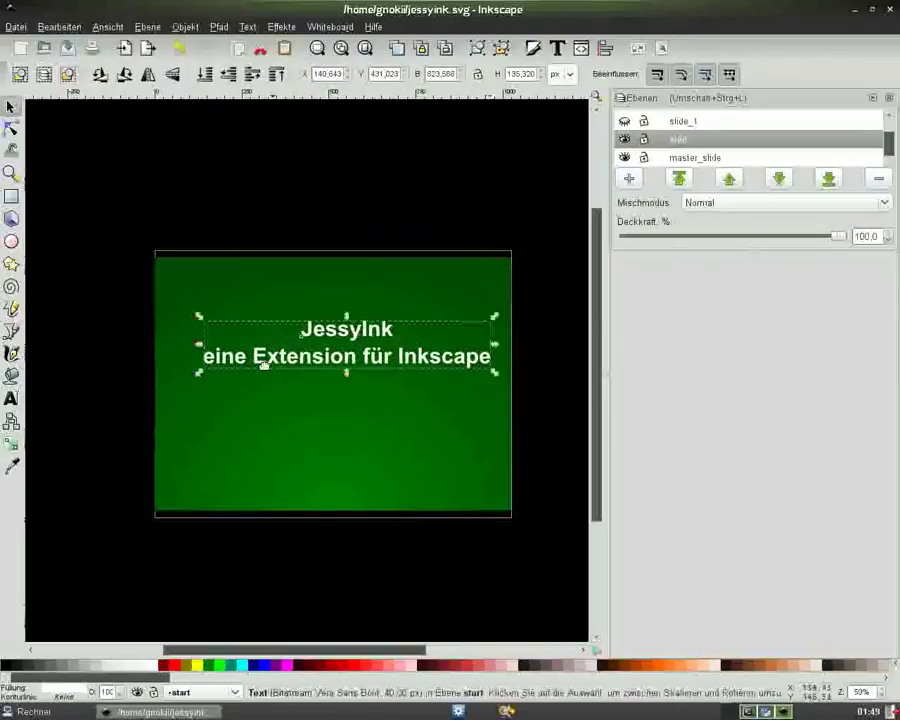
left_click_drag(199, 373, 182, 378)
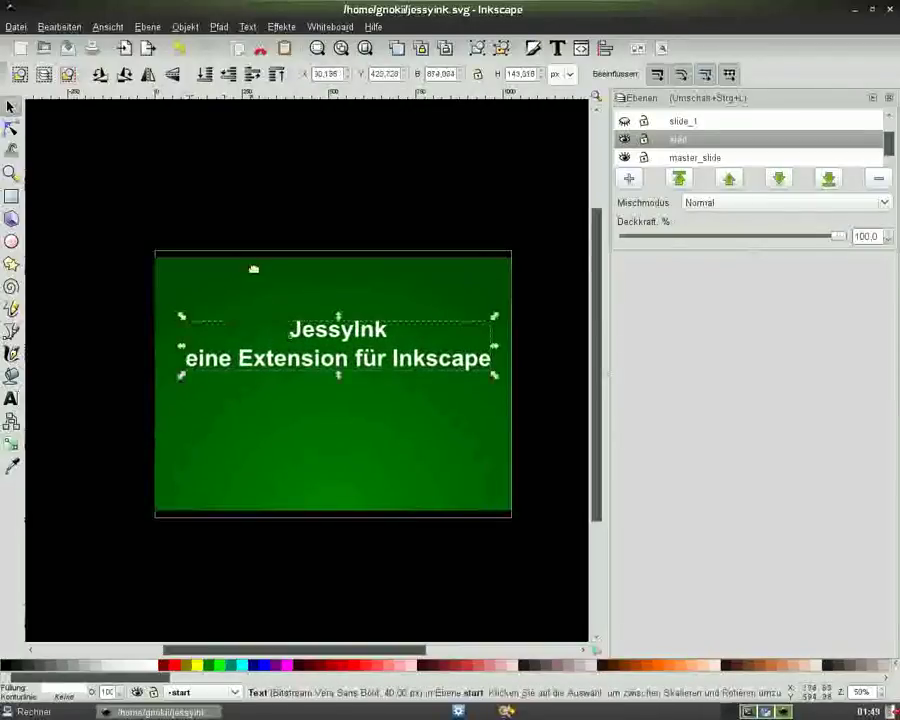
key("r")
left_click(358, 360)
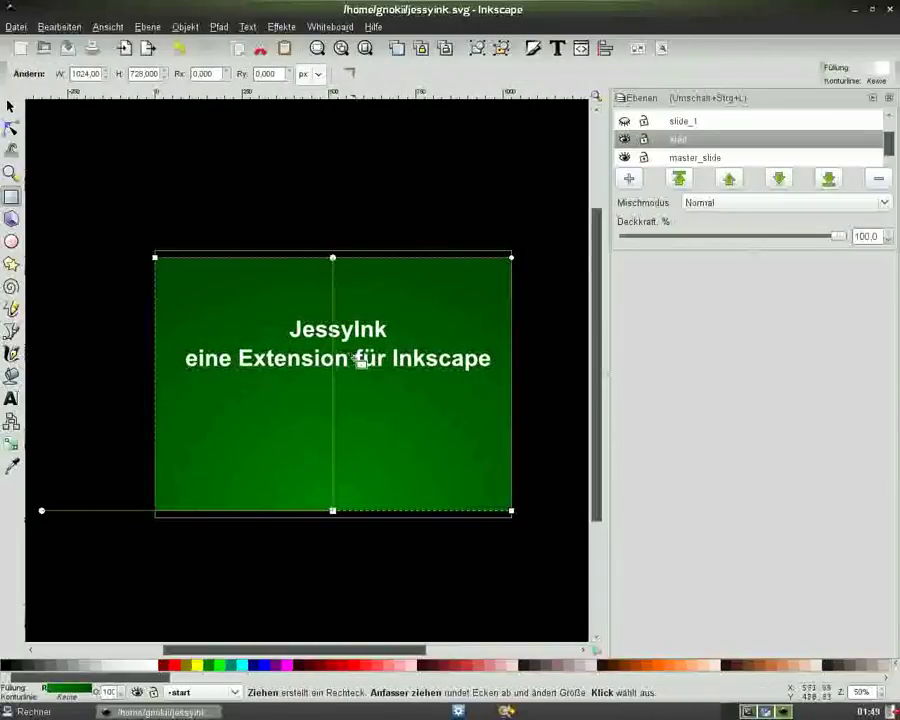
left_click(365, 363)
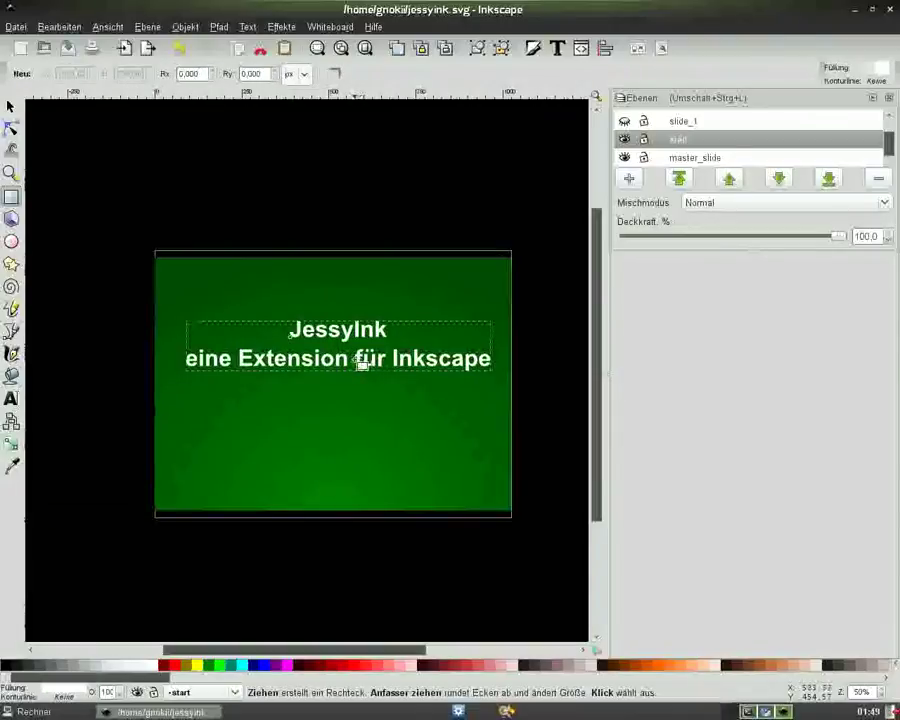
Step: Reselect the title text and put it back into text-editing mode
left_click(10, 104)
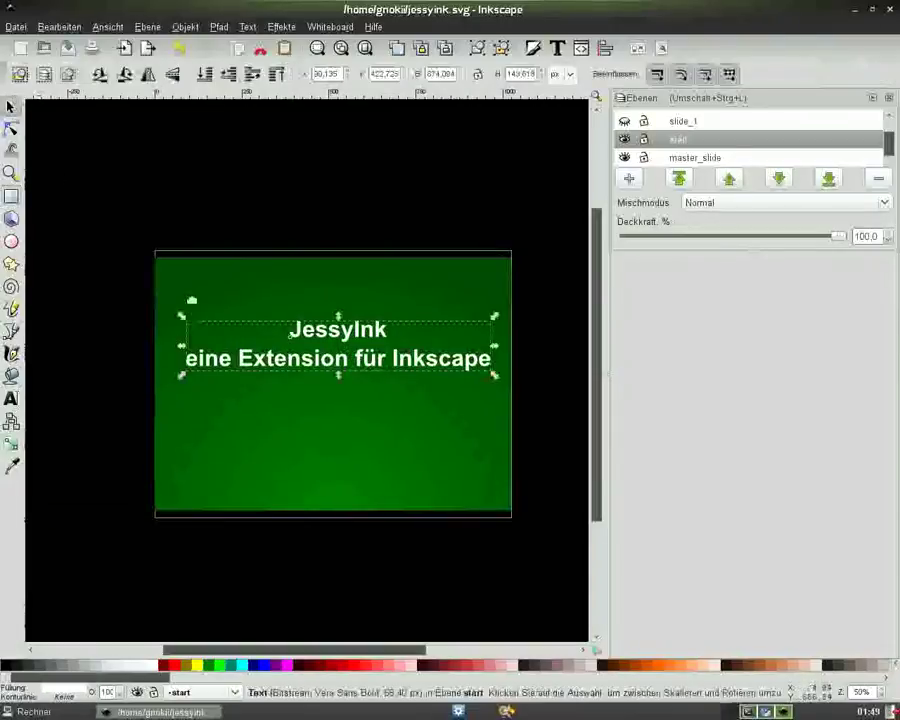
left_click(350, 358, "alt")
key("r")
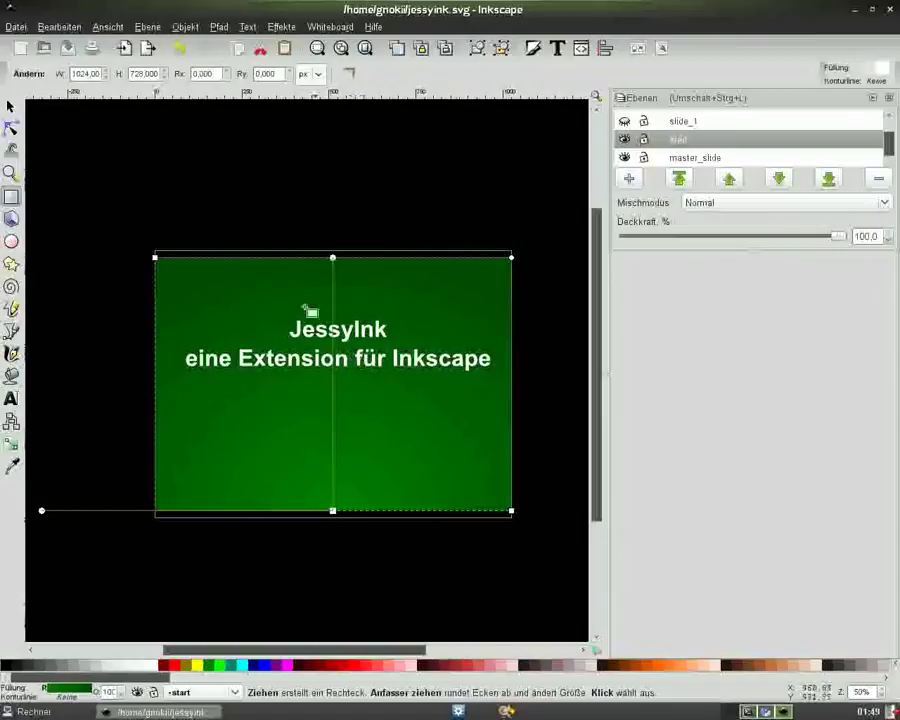
key("space")
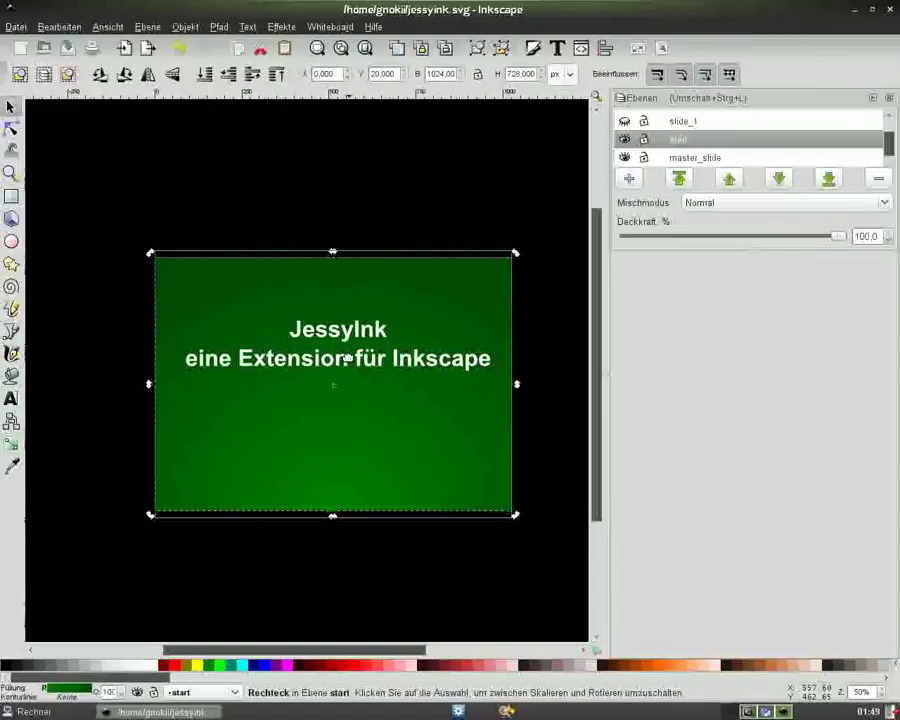
key("space")
left_click(366, 359)
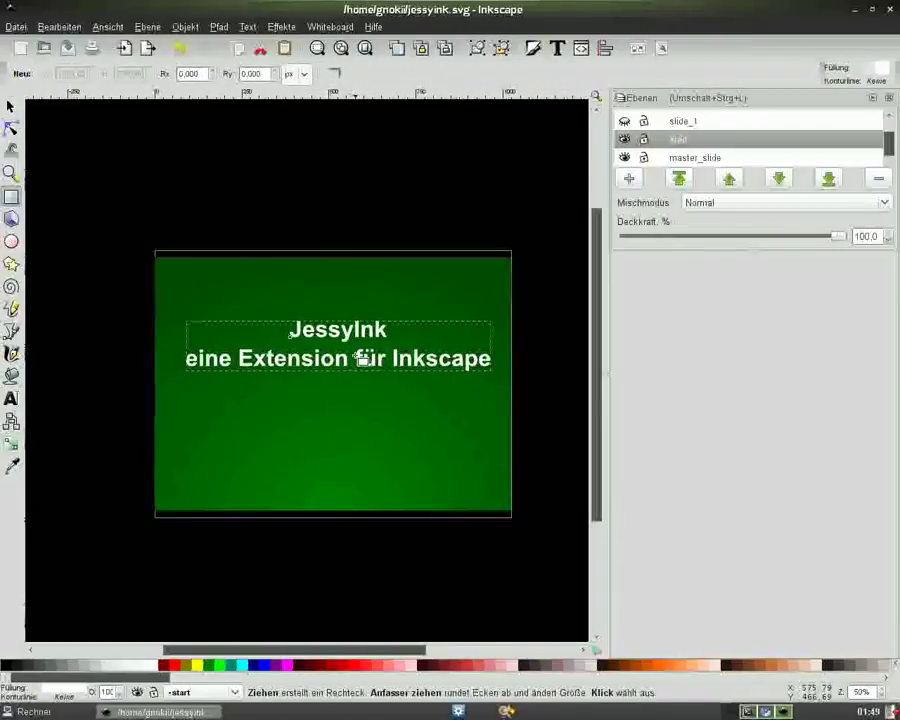
key("space")
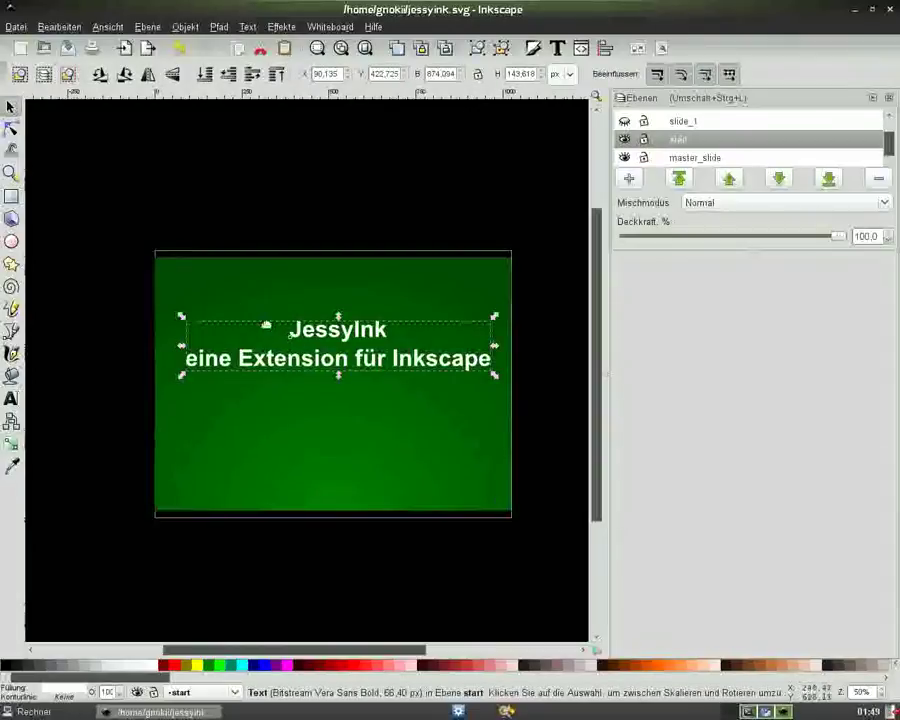
key("t")
left_click(352, 360)
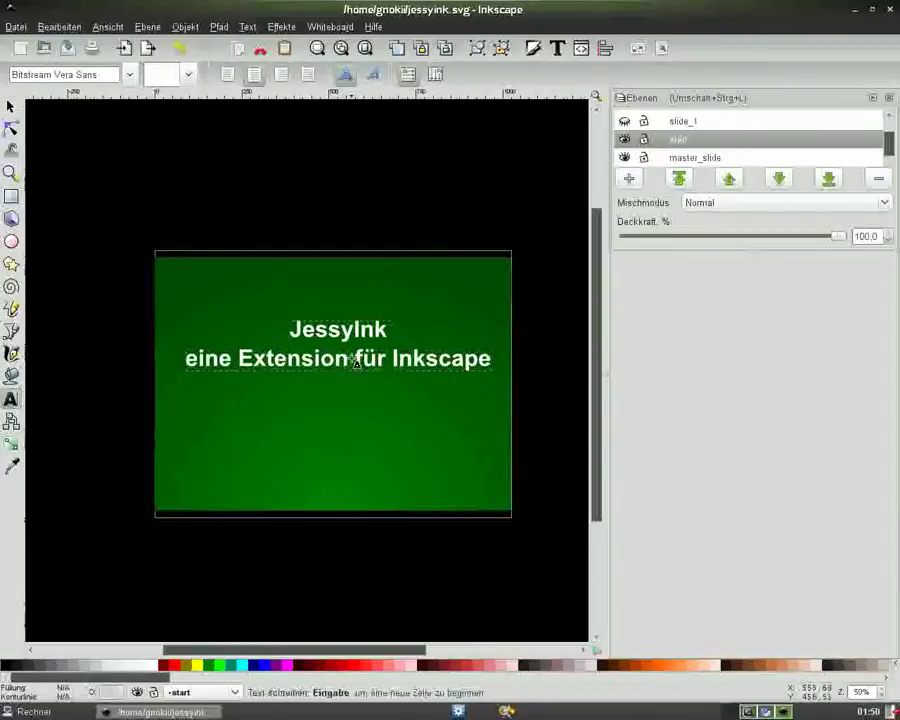
Step: Select the title and briefly open and close the Text and Font dialog
left_click(10, 105)
left_click(558, 48)
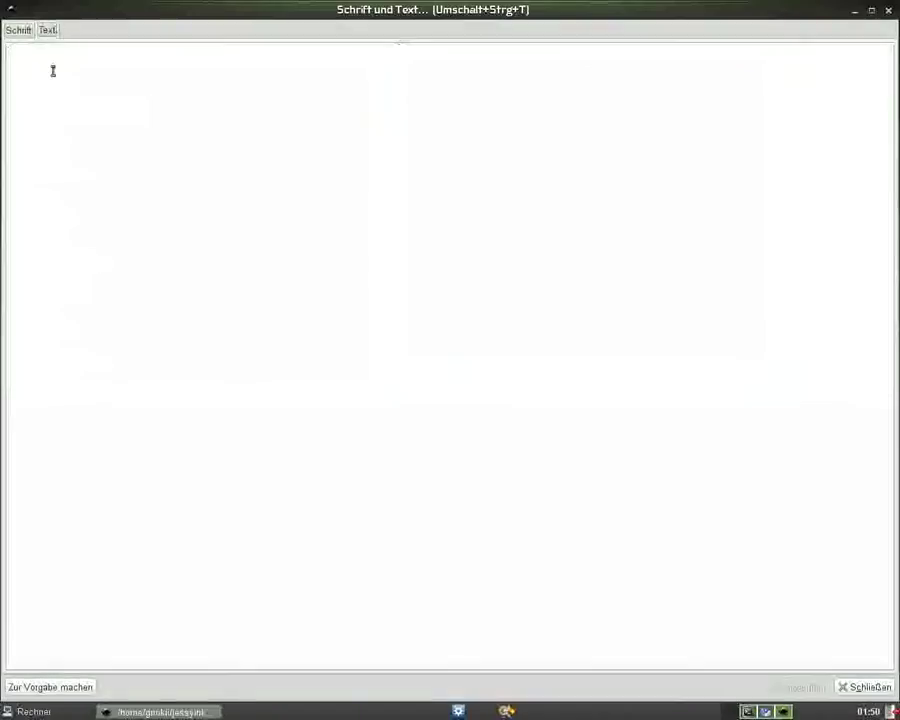
left_click(888, 10)
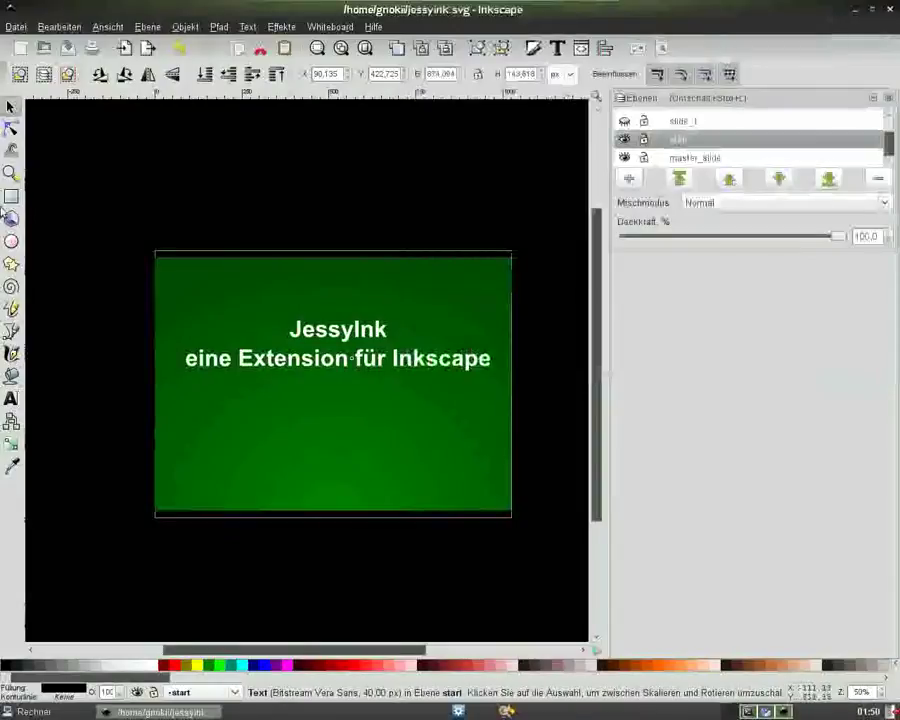
left_click(112, 146)
left_click(340, 350)
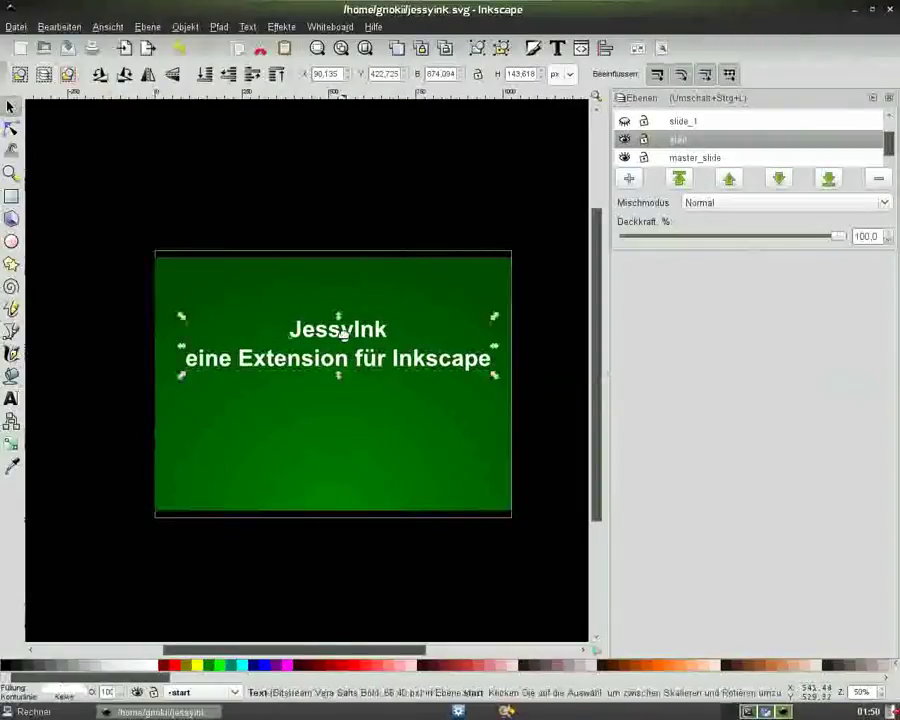
Step: Break the title after 'Extension' so 'für Inkscape' sits on its own third line
left_click(558, 48)
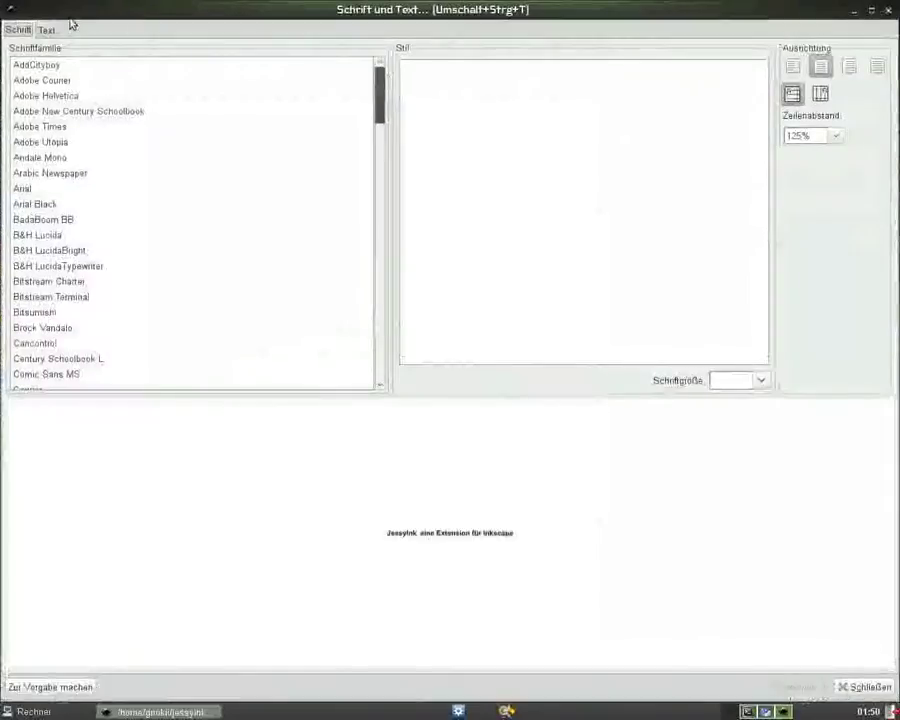
left_click(47, 30)
left_click(65, 60)
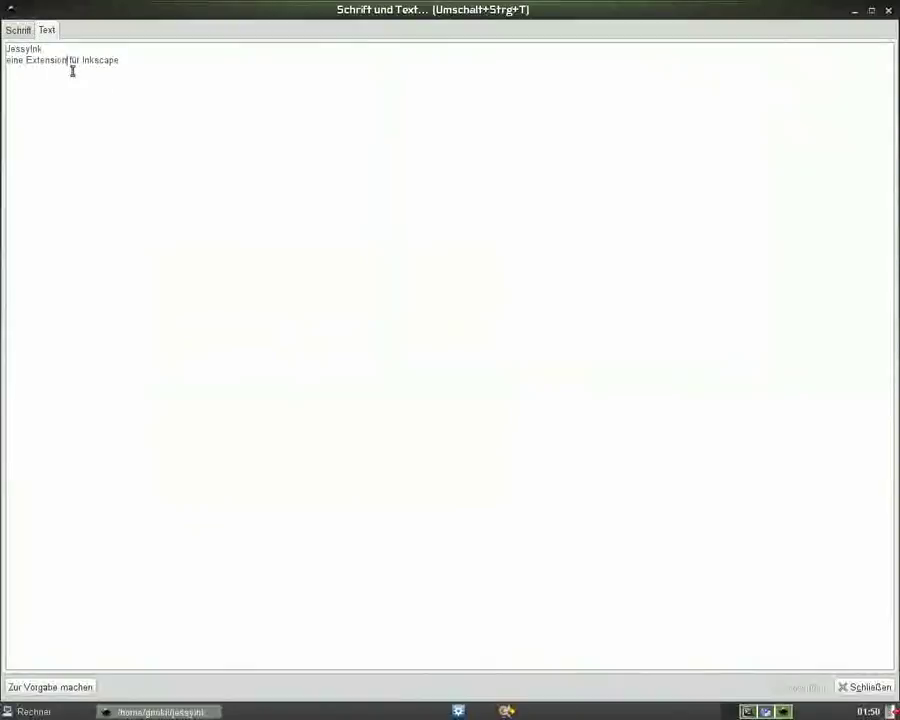
key("Return")
key("Delete")
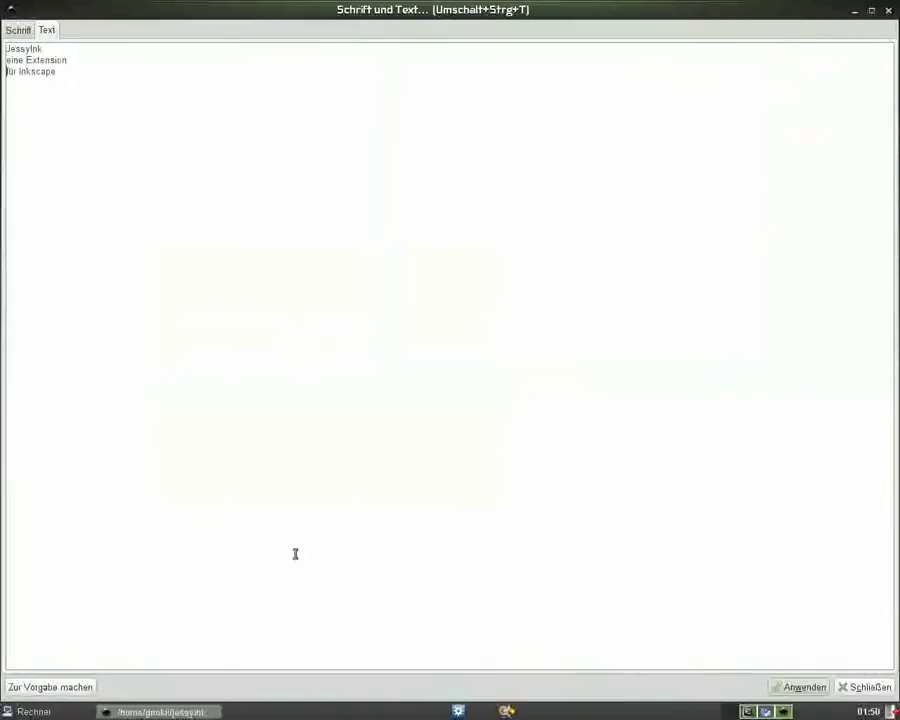
left_click(804, 687)
left_click(858, 687)
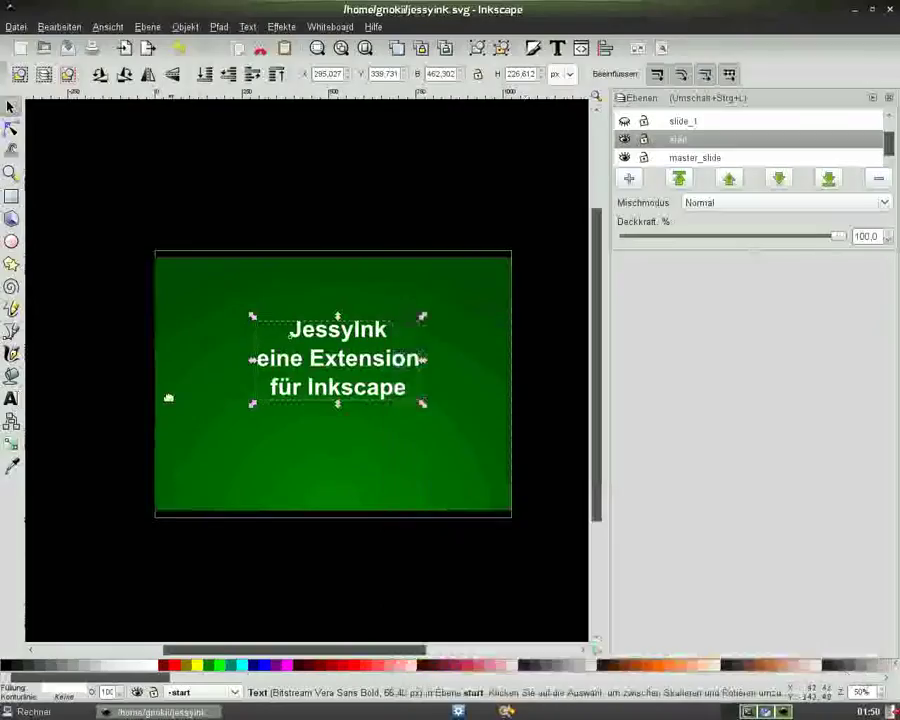
left_click(252, 183)
Step: Enlarge the title further by dragging its lower-left and upper-right corners
left_click(298, 326)
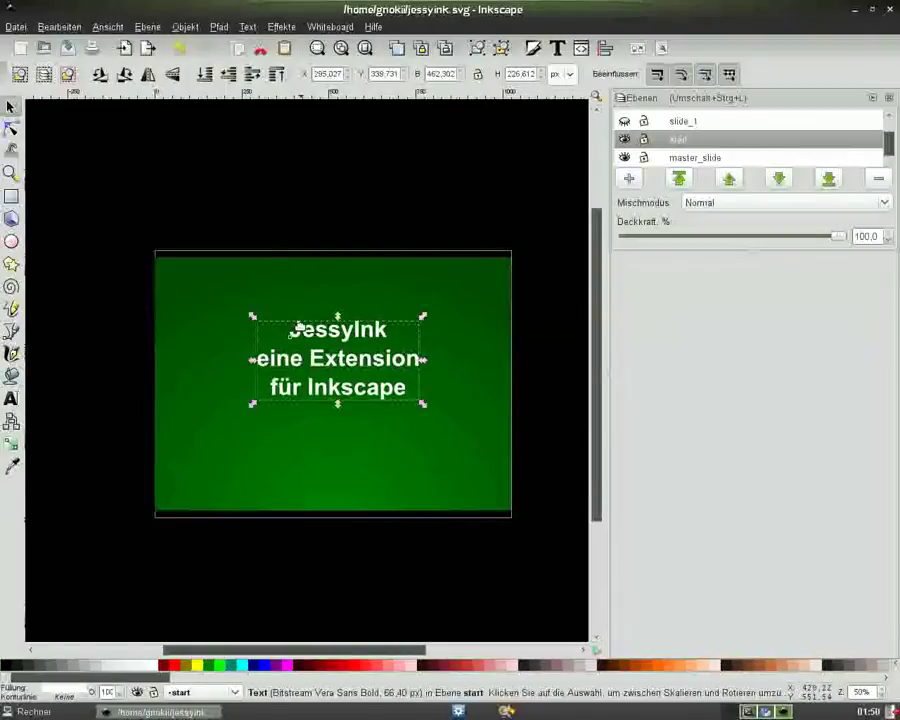
left_click_drag(251, 407, 207, 425)
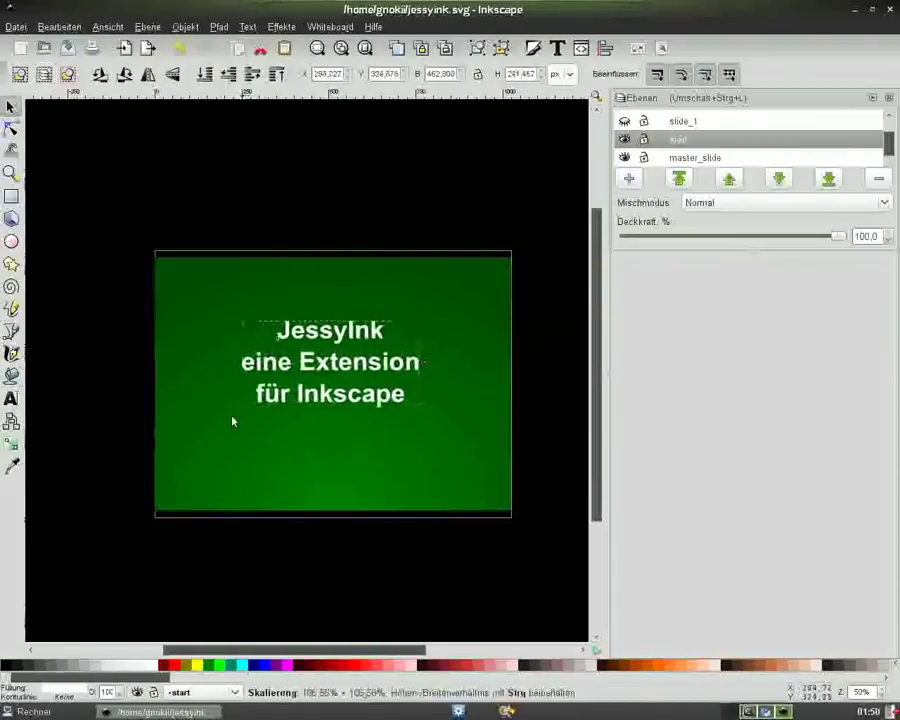
left_click_drag(423, 316, 464, 285)
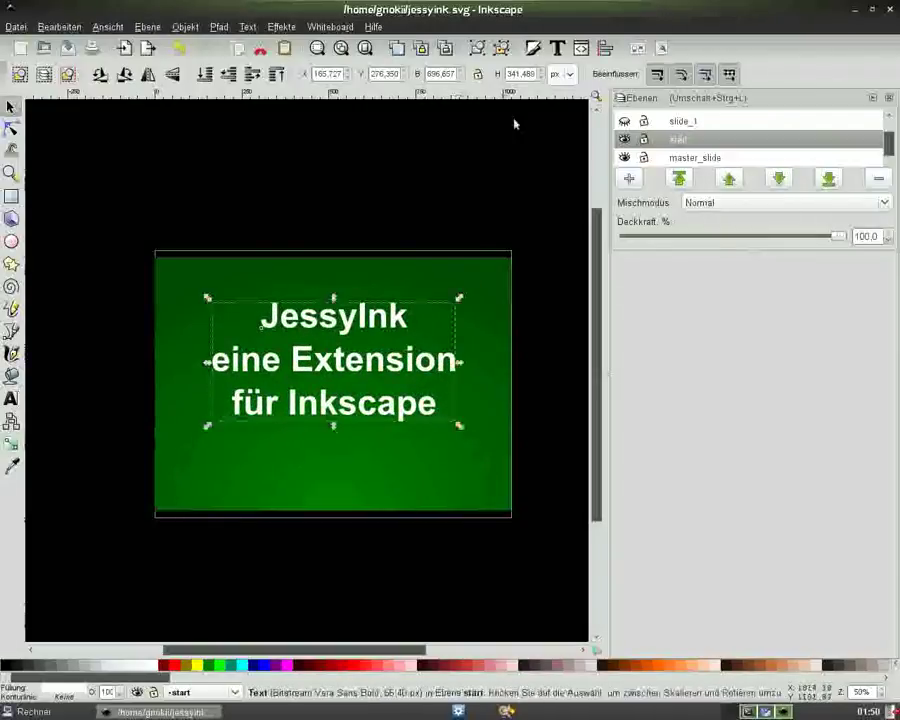
Step: Centre the title vertically on the page, save jessyink.svg, and close Align and Distribute
left_click(604, 50)
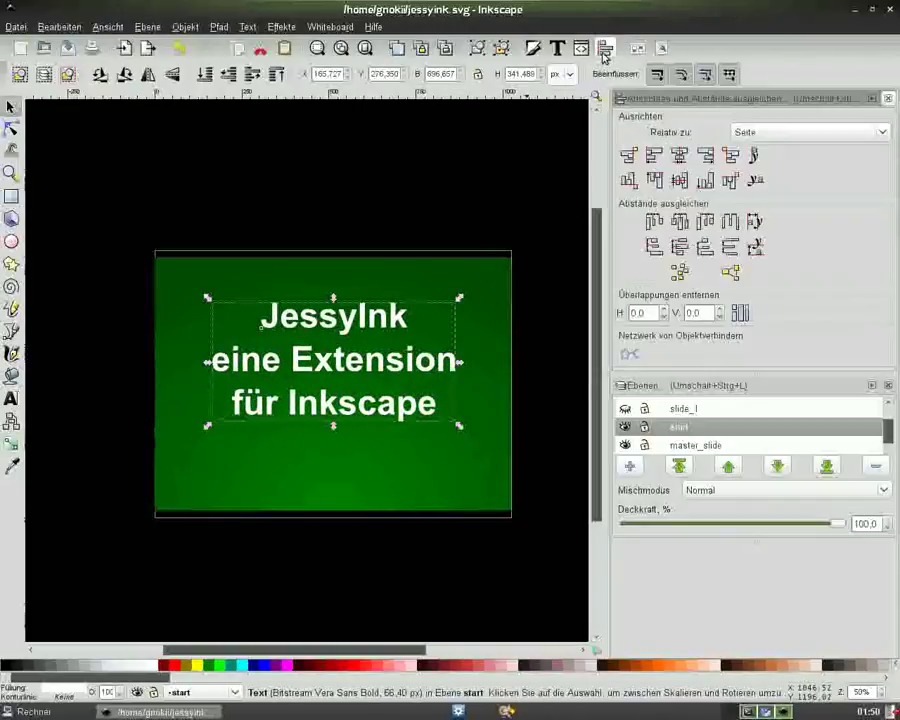
left_click(679, 180)
left_click(423, 147)
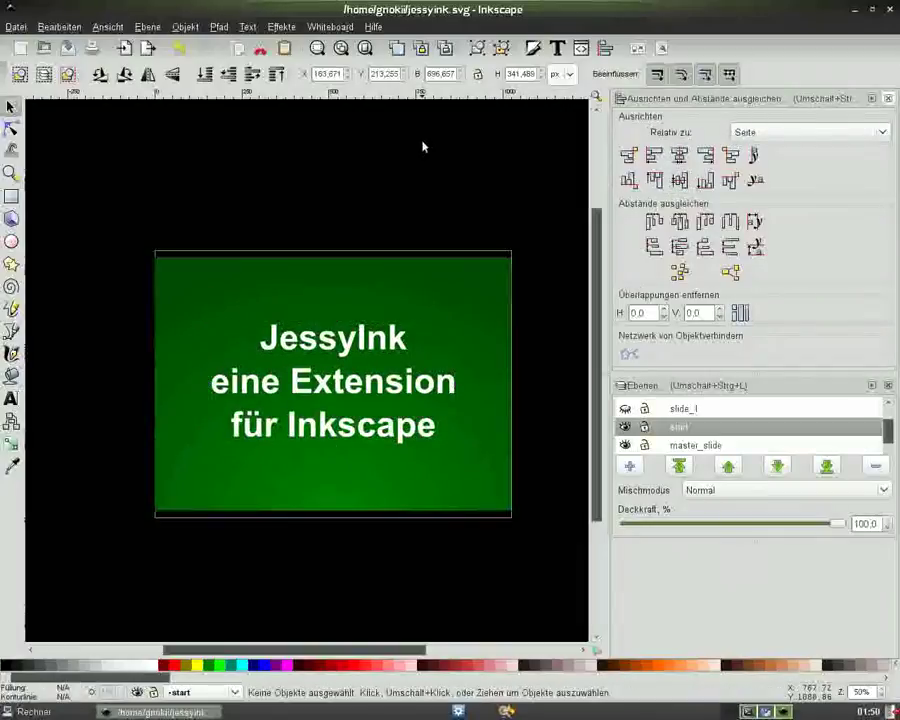
left_click(67, 47)
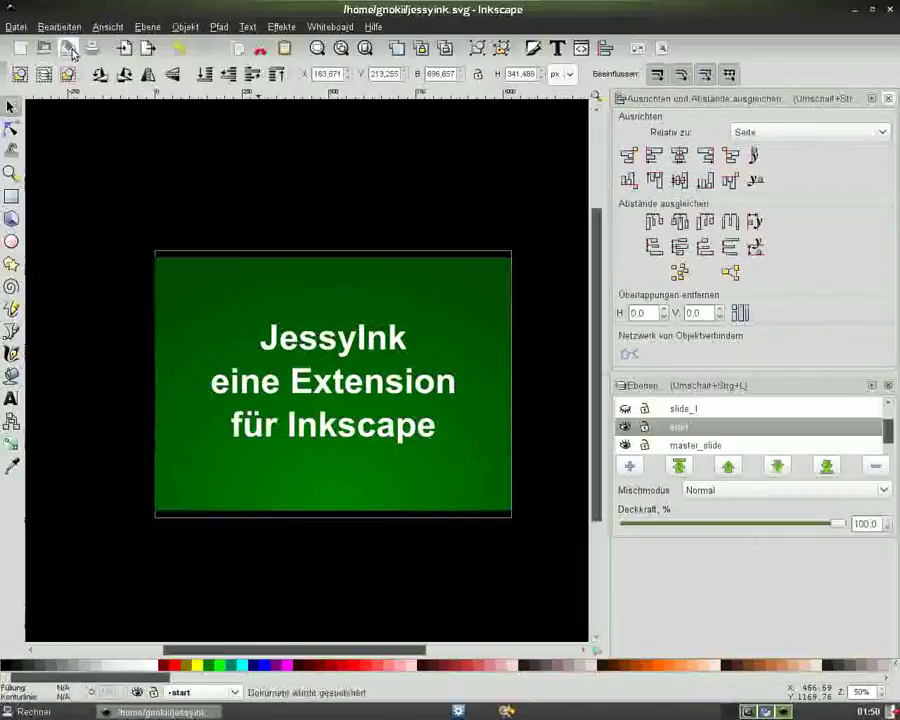
left_click(887, 99)
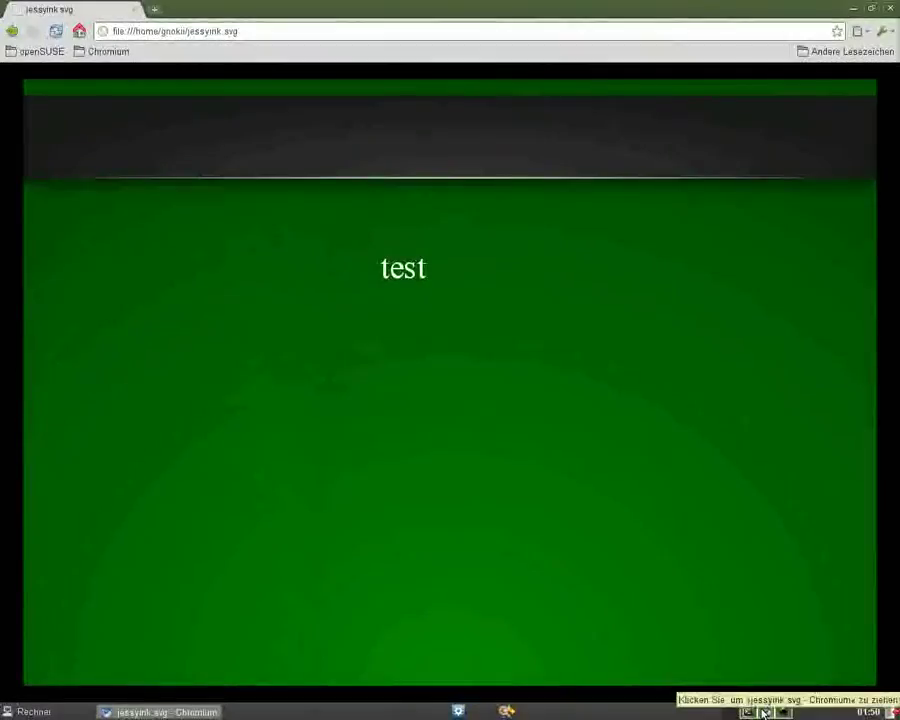
Step: Reload the presentation in Chromium and advance through all four slides
left_click(56, 31)
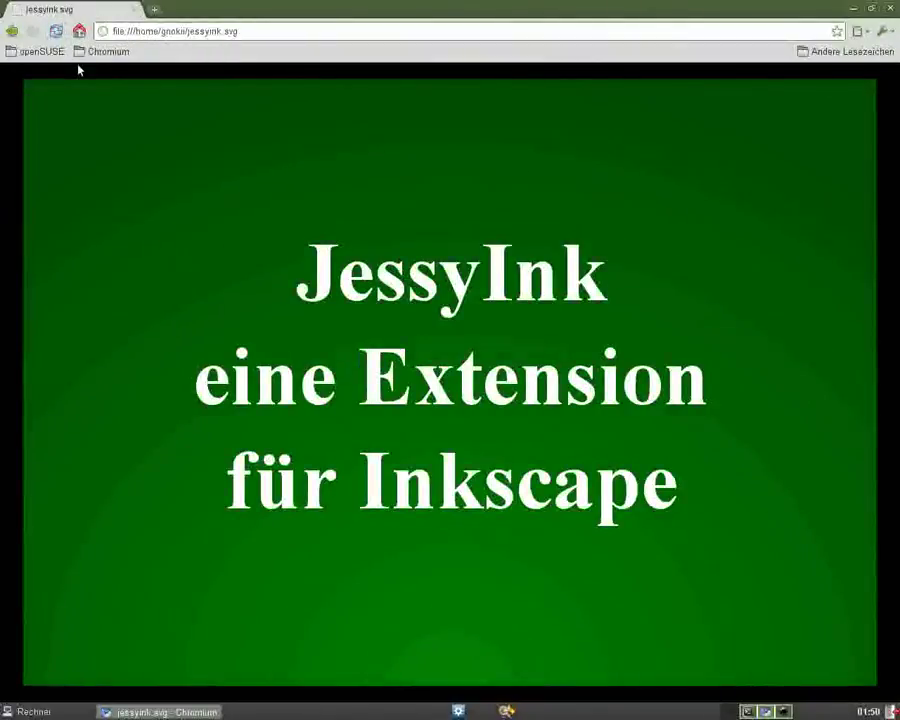
key("Right")
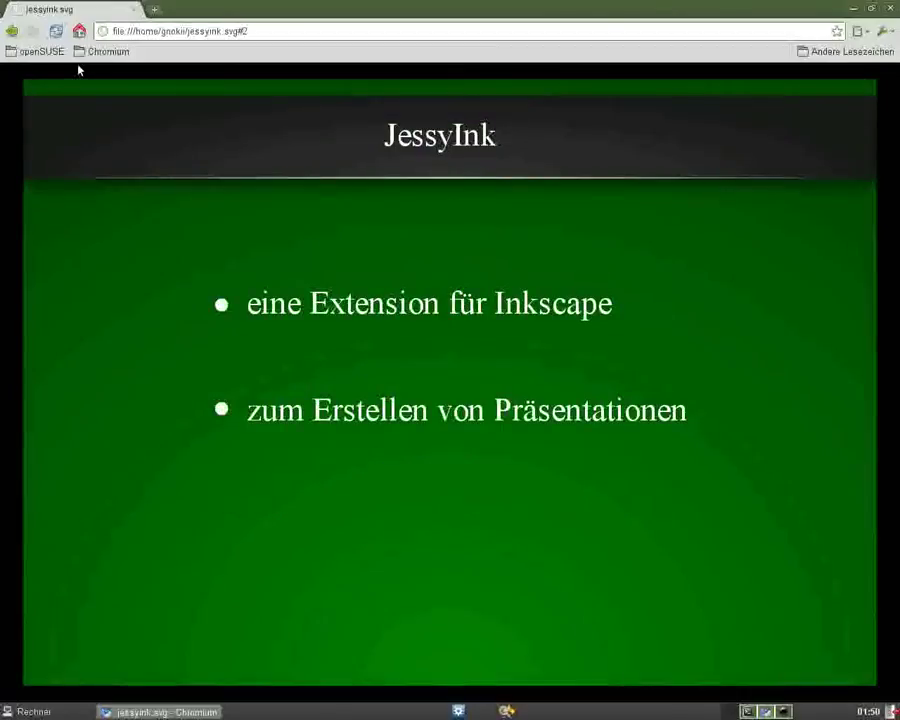
key("Right")
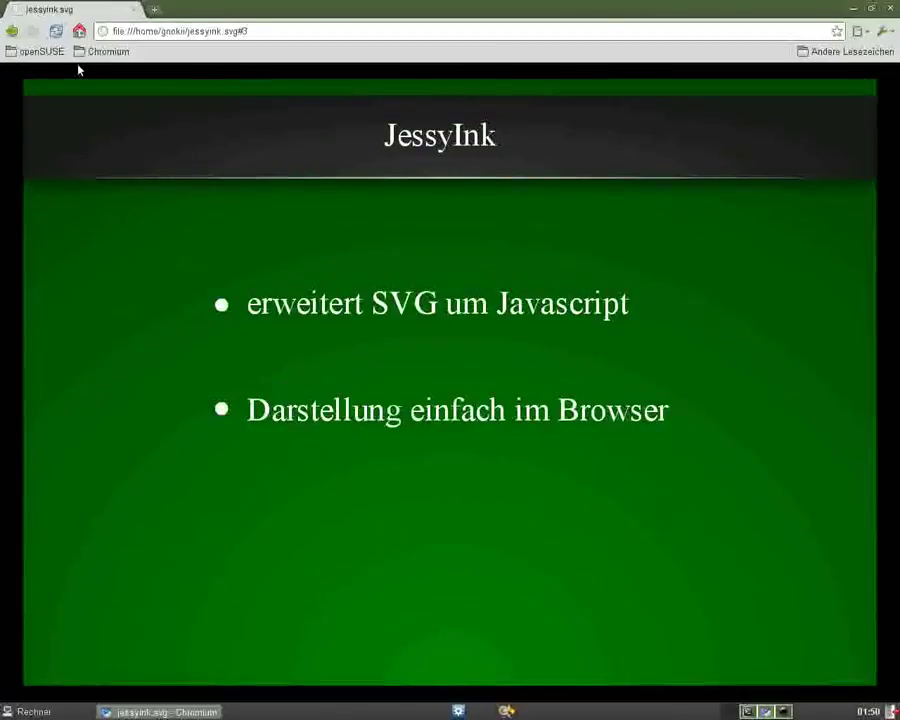
key("Right")
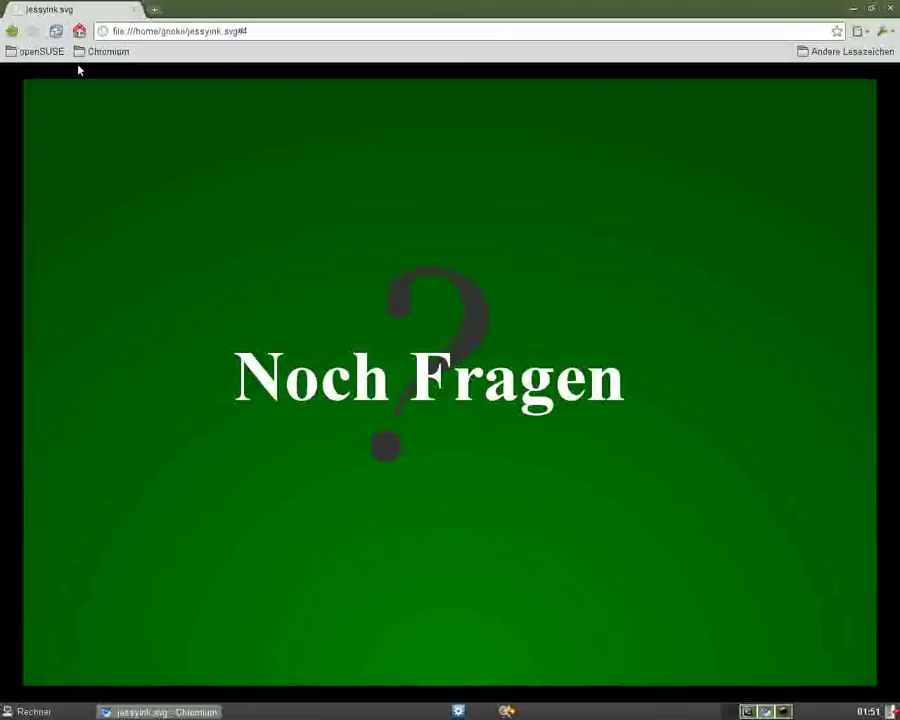
Step: Use the slide index to show slide 2 full screen, then return to Inkscape
key("i")
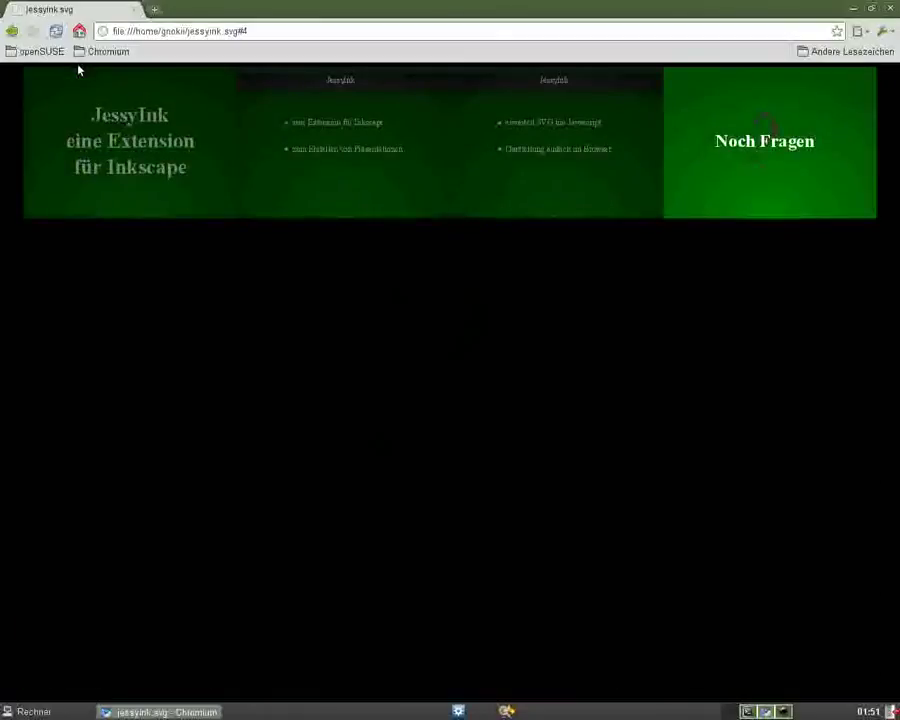
key("Left")
key("Left")
key("Left")
key("Right")
key("Right")
key("Right")
key("Left")
key("Left")
key("Right")
key("Left")
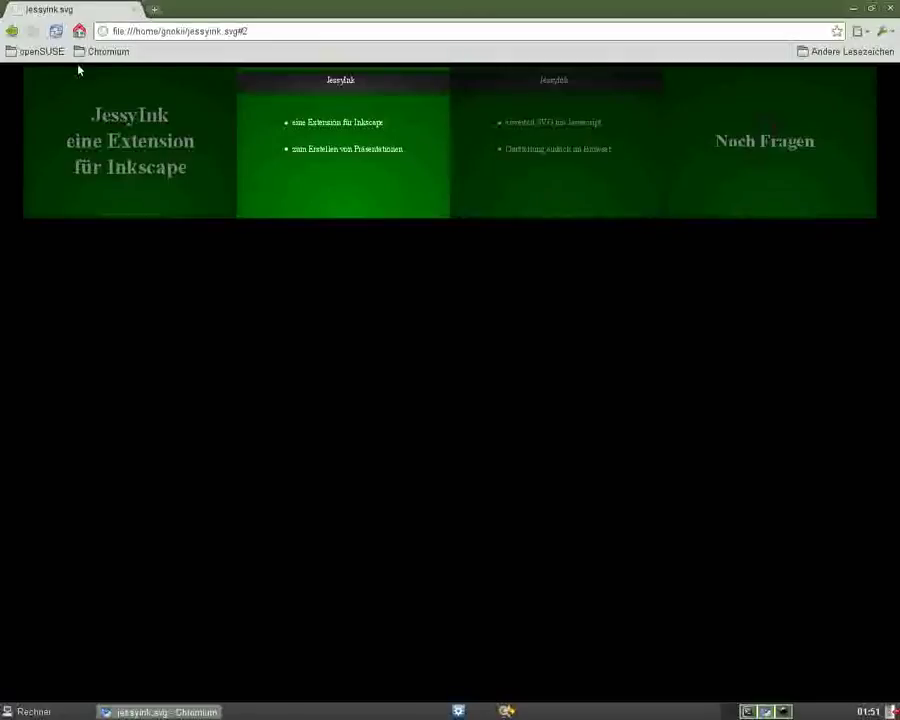
key("Return")
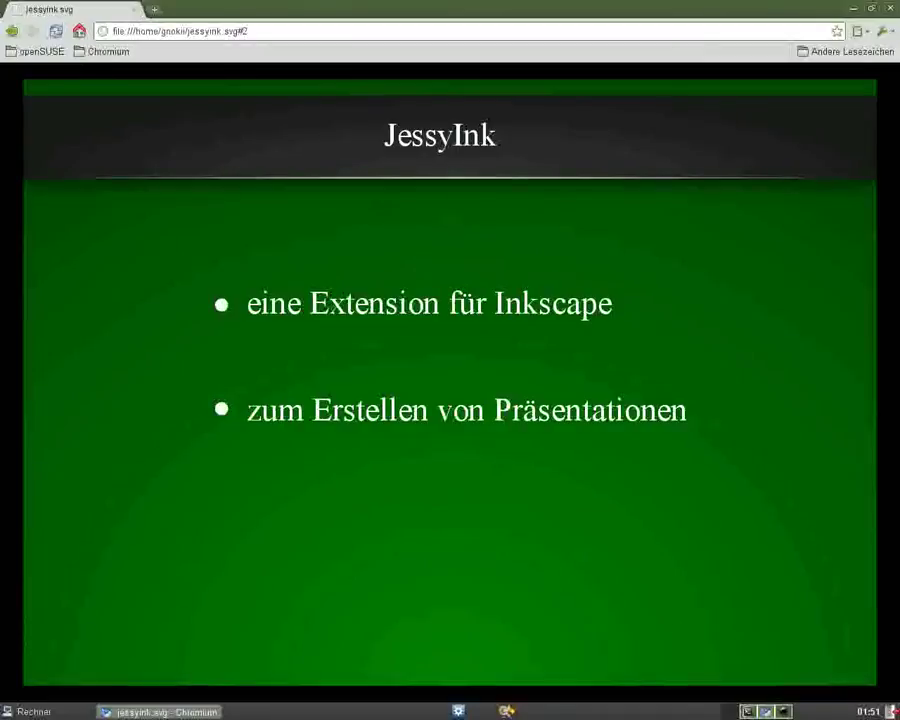
left_click(766, 711)
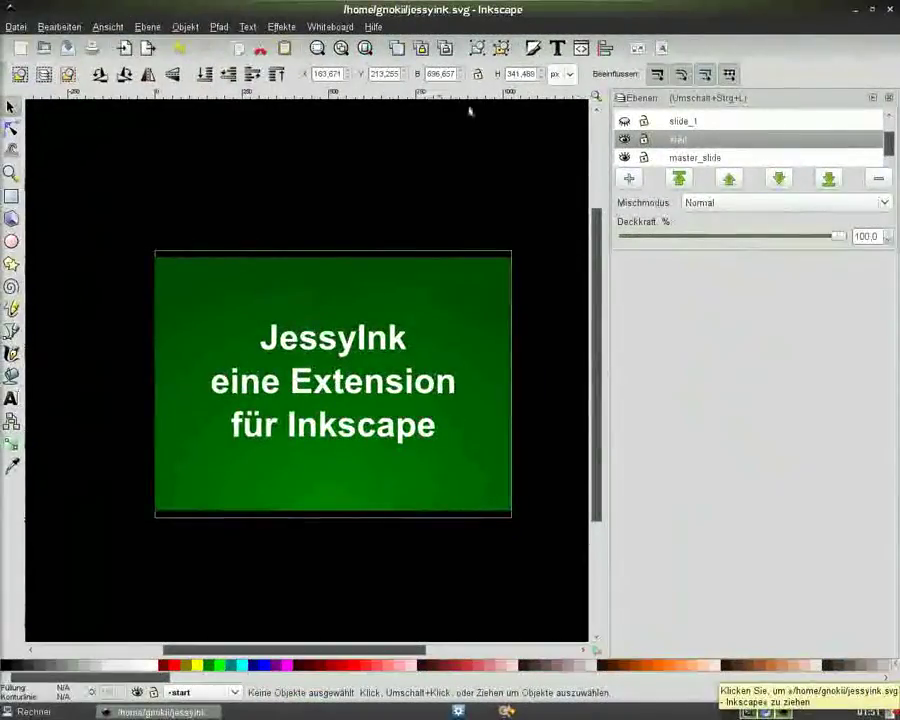
Step: Apply a 0.5-second pop transition to the start layer via JessyInk transitions
left_click(281, 28)
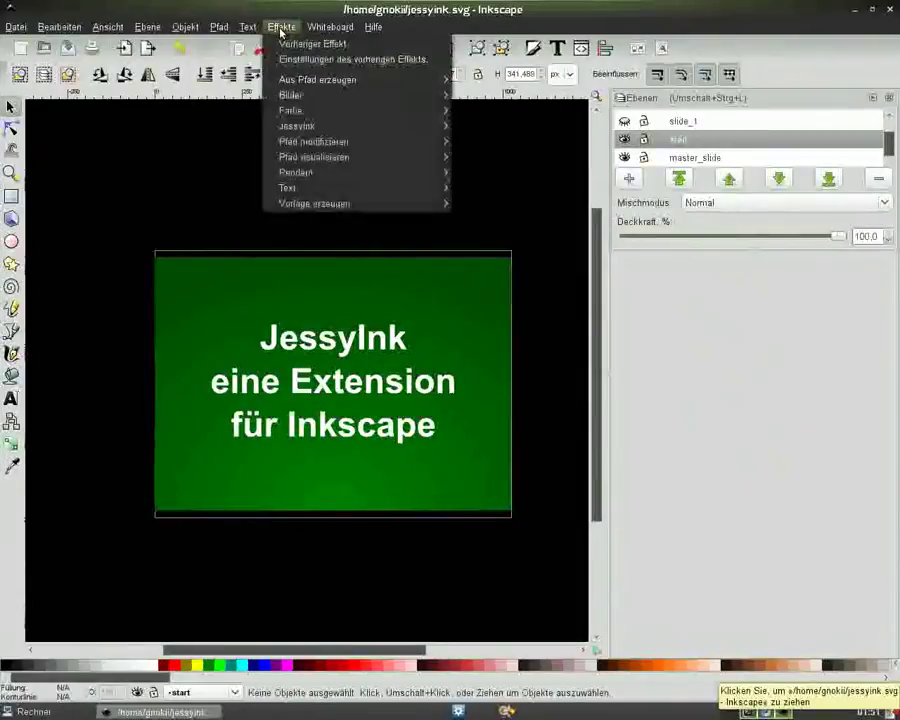
mouse_move(298, 126)
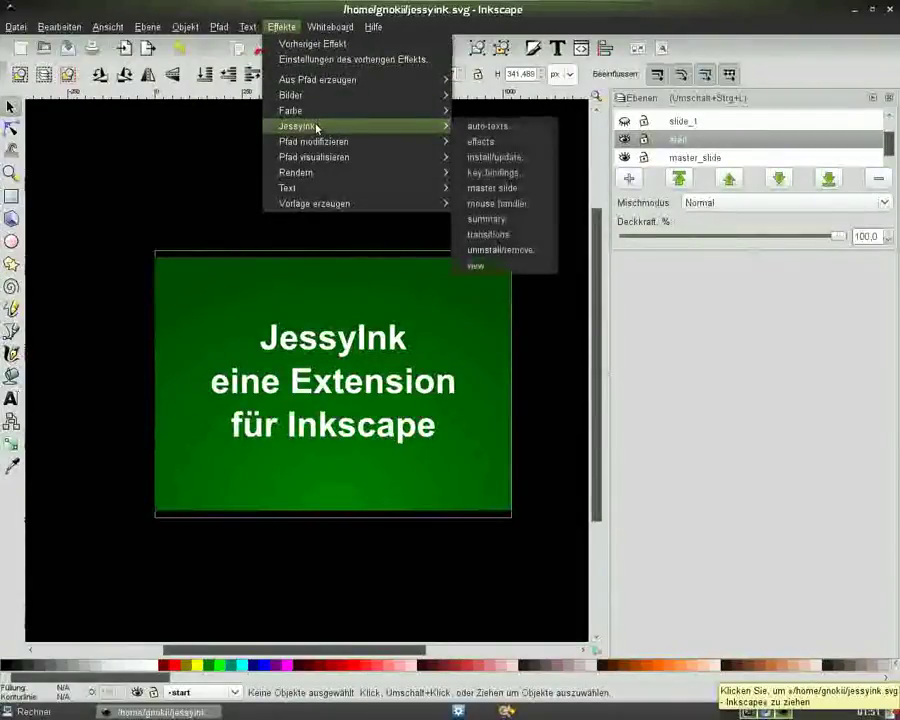
left_click(520, 242)
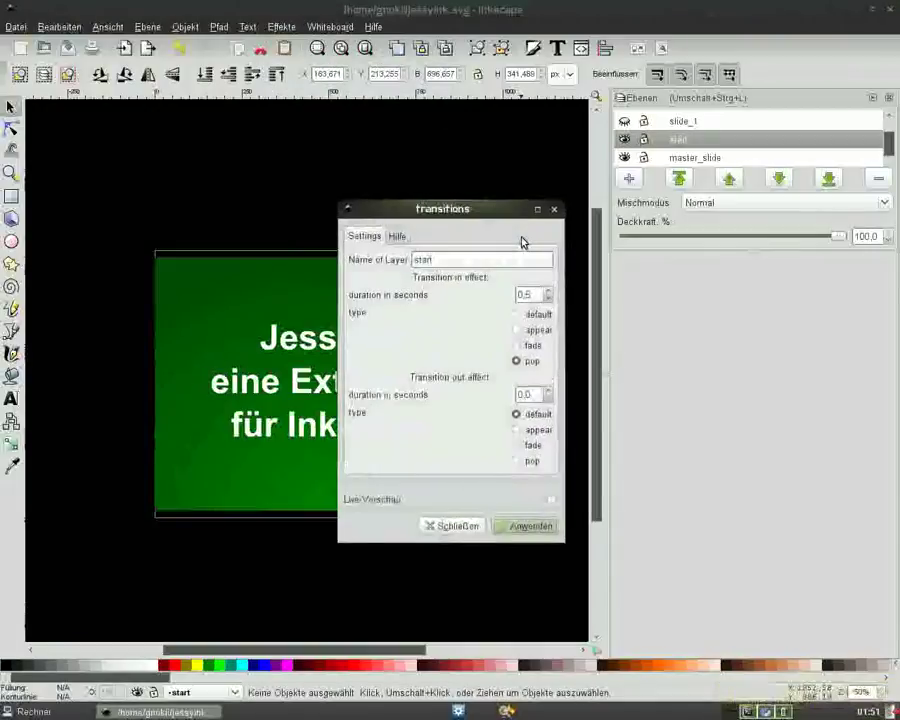
left_click_drag(472, 213, 398, 203)
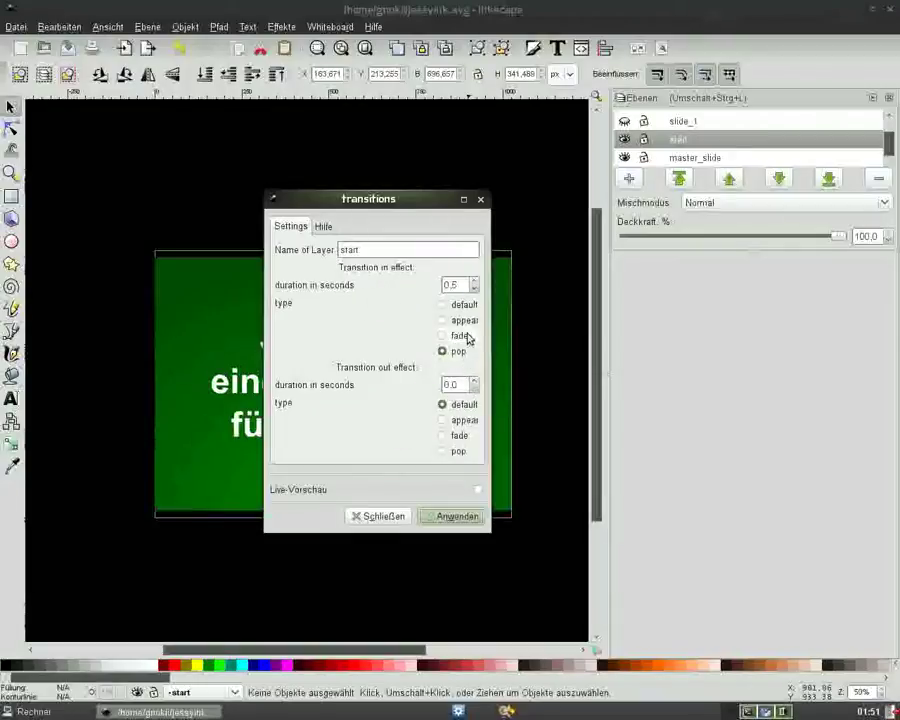
double_click(368, 247)
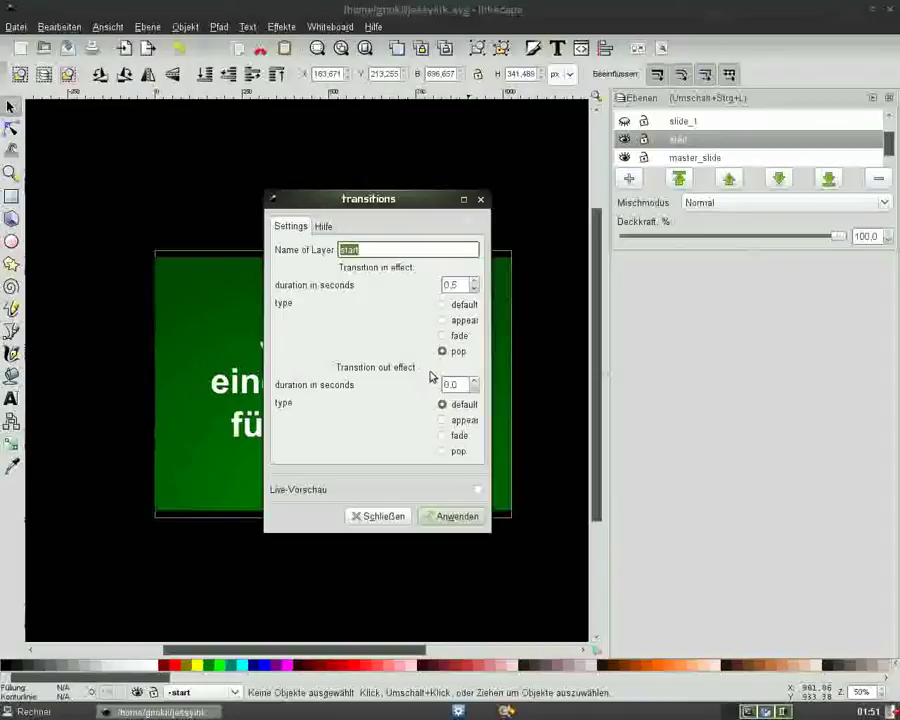
left_click(446, 517)
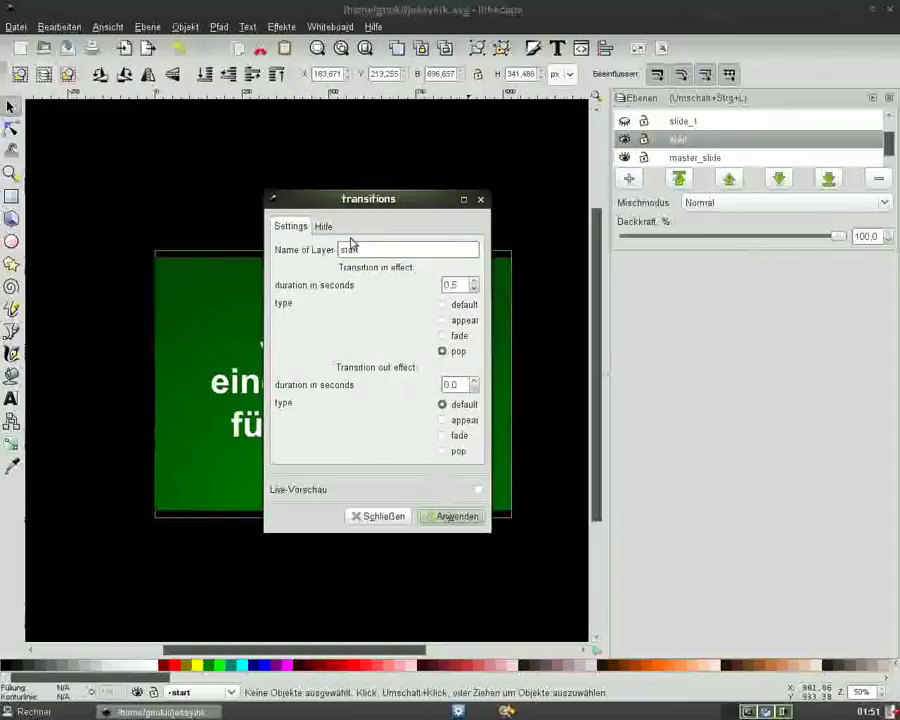
Step: Apply the same pop transition to layers slide_1, slide_2 and ende
type("slide_1")
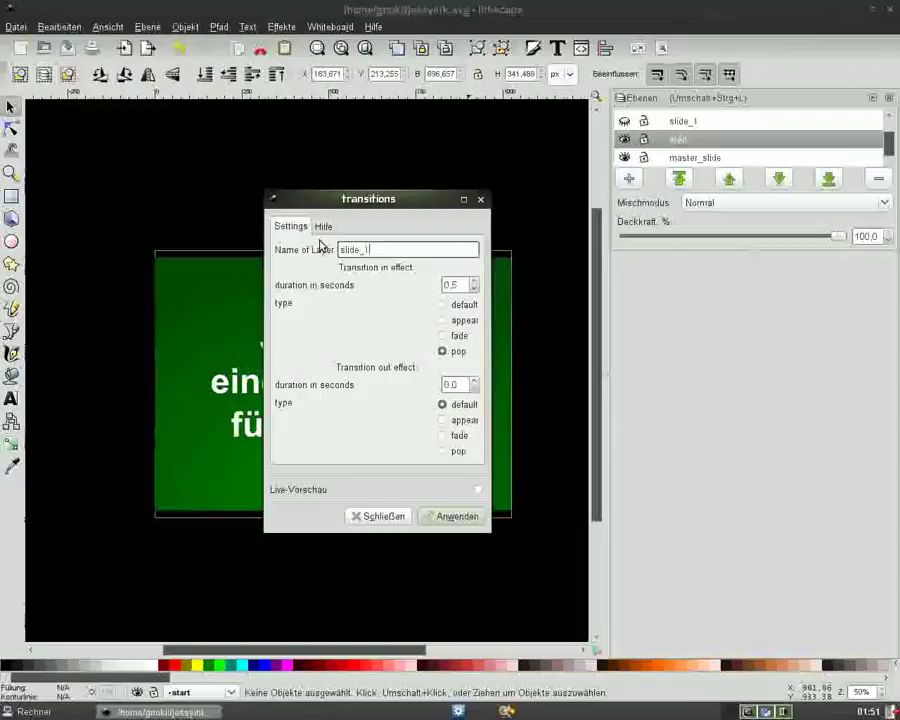
left_click(450, 517)
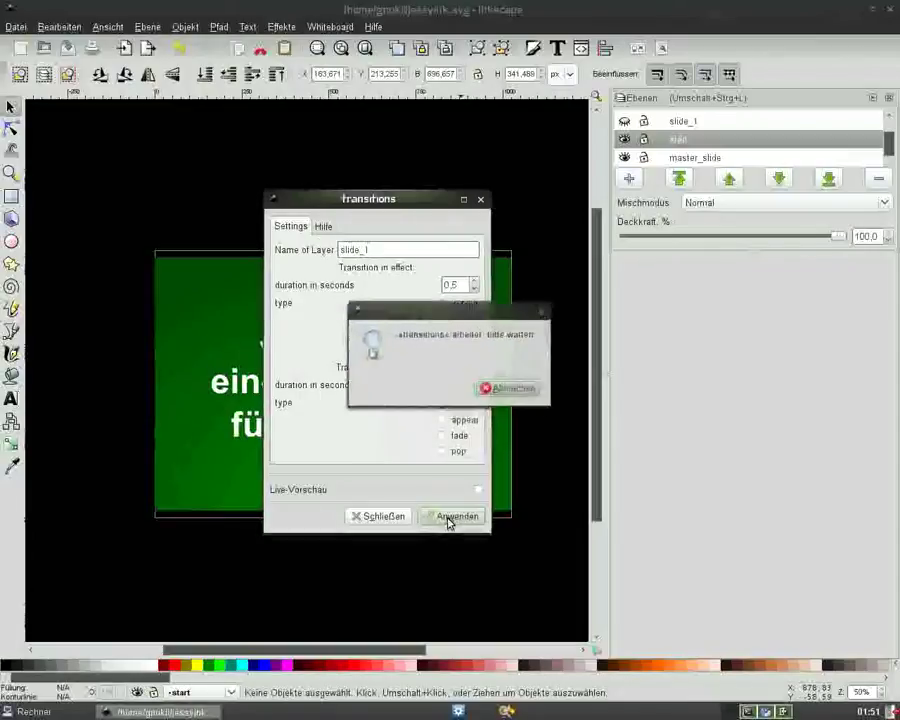
left_click(376, 250)
type("2")
left_click(450, 517)
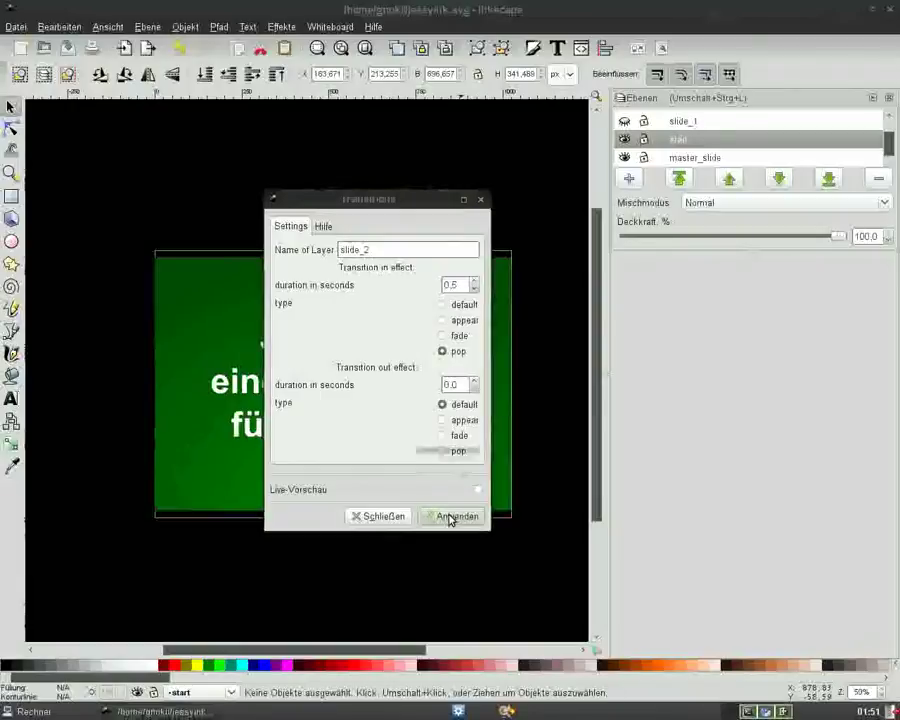
type("ende")
left_click(444, 515)
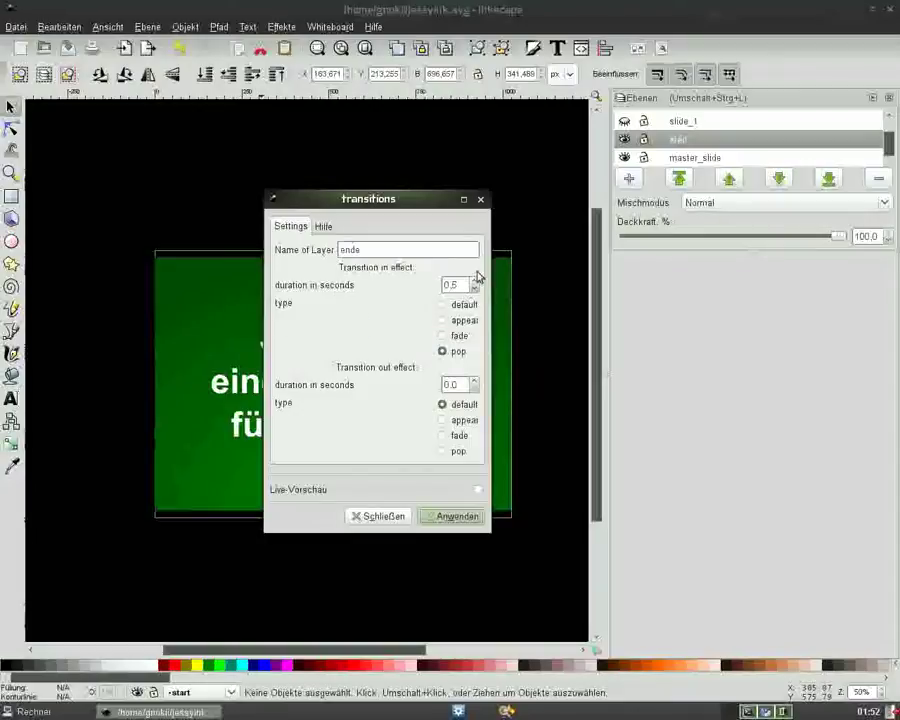
Step: Close the transitions dialog, save the presentation, and switch to Chromium
left_click(392, 514)
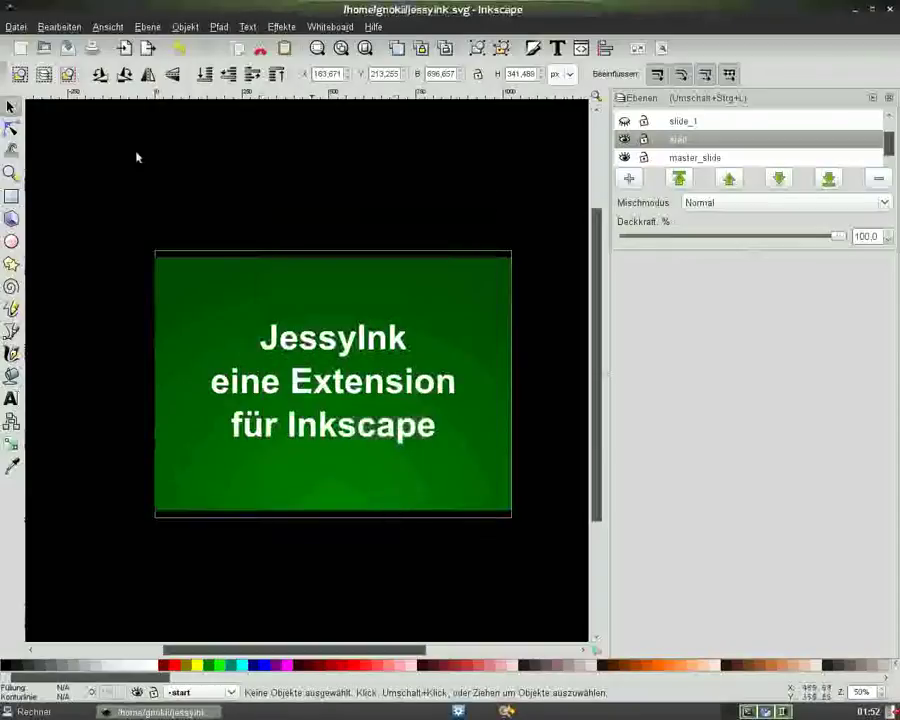
left_click(67, 47)
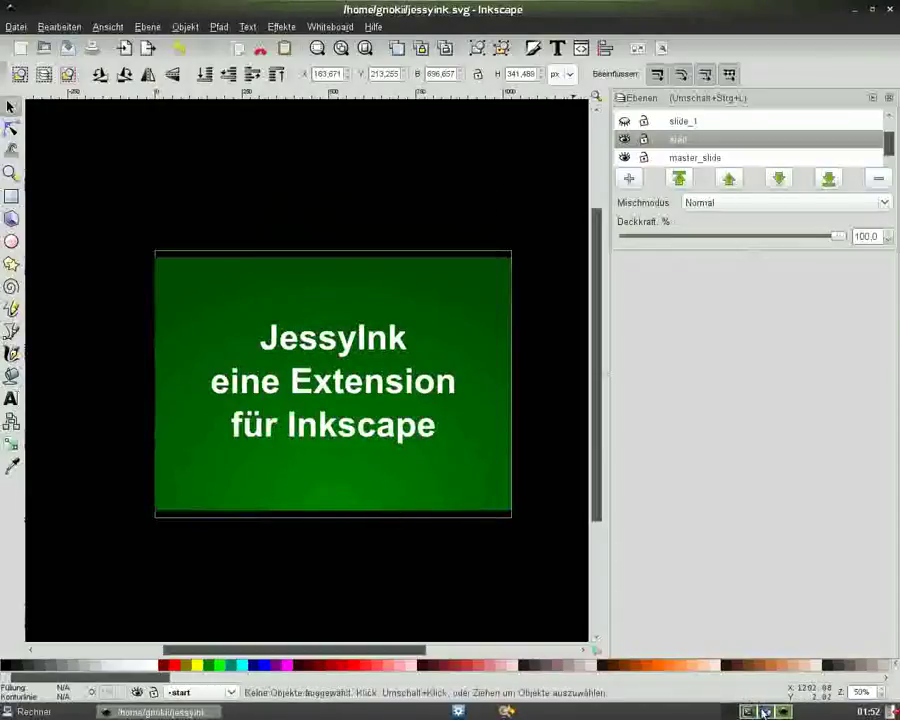
left_click(751, 708)
Step: Reload, jump to slide 1 via the index, and step with pop transitions to slide 4 'Noch Fragen'
left_click(58, 35)
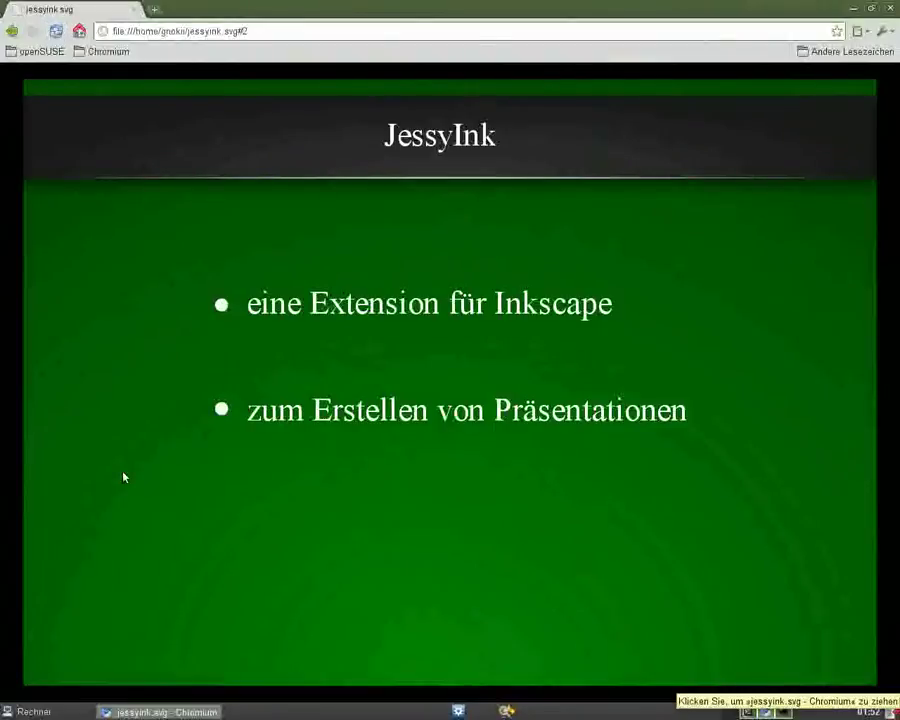
key("i")
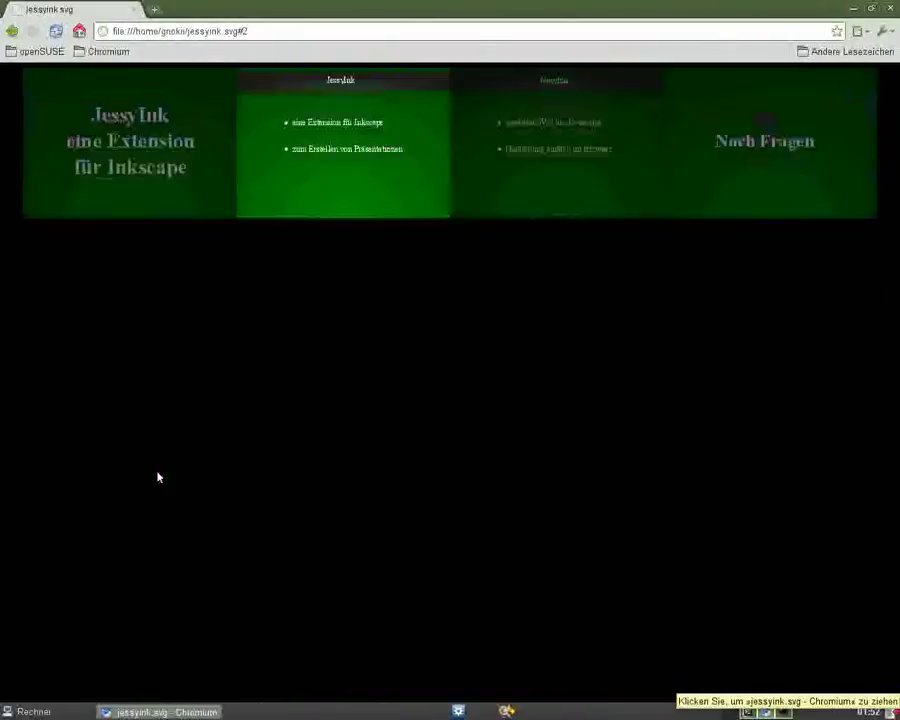
left_click(122, 178)
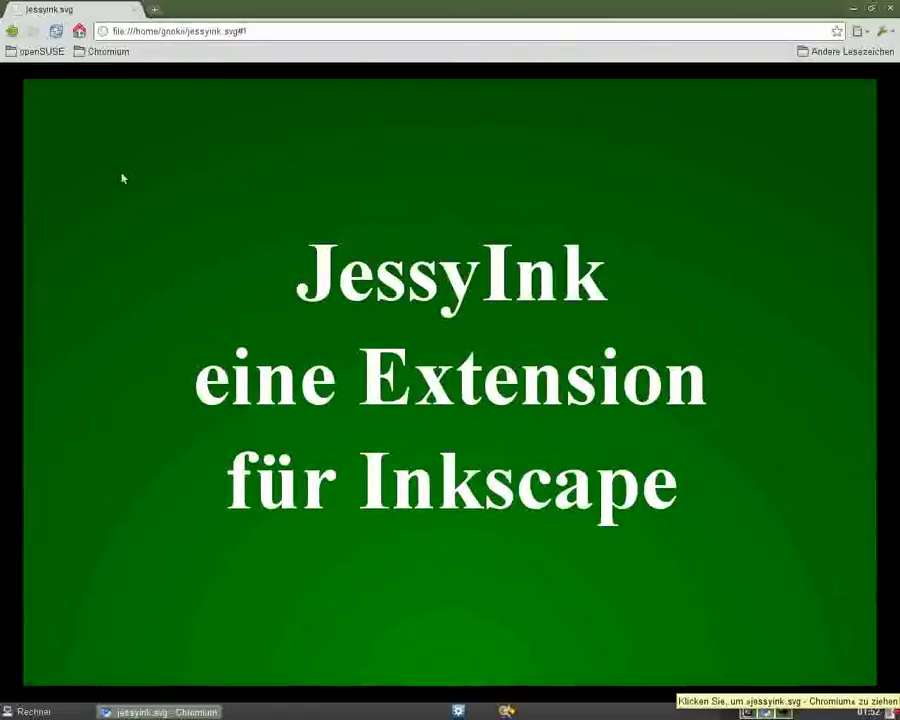
key("Right")
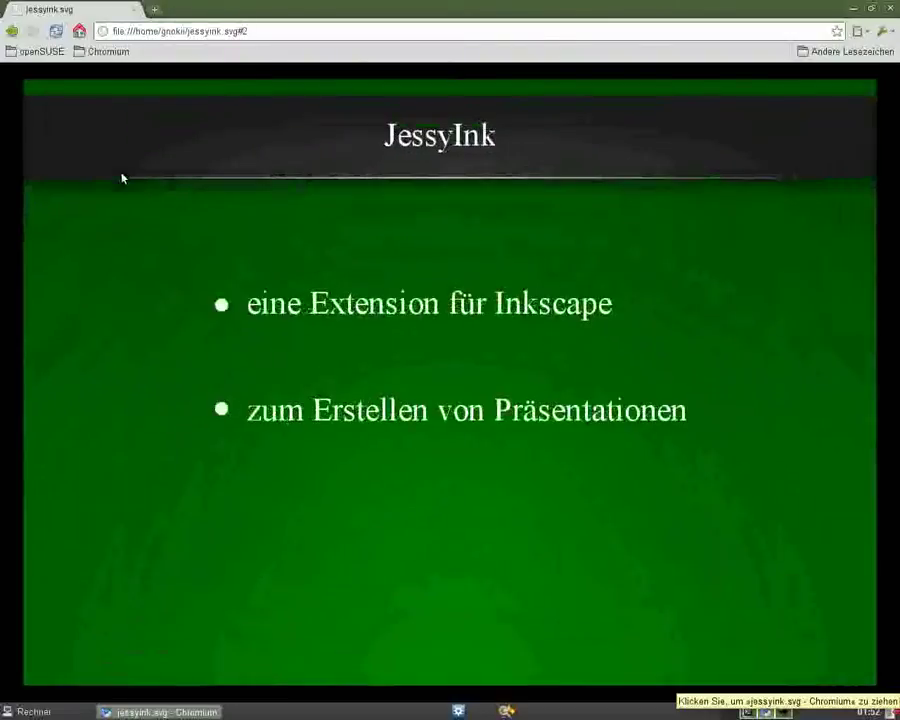
key("Right")
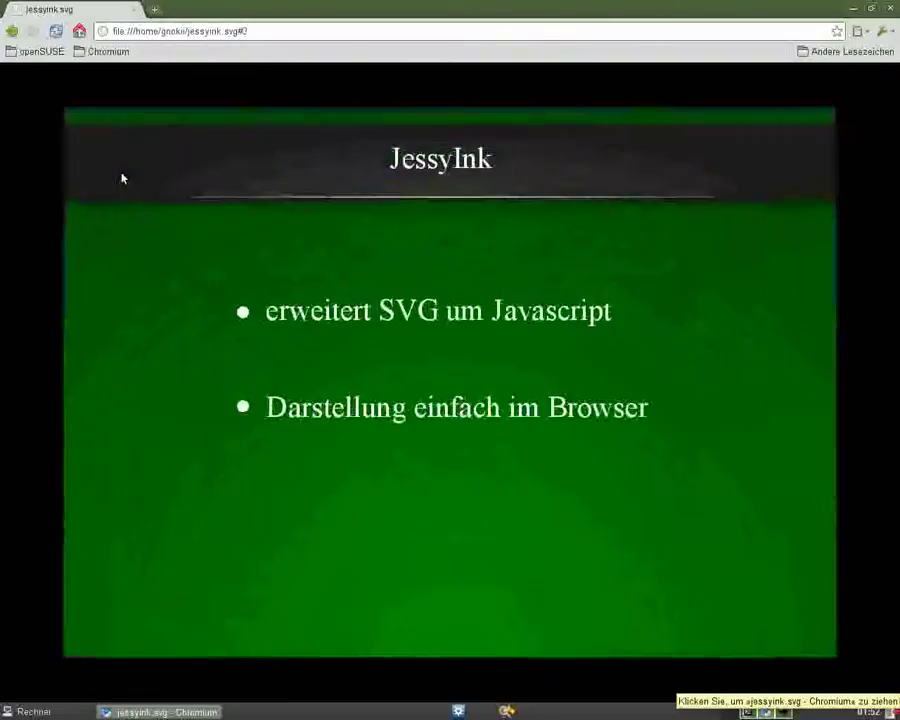
key("Right")
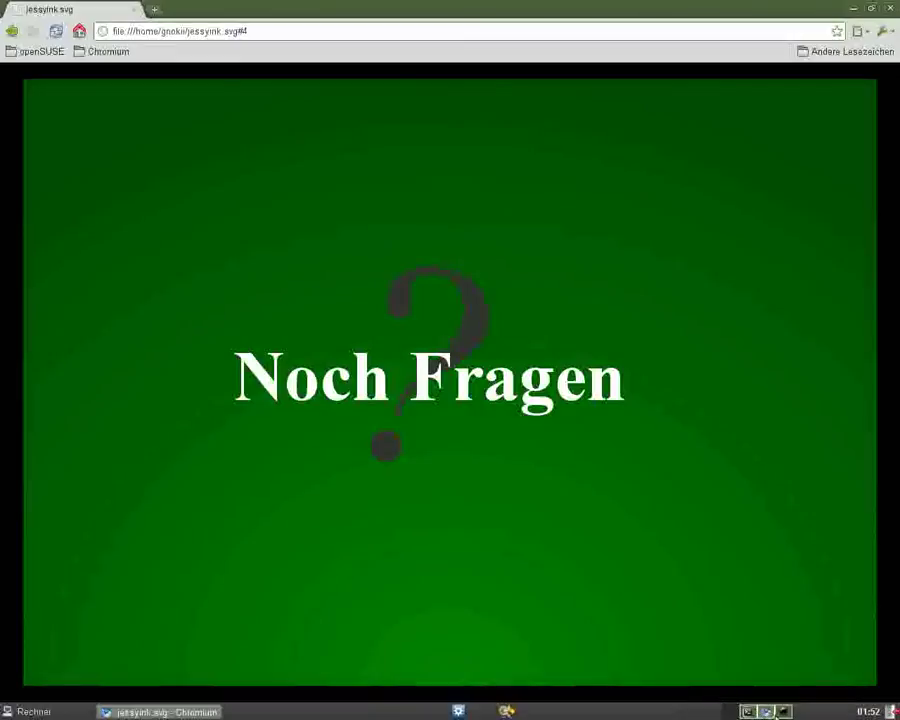
Step: Back in Inkscape, make slide_1 the active visible layer and select its first bullet line
left_click(766, 712)
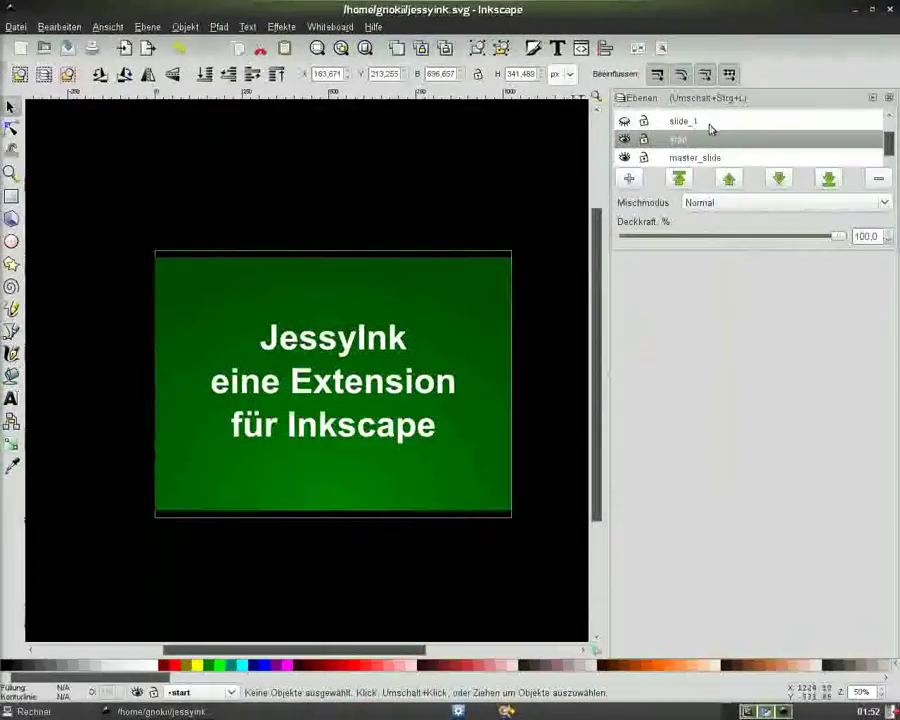
left_click(688, 123)
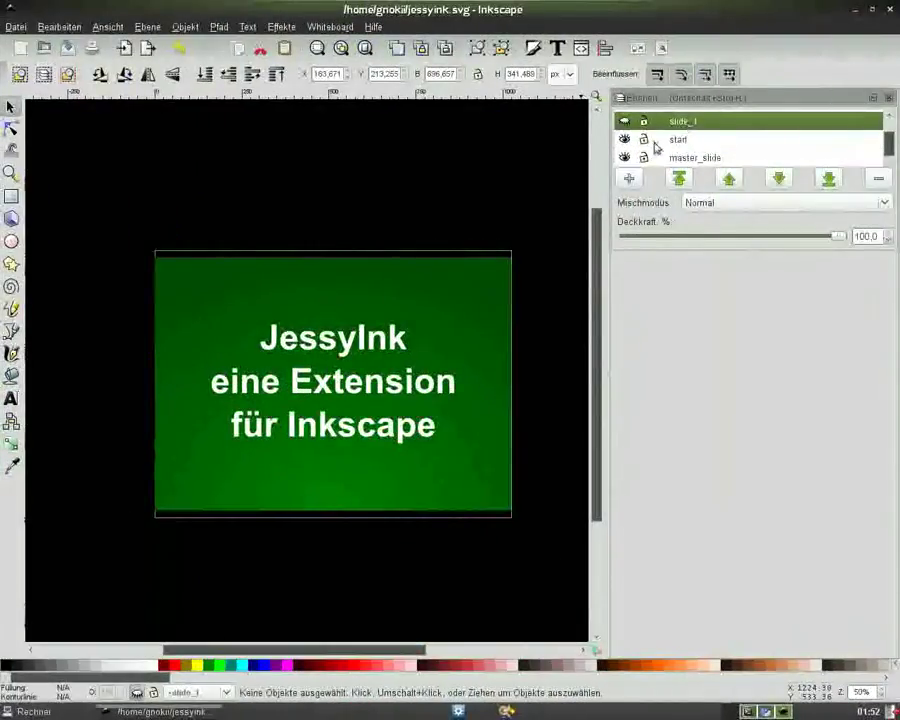
left_click(626, 122)
left_click(628, 122)
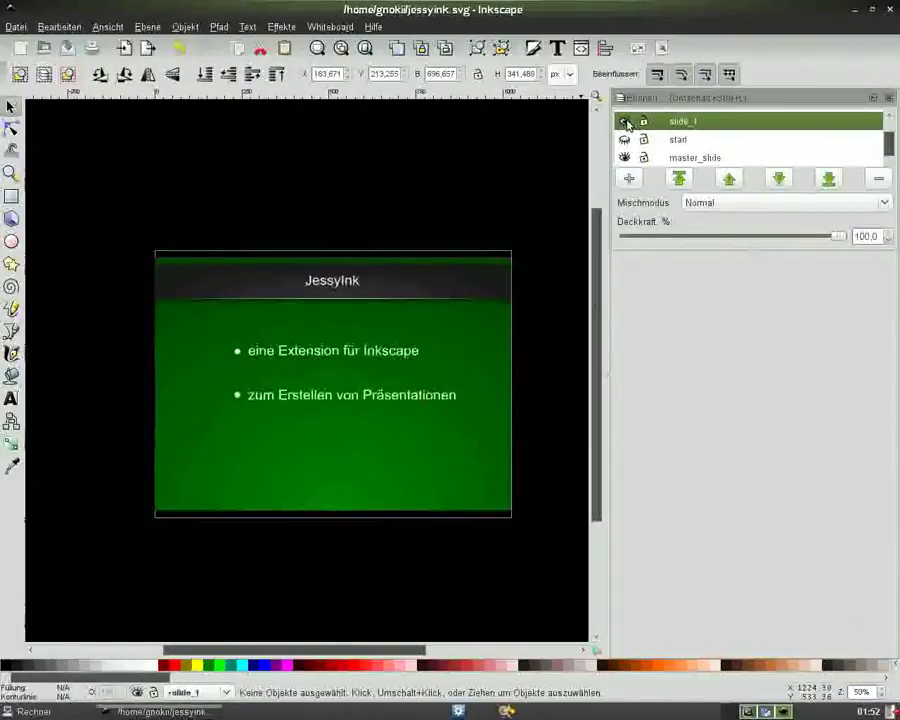
left_click(358, 351)
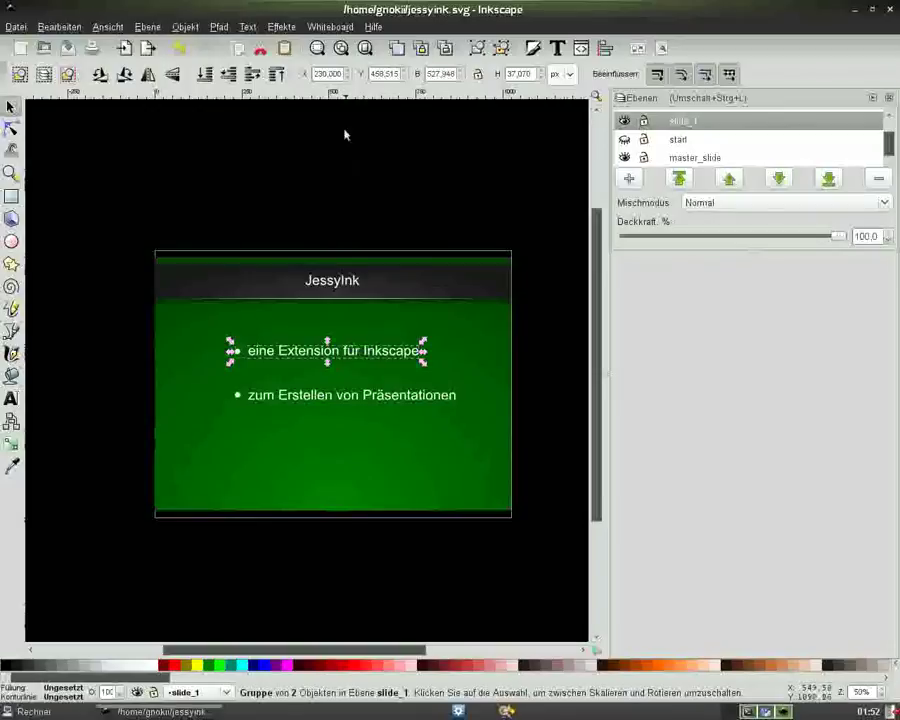
left_click(281, 27)
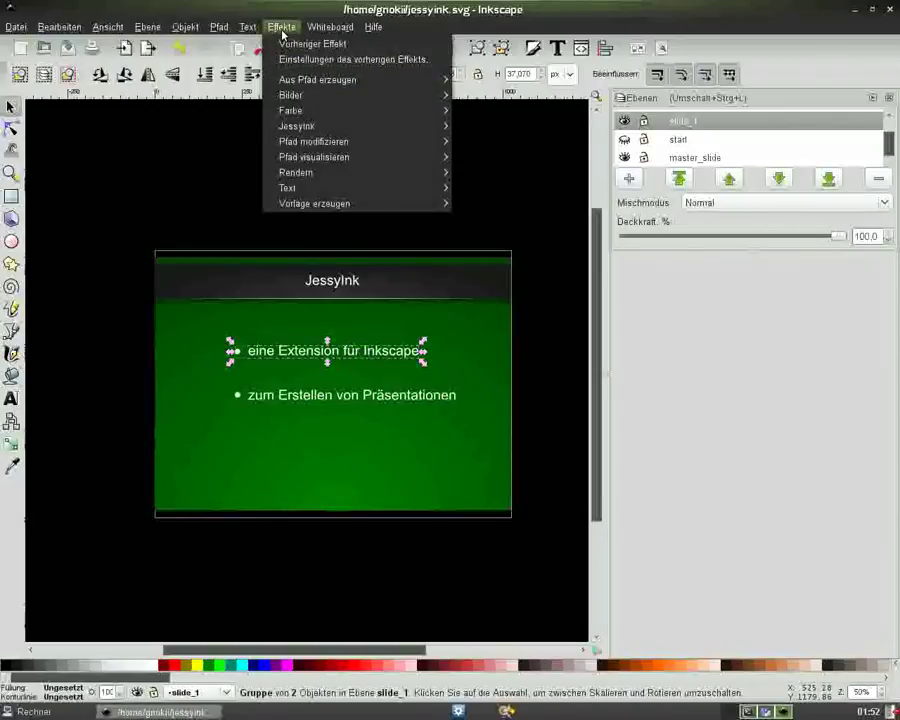
mouse_move(330, 126)
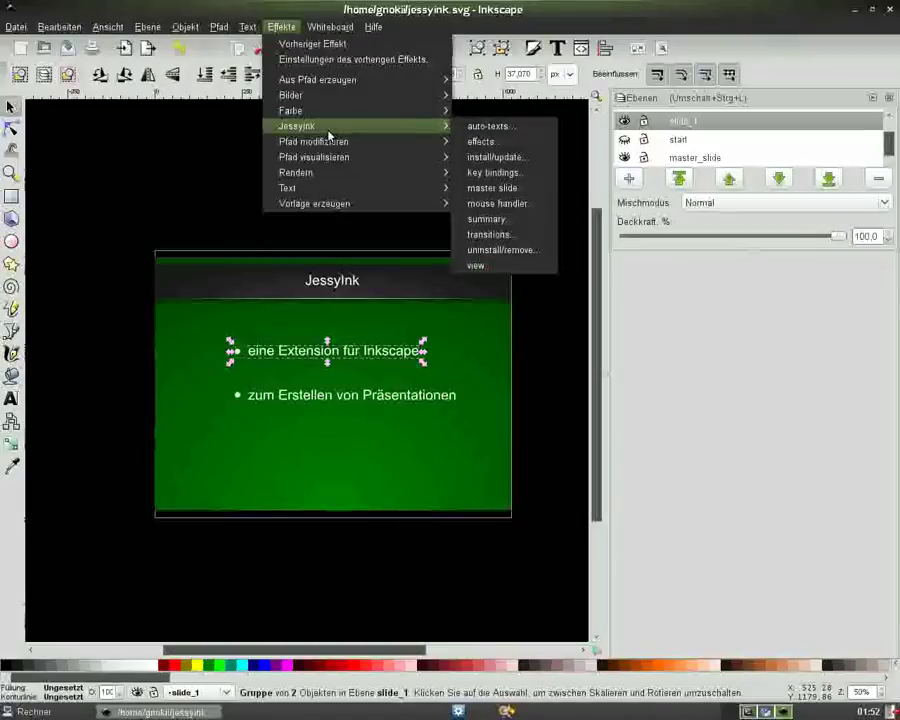
Step: Give the first bullet a 0.5-second fade build-in with order 2
left_click(501, 142)
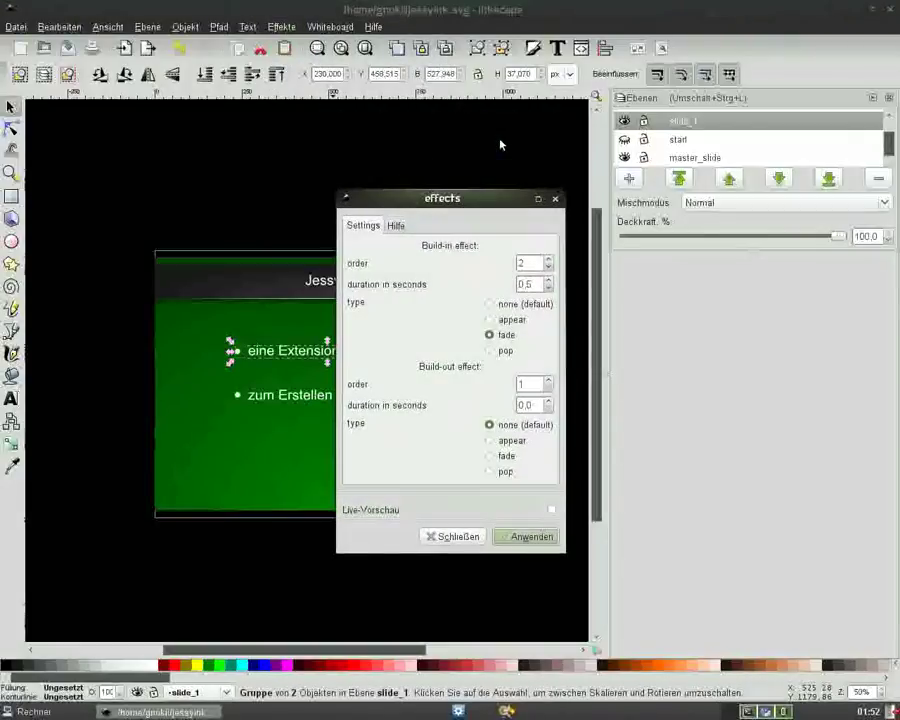
double_click(472, 204)
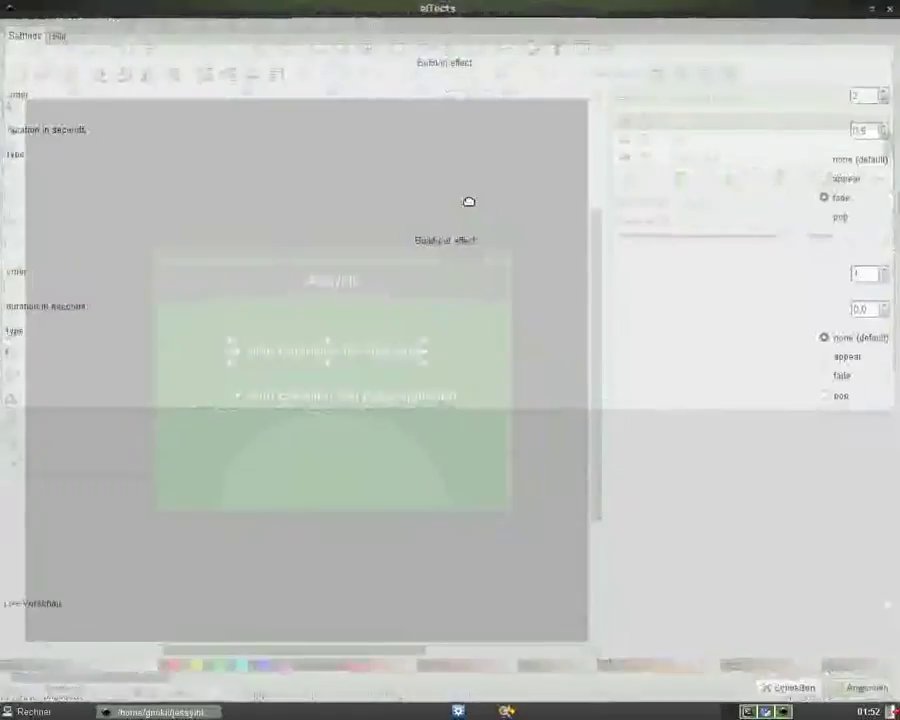
left_click(871, 10)
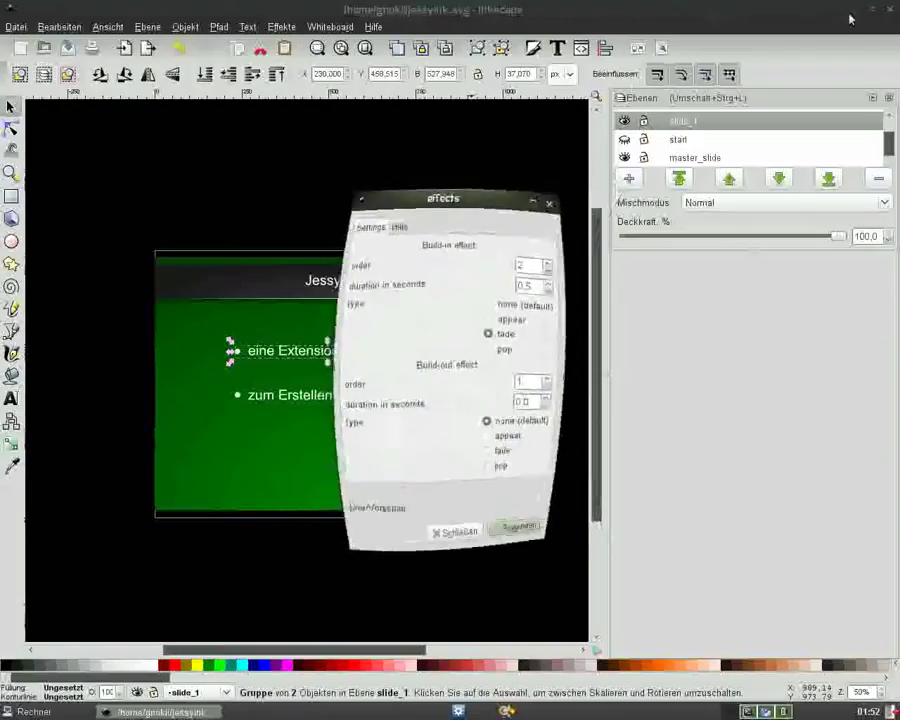
left_click_drag(433, 199, 226, 197)
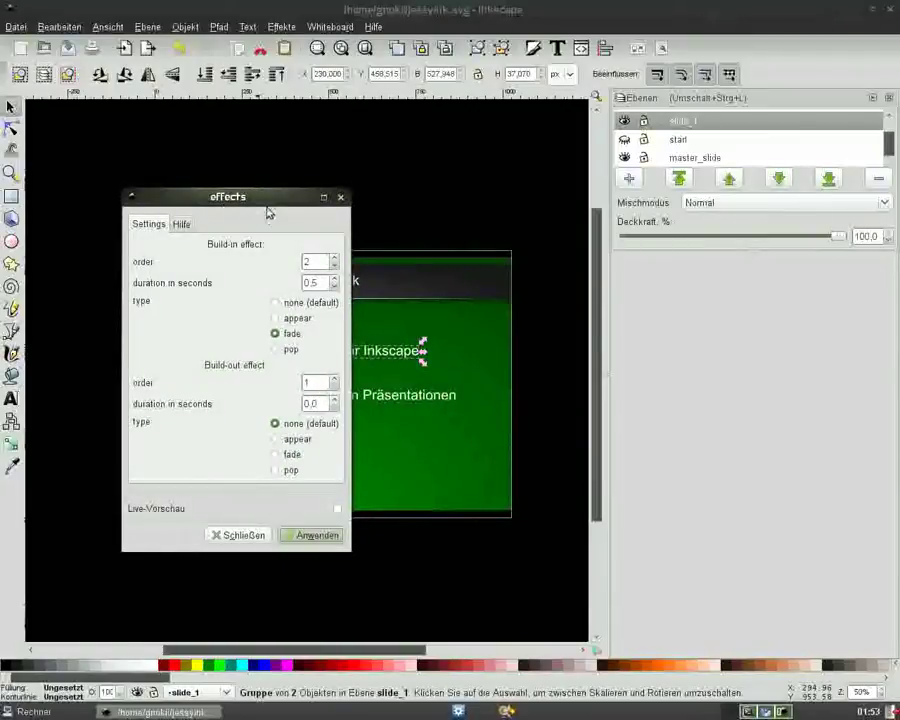
left_click_drag(268, 205, 213, 181)
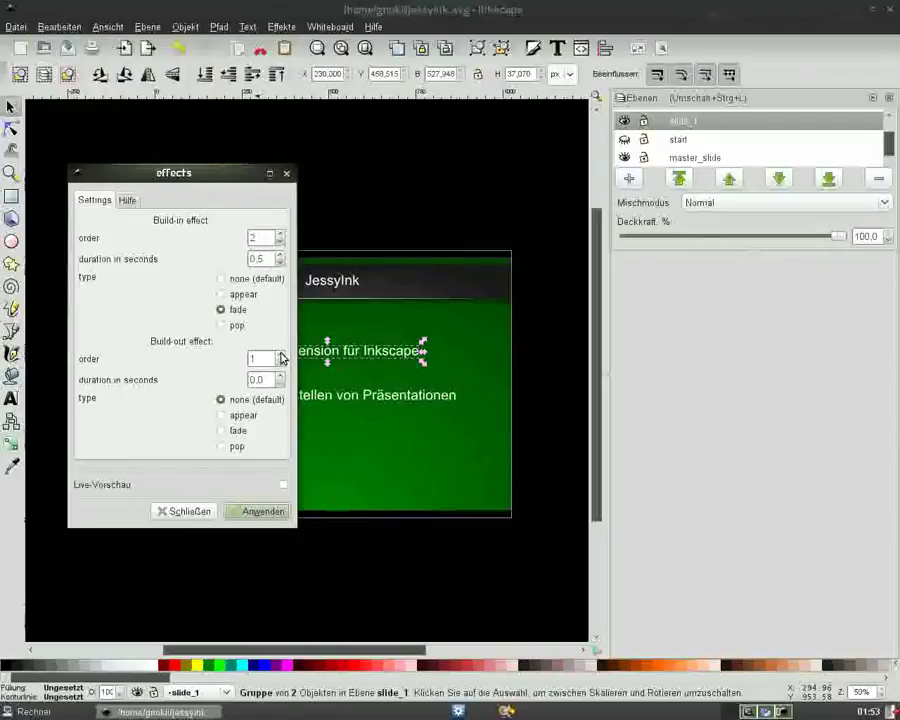
left_click(261, 515)
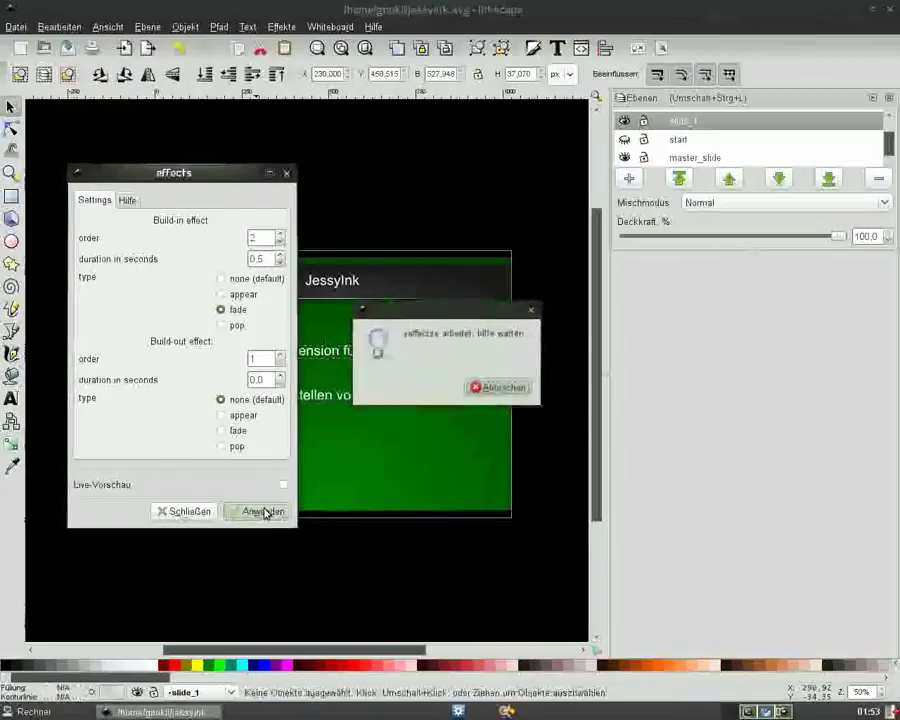
Step: Give the second bullet a fade build-in with order 3, close the dialog, and save
left_click(345, 400)
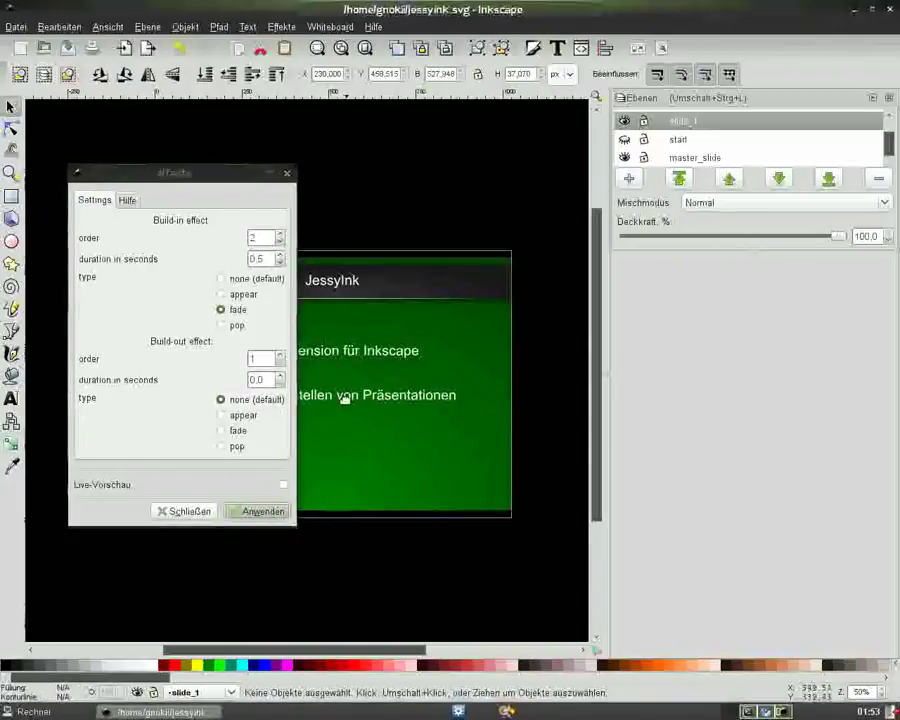
left_click(281, 234)
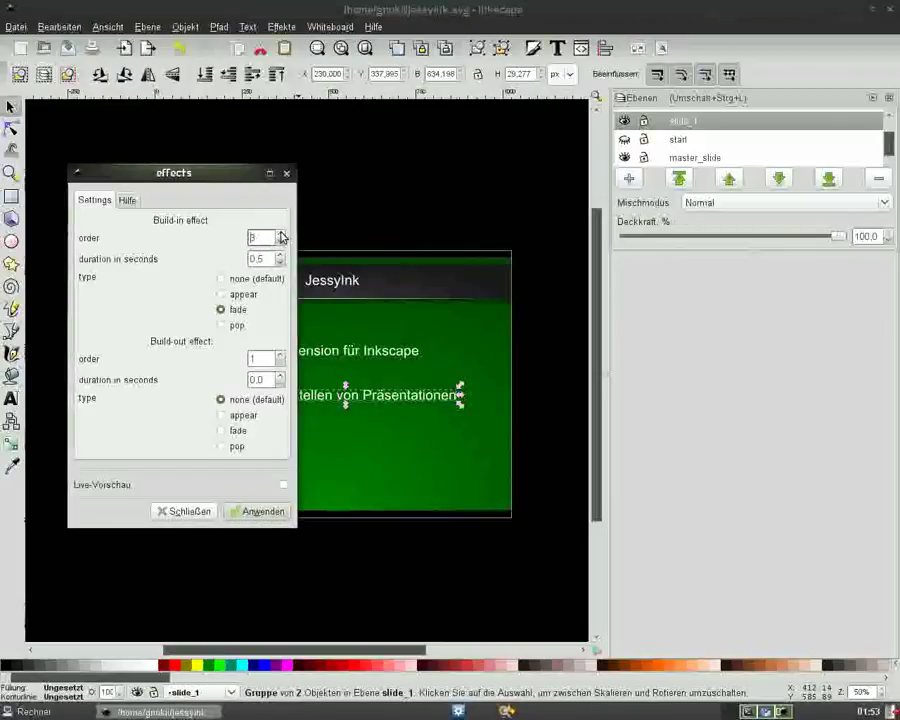
left_click(265, 513)
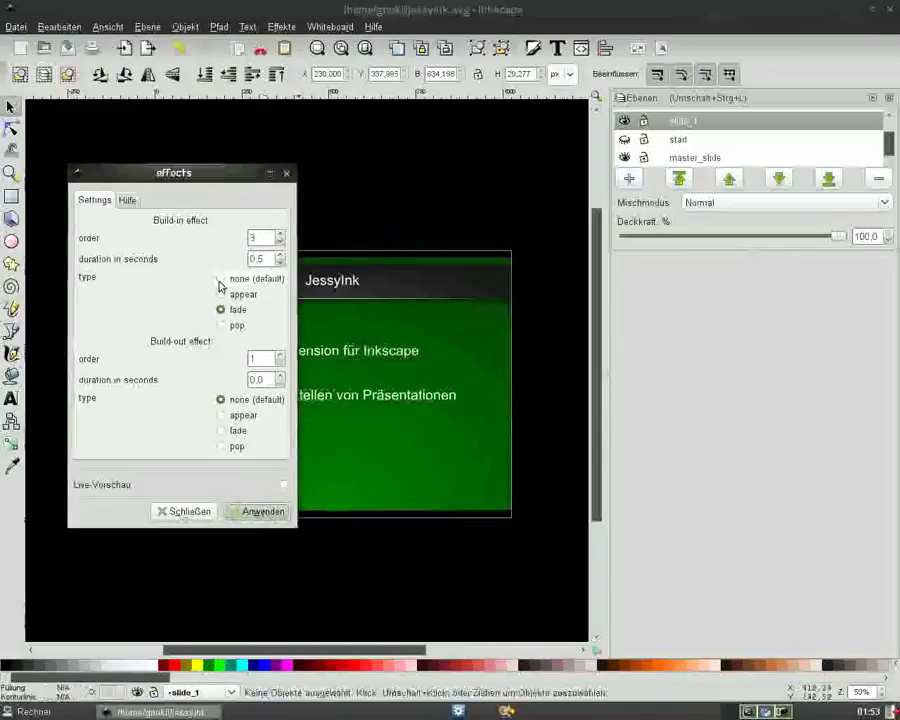
left_click(287, 177)
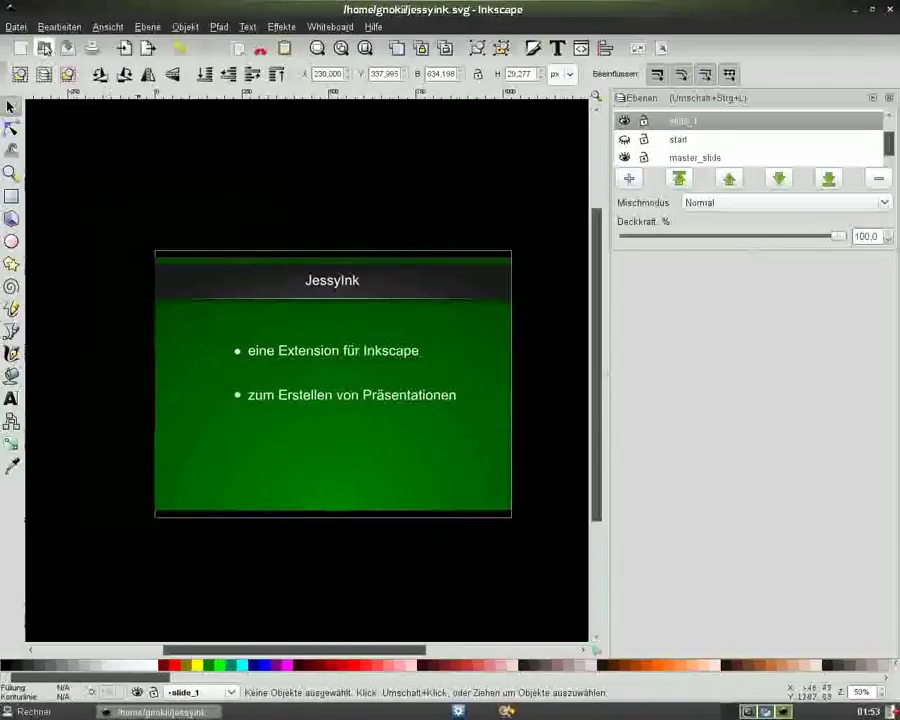
left_click(67, 47)
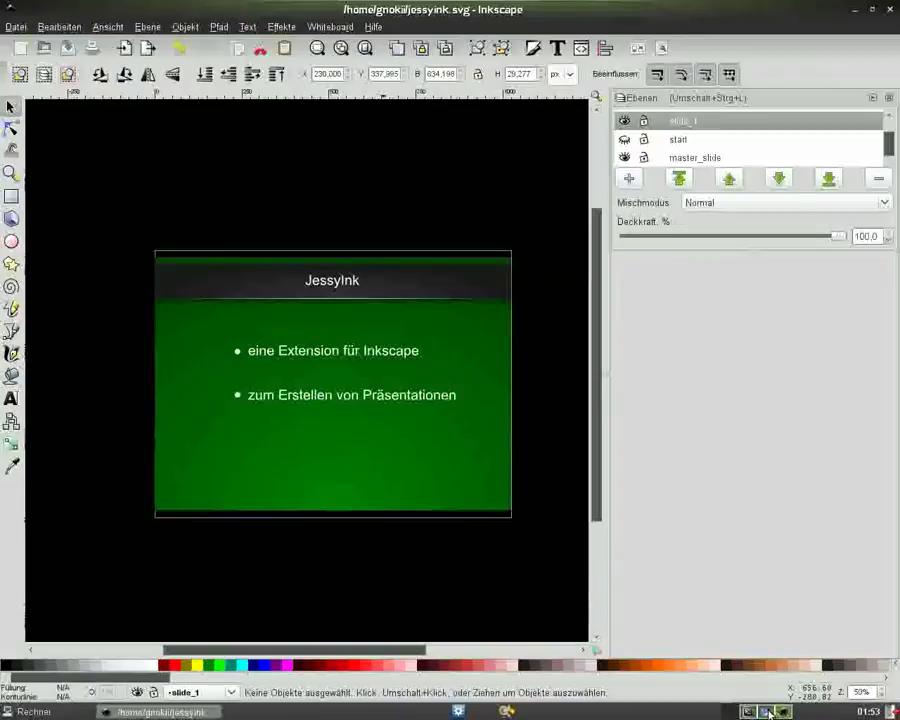
left_click(768, 711)
Step: Reload the presentation and open slide 1 from the slide index
left_click(57, 35)
key("i")
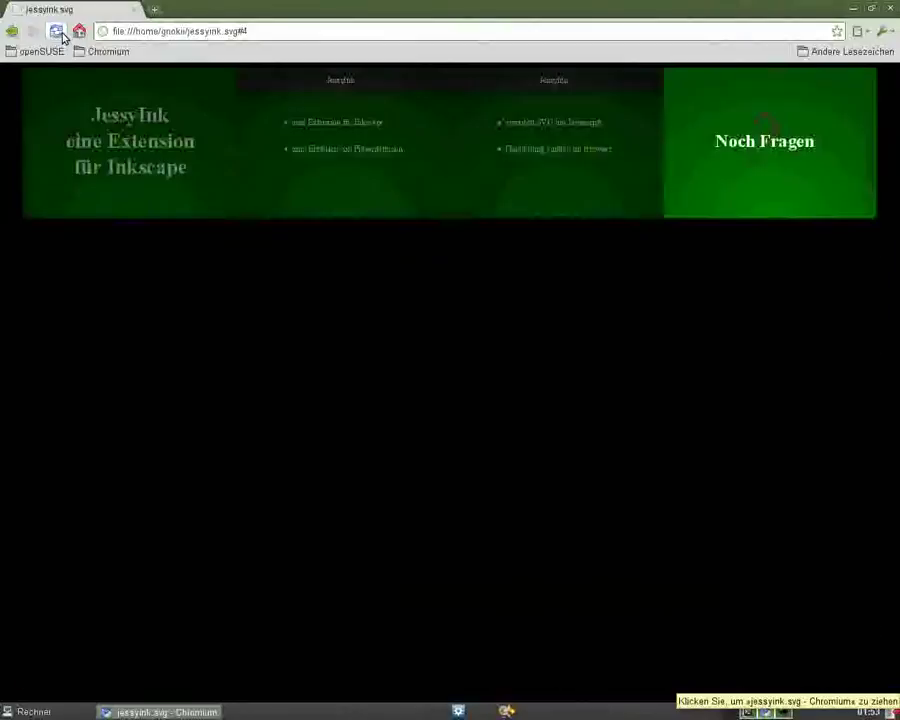
key("Home")
key("Return")
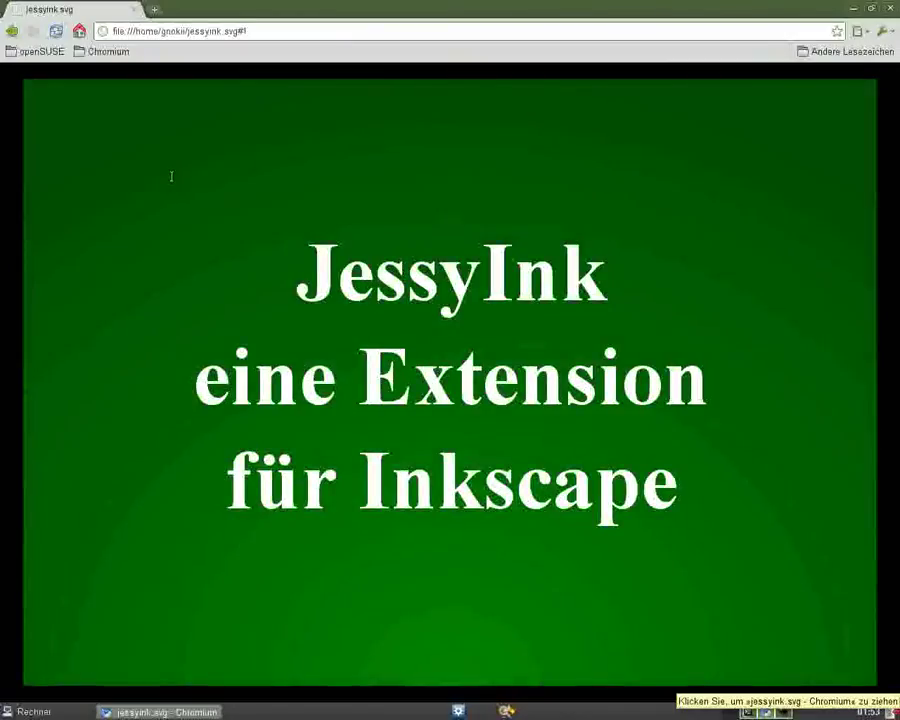
Step: Step through the slides, watching slide 2's bullets fade in, then restart from slide 1
key("Right")
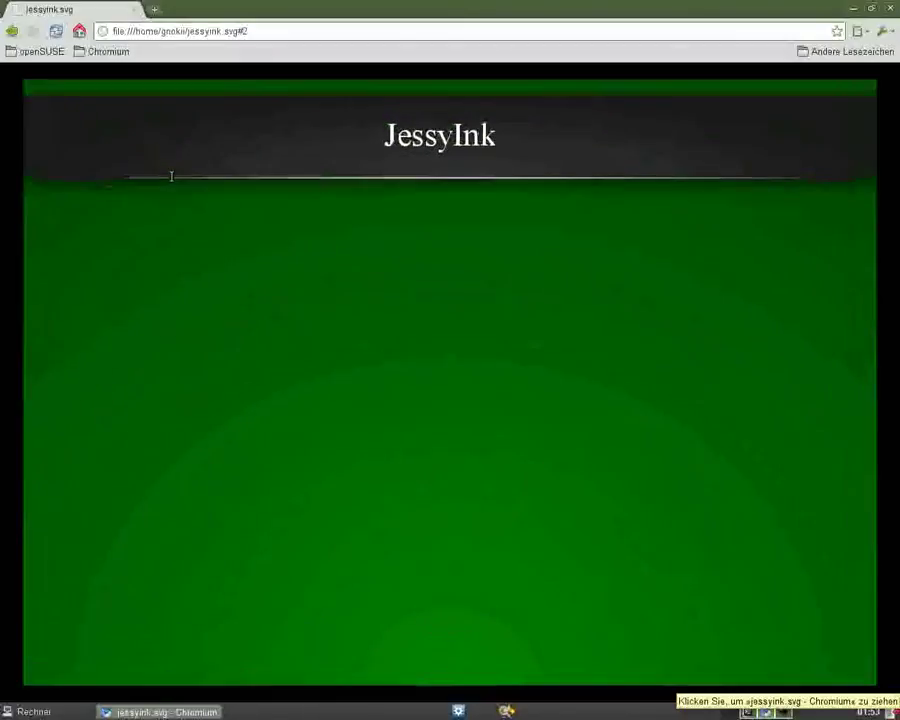
key("Right")
key("Right")
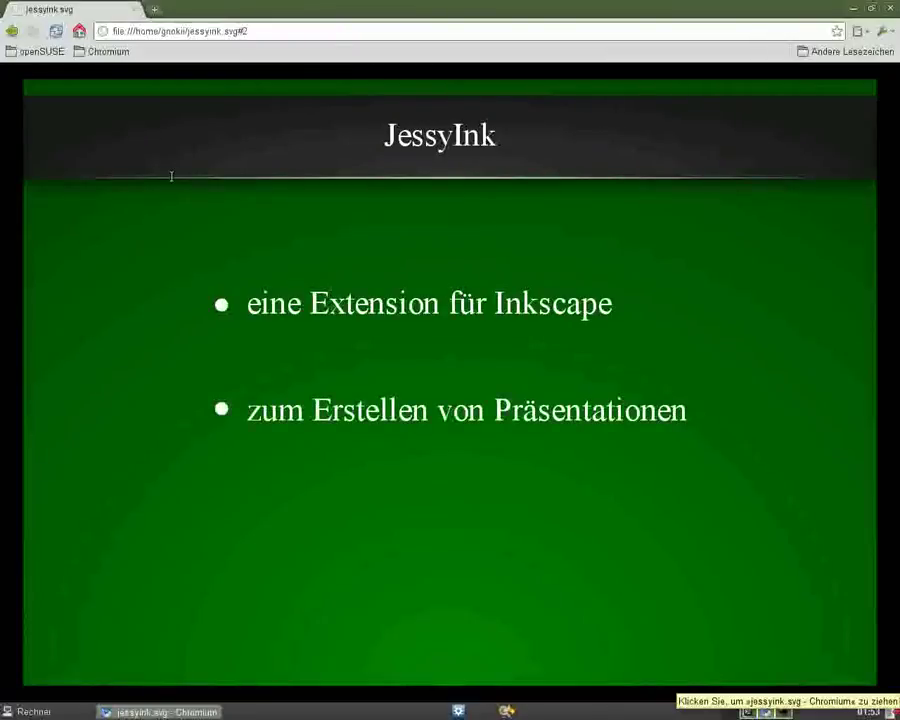
key("Right")
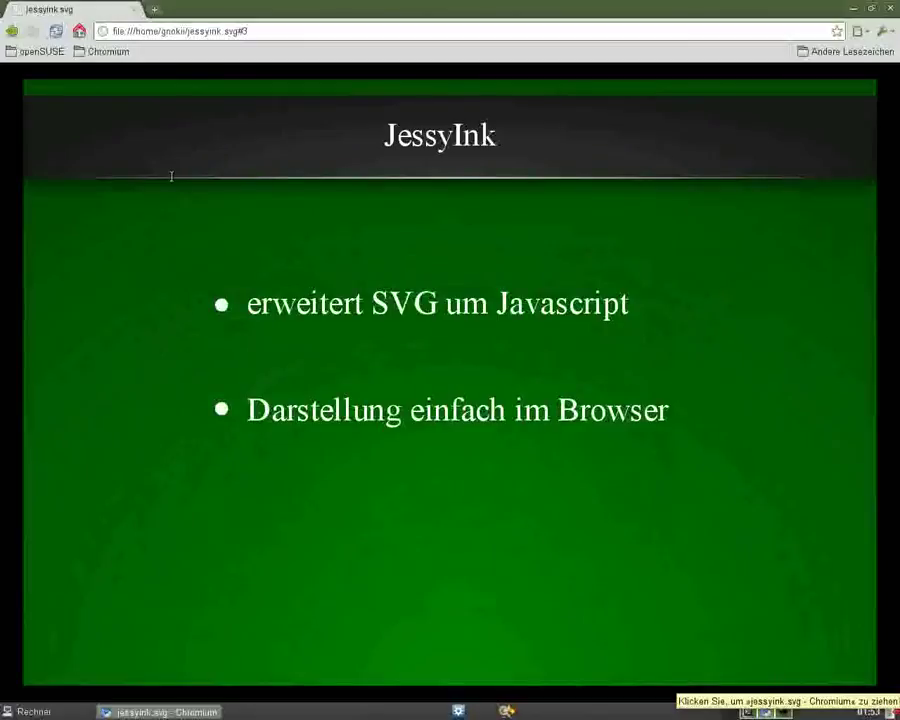
key("Right")
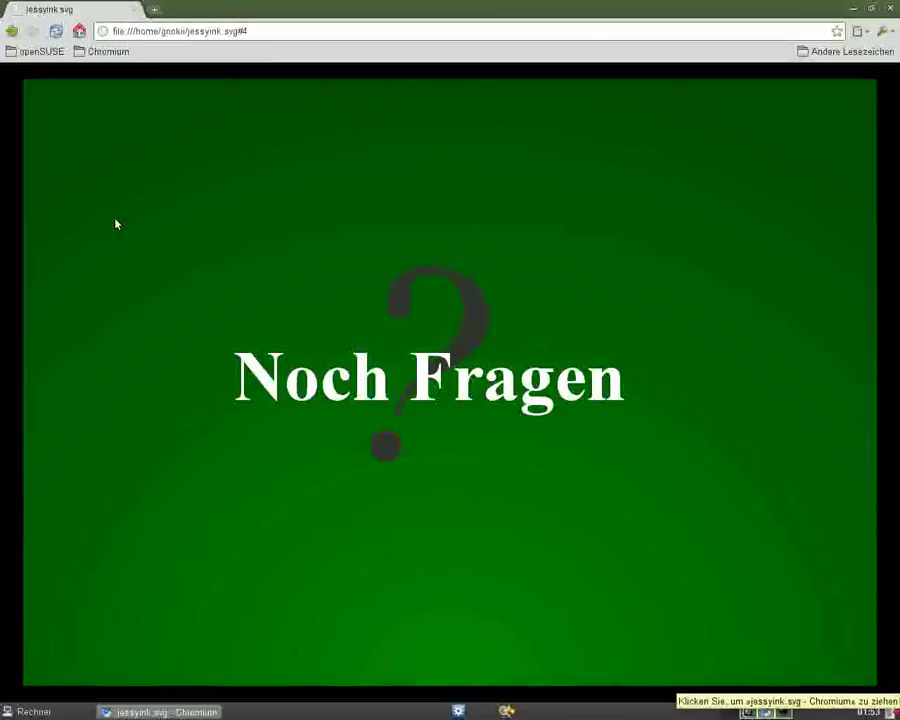
key("i")
left_click(114, 119)
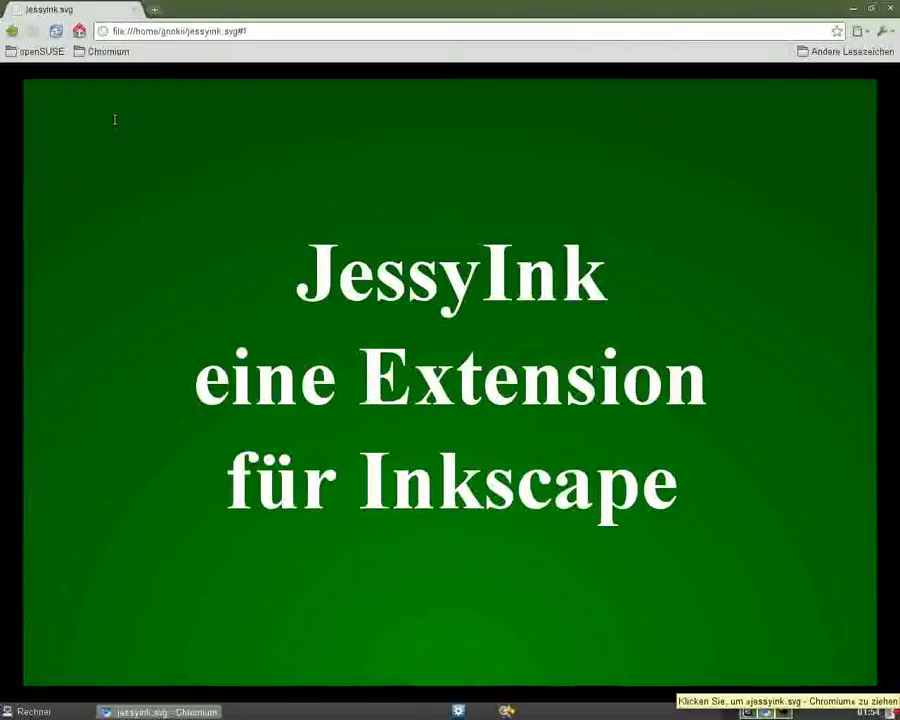
key("Right")
key("Right")
key("Right")
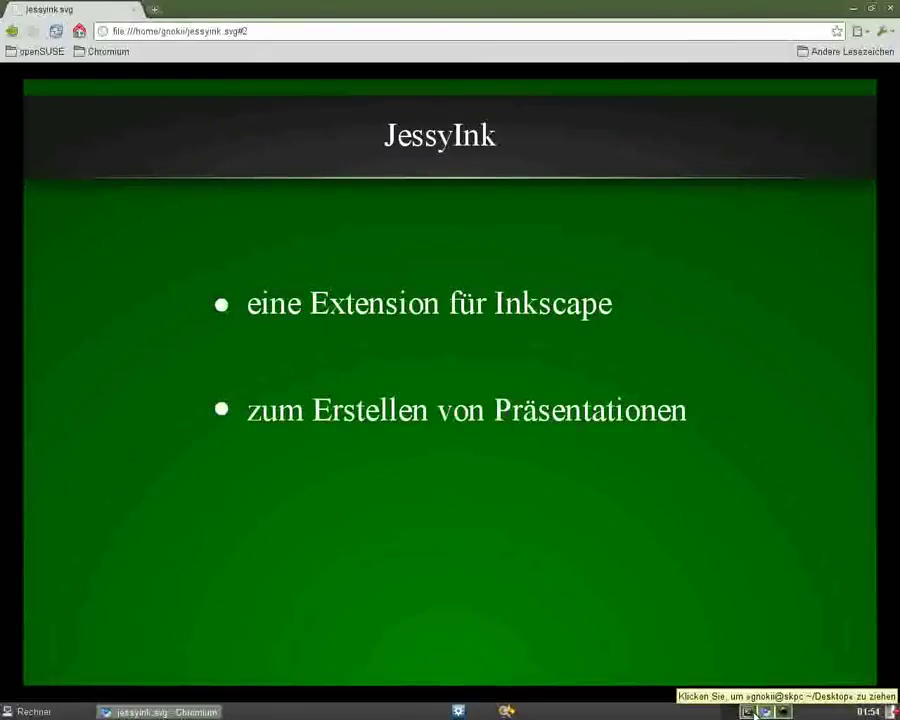
Step: Return to the Inkscape drawing and make 'start' the current layer
left_click(772, 712)
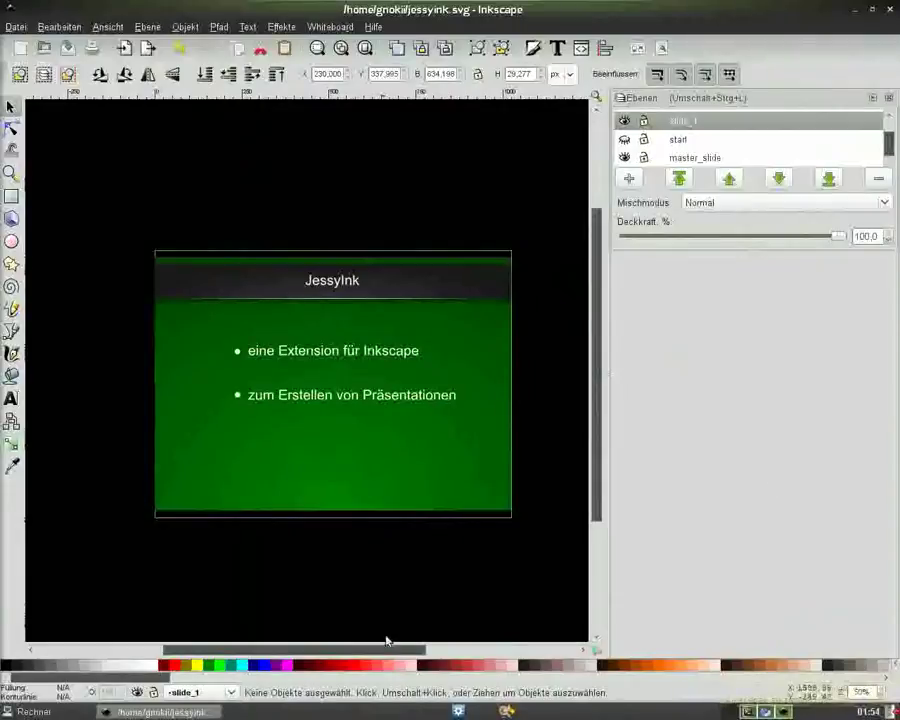
left_click_drag(366, 651, 374, 651)
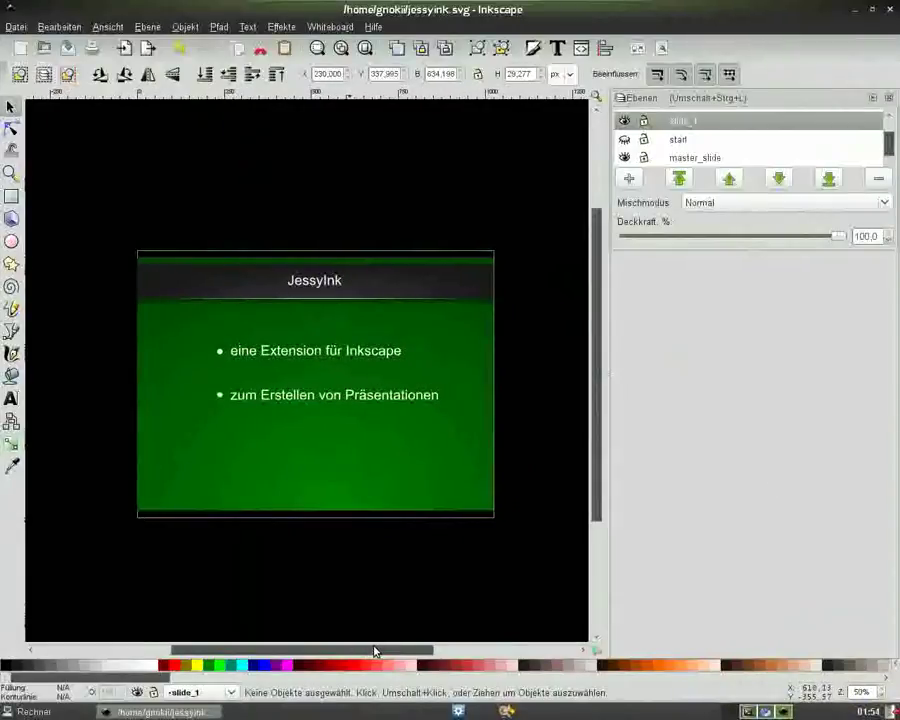
left_click_drag(598, 453, 598, 458)
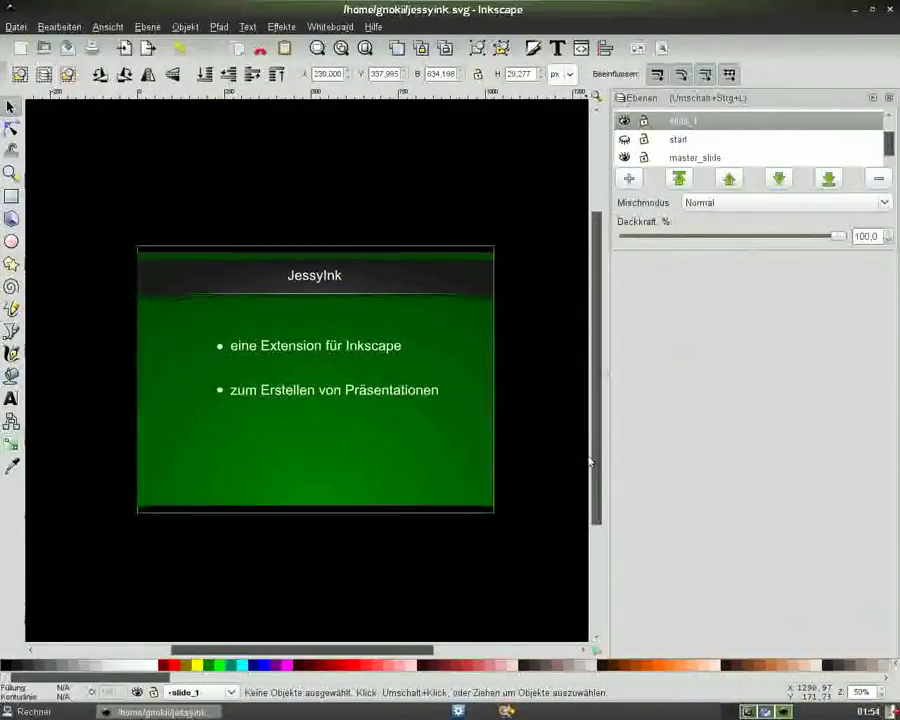
left_click(680, 142)
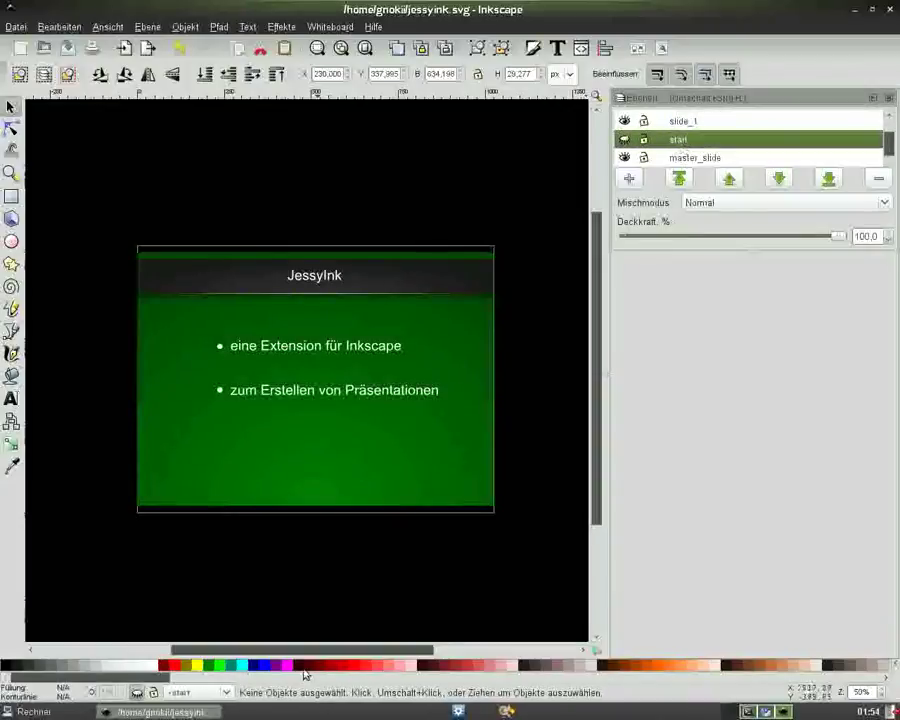
left_click_drag(333, 648, 353, 648)
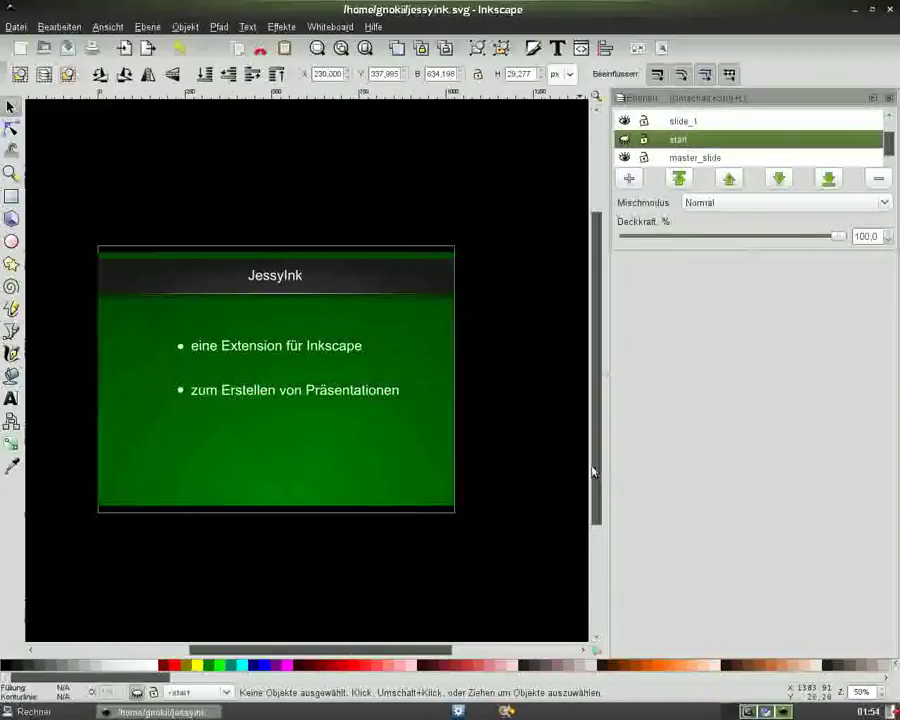
left_click_drag(596, 472, 591, 487)
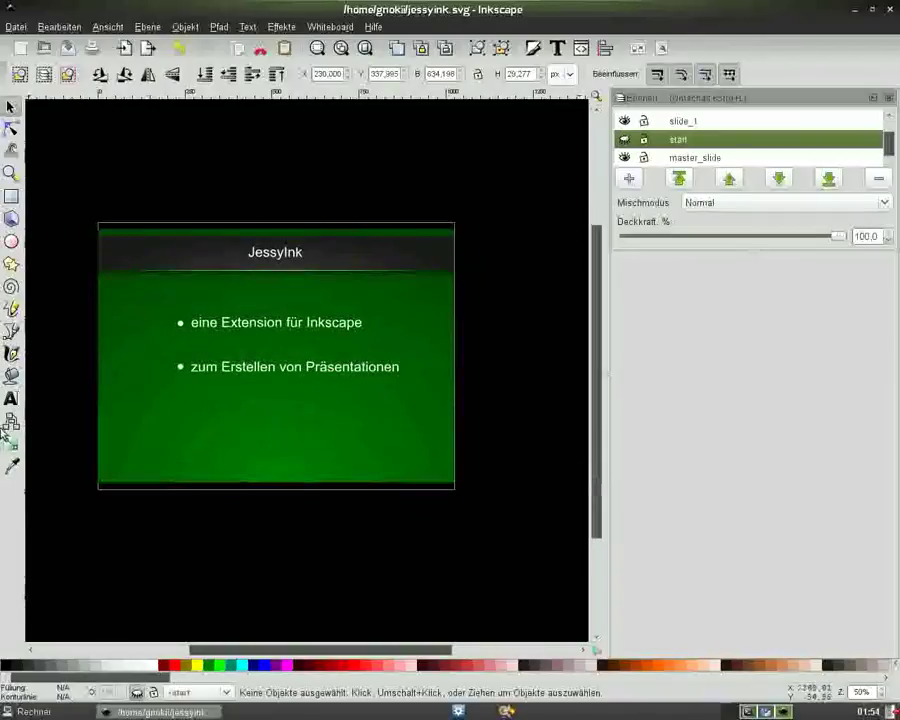
Step: Show the start layer, hide slide_1, and begin a text at the slide's bottom-right corner
left_click(11, 399)
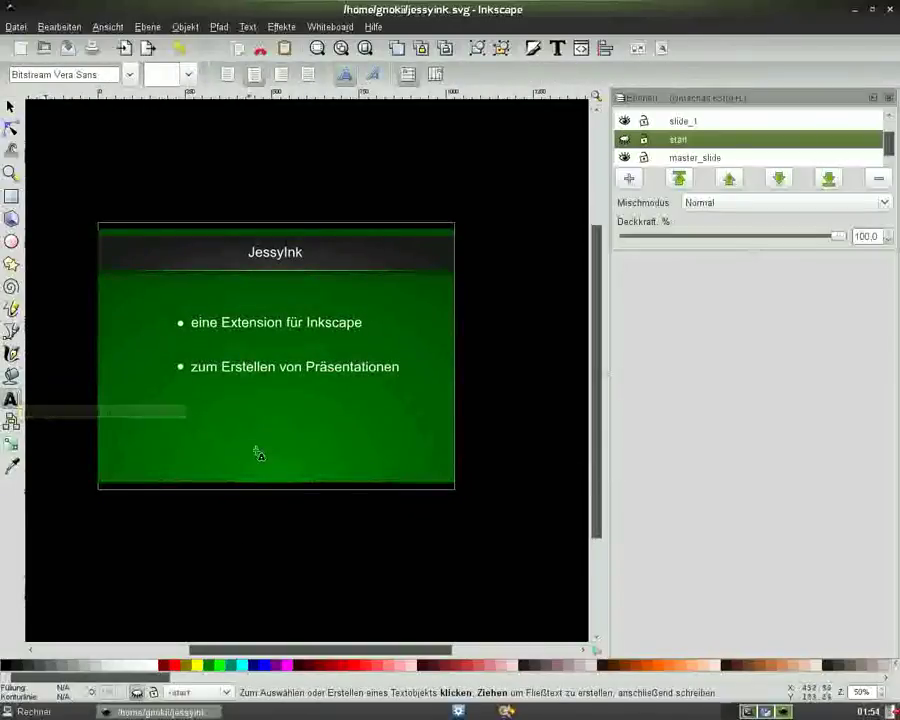
left_click(438, 475)
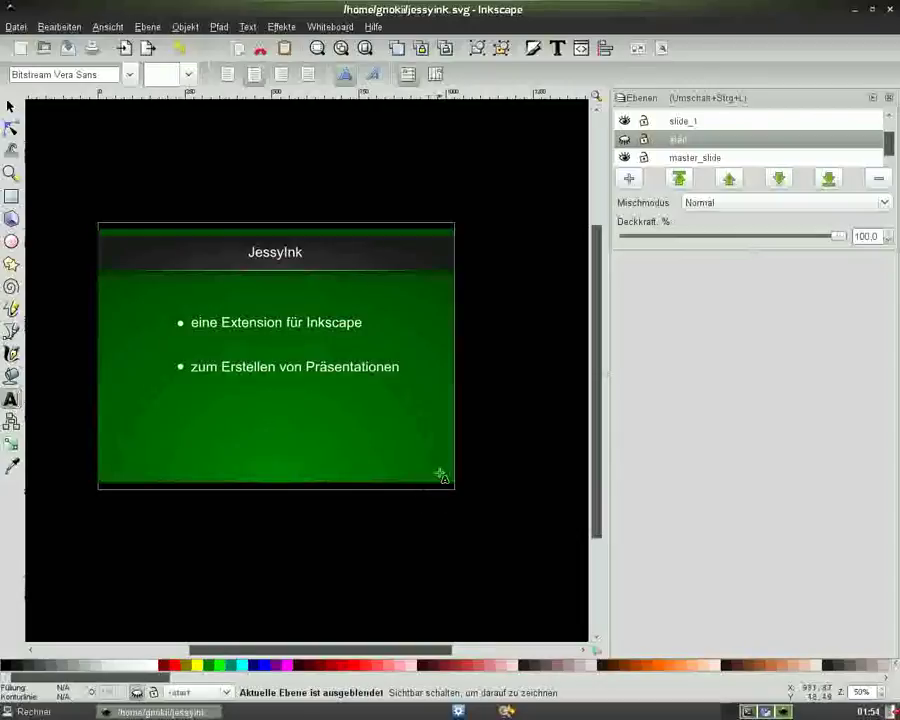
left_click(625, 140)
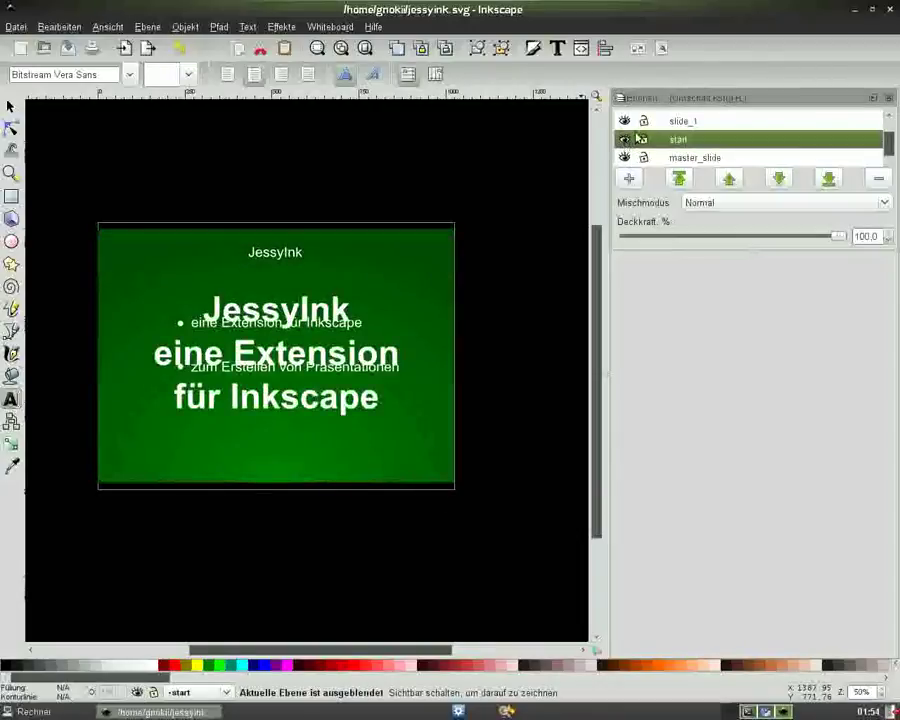
left_click(624, 121)
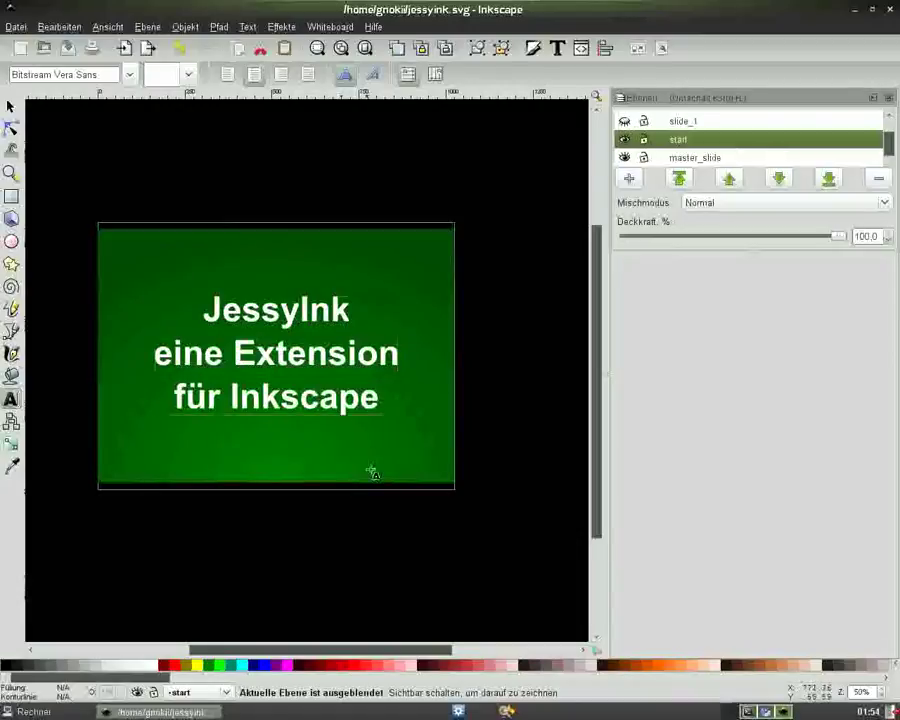
left_click(431, 470)
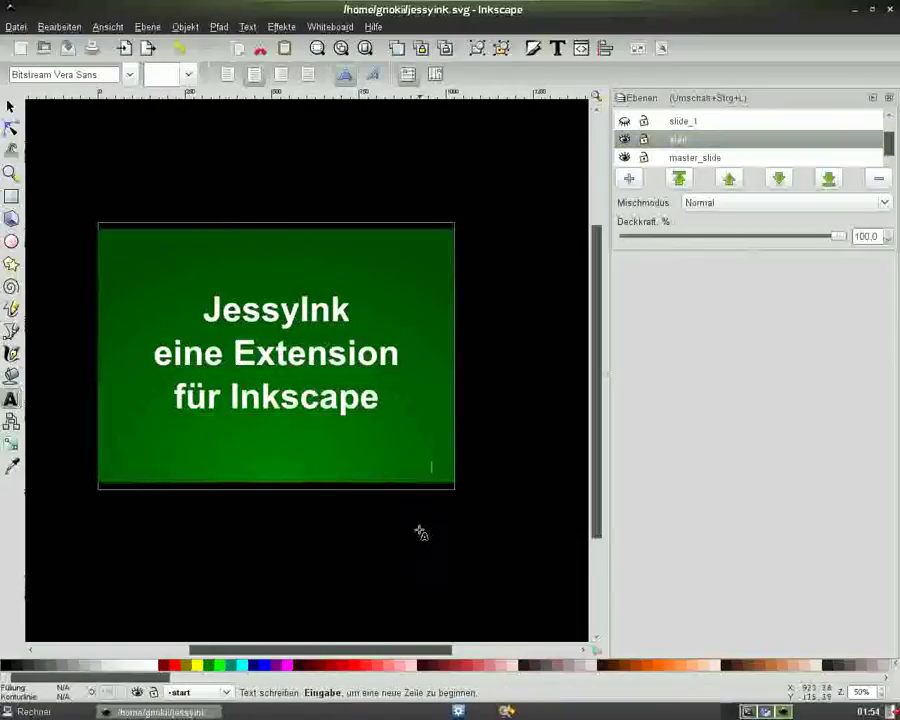
Step: Type the small corner text and nudge it further into the bottom-right corner at 100% zoom
type("a")
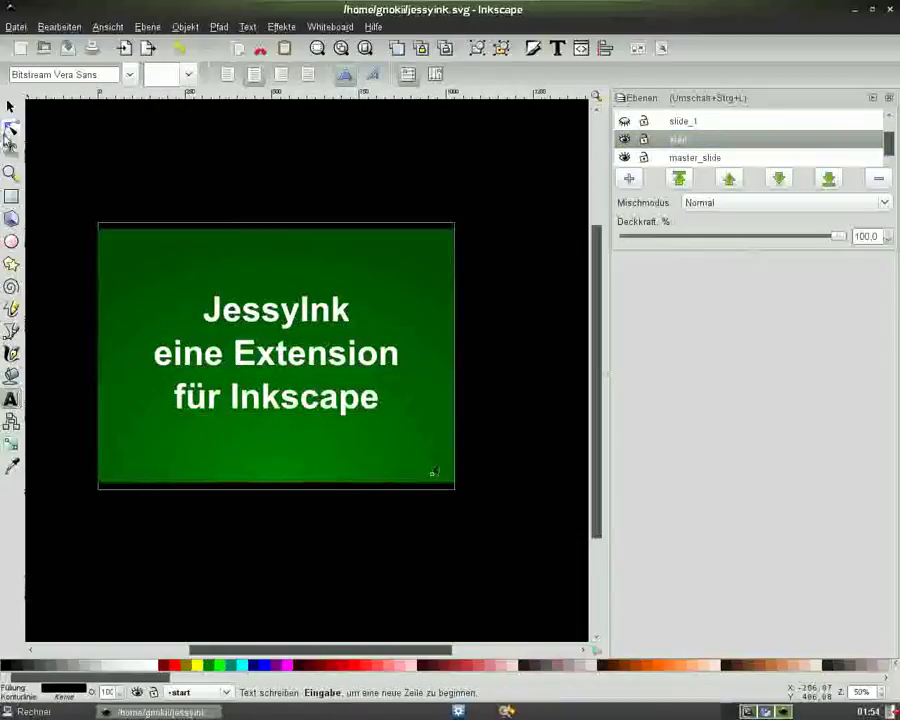
left_click(11, 107)
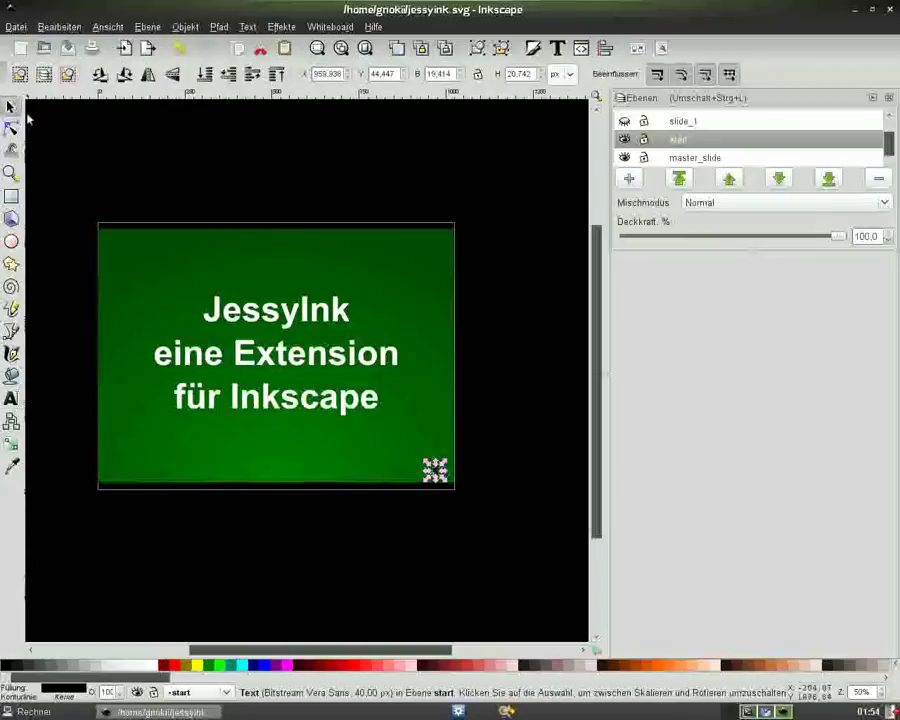
key("5")
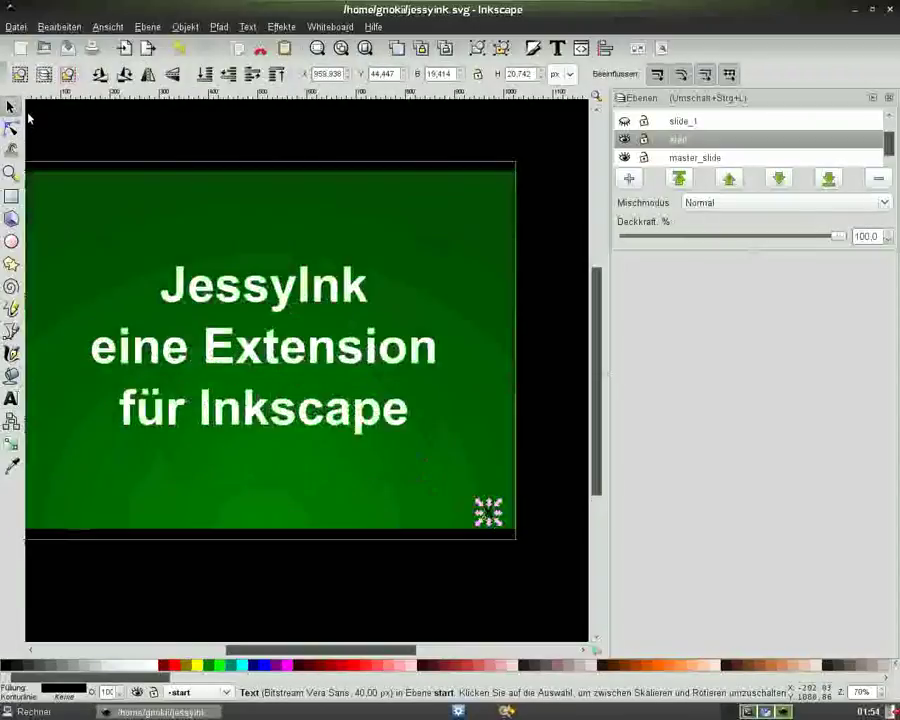
key("1")
left_click_drag(326, 653, 358, 652)
left_click_drag(436, 571, 462, 578)
Step: Select all of the corner text and toggle its writing direction between vertical and horizontal
left_click(564, 46)
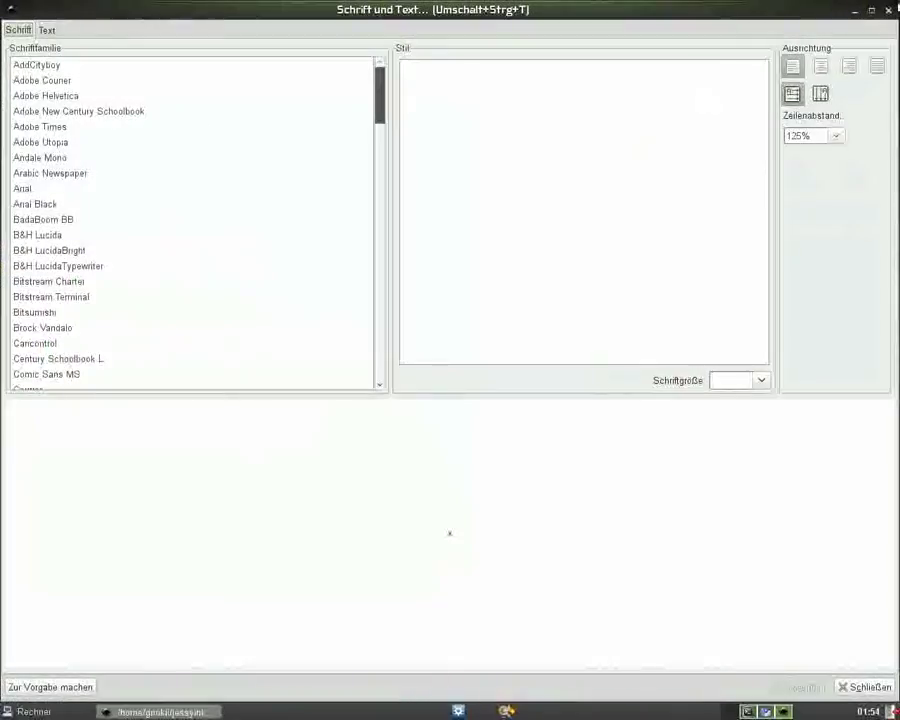
left_click(889, 10)
left_click(11, 398)
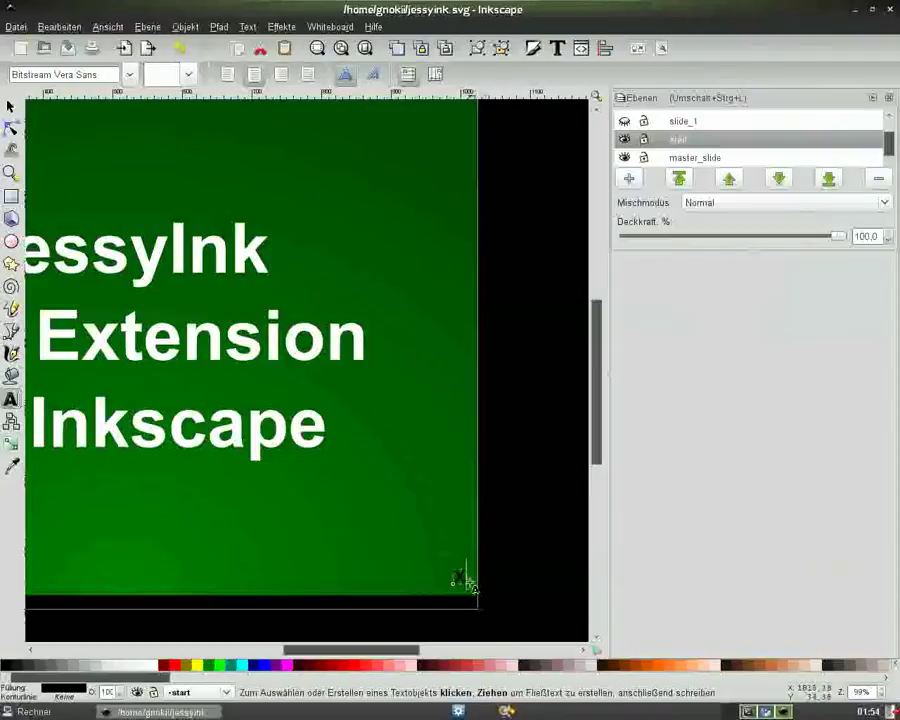
left_click(462, 578)
key("ctrl+a")
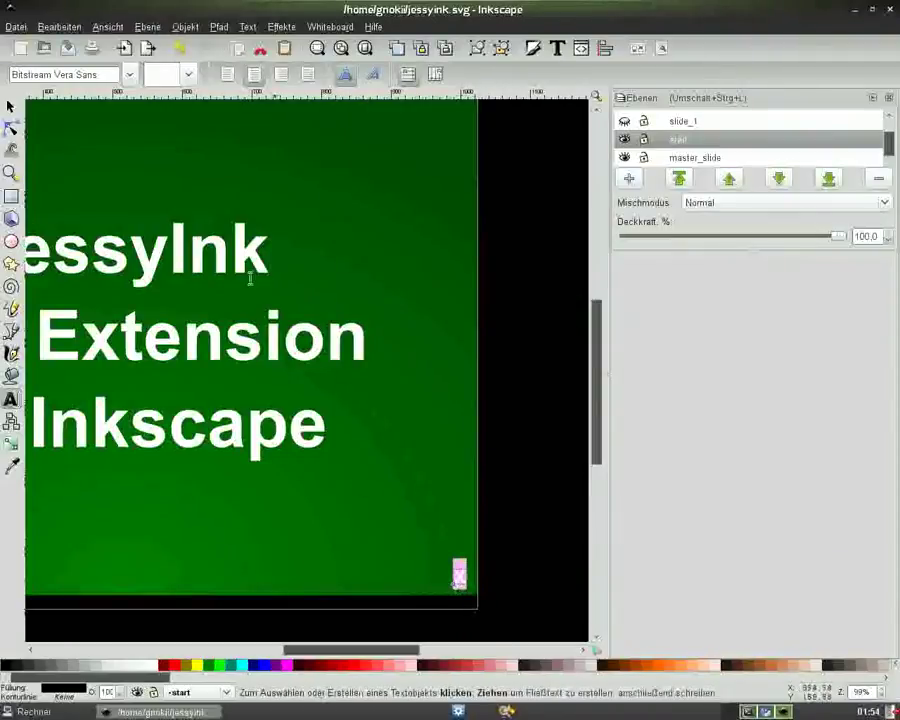
left_click(371, 75)
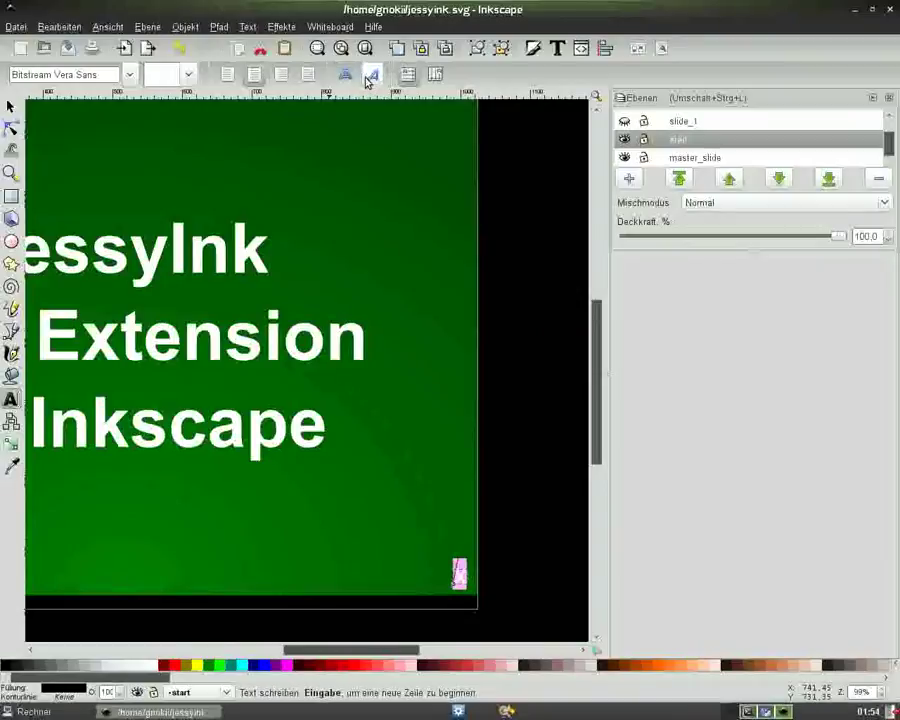
left_click(345, 76)
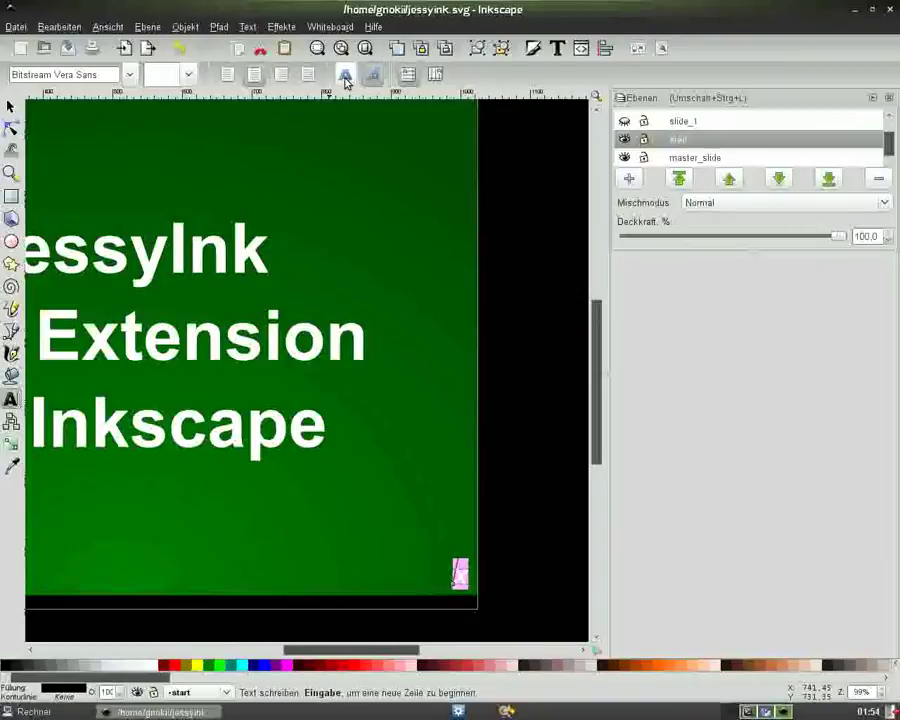
left_click(371, 76)
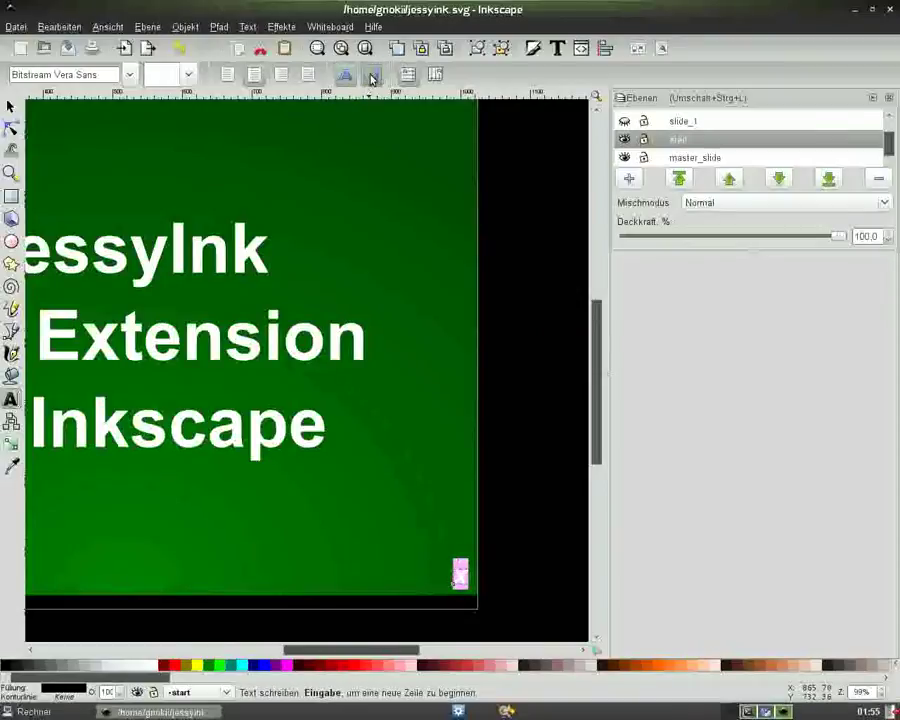
Step: Colour the corner text white from the palette
left_click(10, 107)
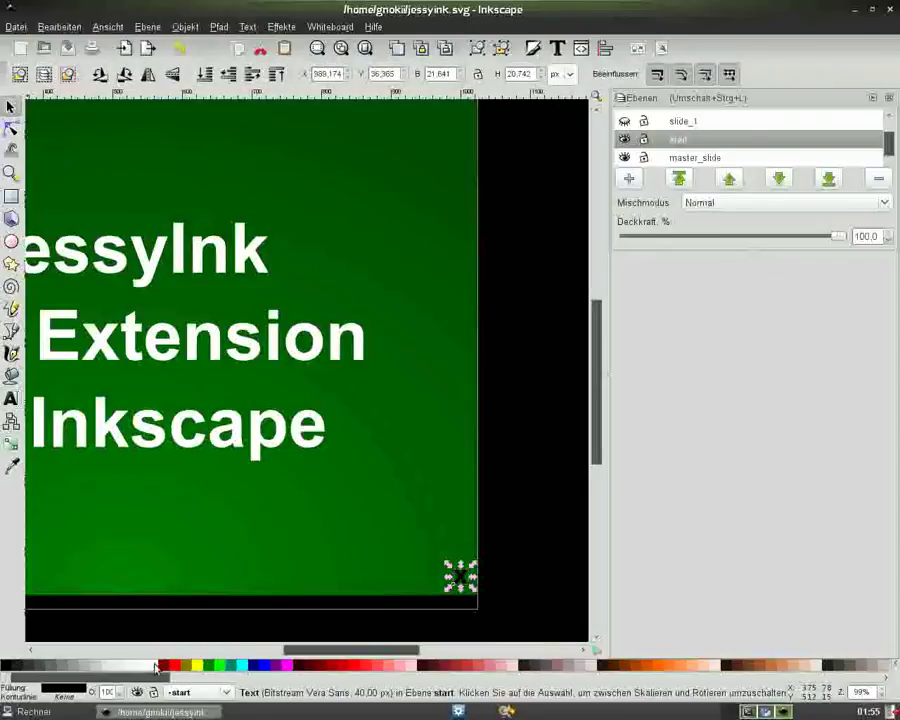
left_click(155, 667)
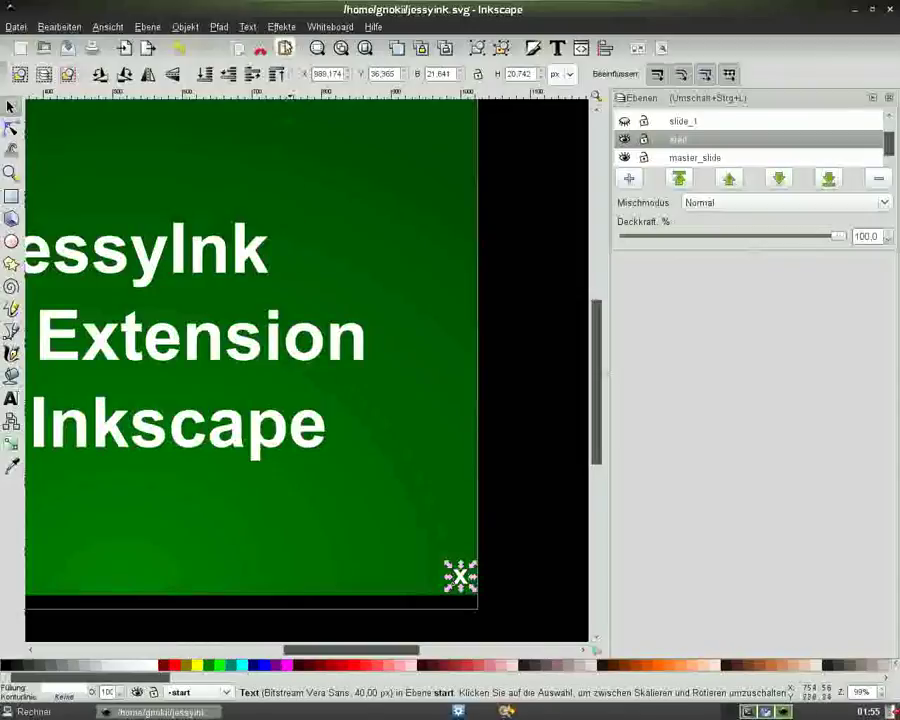
left_click(281, 26)
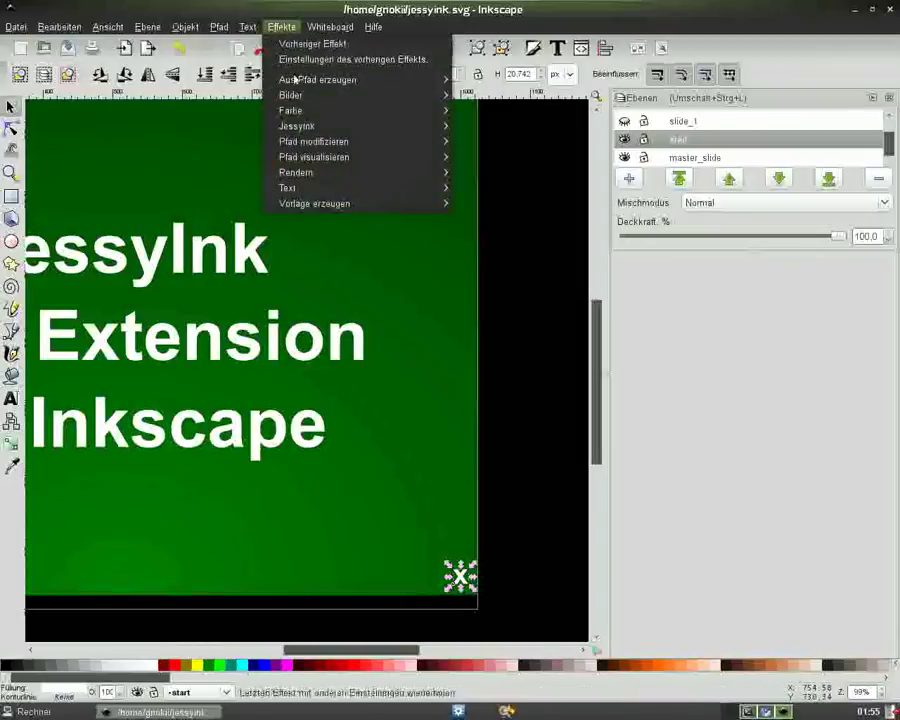
mouse_move(340, 126)
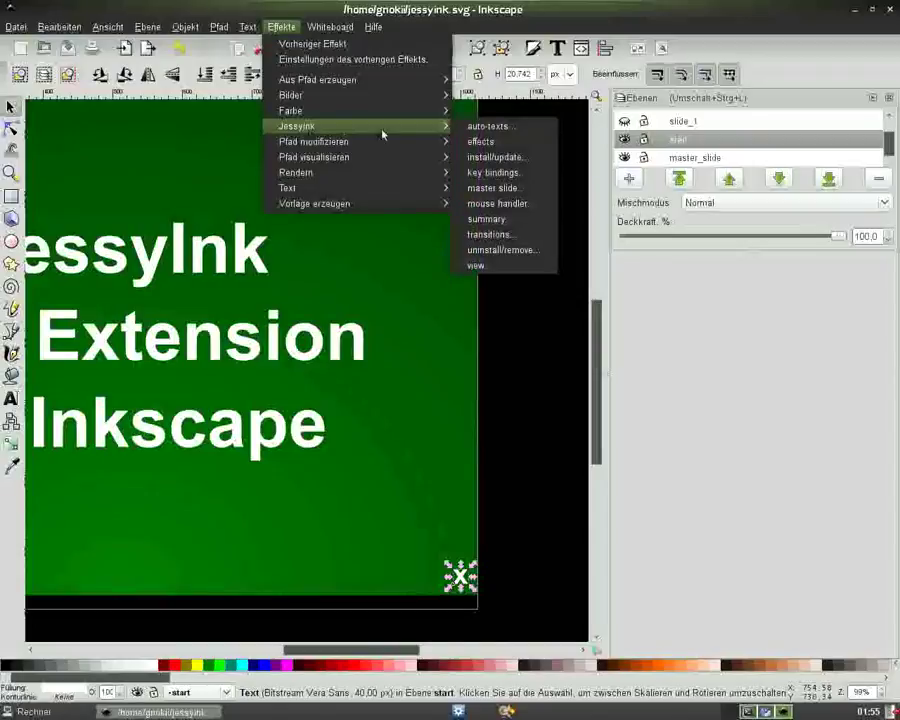
Step: Apply JessyInk auto-text 'slide number' to the corner text and save the presentation
left_click(466, 127)
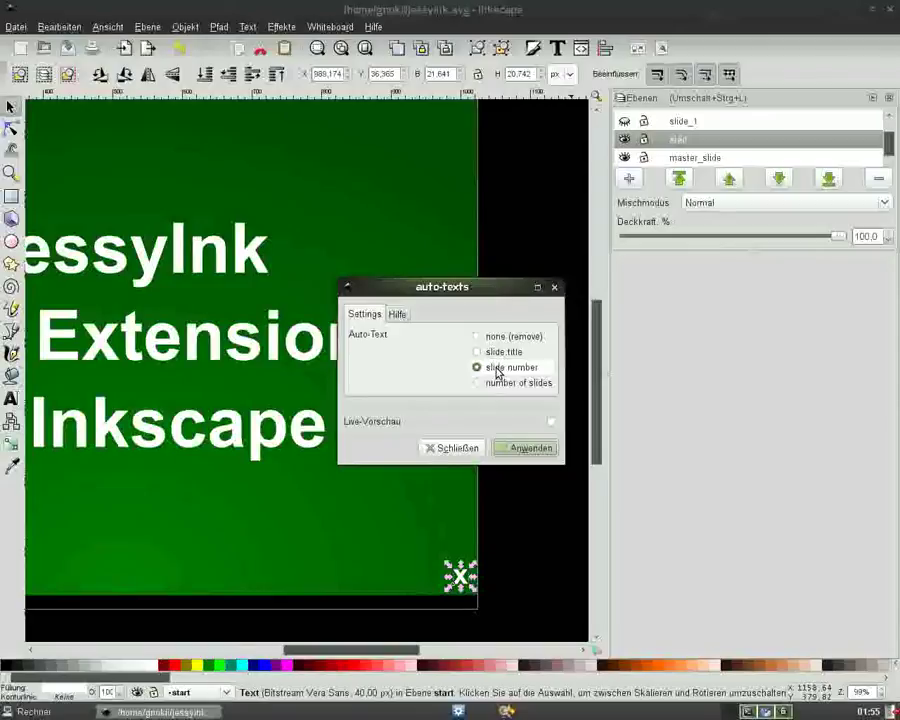
left_click(519, 448)
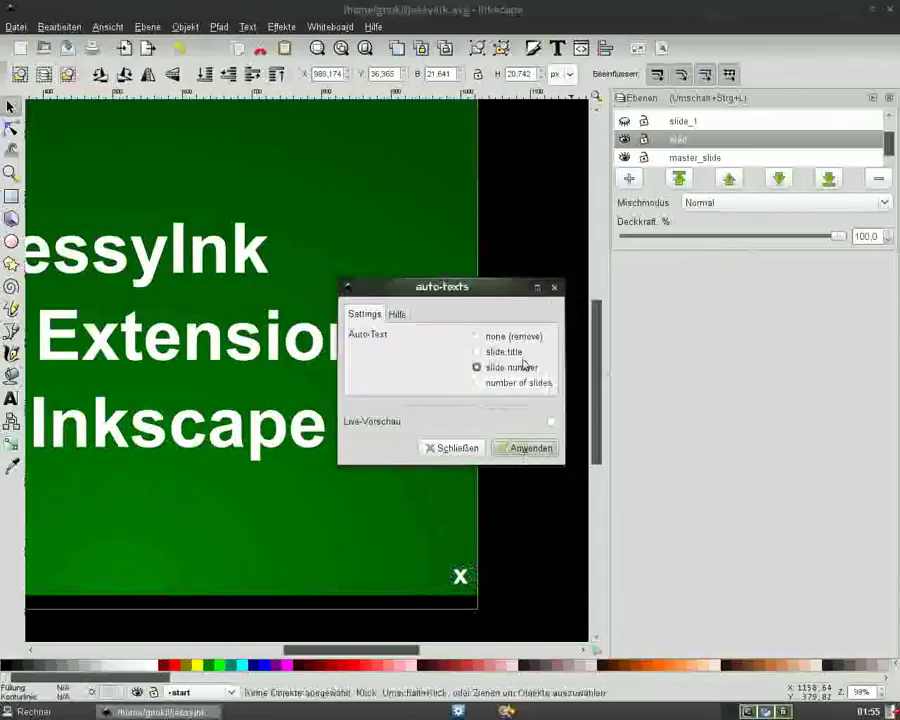
left_click(554, 288)
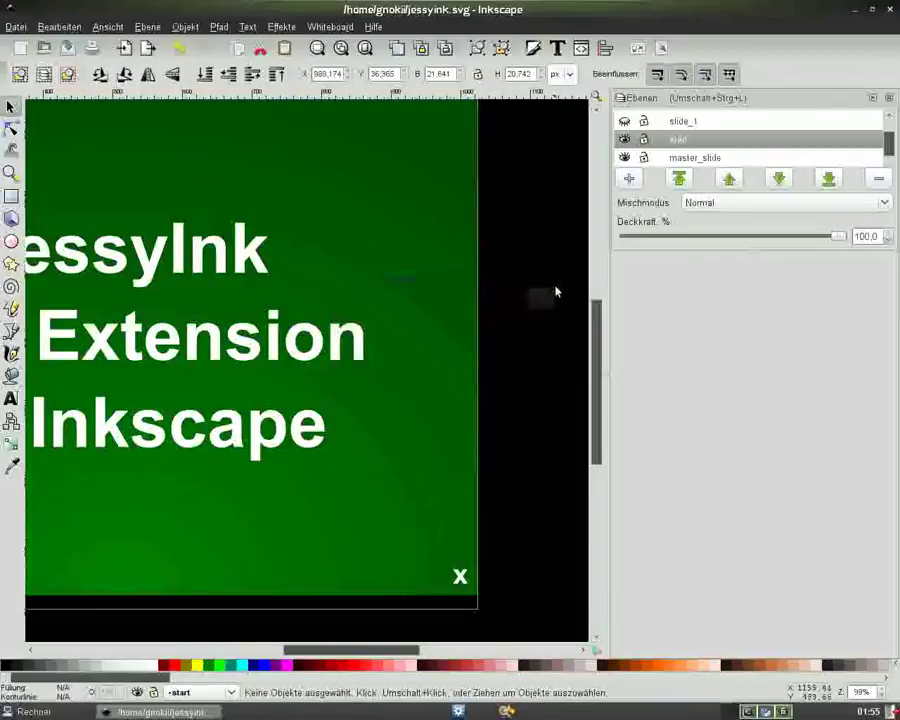
left_click(66, 47)
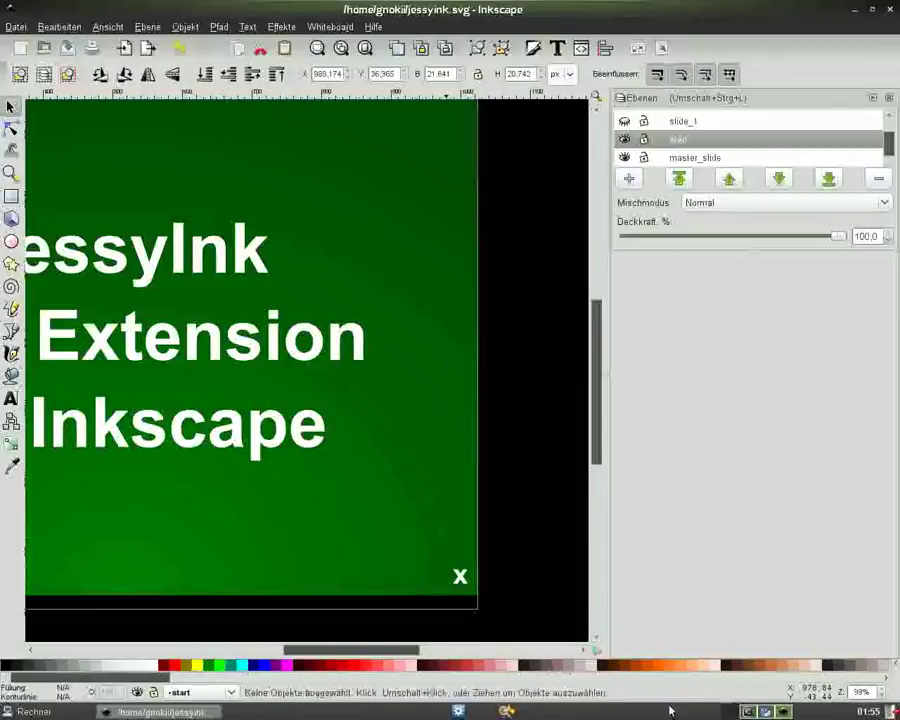
Step: Reload the Chromium preview, check slide 1's corner number, then return to Inkscape
key("ctrl+alt+Left")
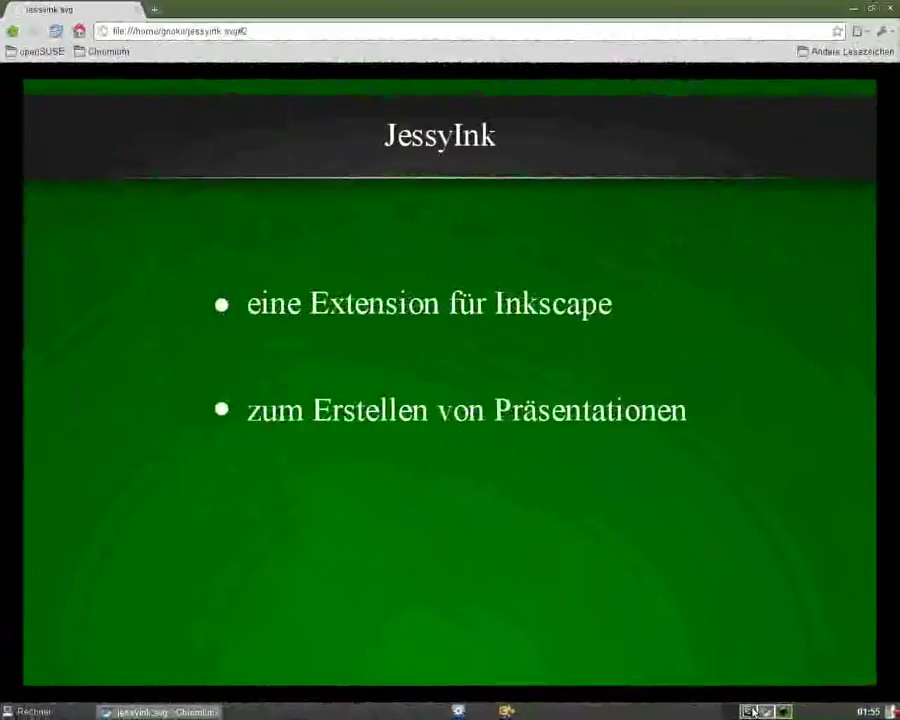
left_click(56, 31)
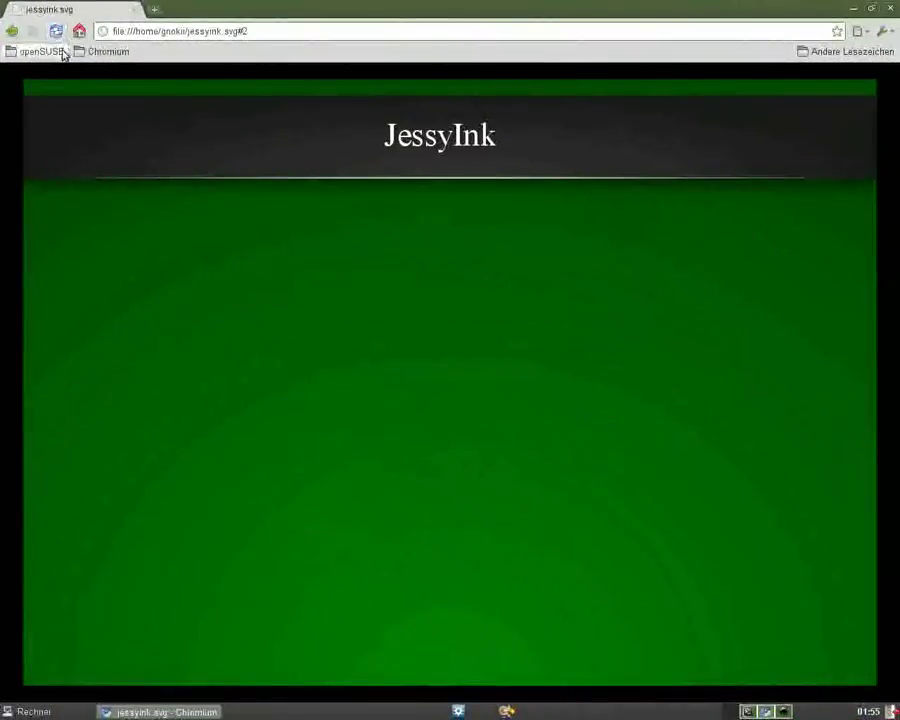
key("Left")
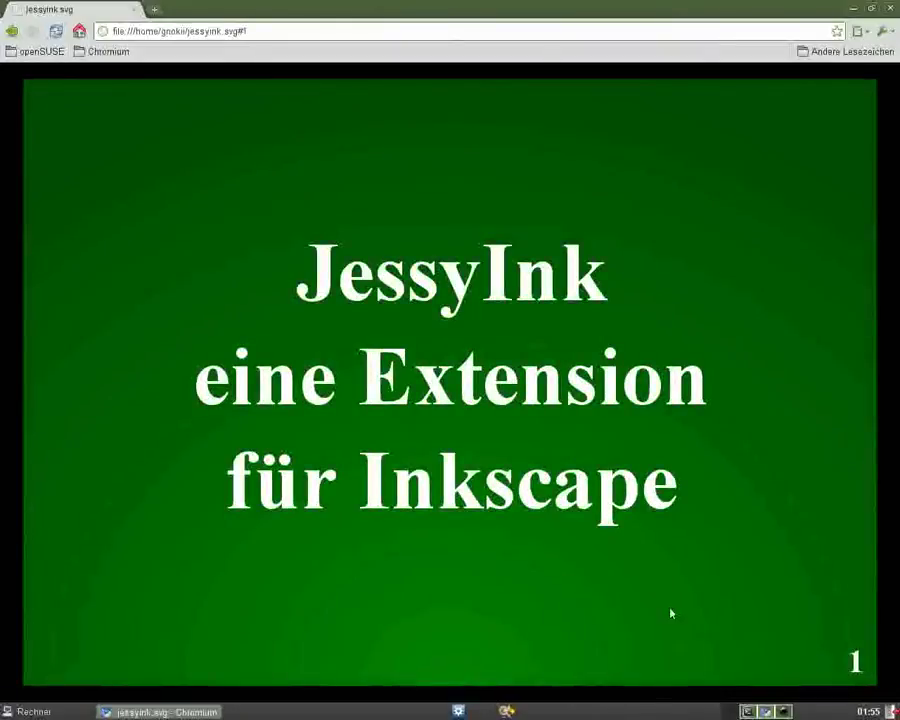
left_click(784, 712)
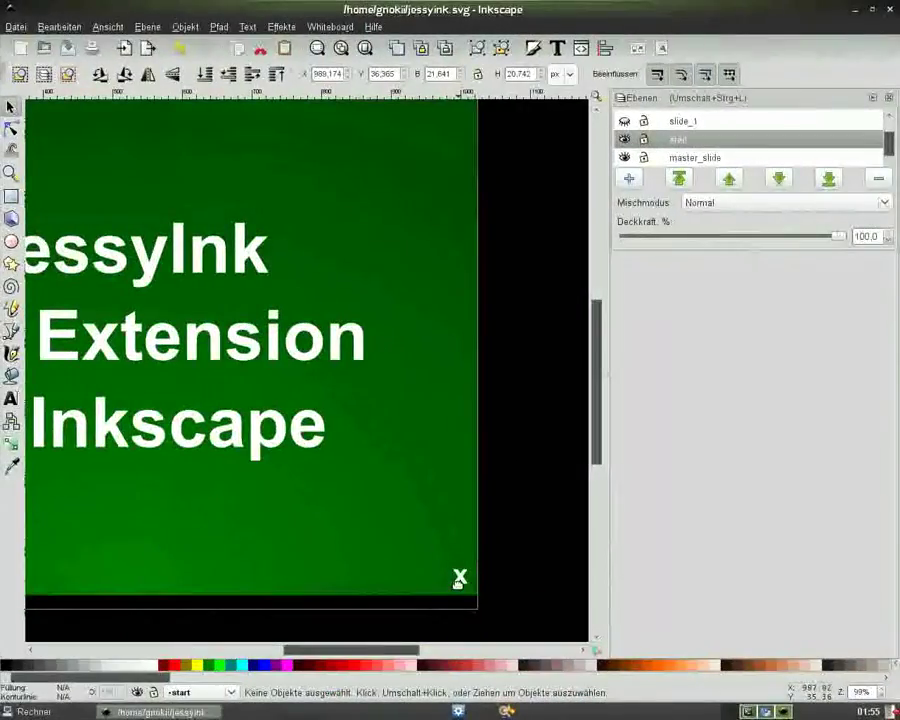
Step: Move the corner x text up through slide_1 and slide_2 into layer ende, then save
left_click(458, 580)
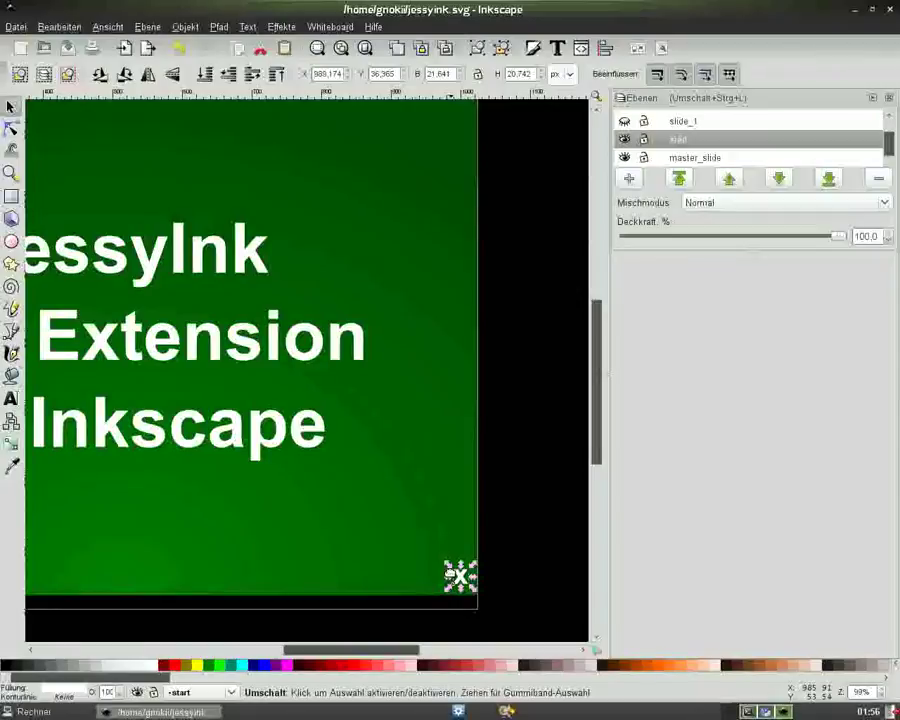
key("shift+Page_Up")
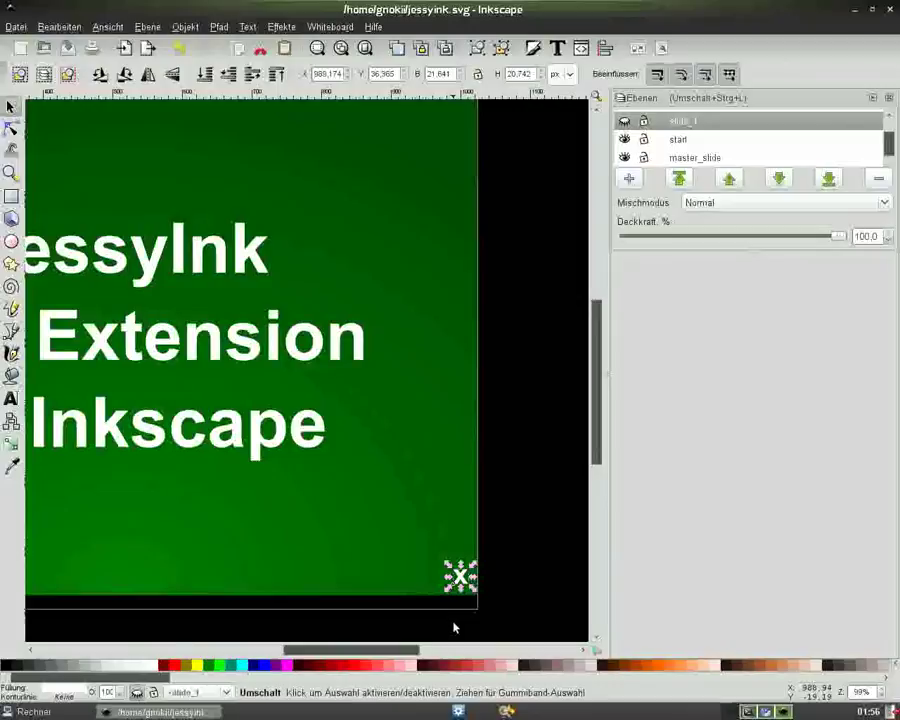
key("shift+Tab")
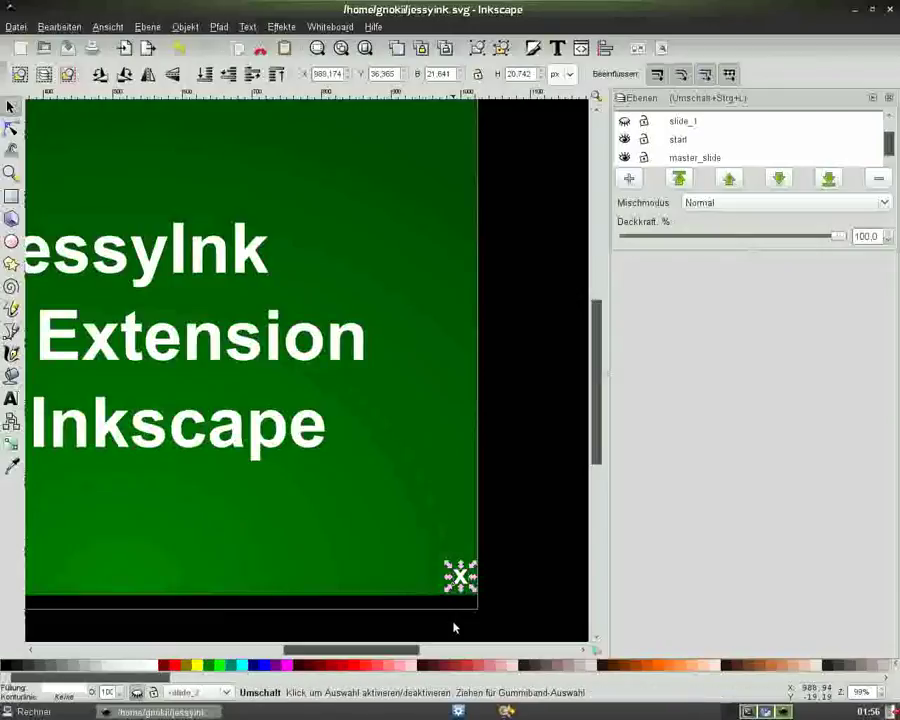
key("shift+Page_Up")
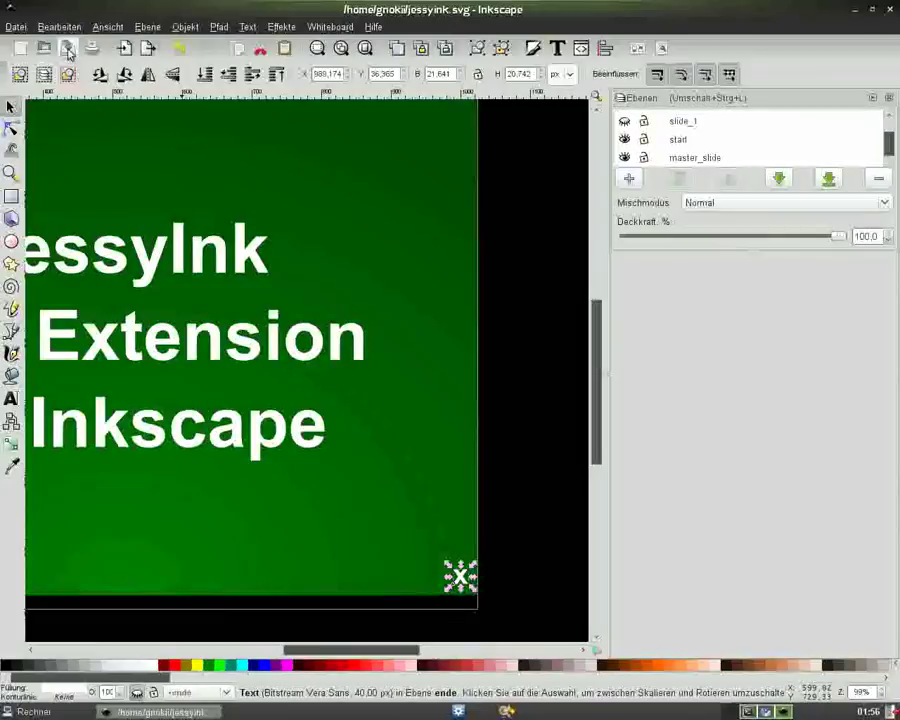
left_click(67, 47)
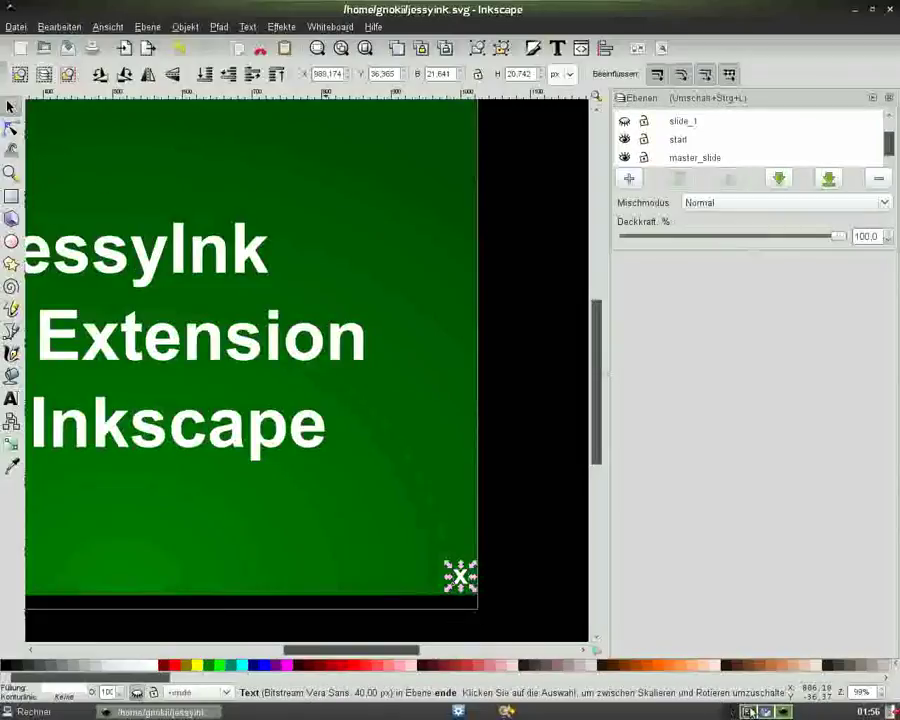
Step: Reload the presentation in Chromium, advance slides to check numbers and bullets, then return to Inkscape
left_click(765, 712)
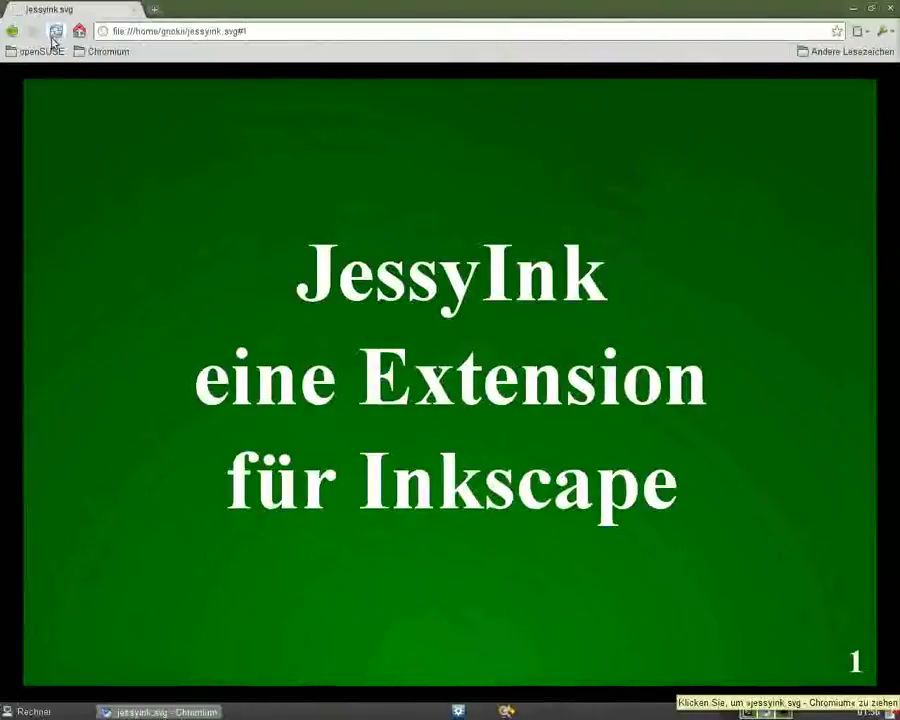
left_click(54, 33)
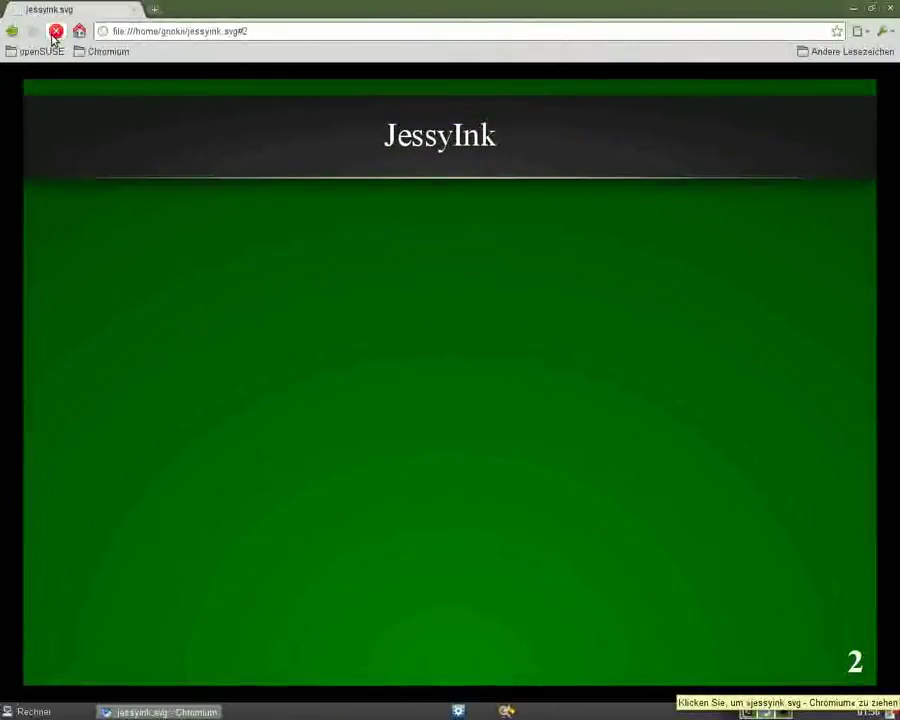
key("Right")
key("Right")
key("Right")
key("Right")
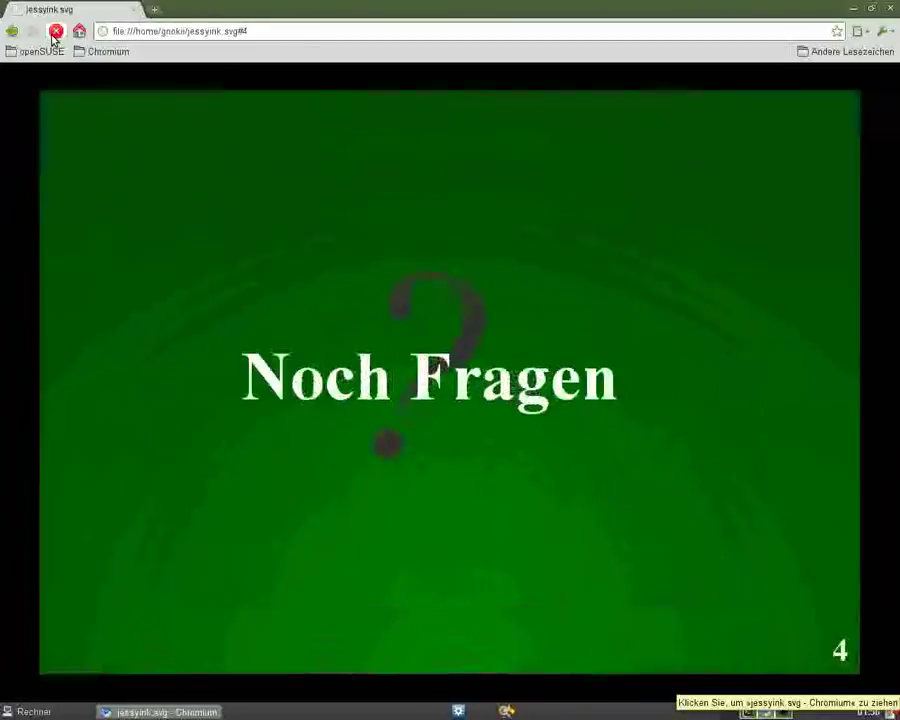
left_click(783, 712)
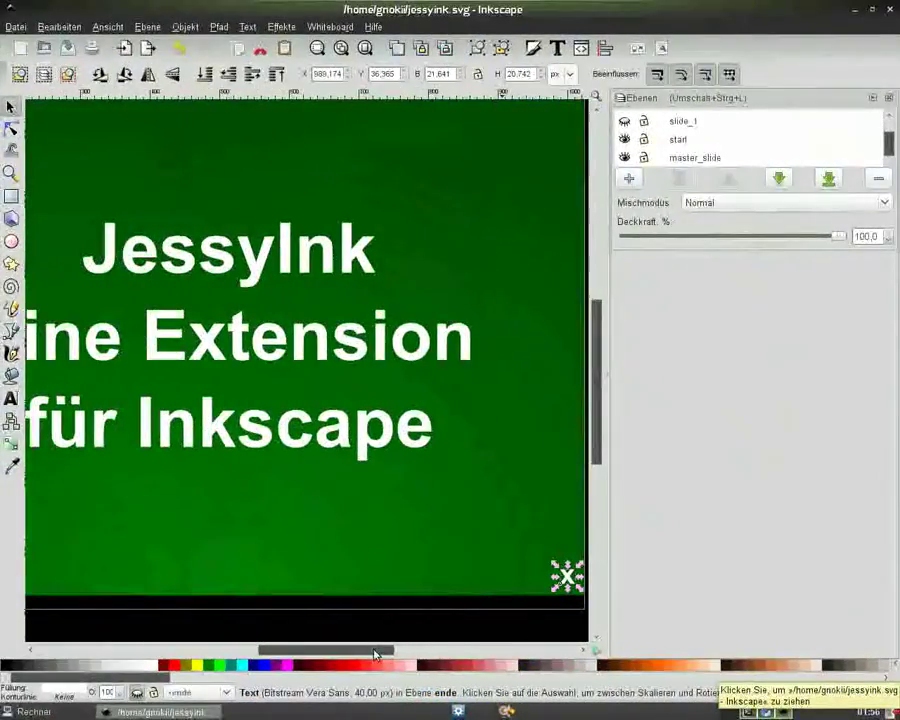
Step: Close the Layers panel and fit the whole slide page in the window
left_click(889, 98)
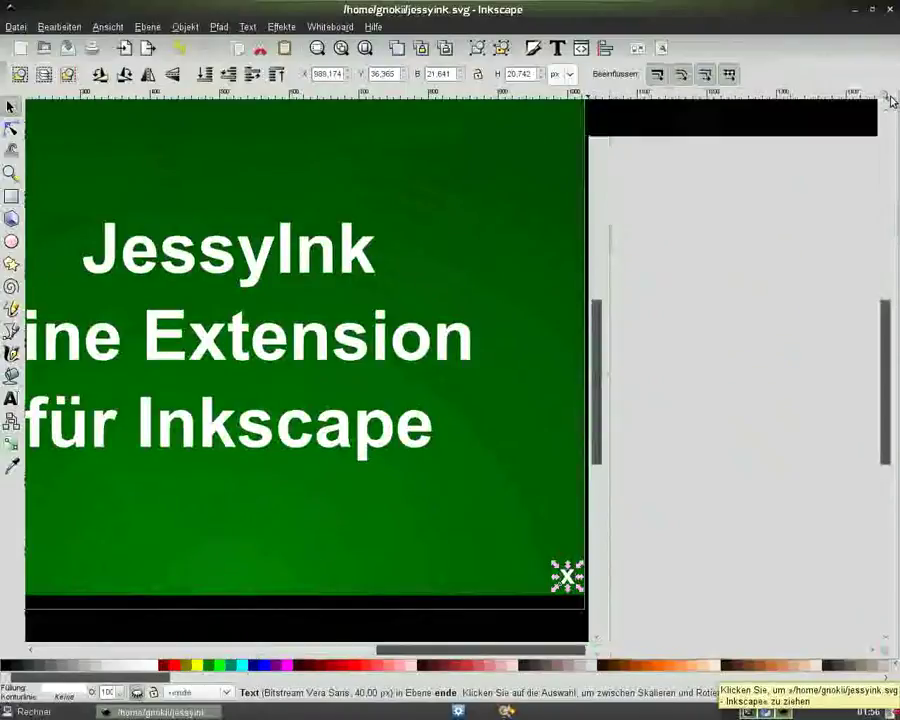
key("5")
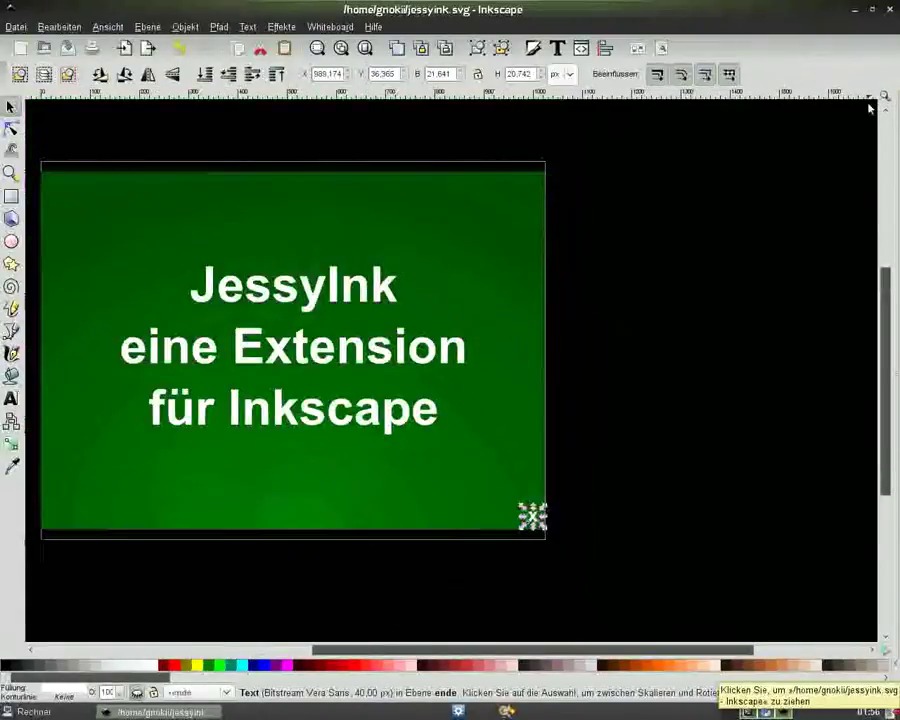
left_click_drag(472, 648, 440, 648)
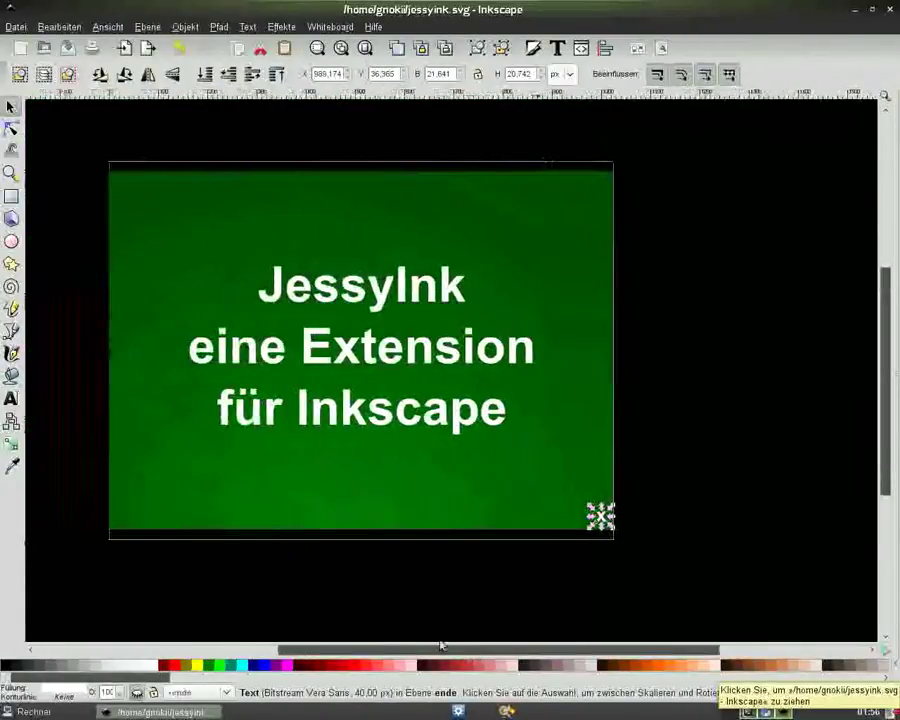
Step: Review JessyInk's slide mode and index mode key bindings, closing without changes
left_click(281, 26)
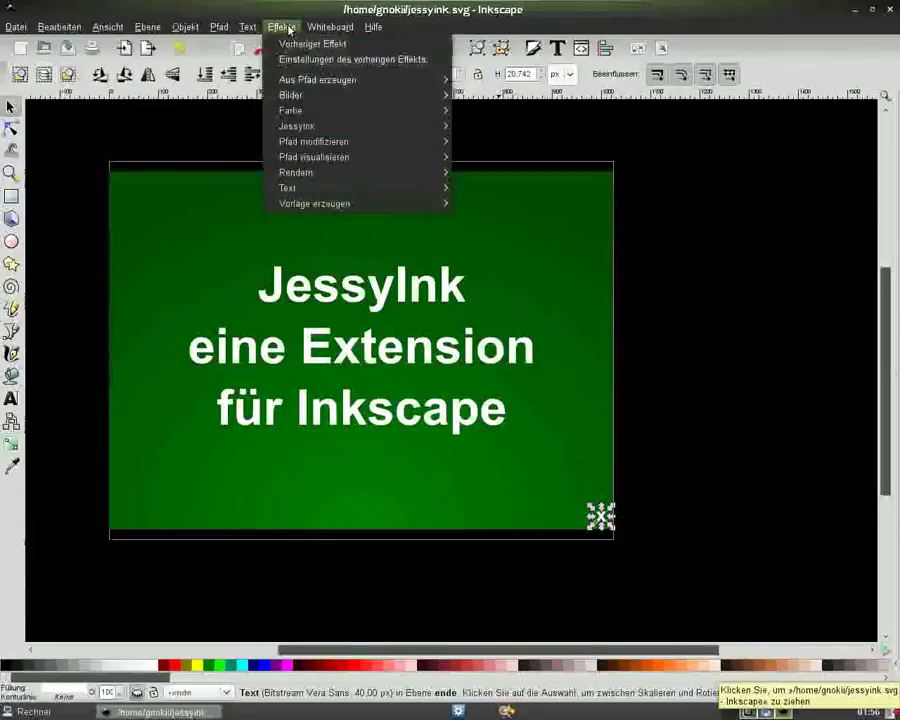
mouse_move(356, 126)
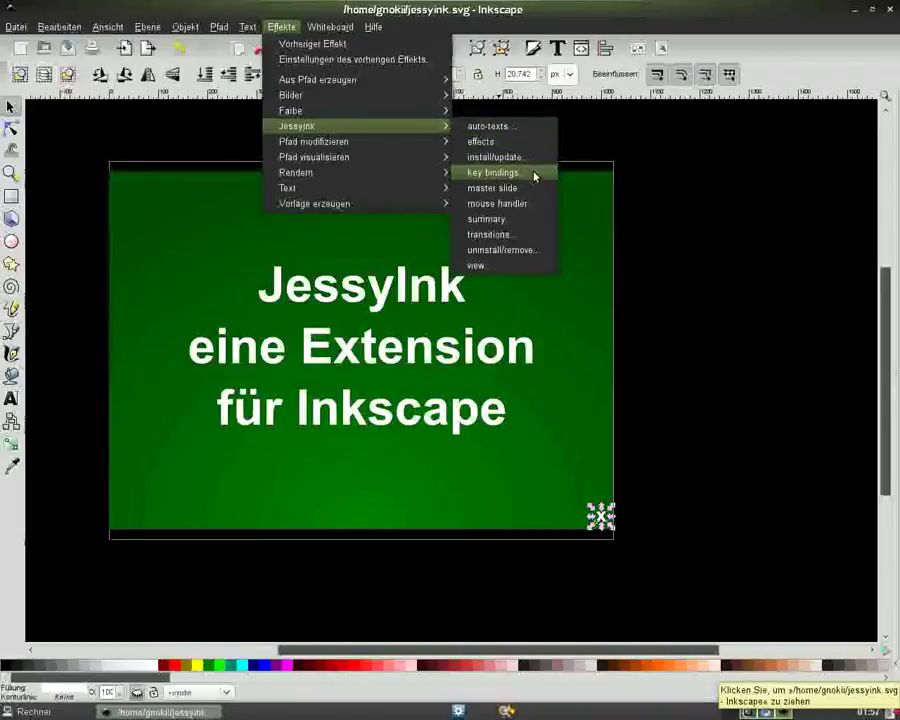
left_click(535, 176)
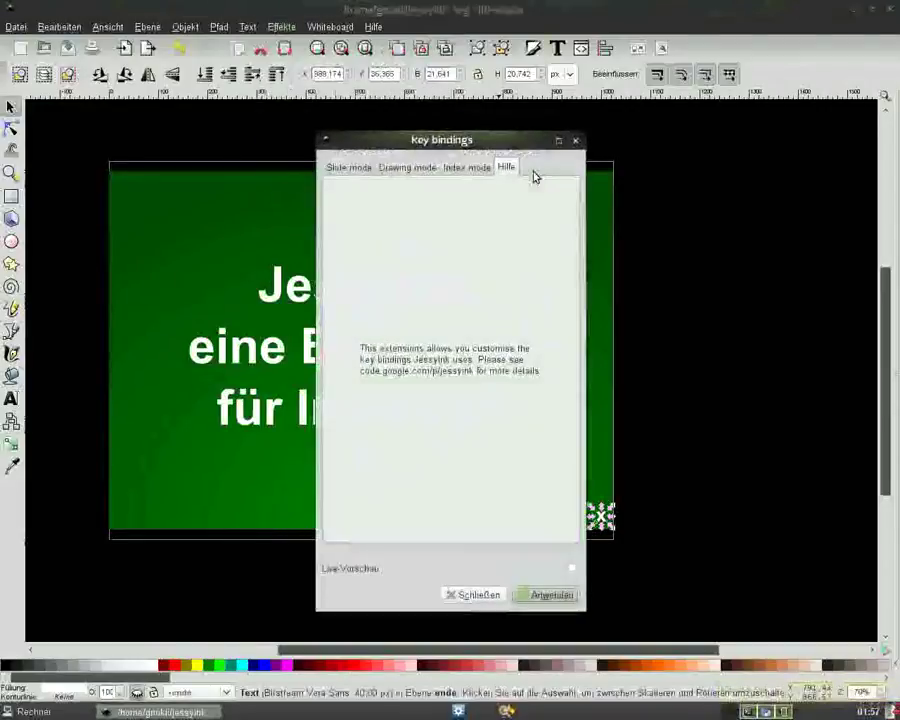
left_click(356, 171)
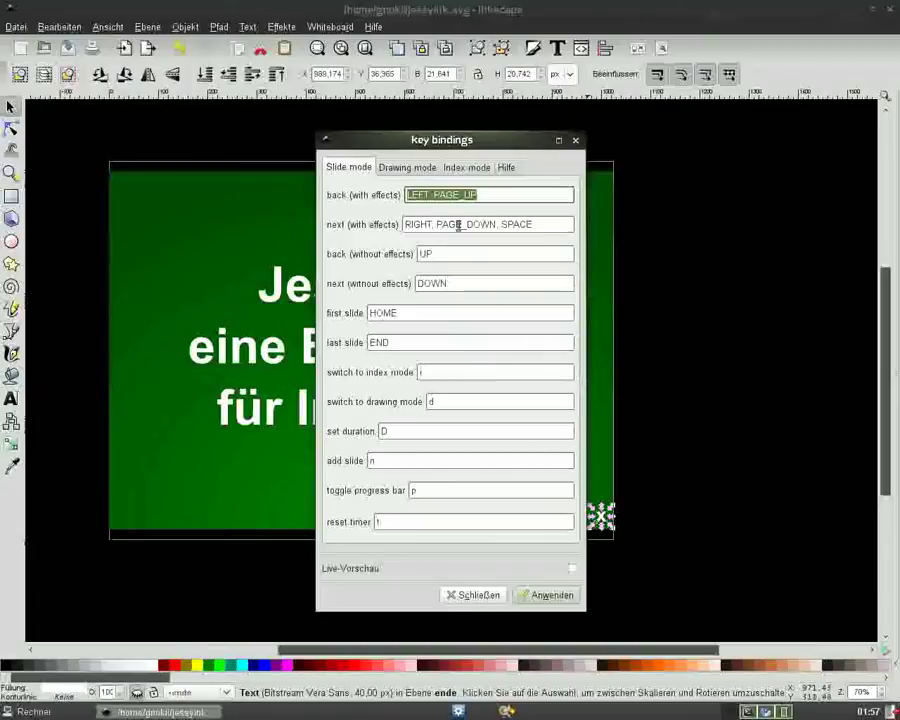
left_click(462, 170)
left_click(576, 140)
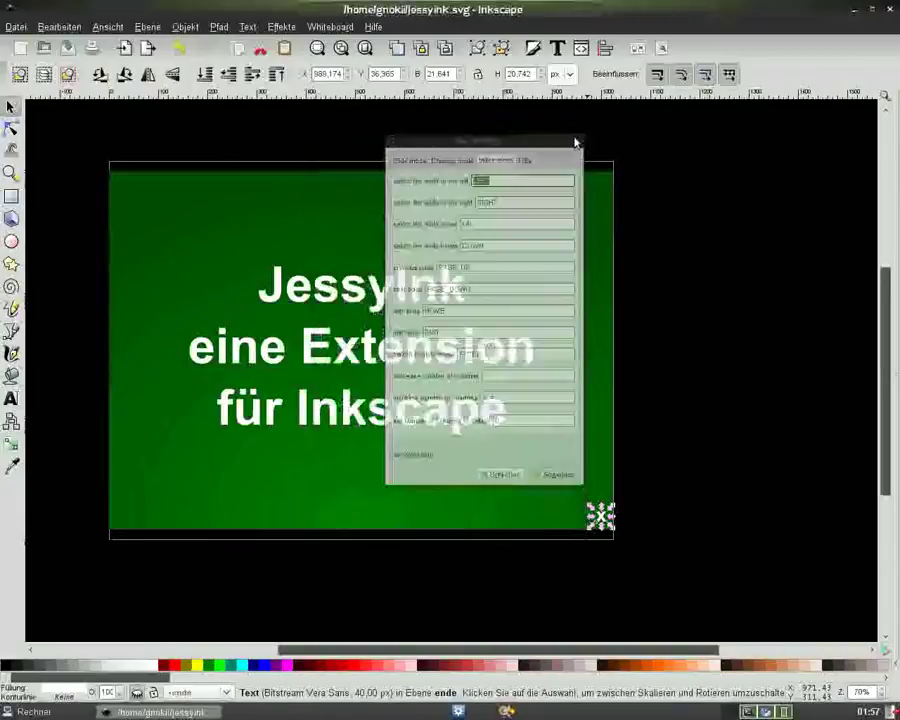
left_click(282, 27)
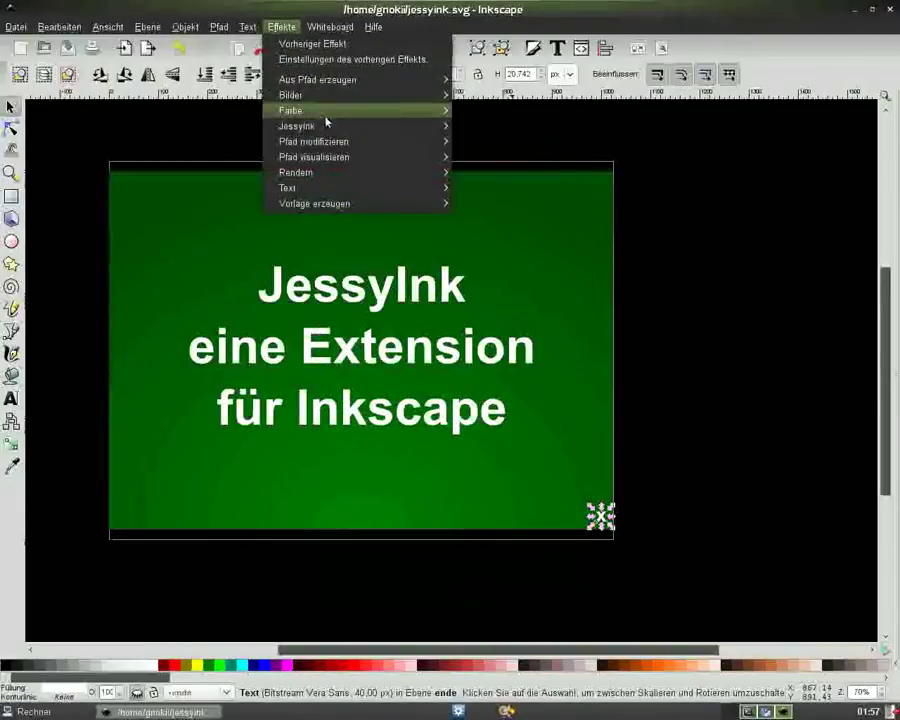
mouse_move(297, 126)
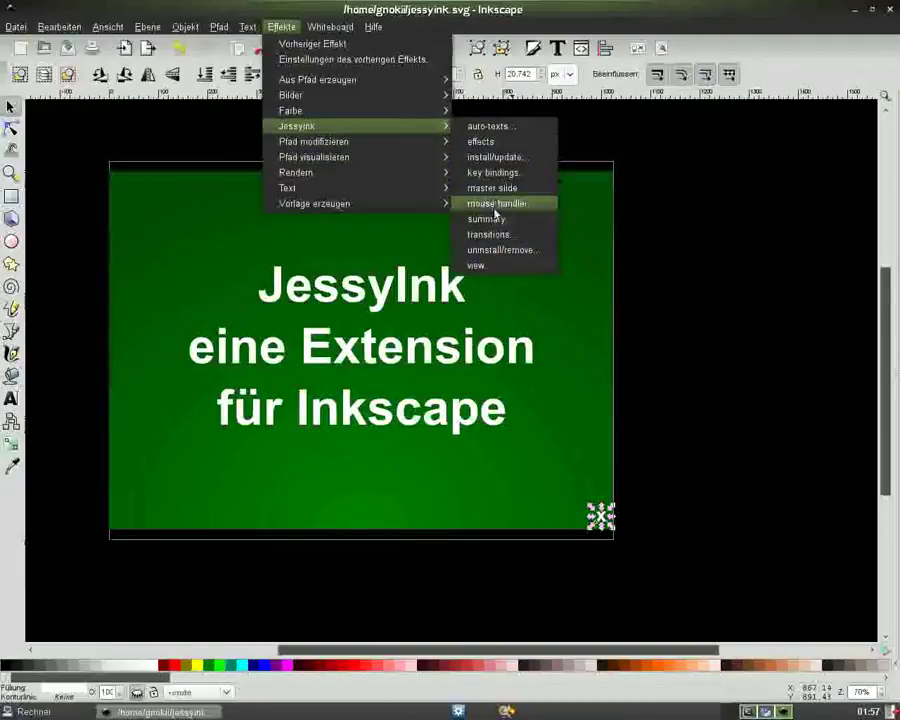
left_click(488, 218)
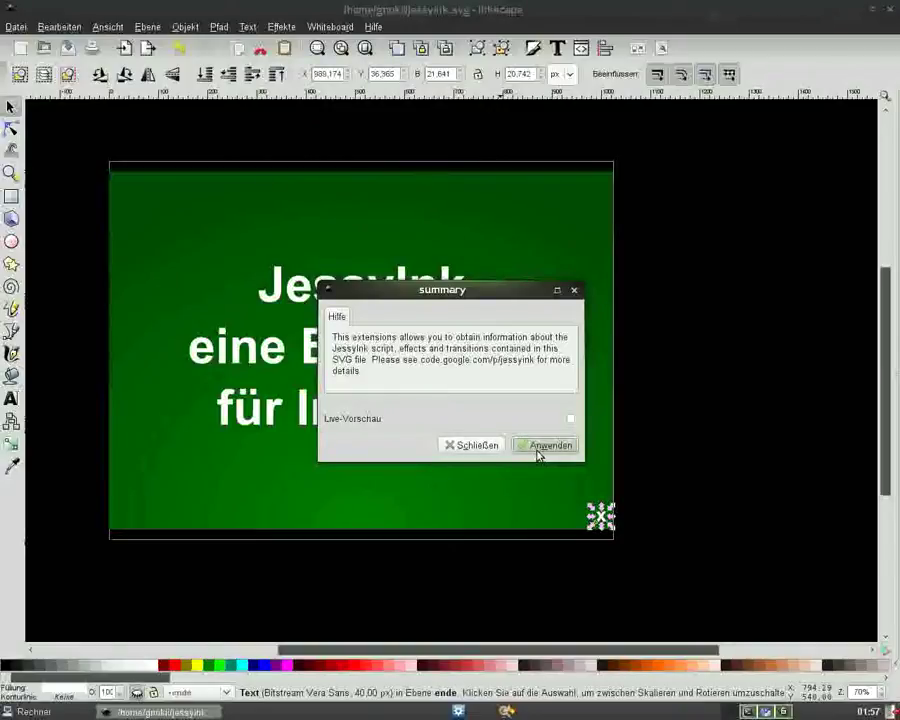
left_click(488, 446)
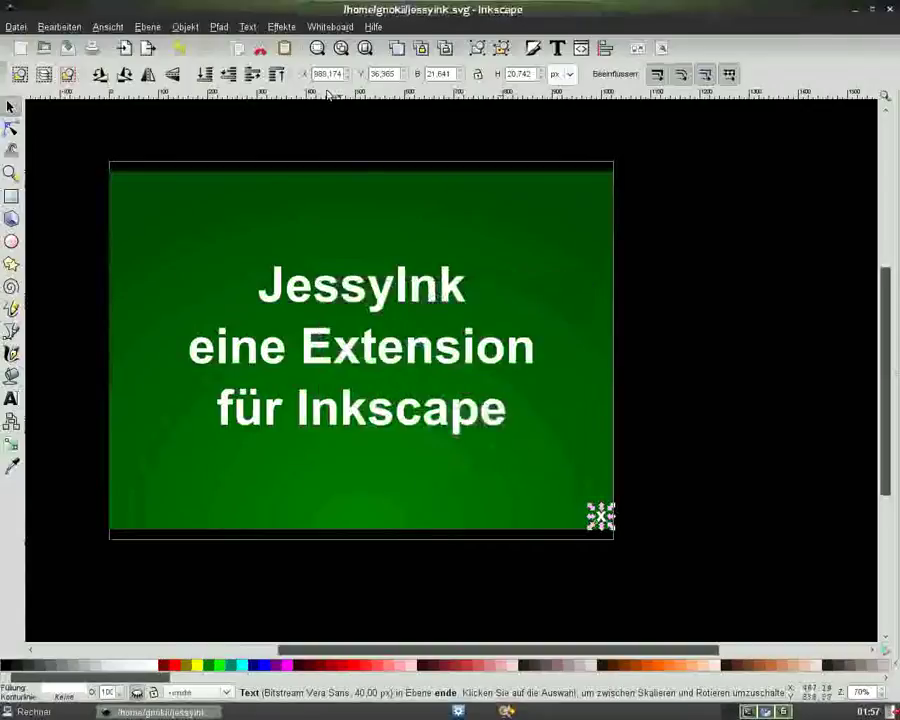
left_click(282, 27)
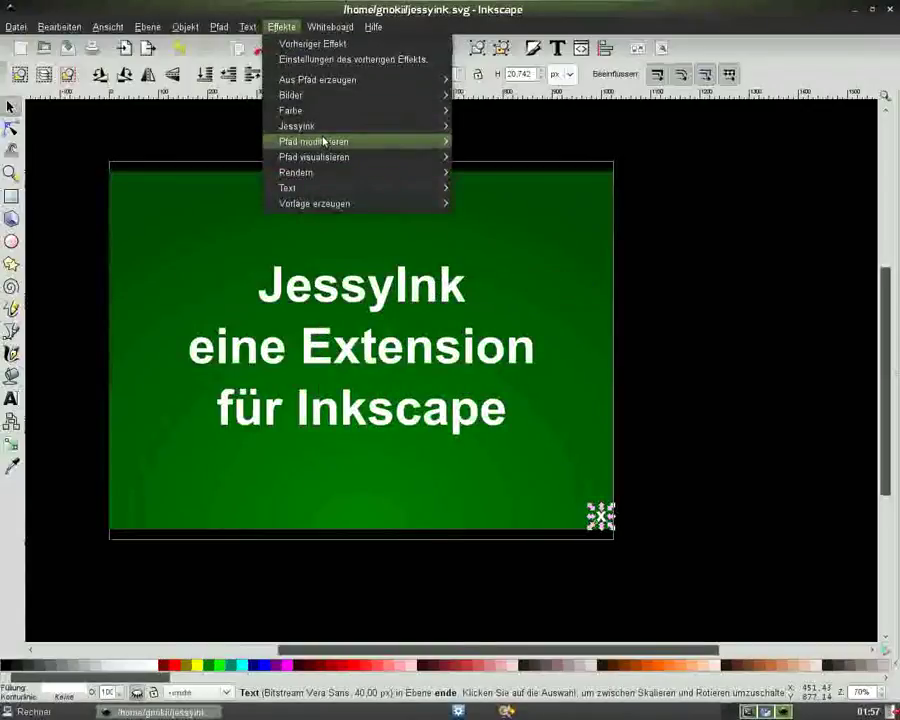
mouse_move(300, 126)
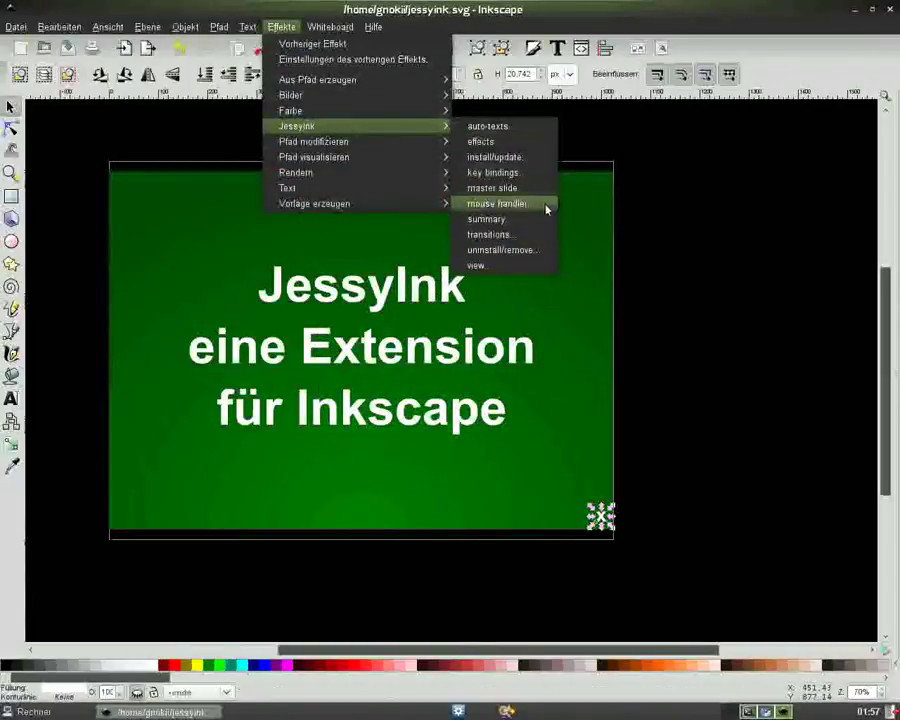
left_click(545, 204)
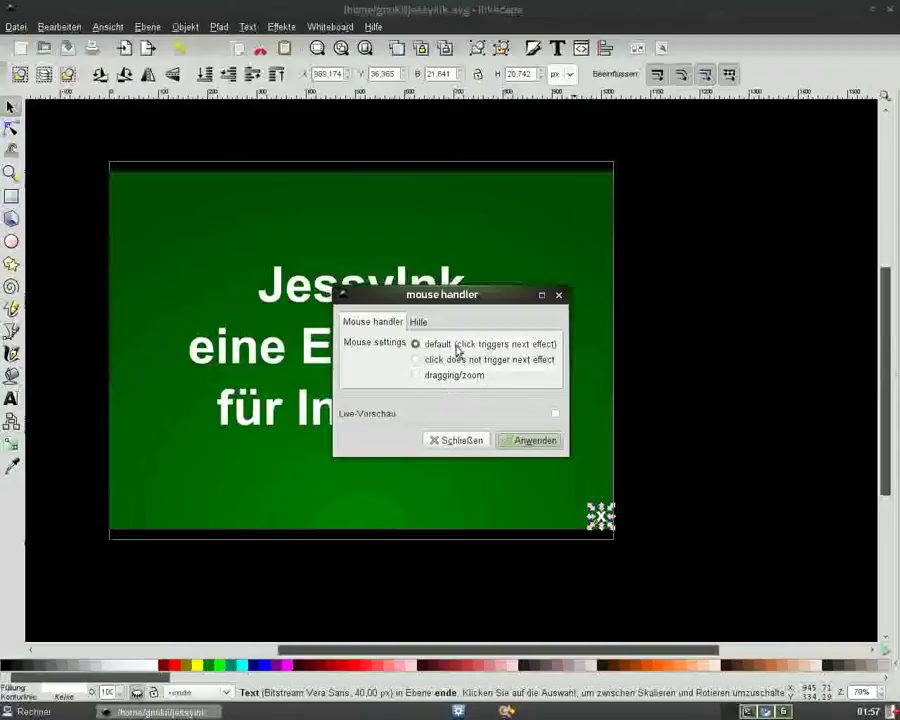
left_click(464, 441)
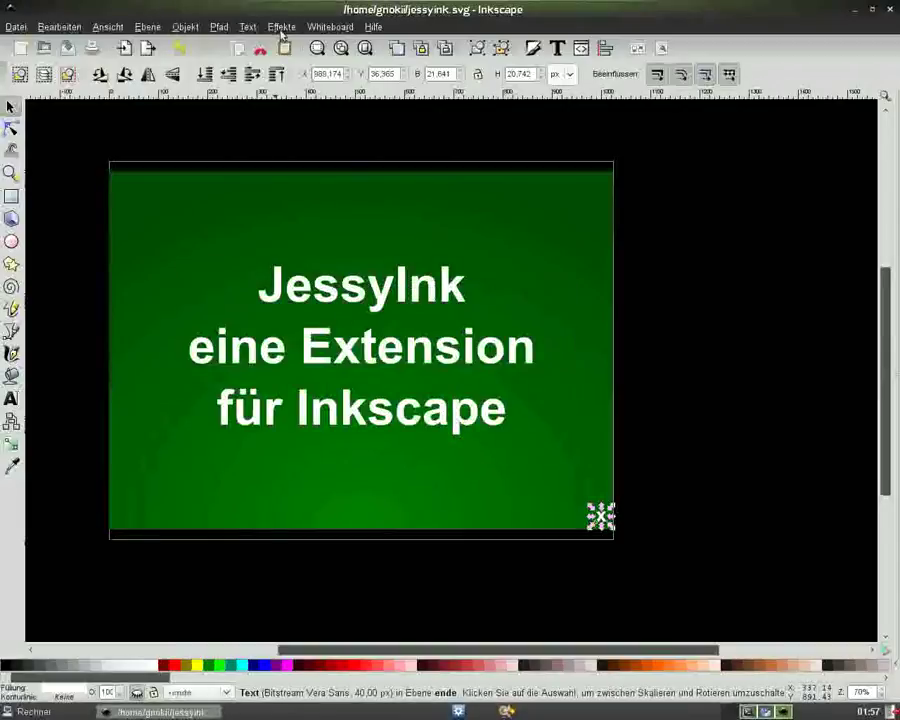
left_click(737, 203)
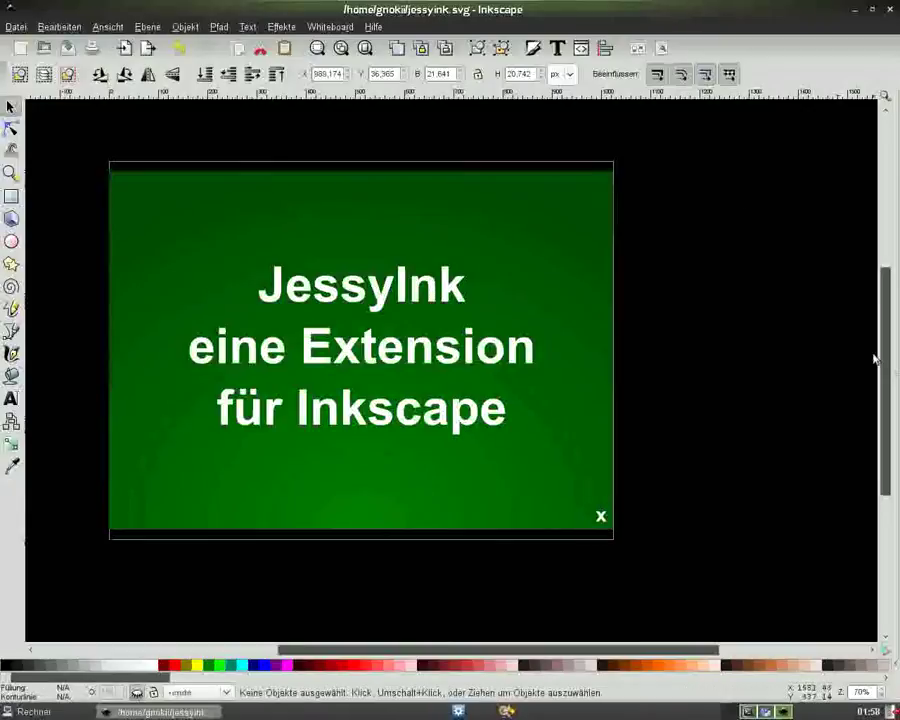
left_click_drag(884, 357, 884, 355)
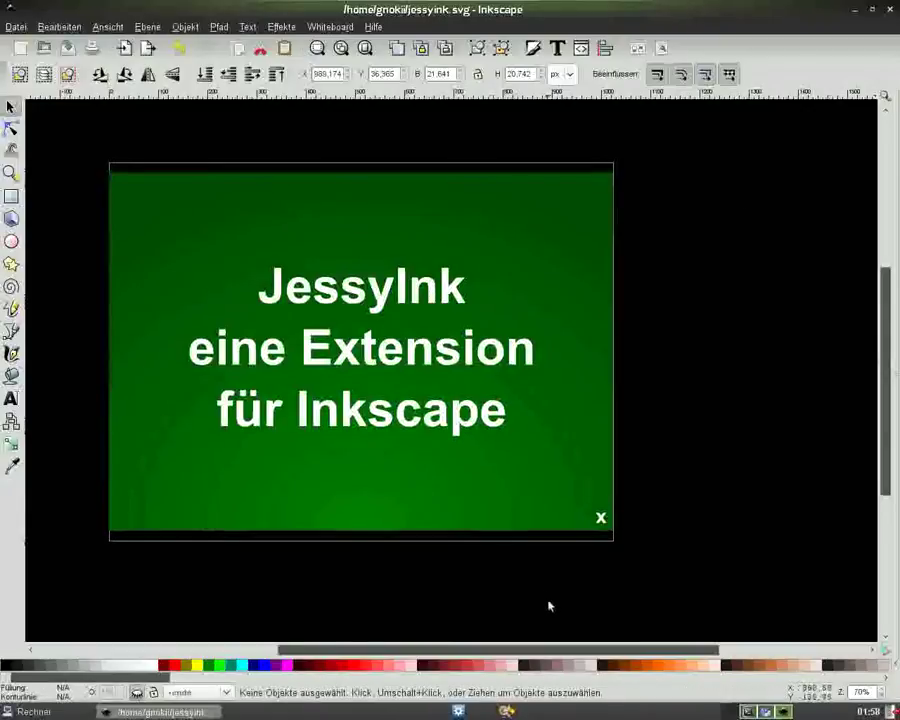
left_click_drag(588, 655, 547, 655)
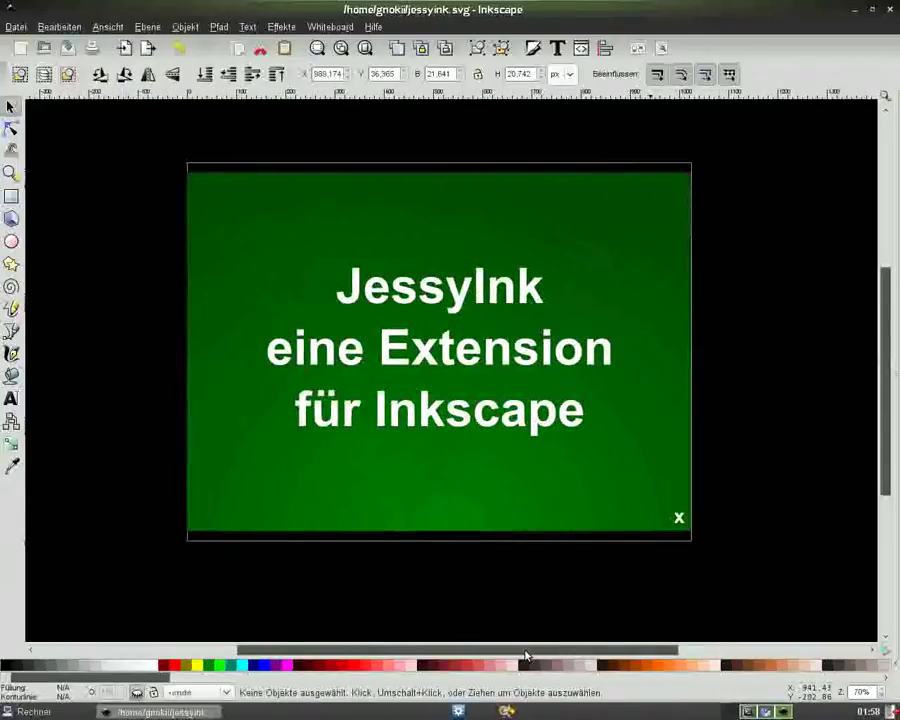